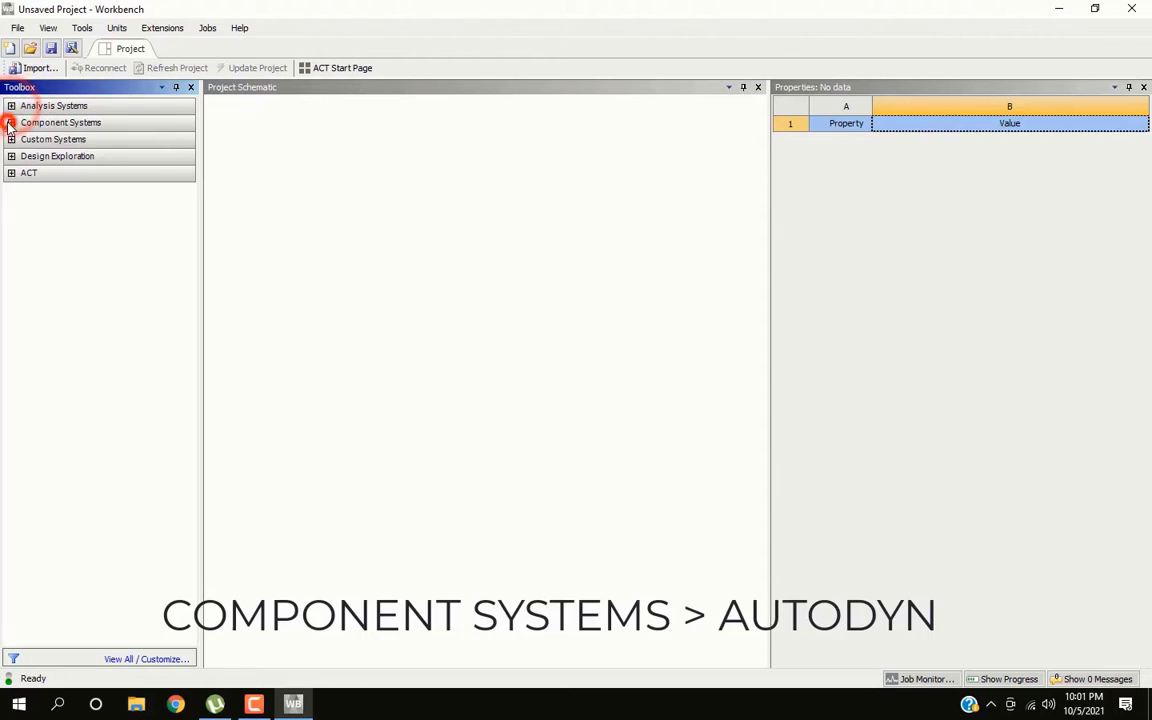
- Add an Autodyn component system to the project schematic and create a new model from its Setup cell
{"action": "left_click", "coordinate": [11, 122]}
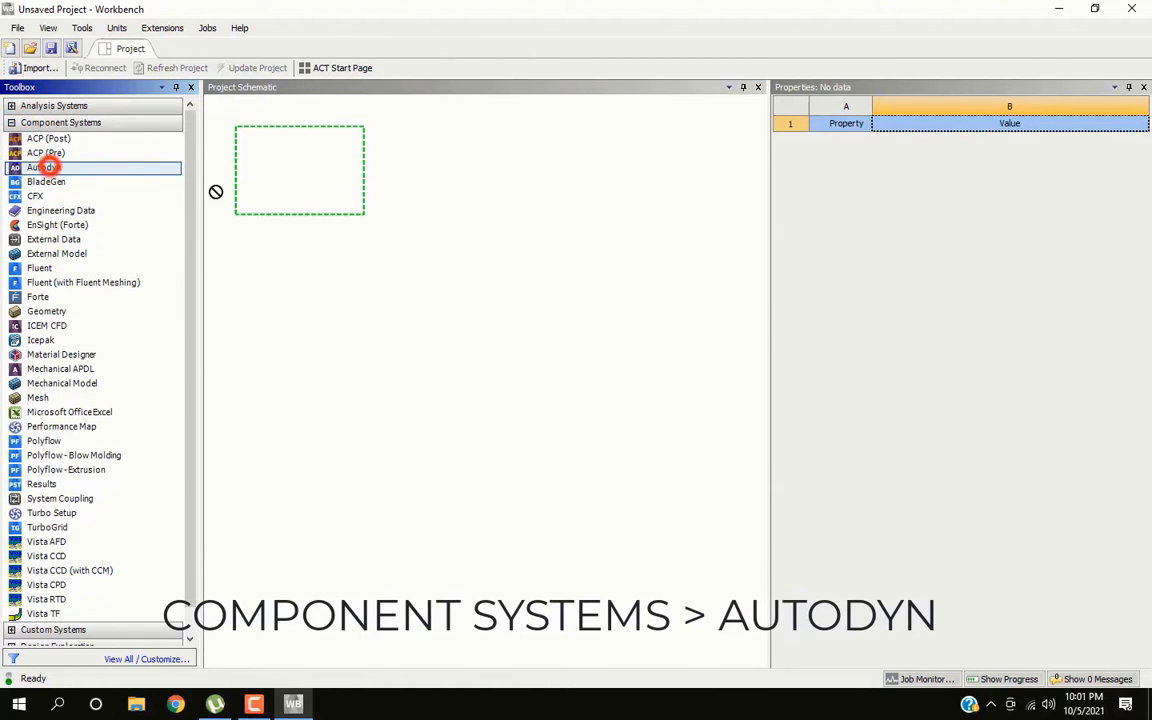
{"action": "left_click_drag", "start_coordinate": [296, 170], "coordinate": [293, 161]}
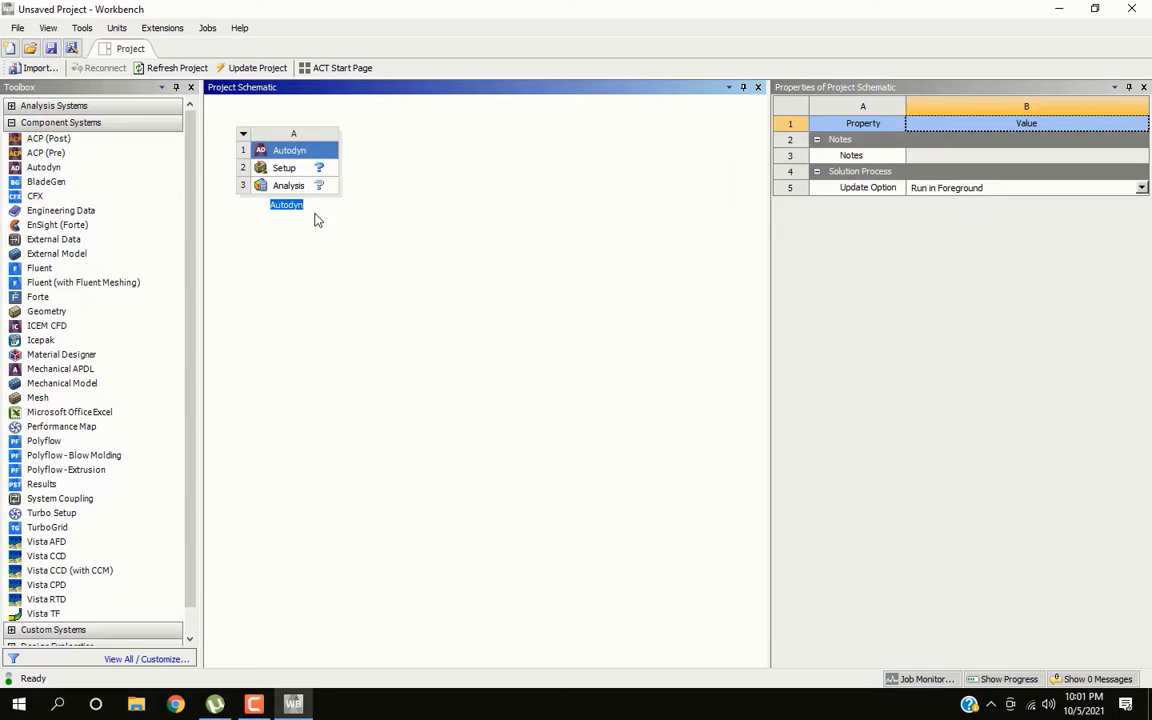
{"action": "right_click", "coordinate": [305, 152]}
{"action": "left_click", "coordinate": [299, 169]}
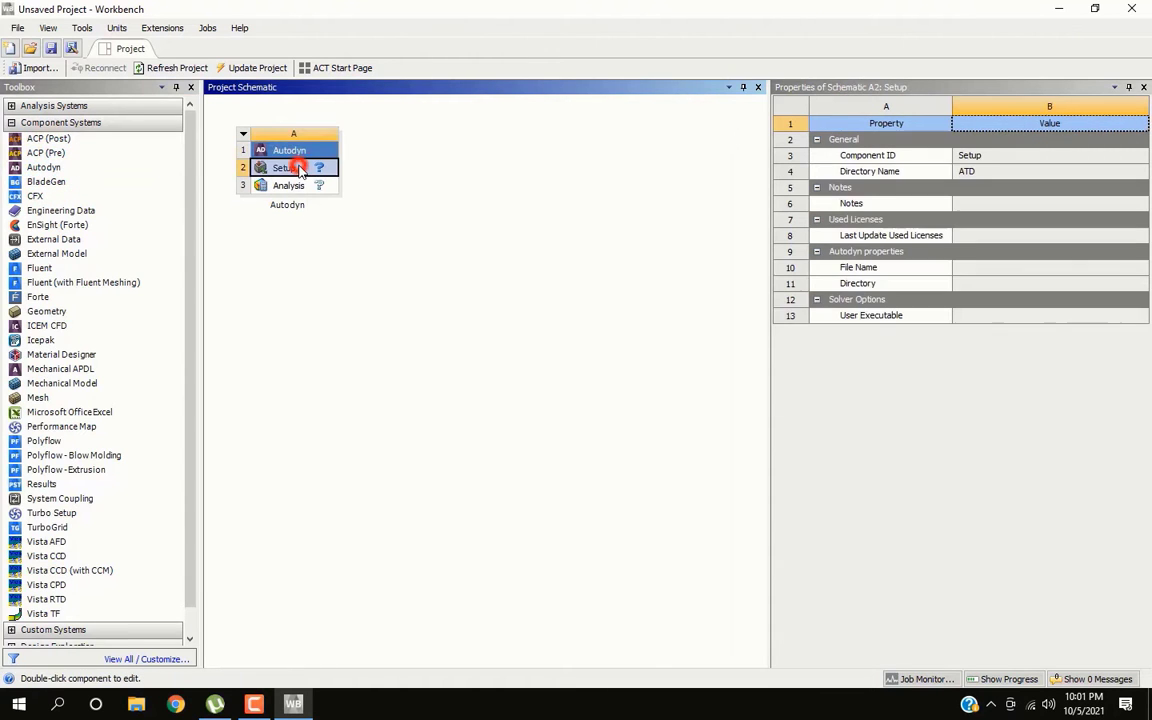
{"action": "right_click", "coordinate": [301, 172]}
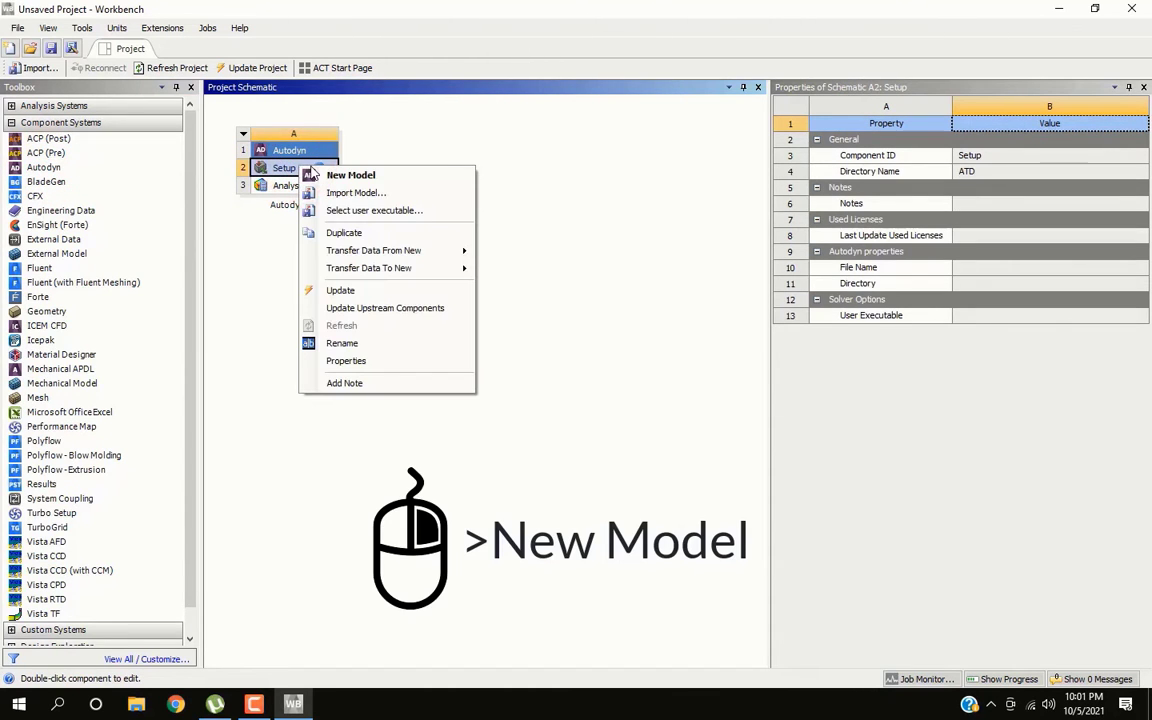
{"action": "left_click", "coordinate": [318, 176]}
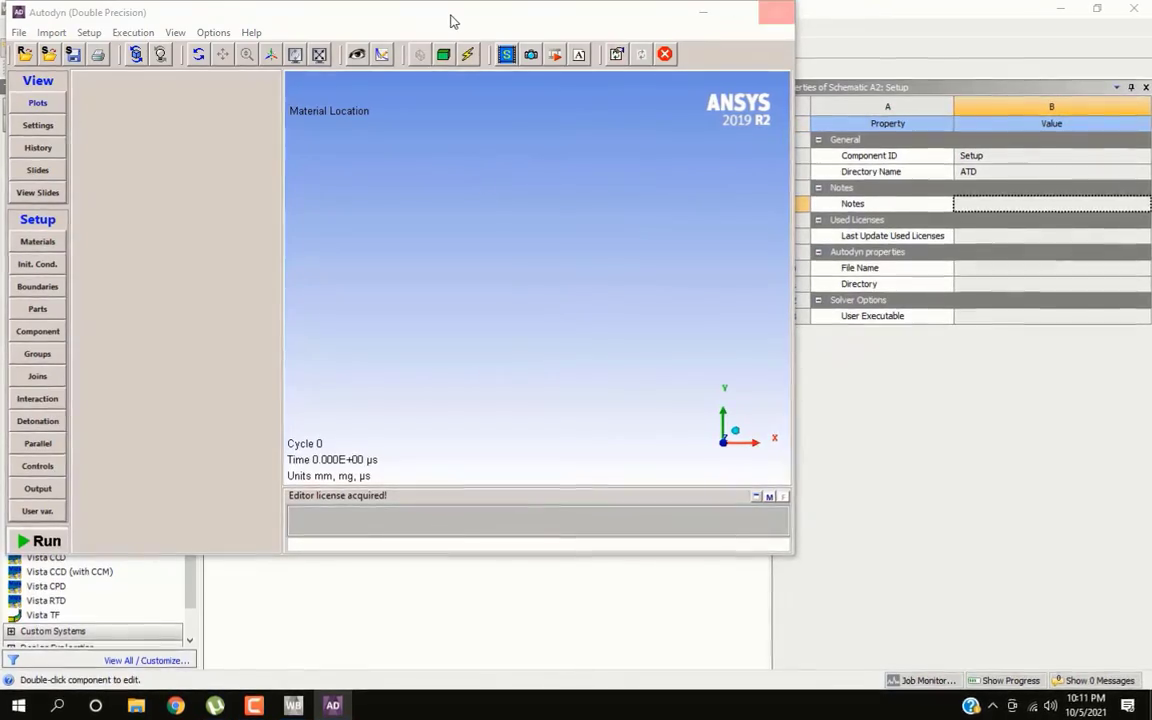
{"action": "left_click_drag", "start_coordinate": [446, 20], "coordinate": [609, 36]}
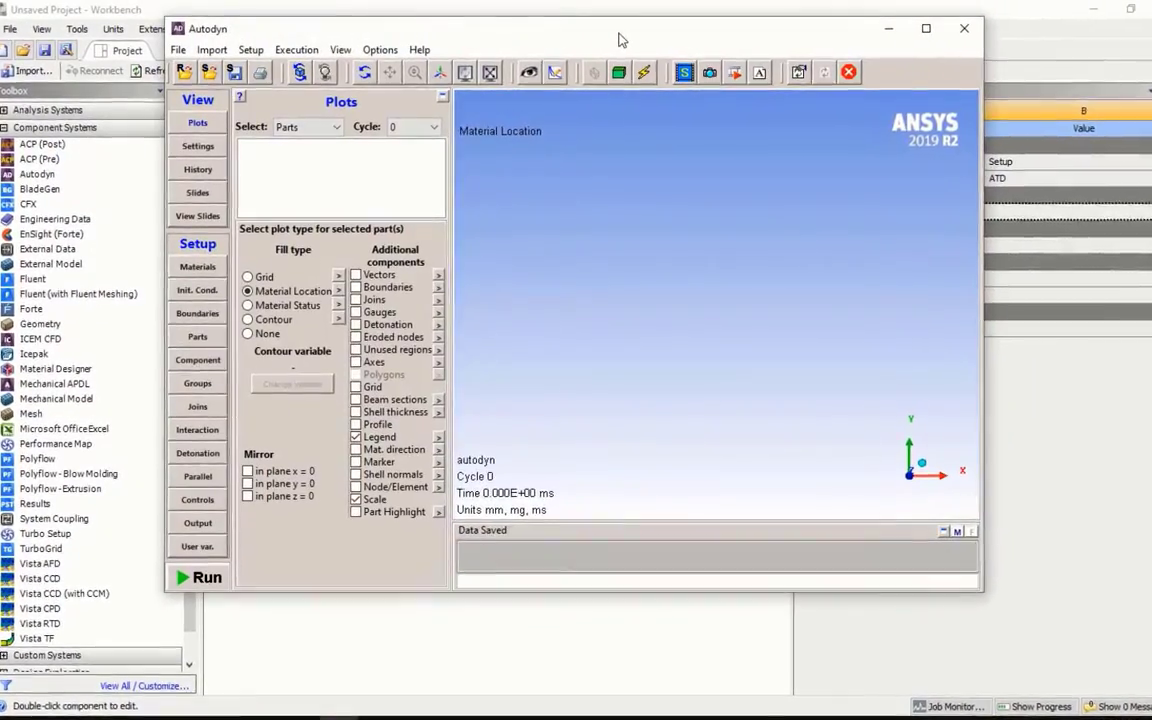
- Examine the model's heading, description and length, mass and time unit settings
{"action": "left_click", "coordinate": [251, 49]}
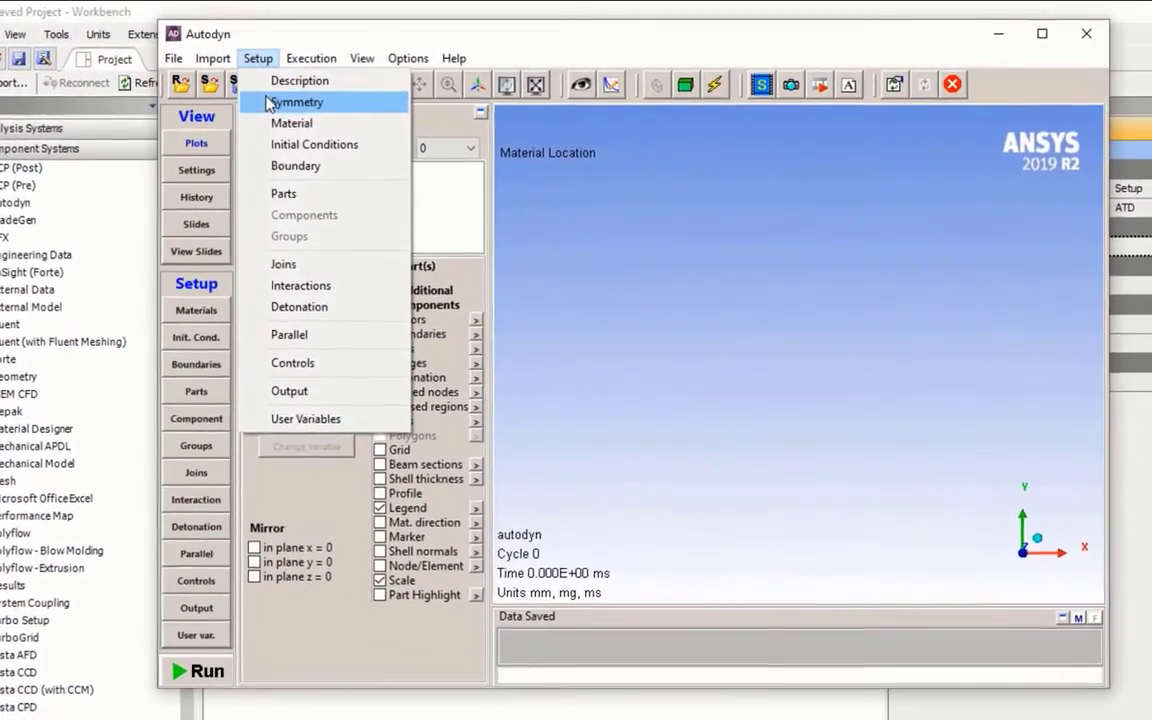
{"action": "left_click", "coordinate": [290, 88]}
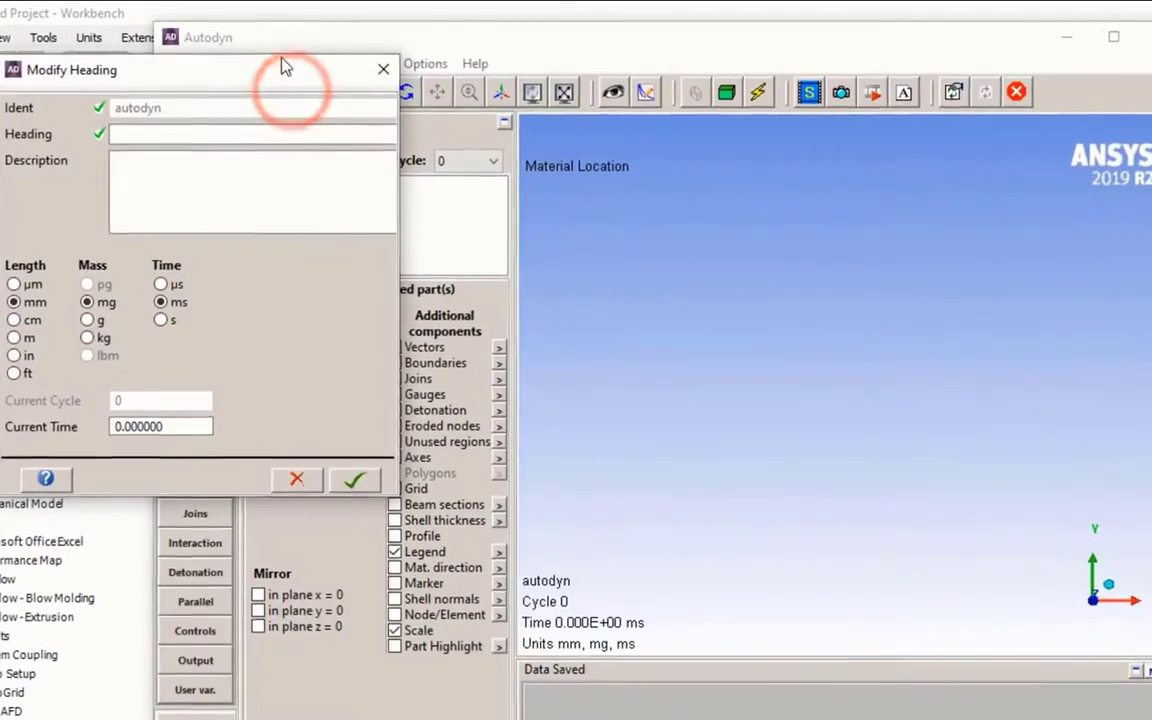
{"action": "left_click_drag", "start_coordinate": [257, 62], "coordinate": [657, 114]}
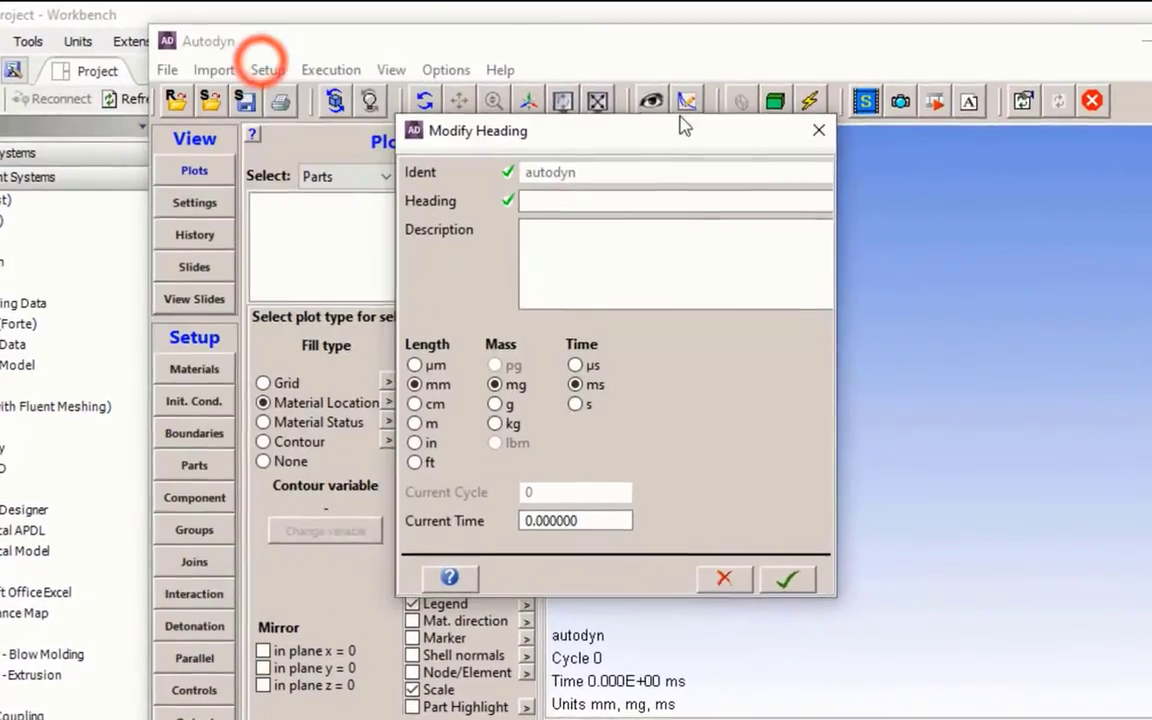
{"action": "left_click", "coordinate": [579, 168]}
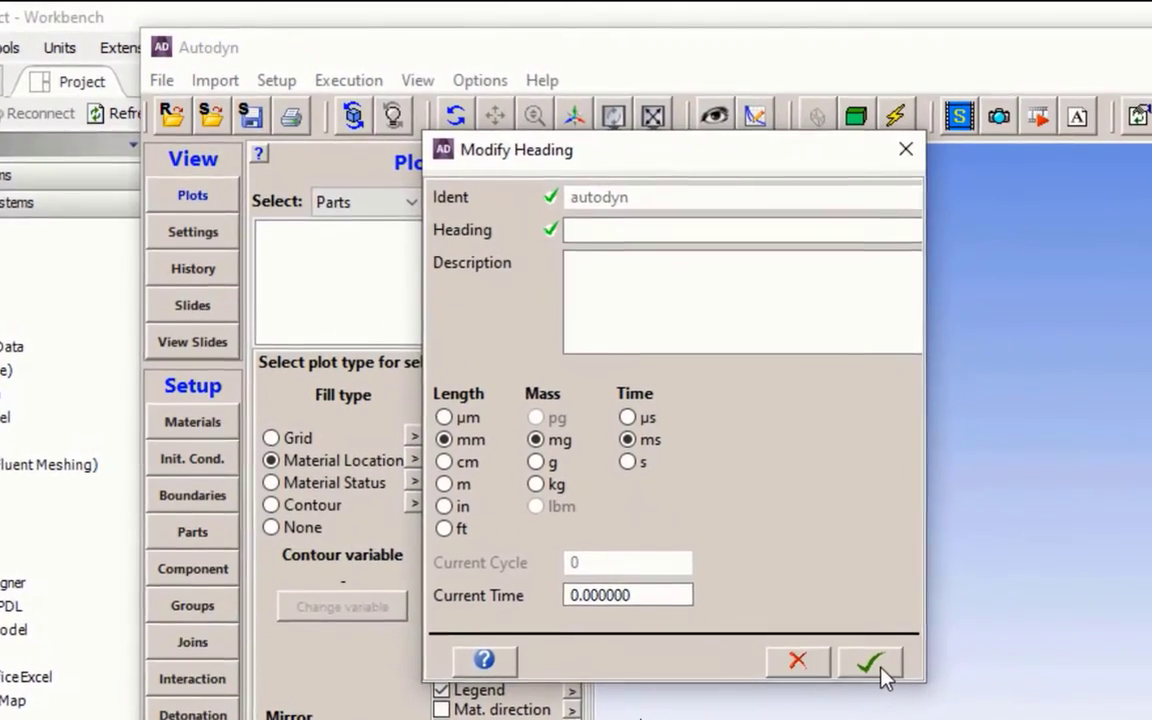
{"action": "left_click", "coordinate": [659, 238]}
{"action": "left_click", "coordinate": [918, 149]}
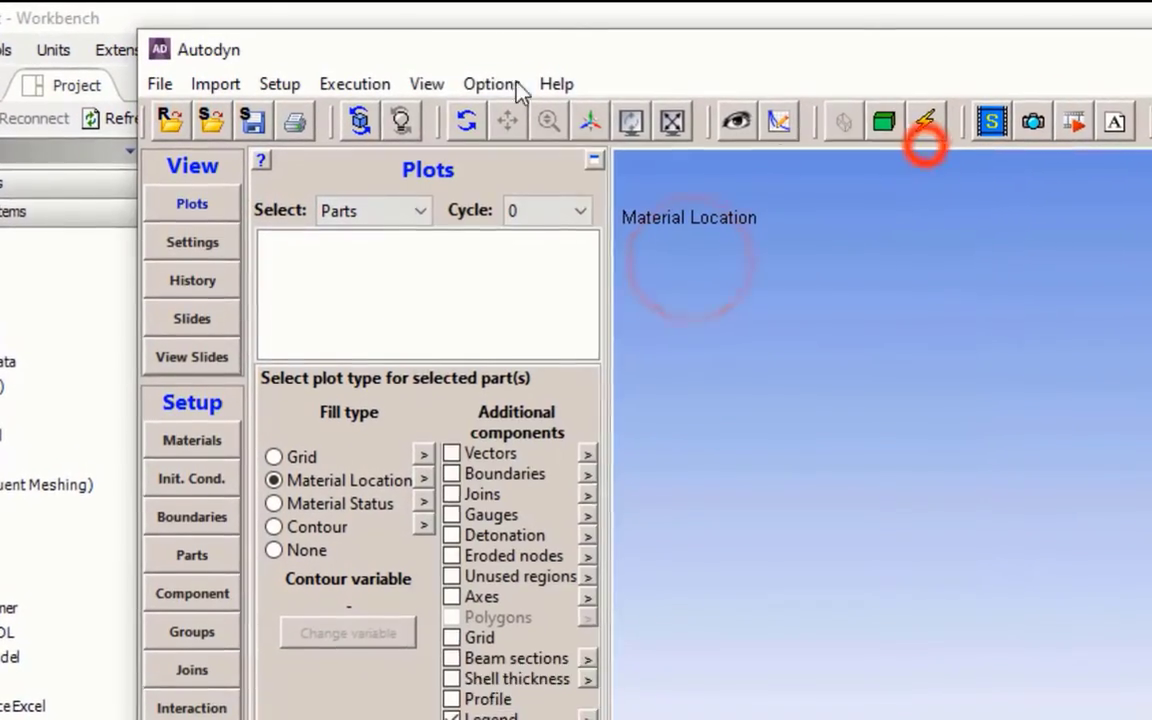
{"action": "left_click", "coordinate": [377, 75]}
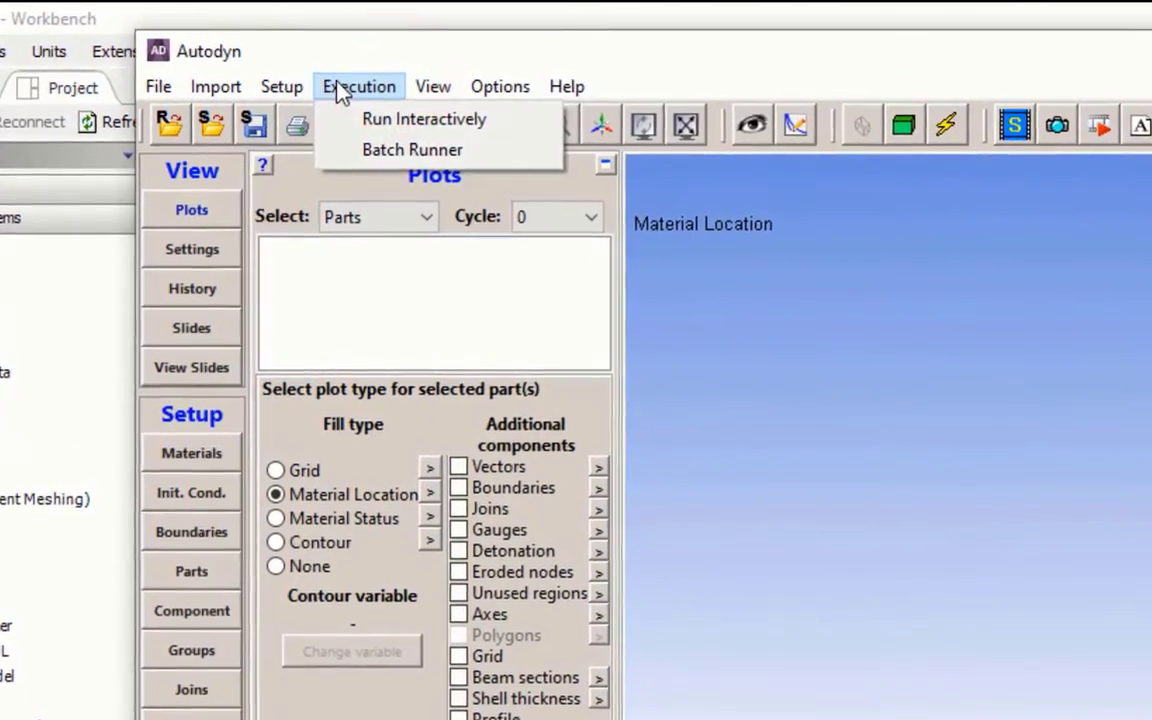
{"action": "mouse_move", "coordinate": [280, 88]}
{"action": "mouse_move", "coordinate": [217, 92]}
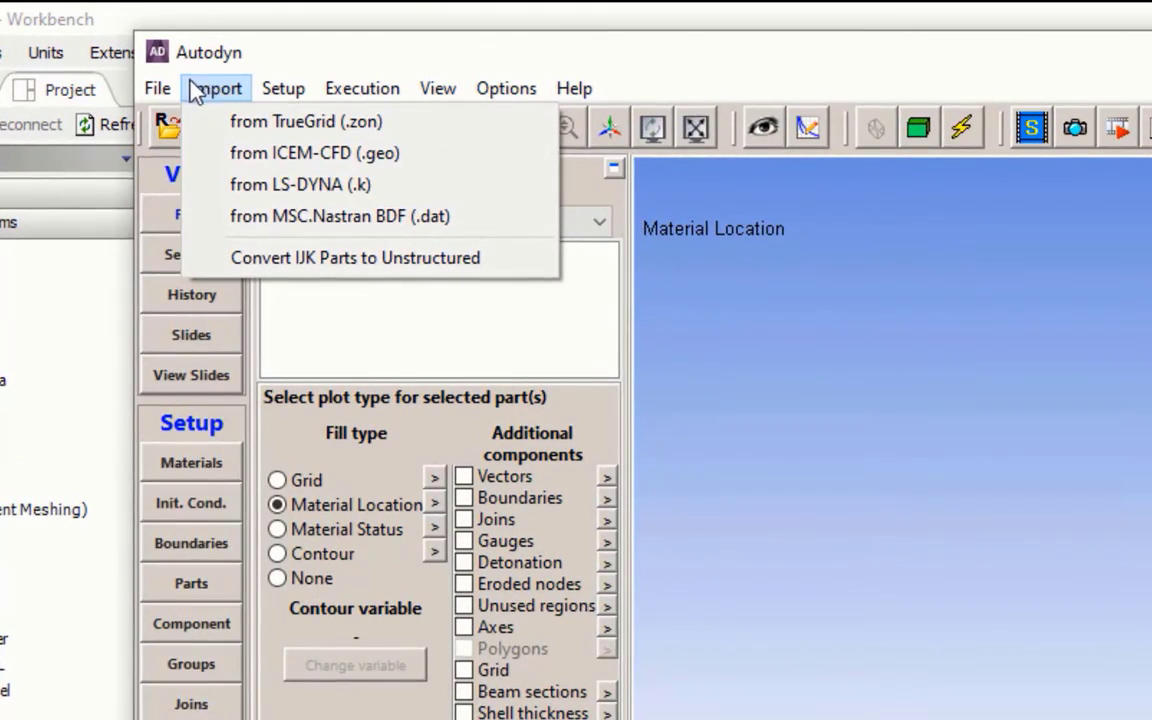
{"action": "mouse_move", "coordinate": [178, 90]}
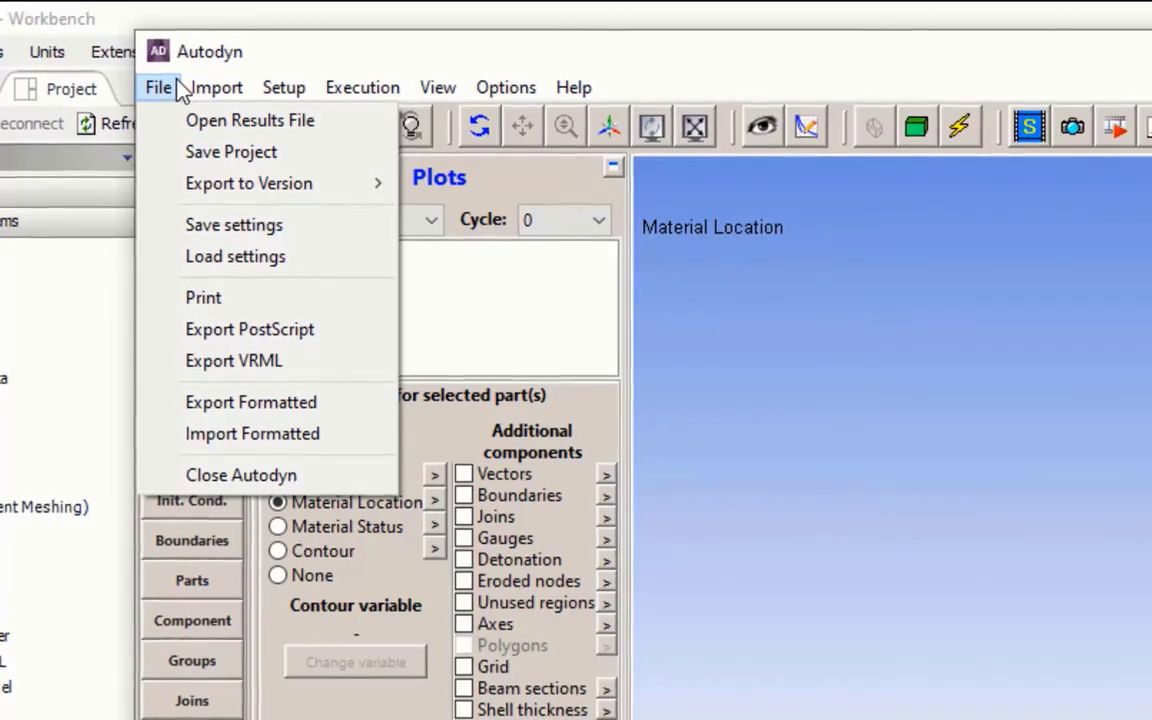
{"action": "mouse_move", "coordinate": [215, 86]}
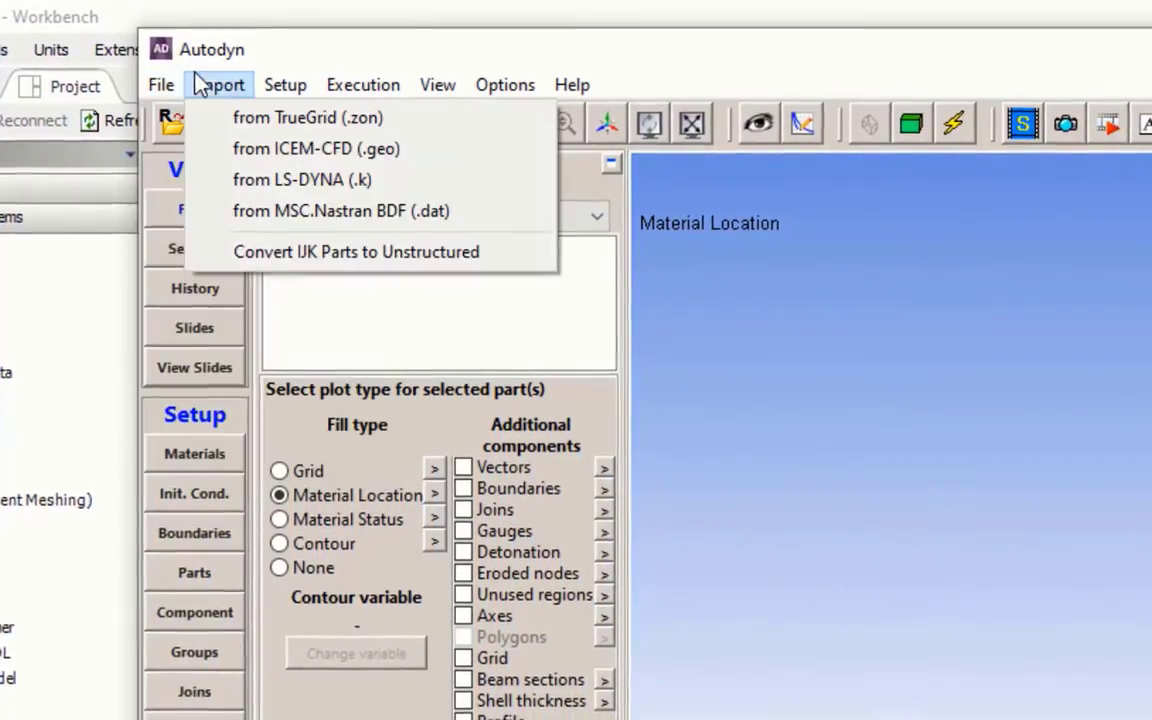
- Set the model symmetry to 2D with Axial symmetry and accept clearing the existing model data
{"action": "mouse_move", "coordinate": [288, 82]}
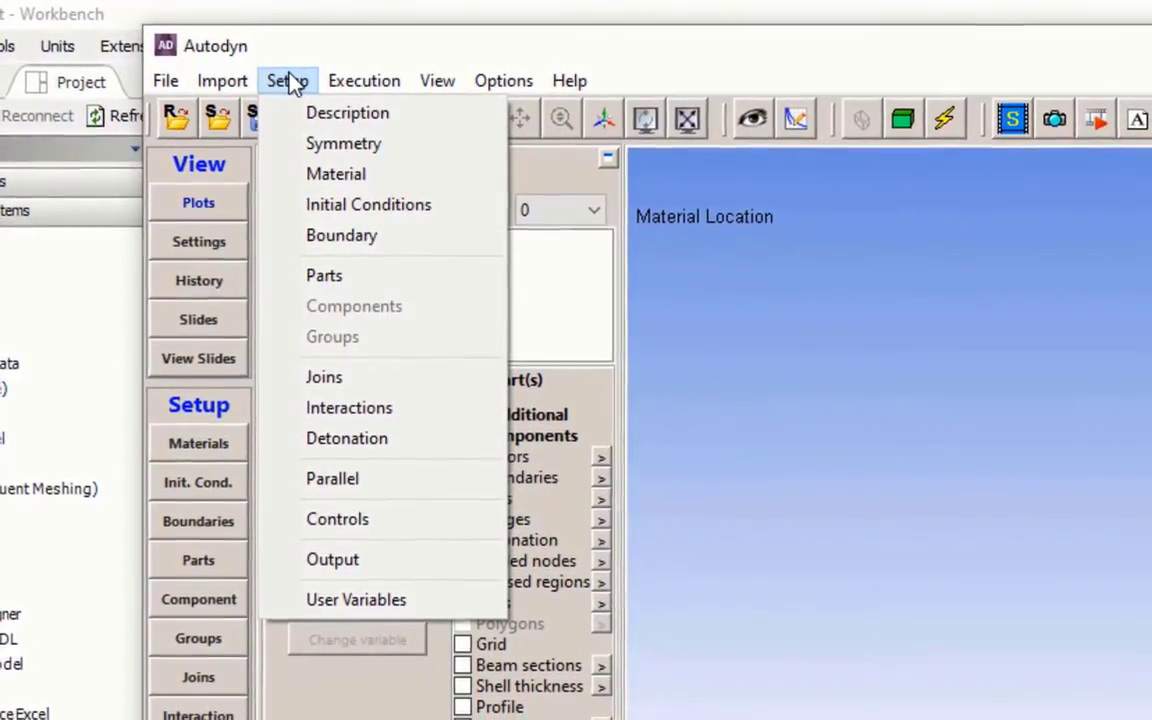
{"action": "left_click", "coordinate": [305, 141]}
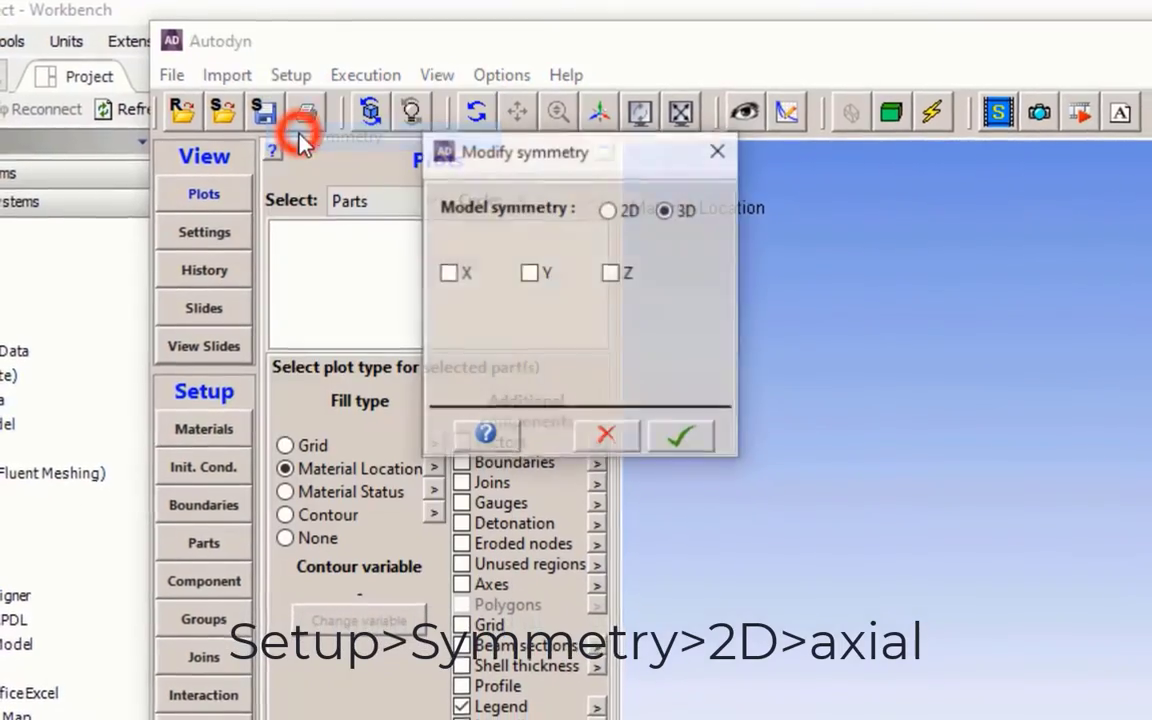
{"action": "left_click", "coordinate": [605, 205]}
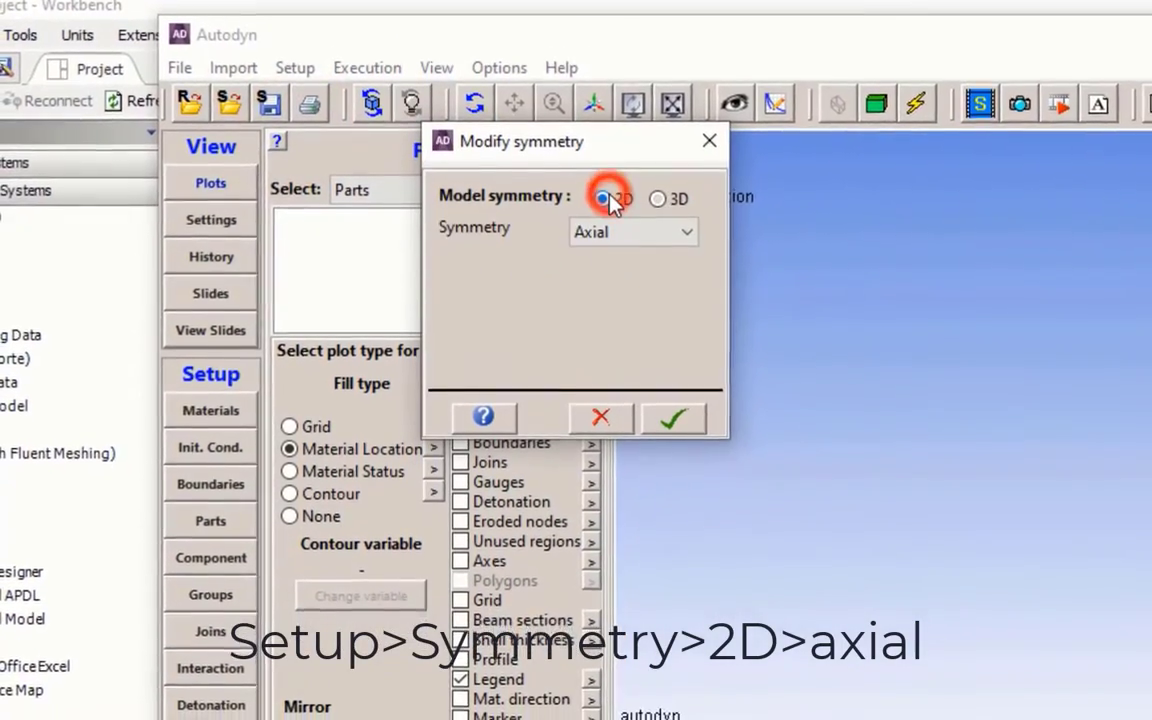
{"action": "left_click", "coordinate": [630, 238]}
{"action": "left_click", "coordinate": [621, 240]}
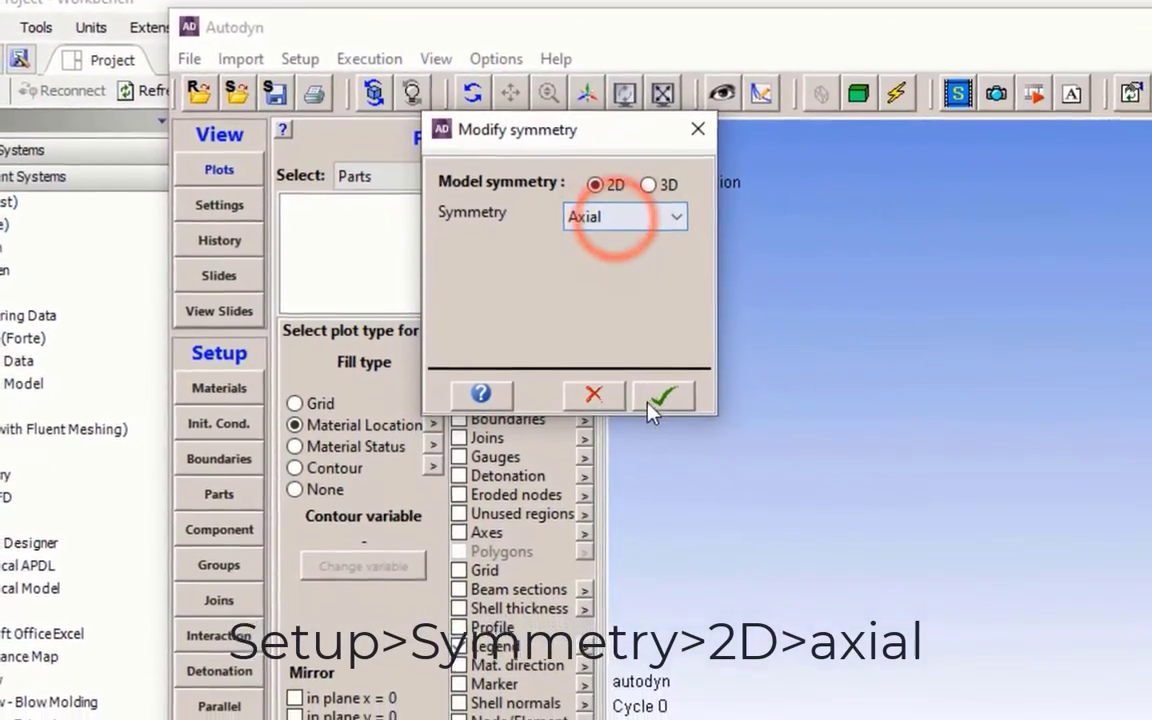
{"action": "left_click", "coordinate": [668, 406]}
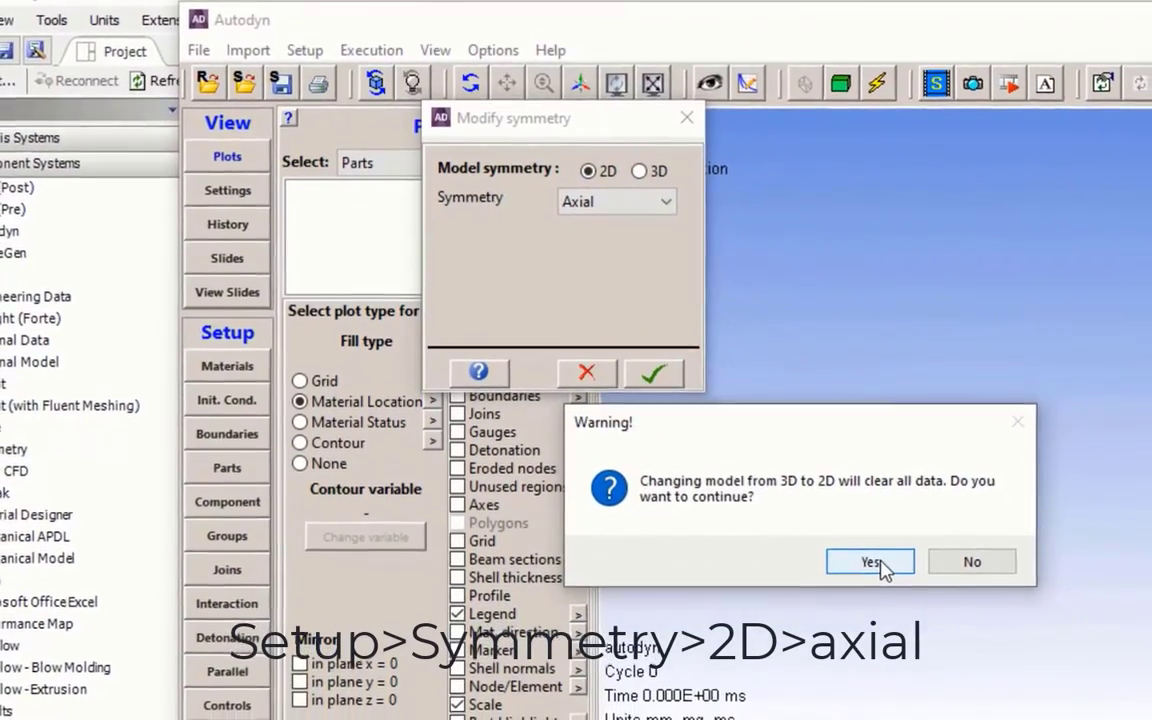
{"action": "left_click", "coordinate": [866, 549]}
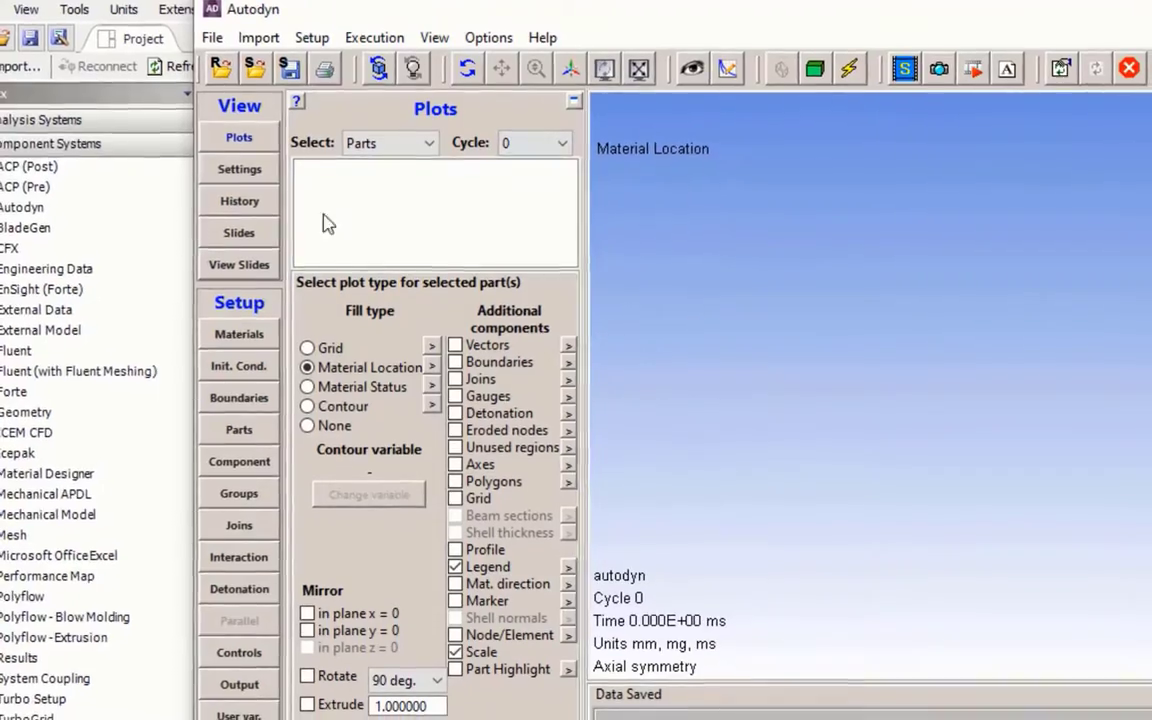
- Load the AL 7039 material with Shock equation of state and Johnson Cook strength from the material library
{"action": "left_click", "coordinate": [254, 327]}
{"action": "left_click", "coordinate": [399, 255]}
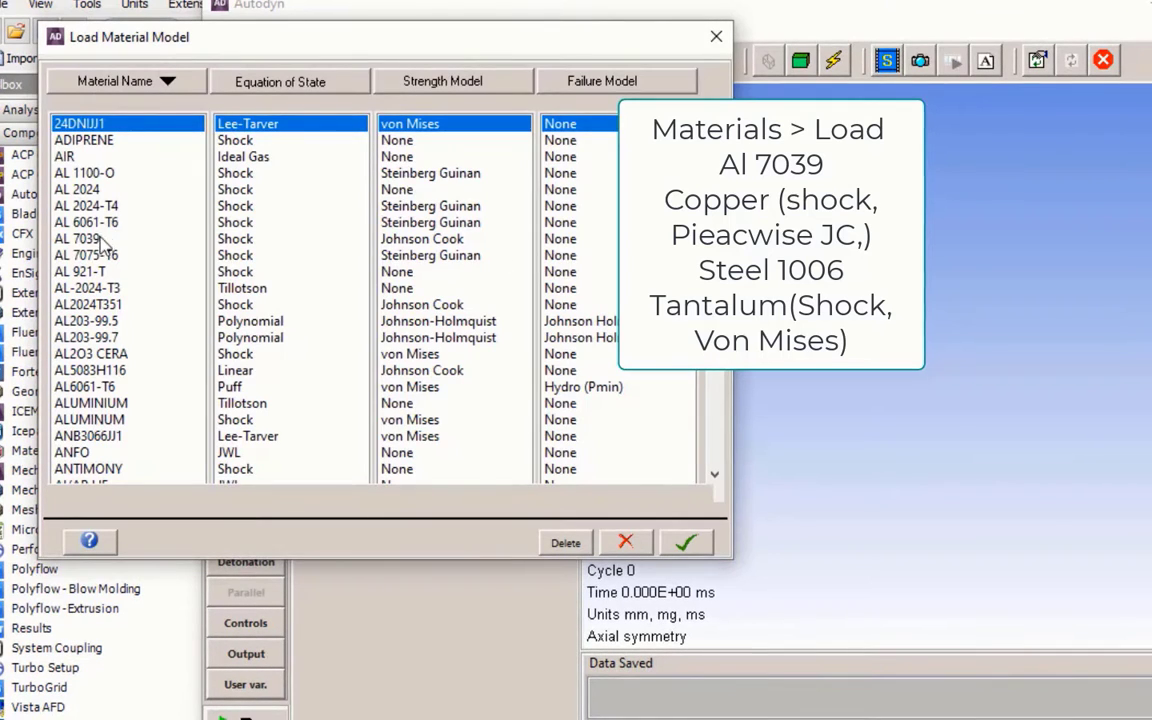
{"action": "left_click", "coordinate": [97, 240]}
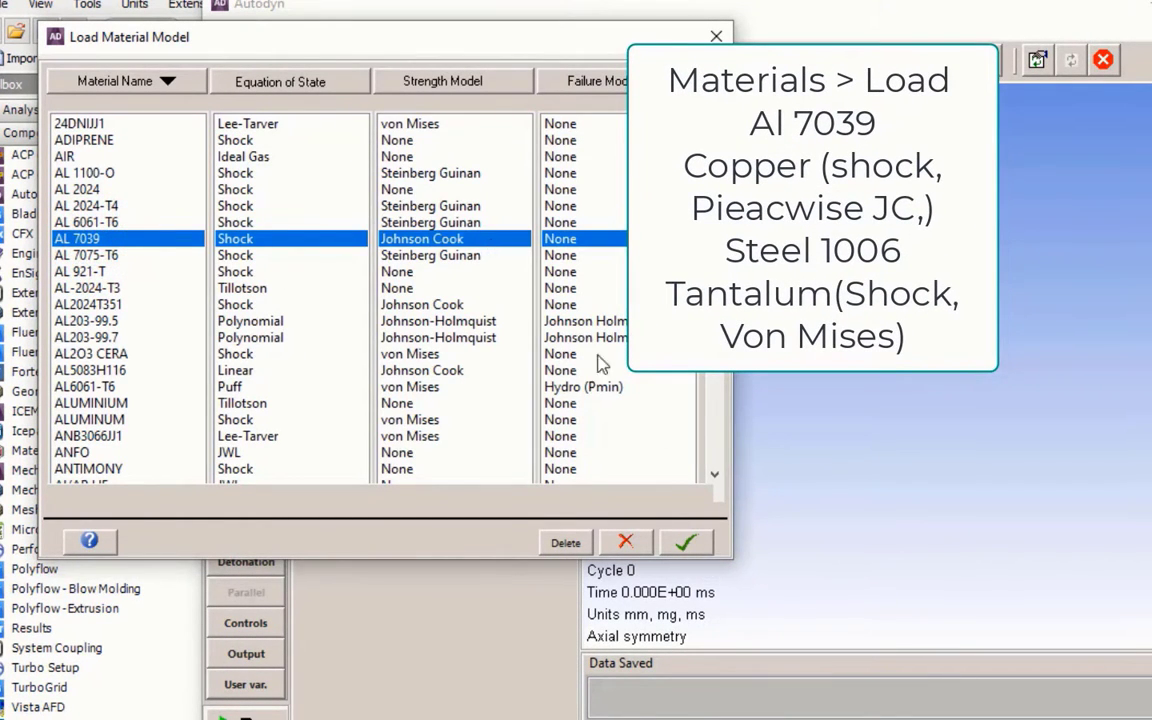
{"action": "left_click", "coordinate": [687, 543]}
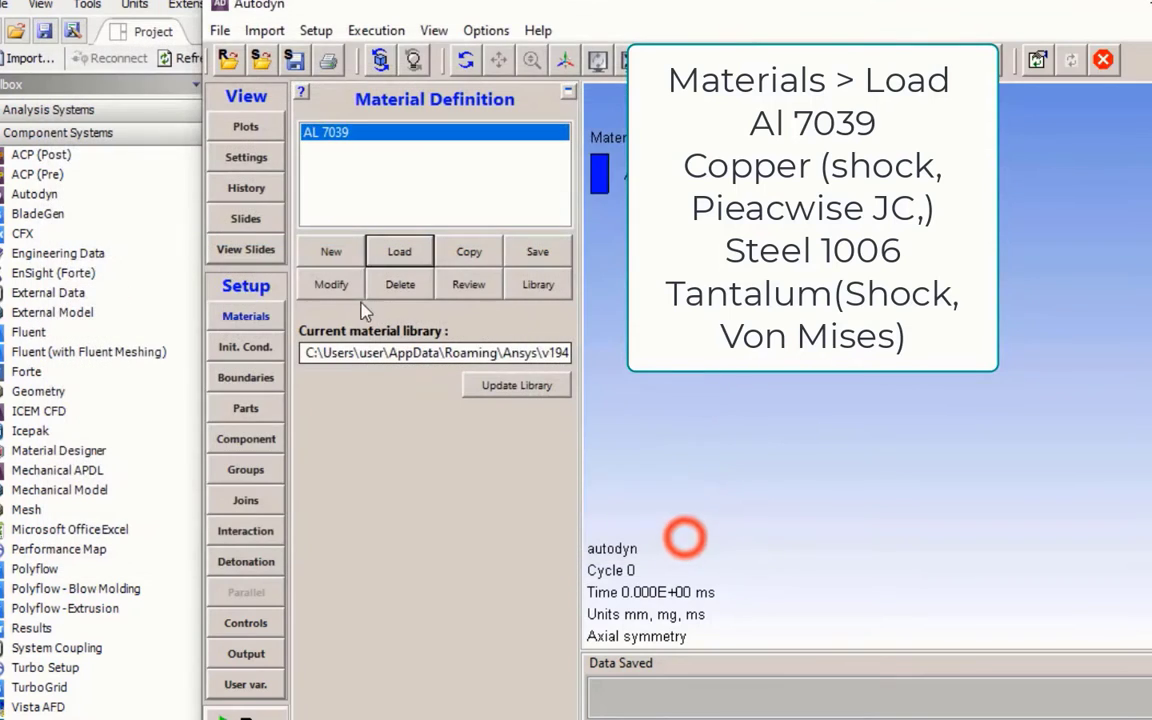
- Load the COPPER material that uses the Shock equation of state and Piecewise JC strength model
{"action": "left_click", "coordinate": [392, 254]}
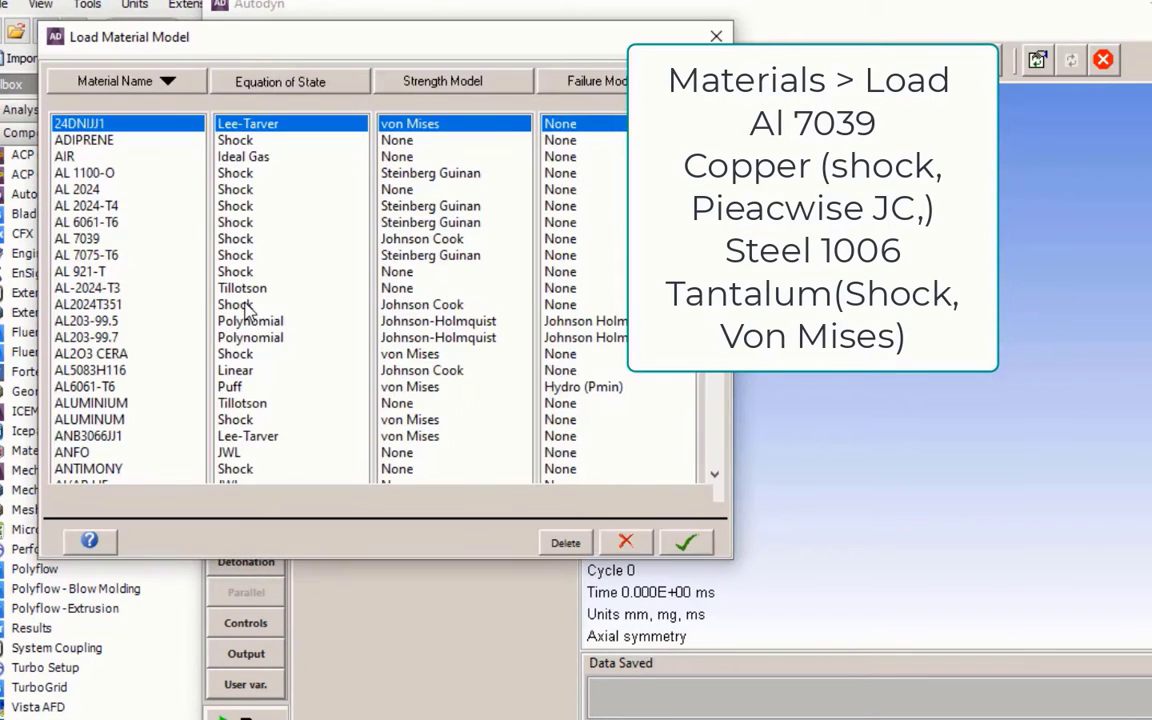
{"action": "scroll", "coordinate": [290, 290], "scroll_direction": "down", "scroll_amount": 15}
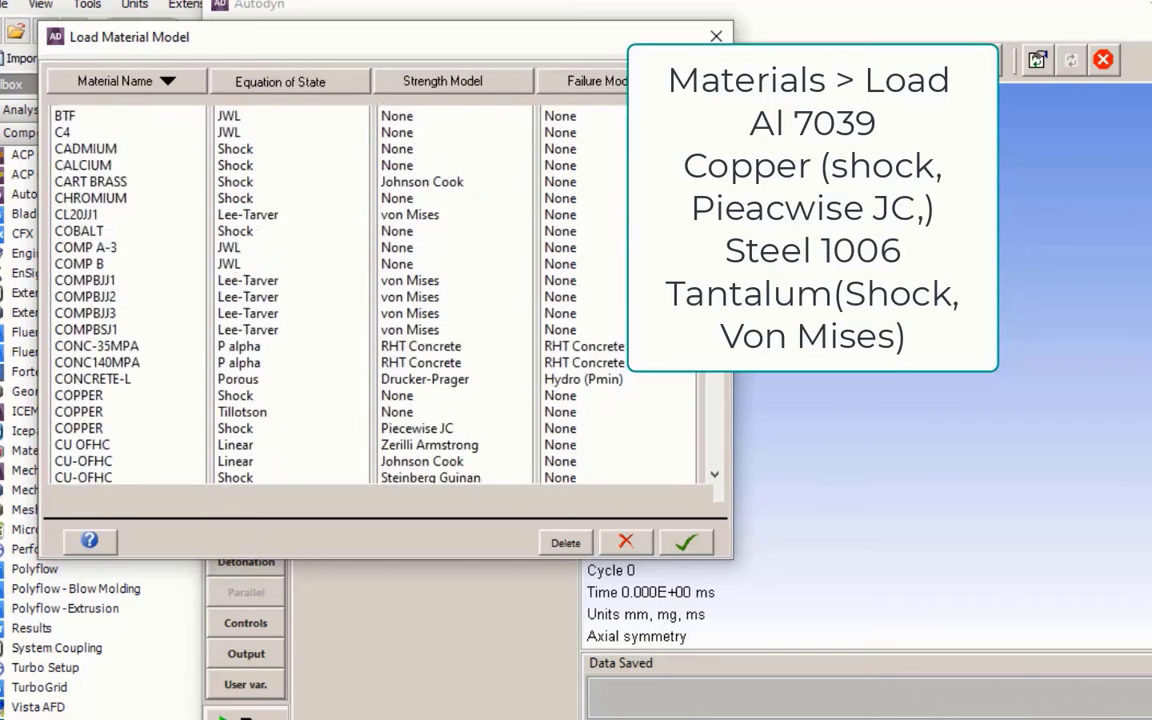
{"action": "scroll", "coordinate": [290, 290], "scroll_direction": "up", "scroll_amount": 5}
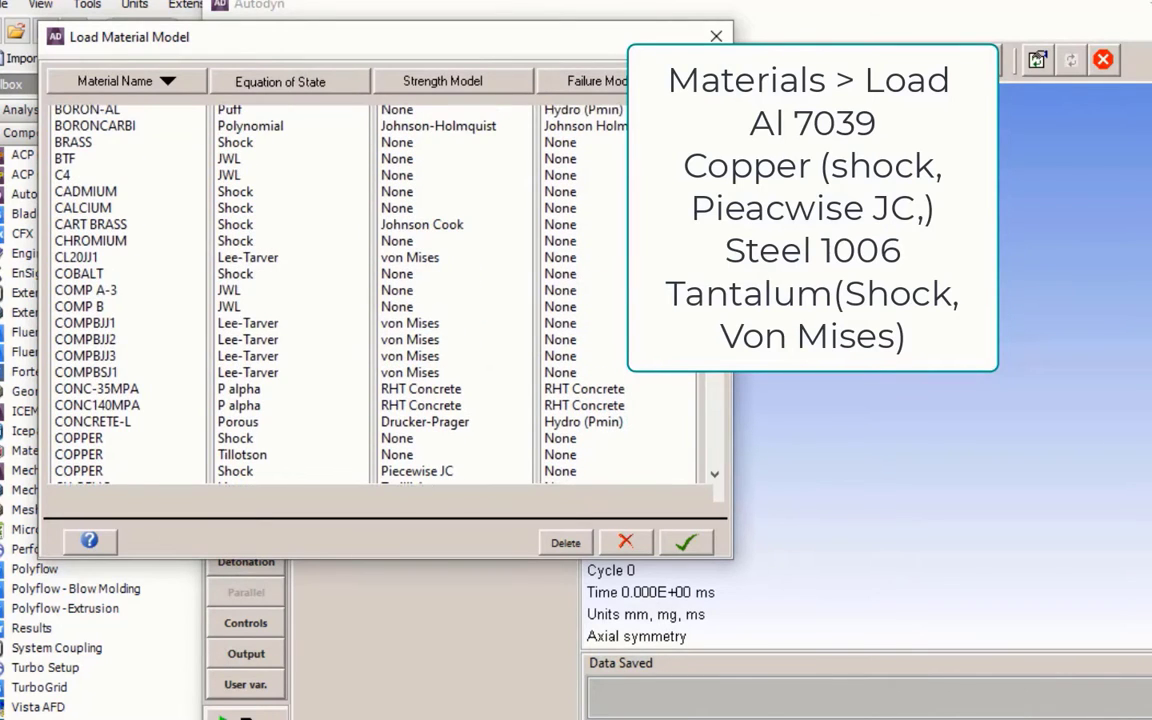
{"action": "scroll", "coordinate": [290, 290], "scroll_direction": "down", "scroll_amount": 1}
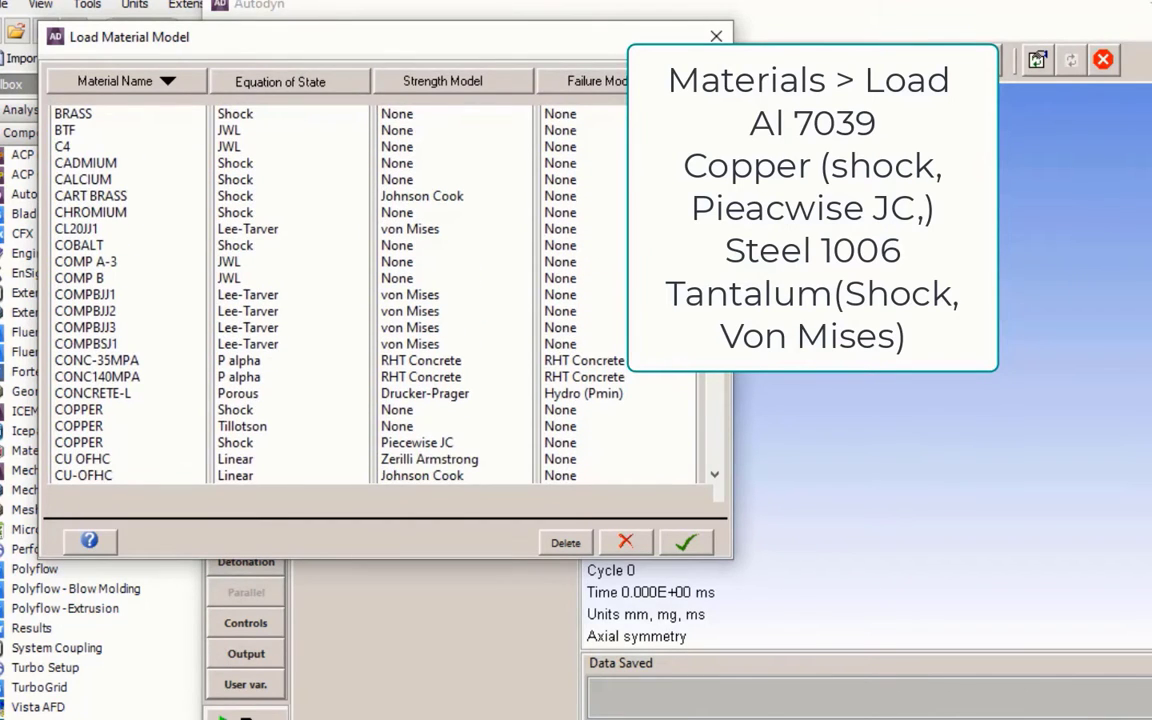
{"action": "scroll", "coordinate": [290, 290], "scroll_direction": "down", "scroll_amount": 1}
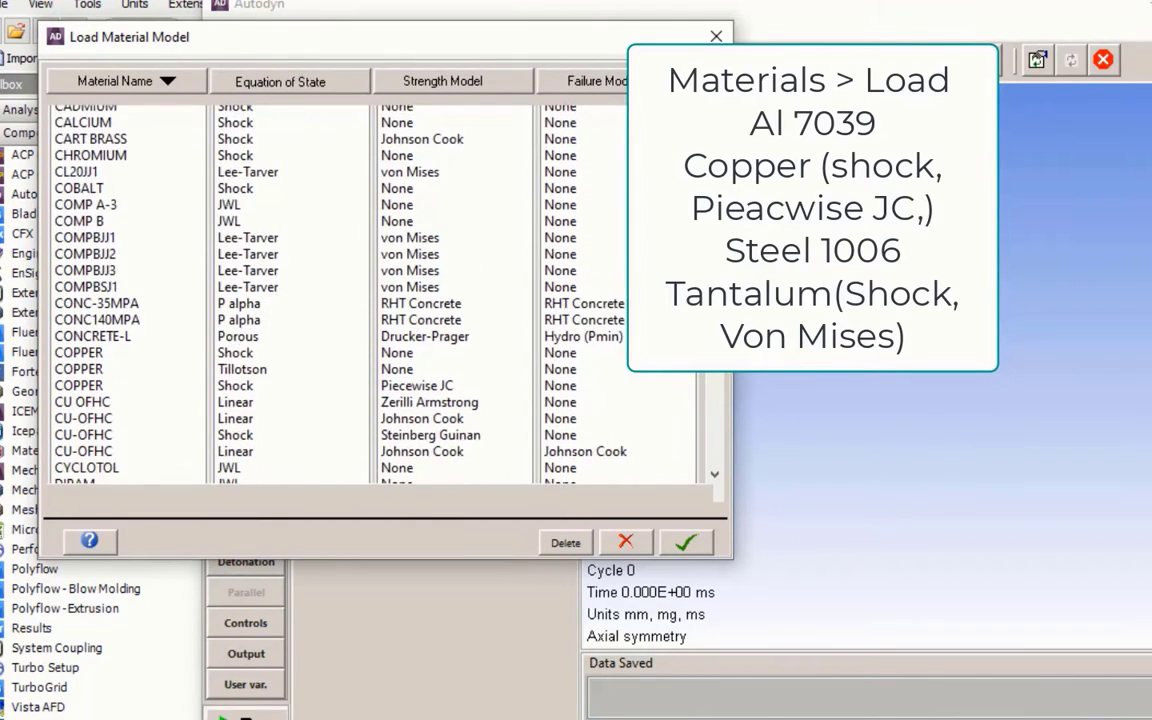
{"action": "left_click", "coordinate": [90, 354]}
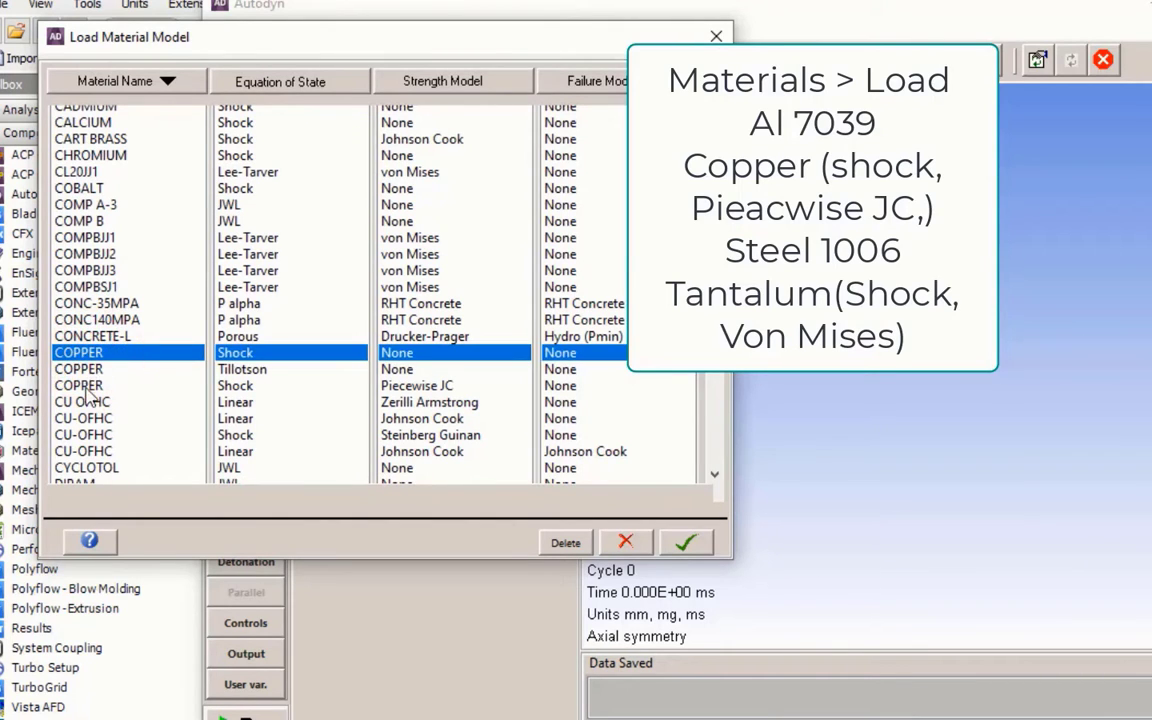
{"action": "left_click", "coordinate": [86, 387]}
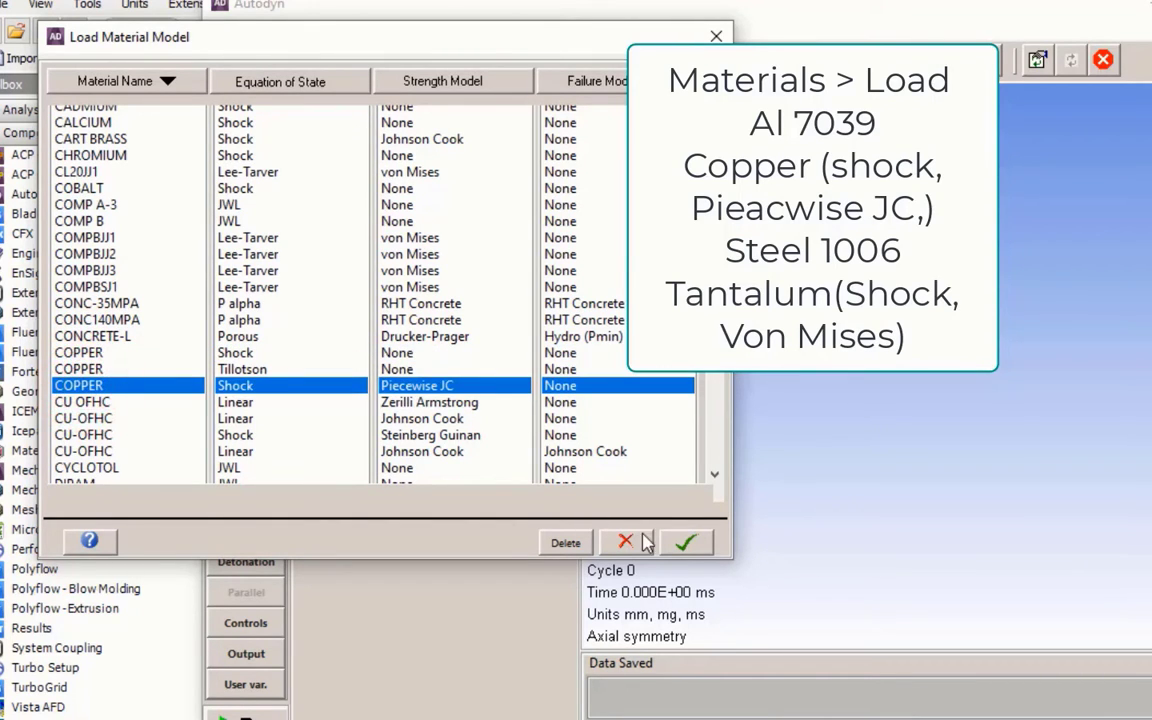
{"action": "left_click", "coordinate": [697, 548]}
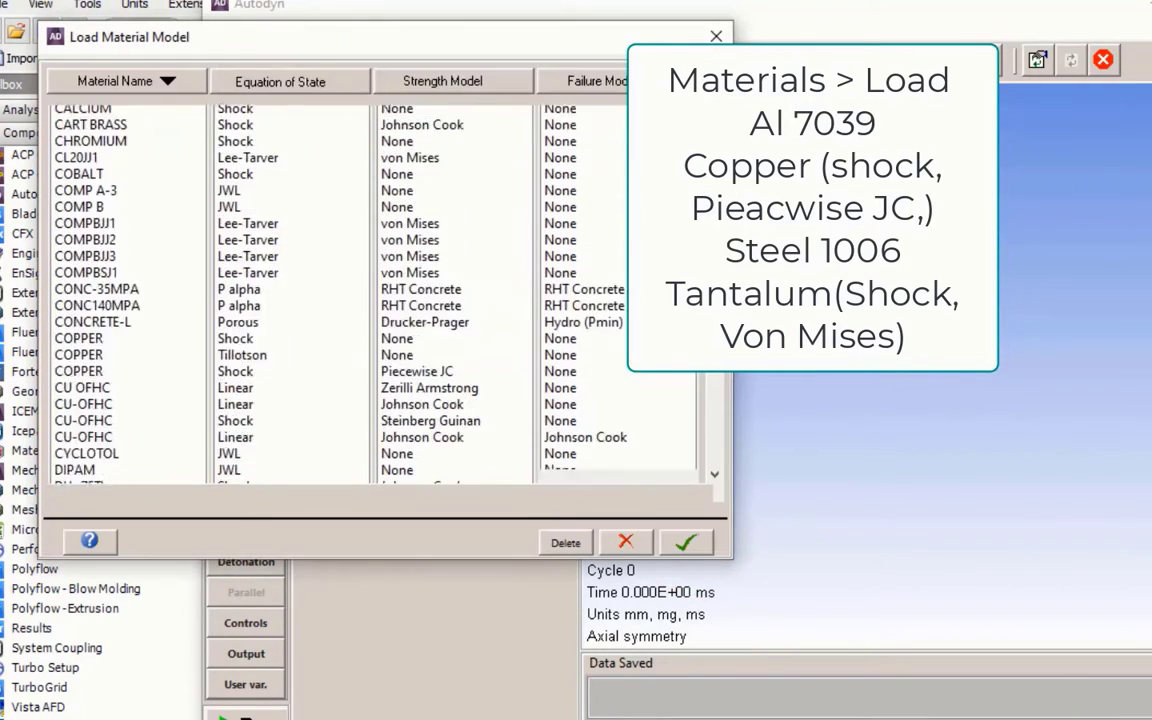
- Load the STEEL 1006 material with Shock equation of state and Johnson Cook strength model
{"action": "left_click_drag", "start_coordinate": [712, 200], "coordinate": [707, 405]}
{"action": "left_click", "coordinate": [72, 302]}
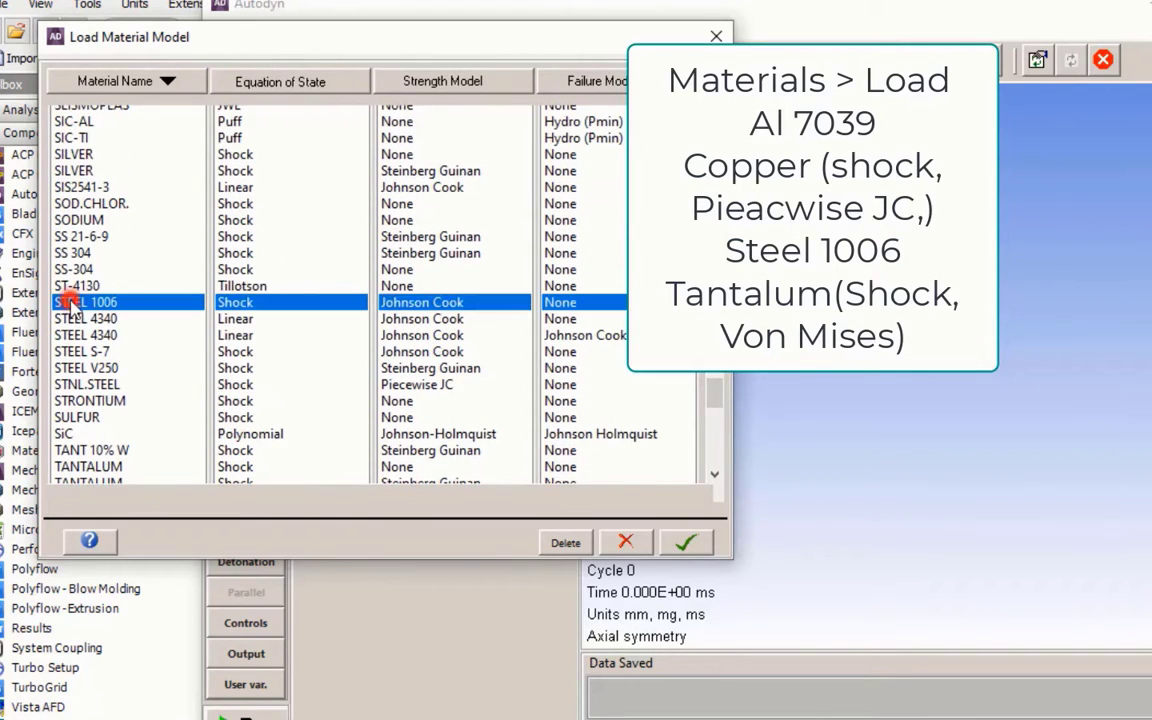
{"action": "left_click", "coordinate": [687, 543]}
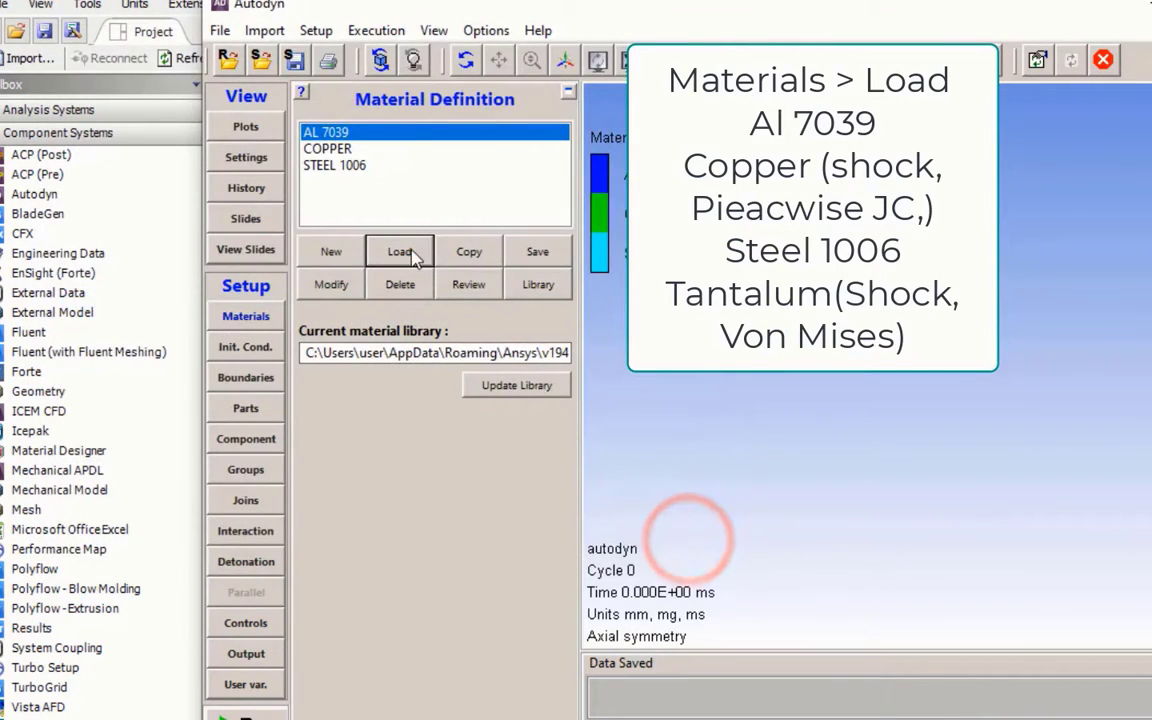
- Load the TANTALUM material that uses the Shock equation of state and von Mises strength model
{"action": "left_click_drag", "start_coordinate": [710, 136], "coordinate": [708, 421]}
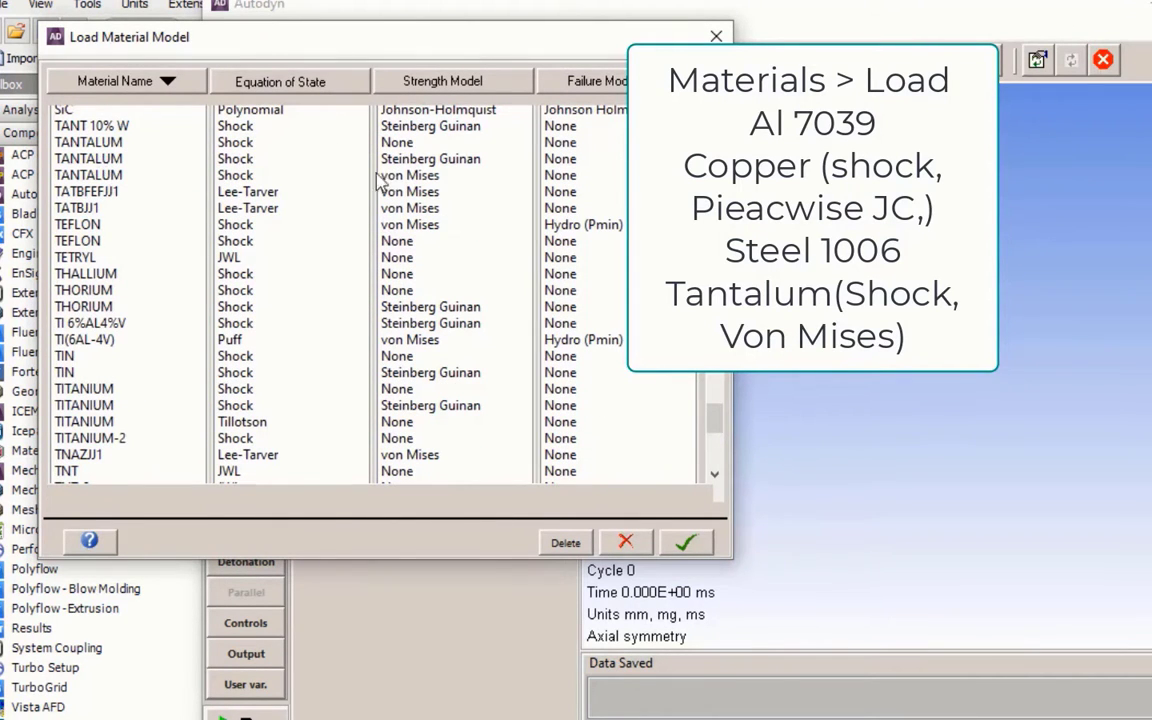
{"action": "left_click", "coordinate": [104, 178]}
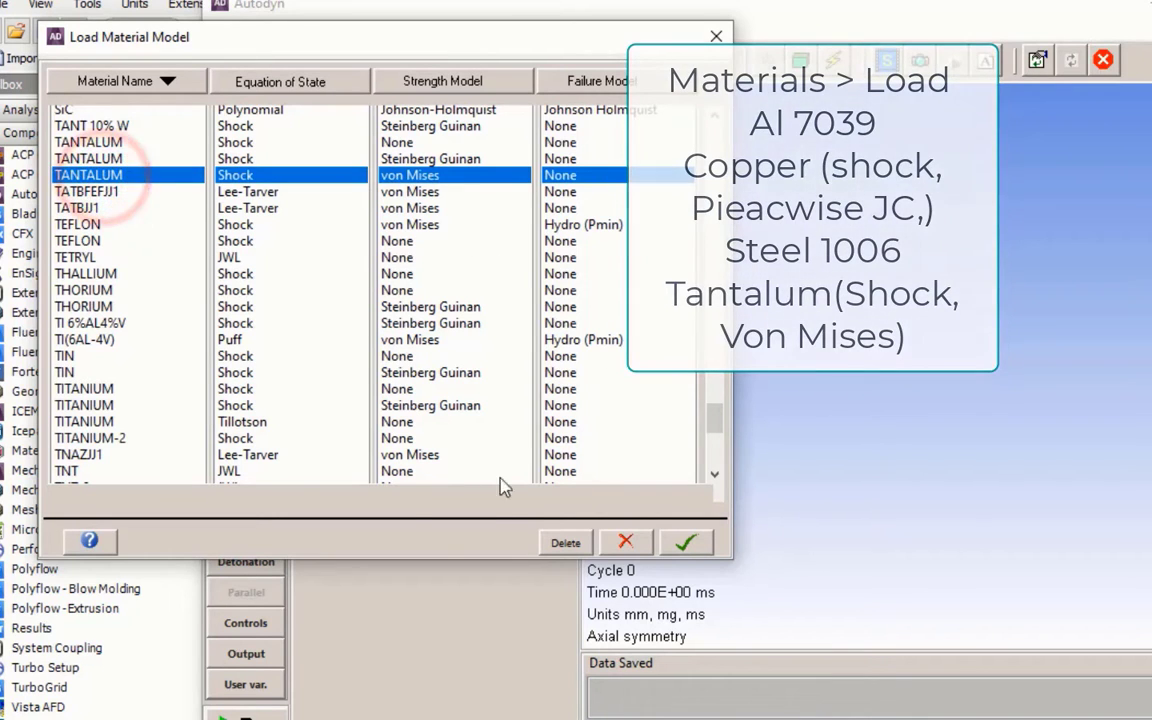
{"action": "left_click", "coordinate": [678, 540]}
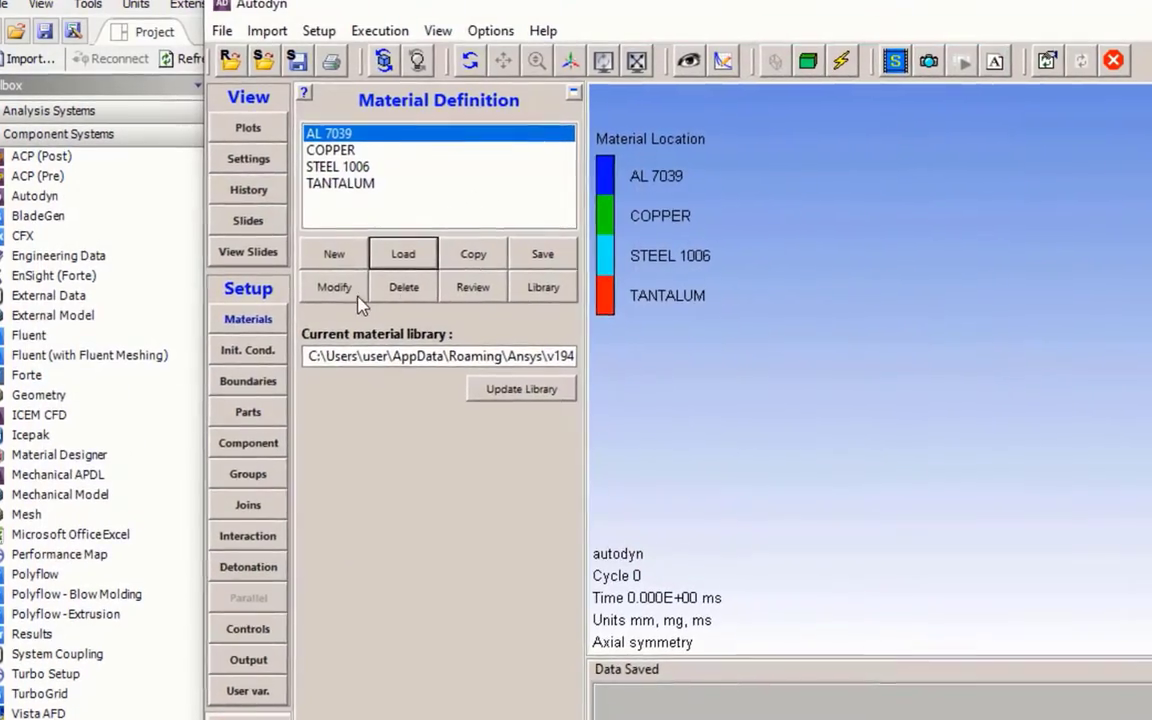
- Modify the AL 7039 material to use Geometric Strain erosion with an erosion strain of 2
{"action": "left_click", "coordinate": [335, 289]}
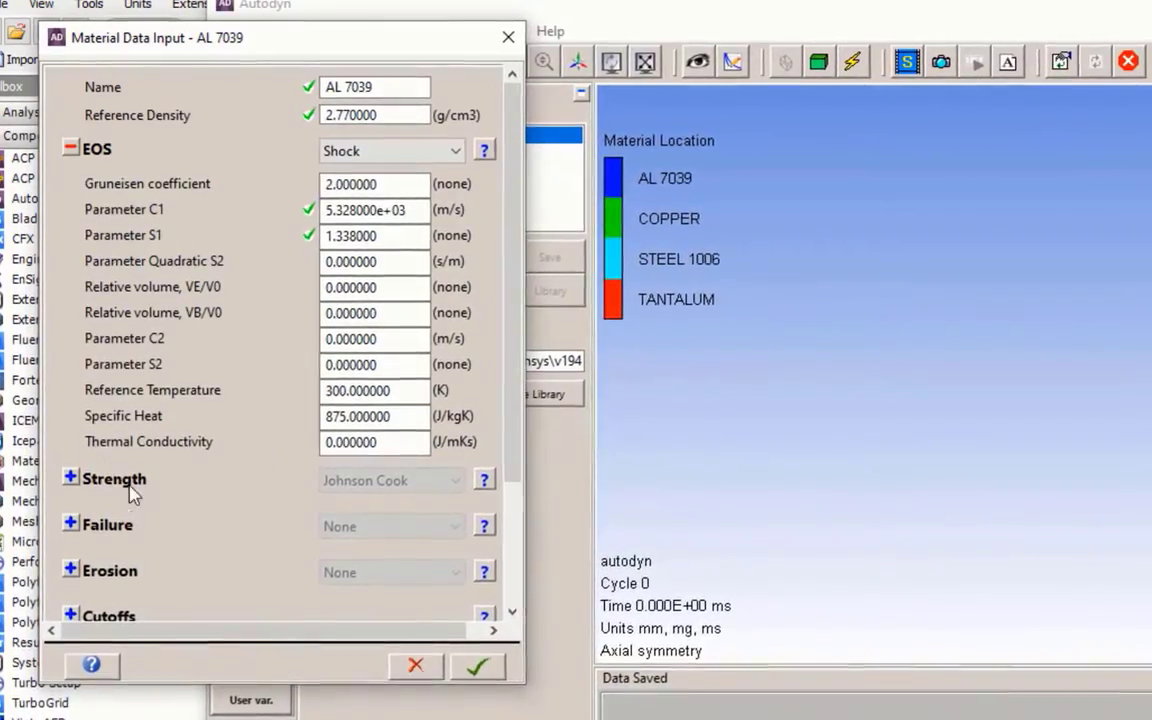
{"action": "left_click", "coordinate": [70, 147]}
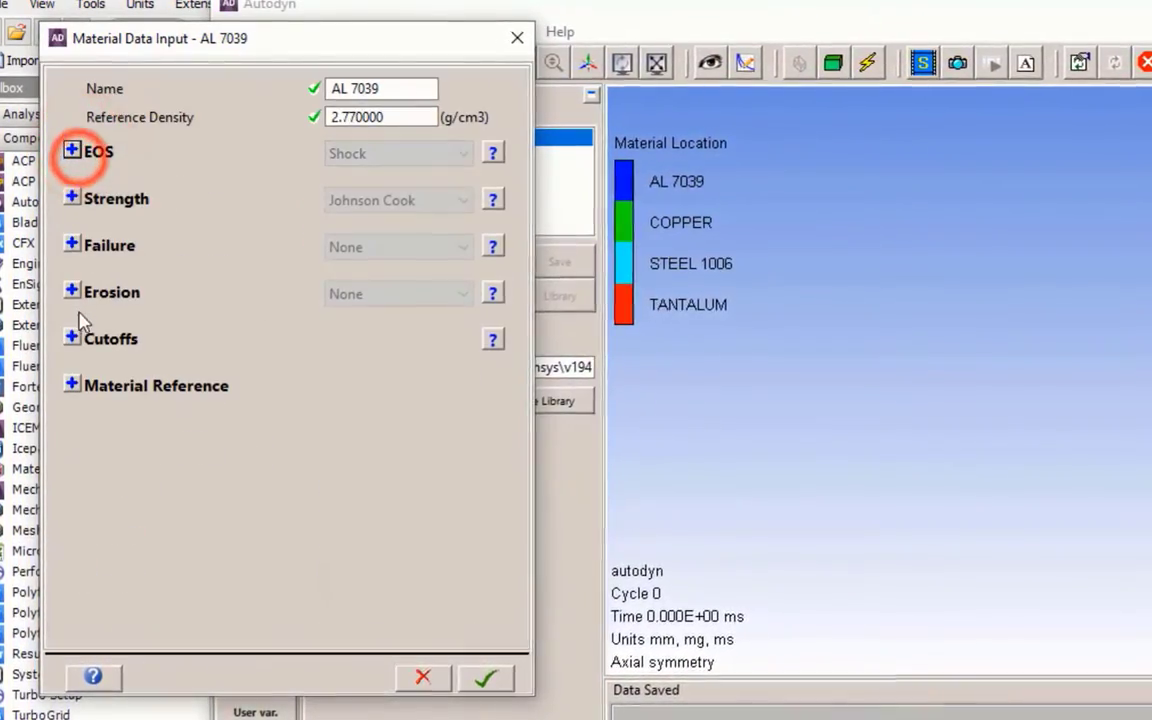
{"action": "left_click", "coordinate": [71, 290]}
{"action": "left_click", "coordinate": [405, 294]}
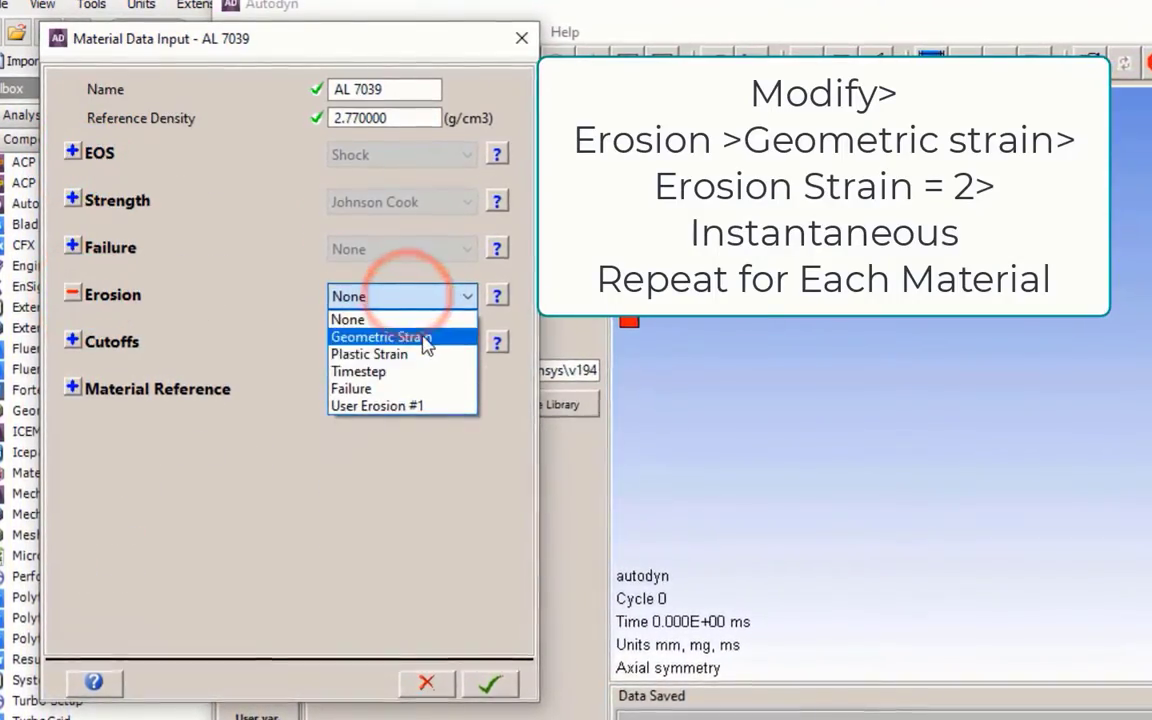
{"action": "left_click", "coordinate": [425, 340]}
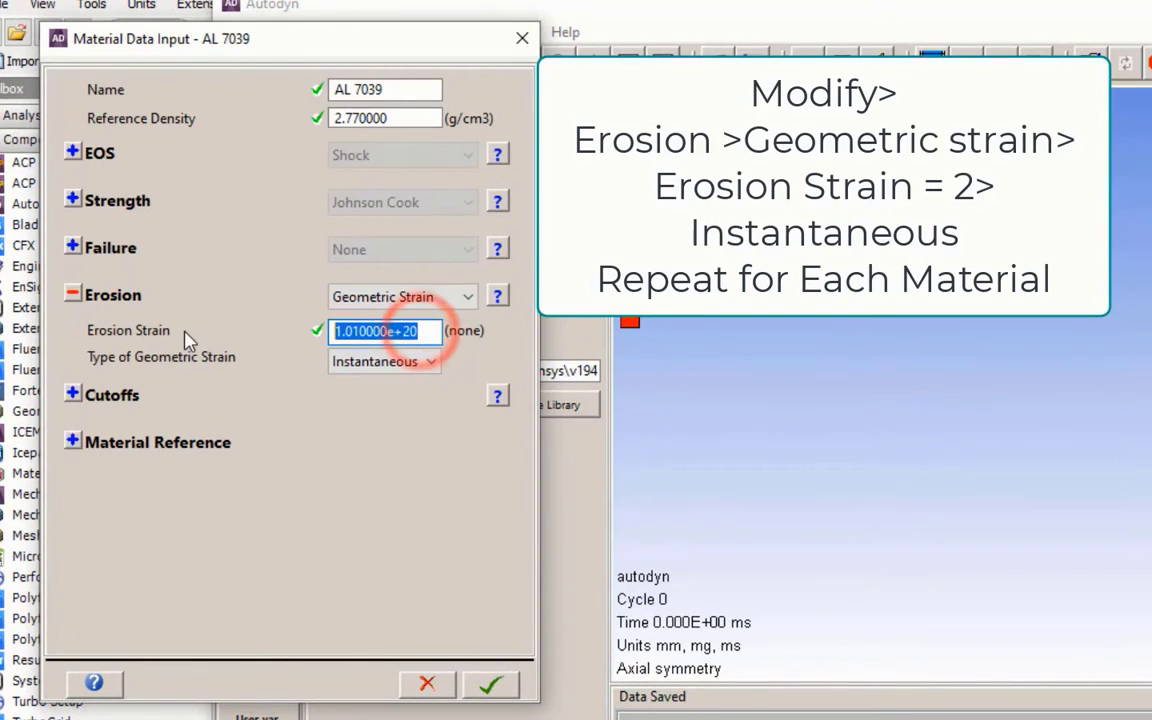
{"action": "type", "text": "2"}
{"action": "left_click", "coordinate": [490, 686]}
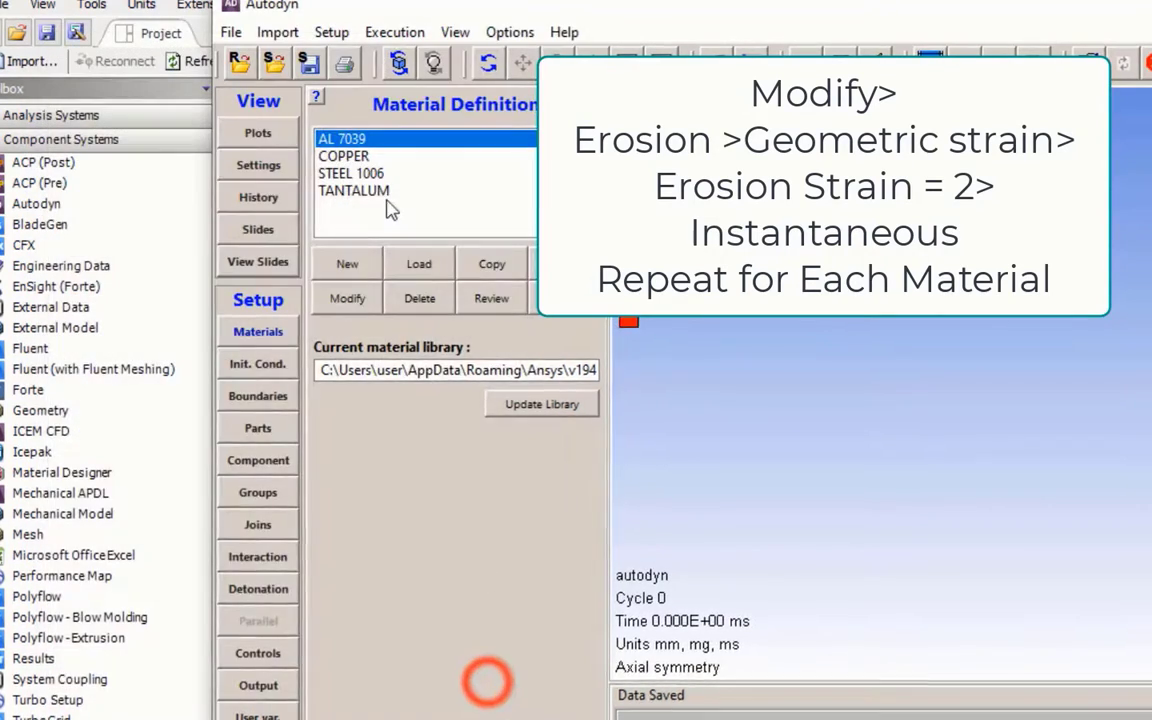
- Modify the COPPER material to use Geometric Strain erosion with an erosion strain of 2
{"action": "left_click", "coordinate": [345, 158]}
{"action": "left_click", "coordinate": [363, 303]}
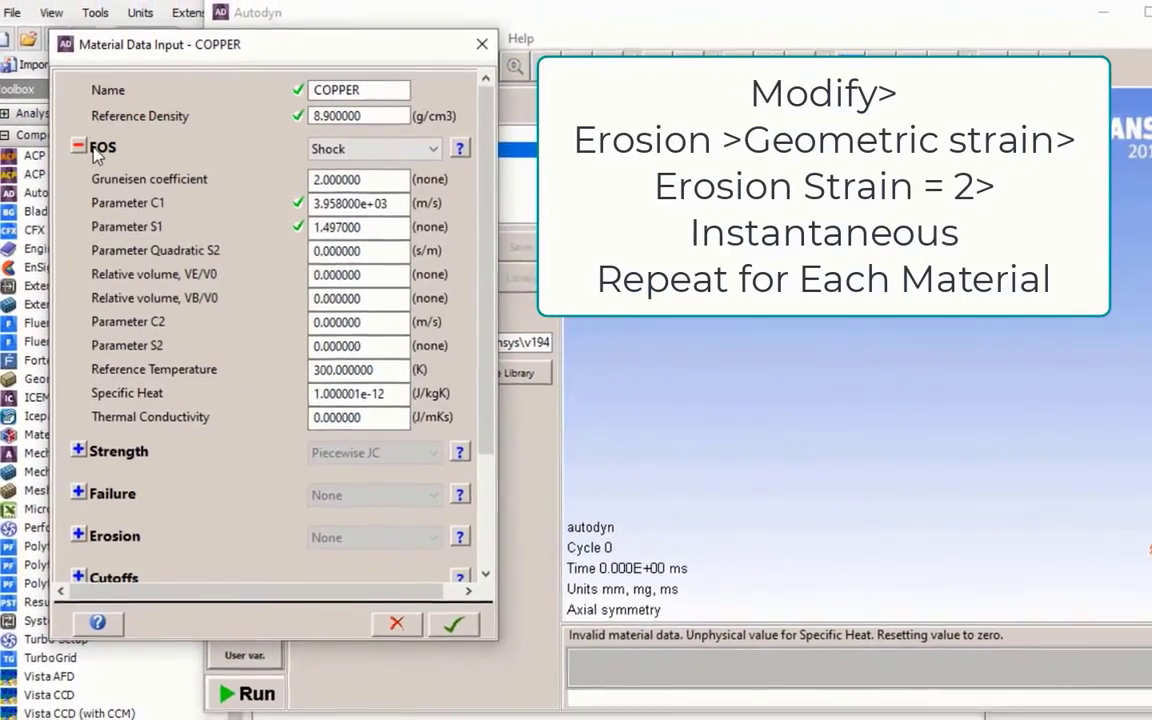
{"action": "left_click", "coordinate": [77, 147]}
{"action": "left_click", "coordinate": [77, 278]}
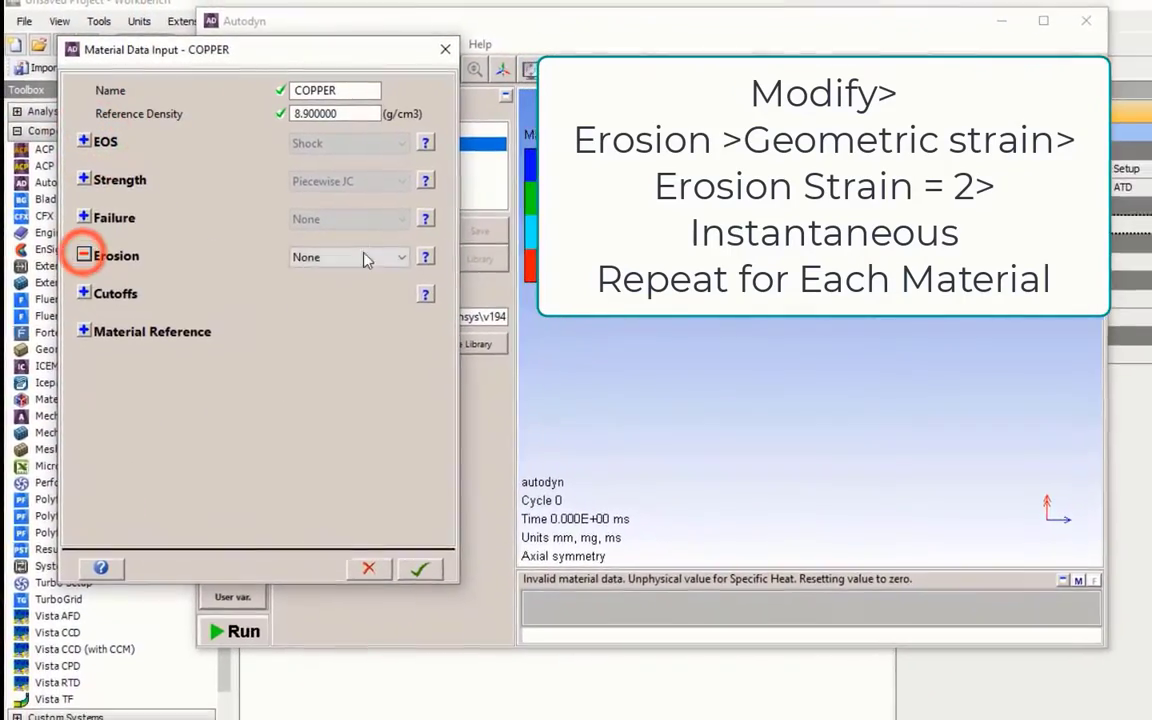
{"action": "left_click", "coordinate": [366, 259]}
{"action": "left_click", "coordinate": [364, 292]}
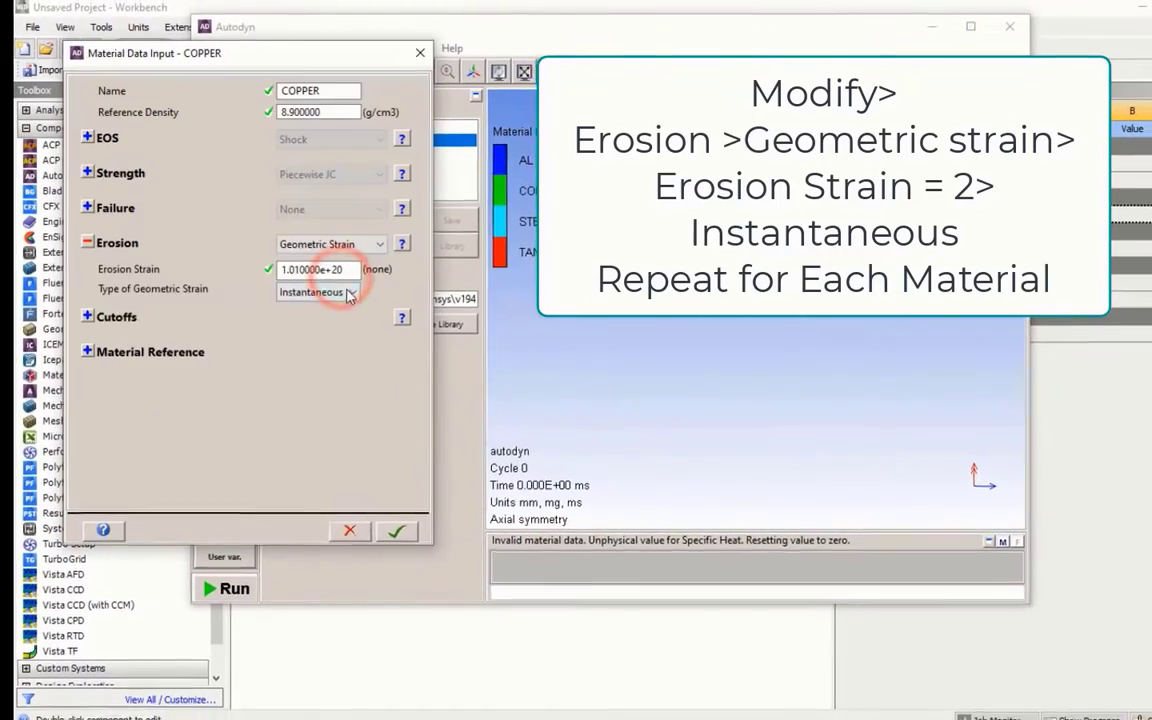
{"action": "double_click", "coordinate": [348, 273]}
{"action": "type", "text": "2"}
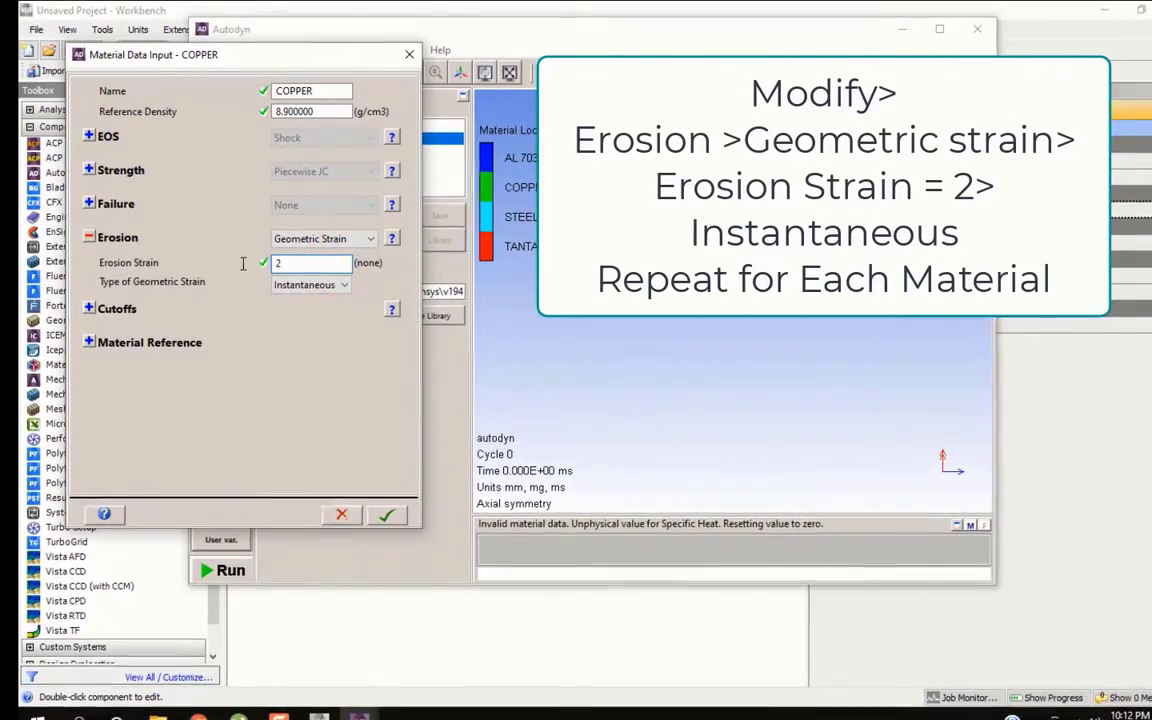
{"action": "left_click", "coordinate": [400, 517]}
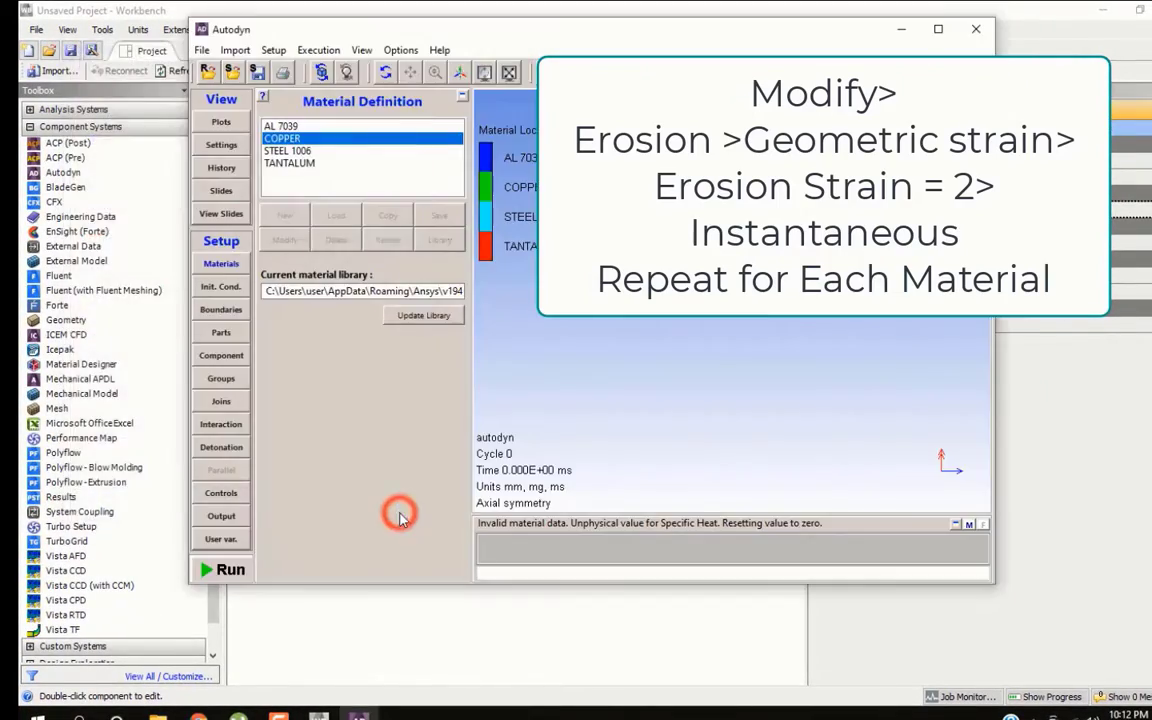
{"action": "left_click", "coordinate": [275, 152]}
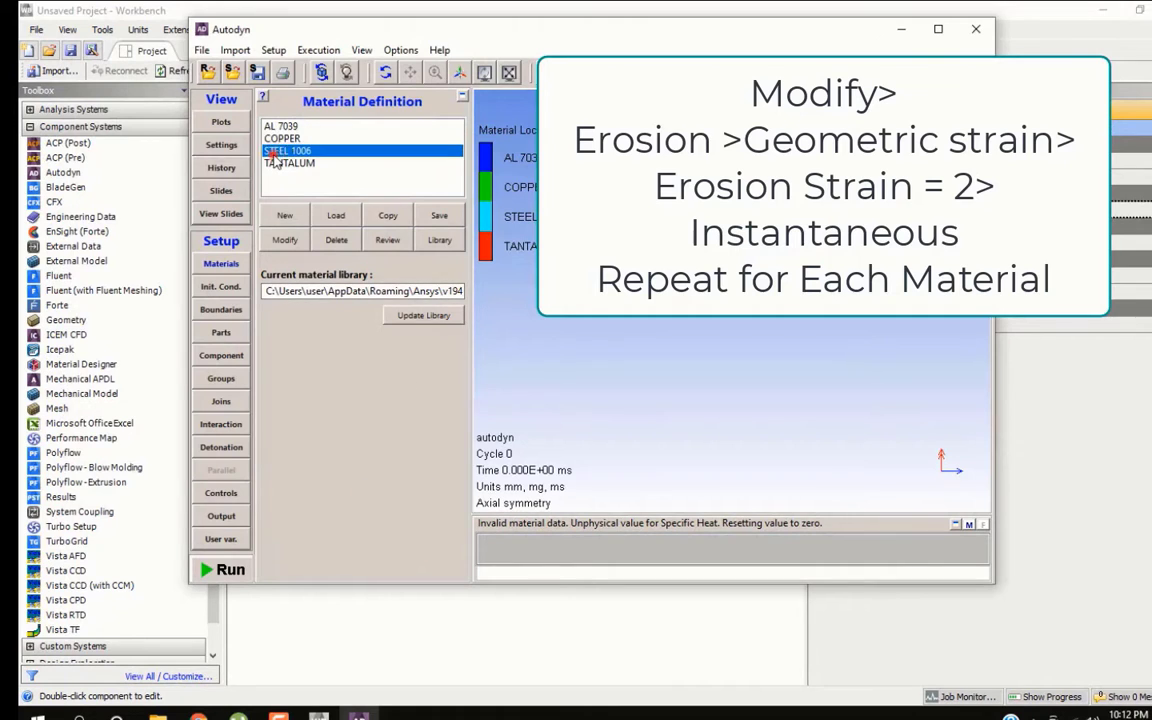
{"action": "left_click", "coordinate": [287, 217]}
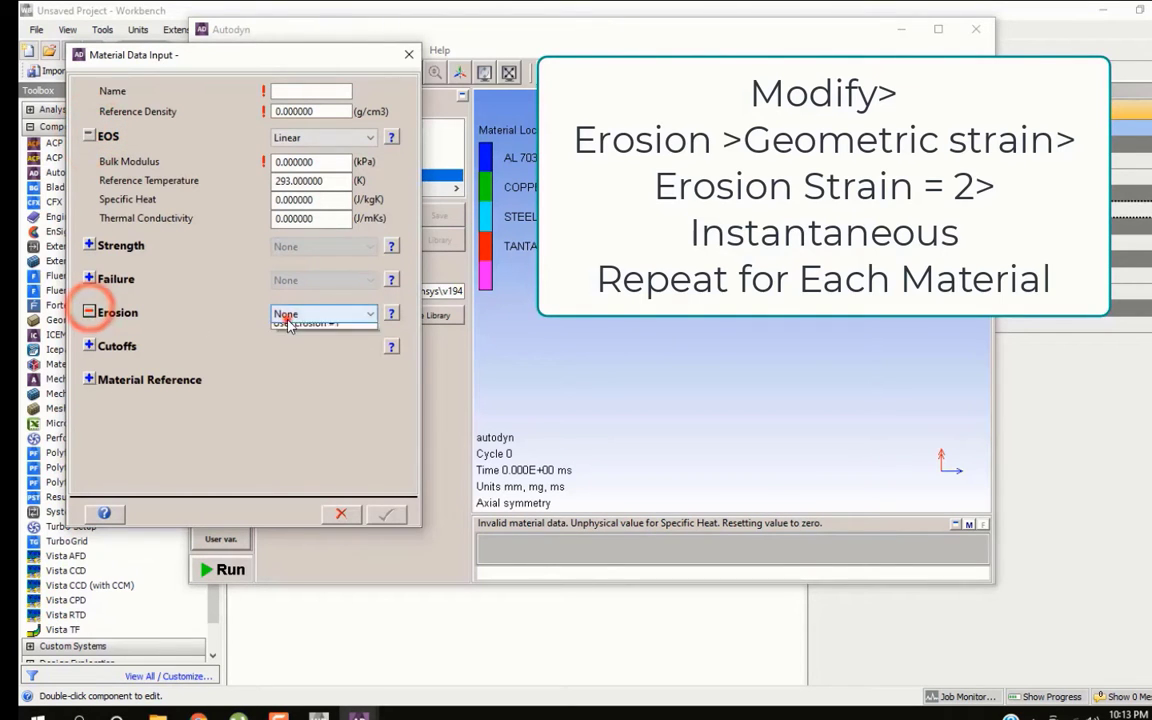
{"action": "left_click", "coordinate": [293, 334]}
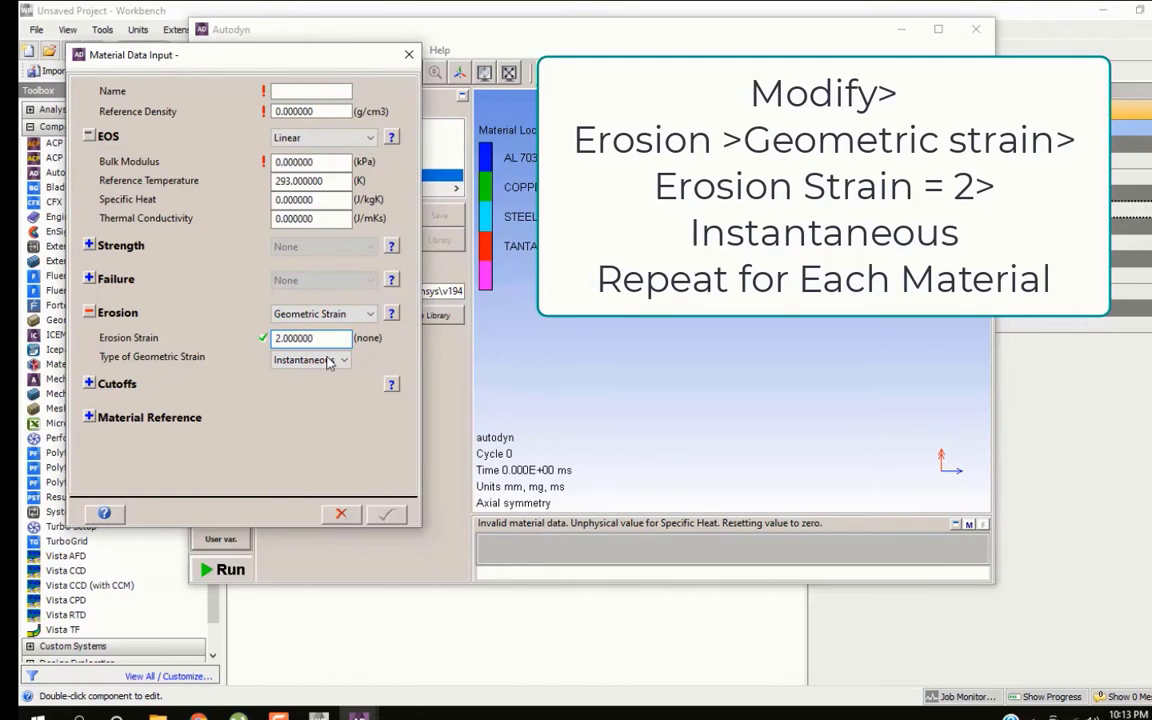
{"action": "left_click", "coordinate": [328, 314]}
{"action": "left_click", "coordinate": [325, 338]}
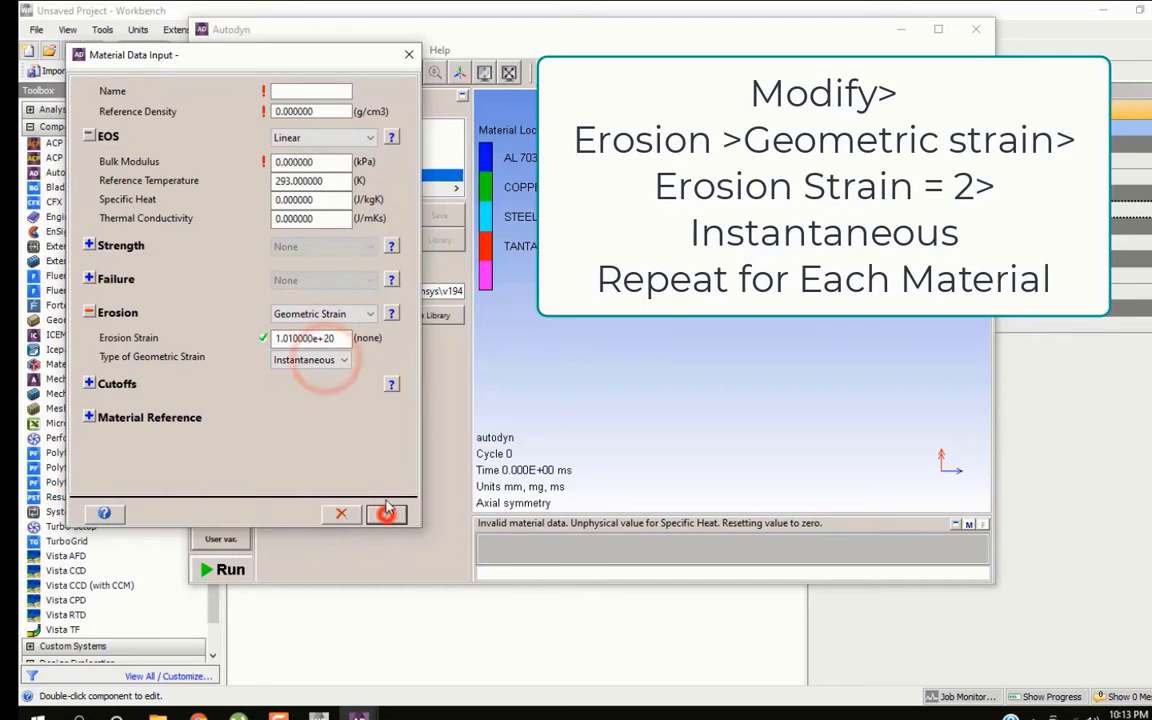
{"action": "left_click", "coordinate": [409, 54]}
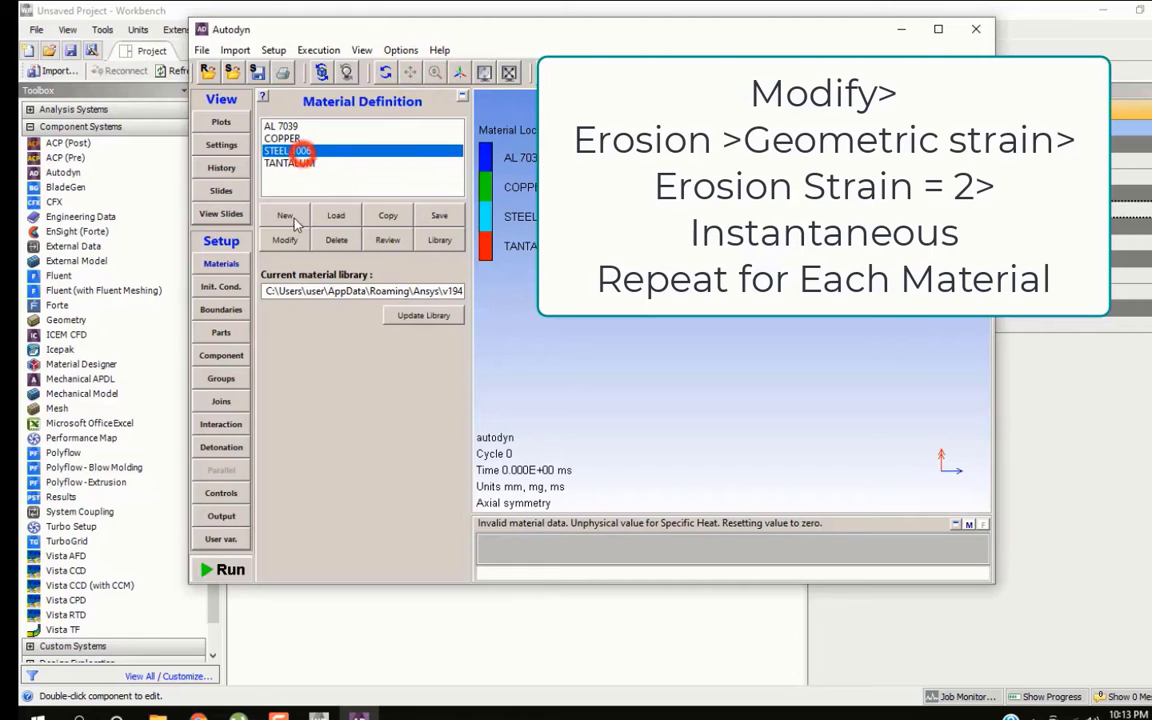
- Modify the STEEL 1006 material to use Geometric Strain erosion with erosion strain 2 and the Instantaneous strain type
{"action": "left_click", "coordinate": [286, 243]}
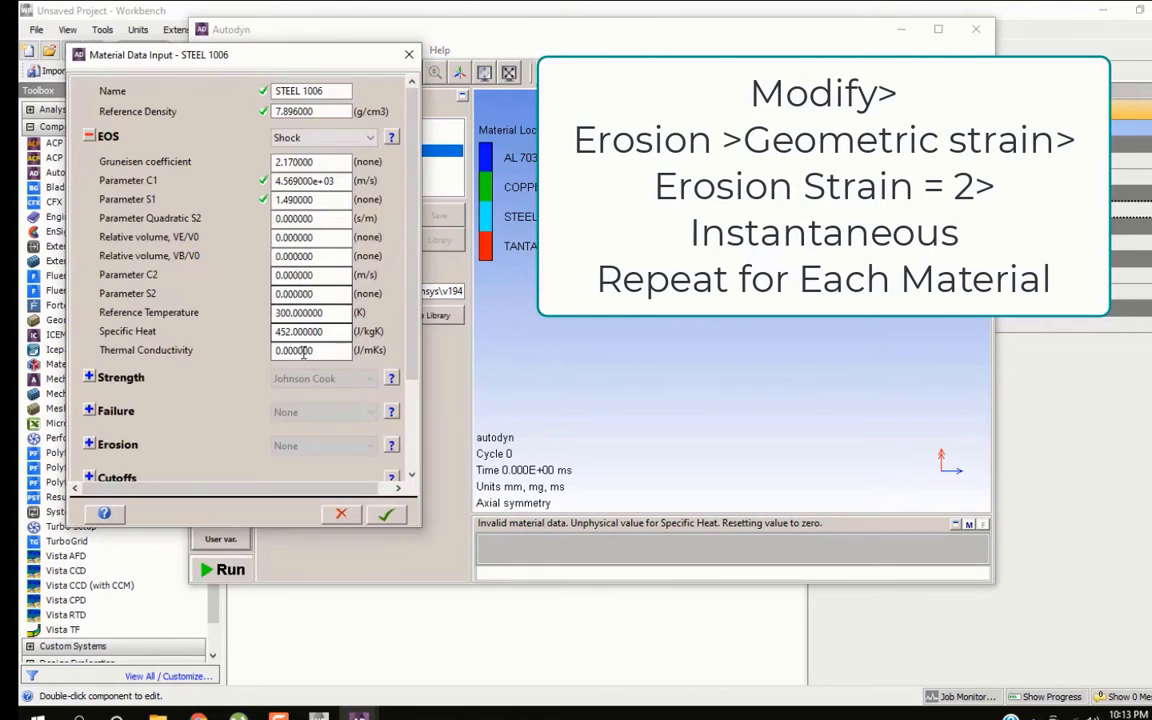
{"action": "left_click", "coordinate": [89, 136]}
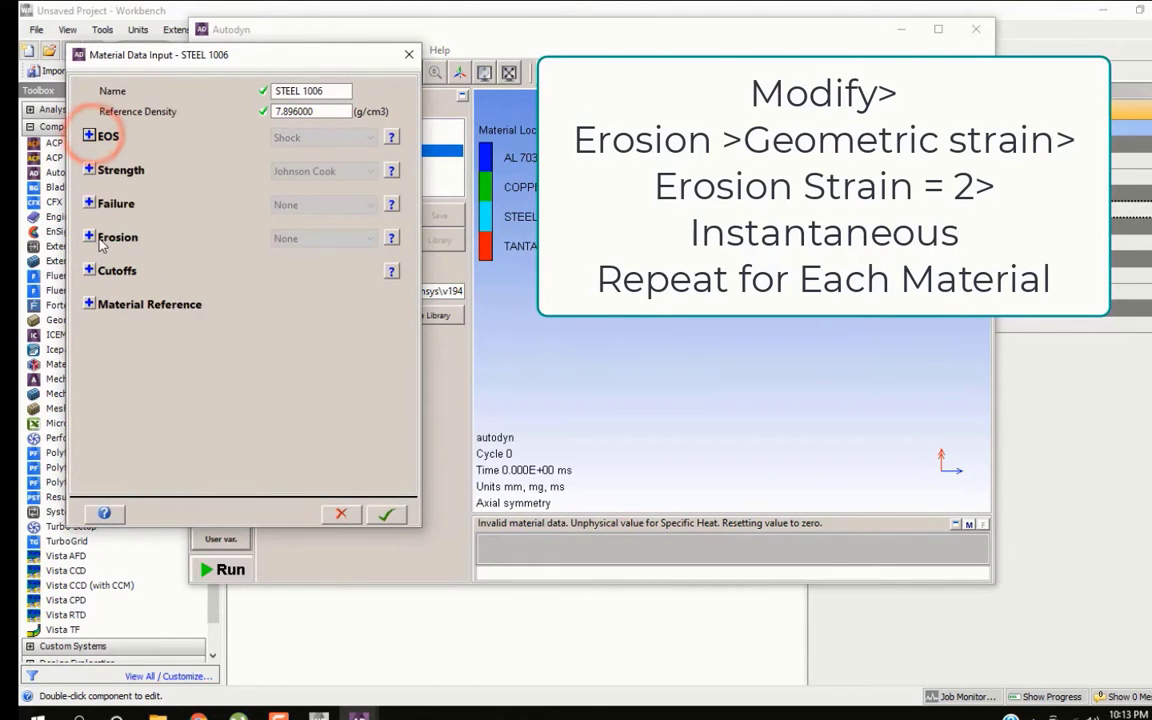
{"action": "left_click", "coordinate": [315, 239]}
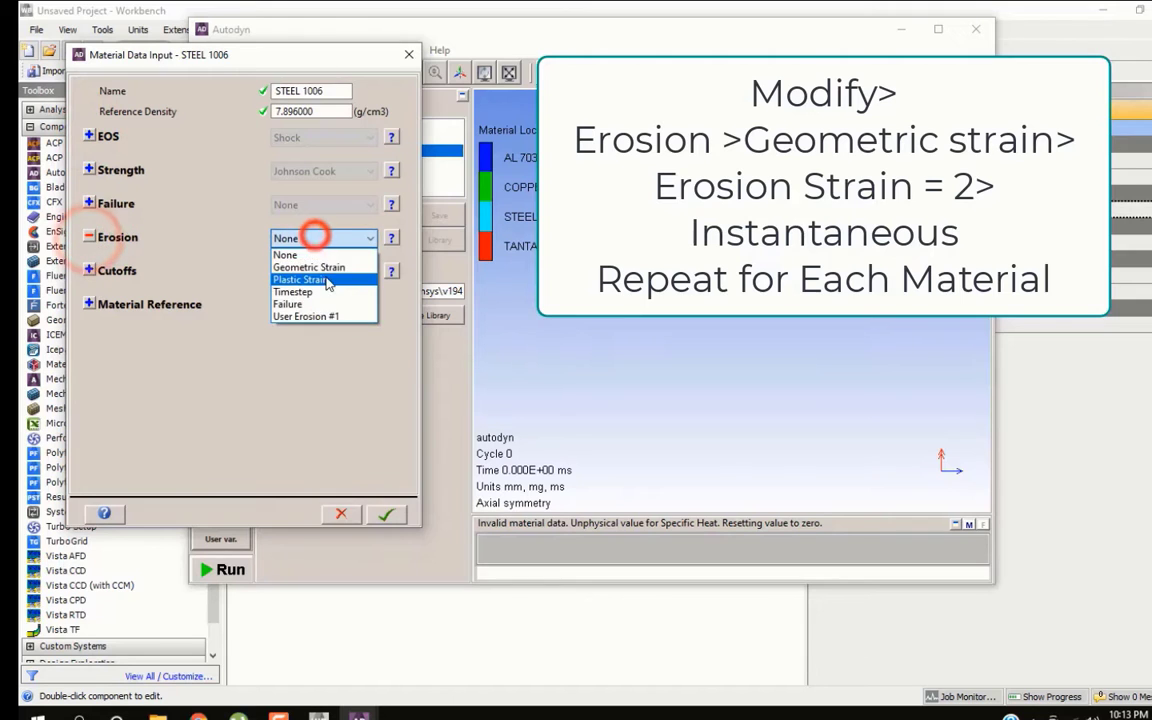
{"action": "left_click", "coordinate": [325, 264]}
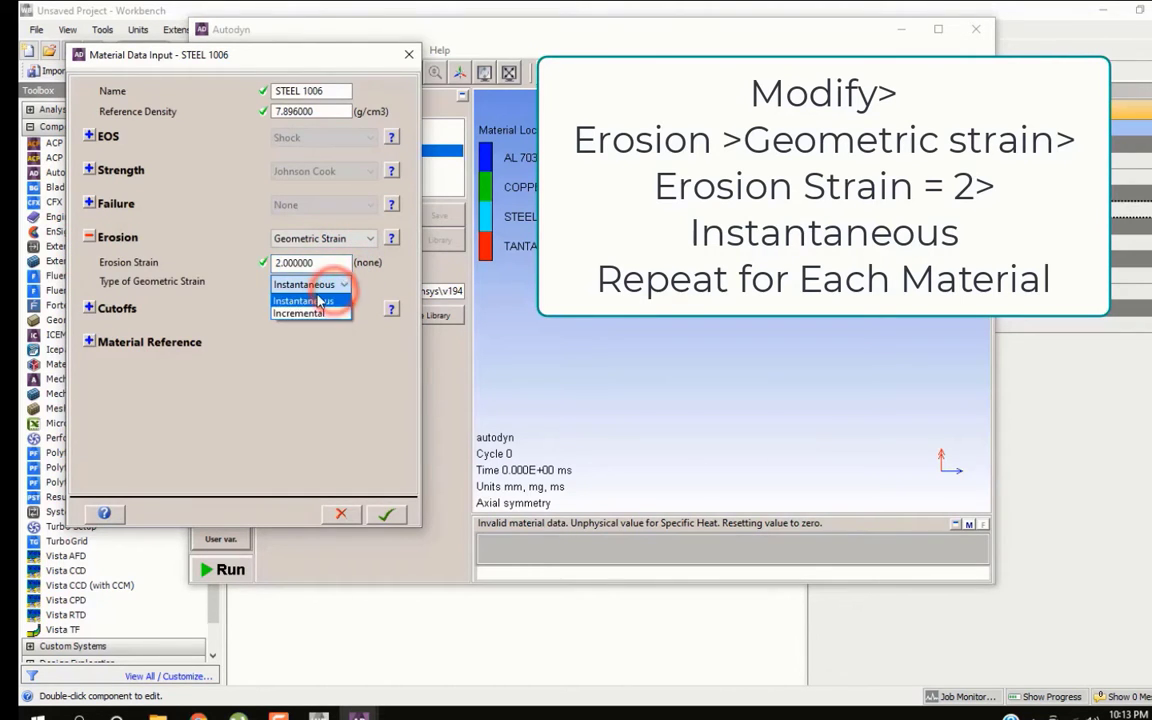
{"action": "left_click", "coordinate": [390, 516]}
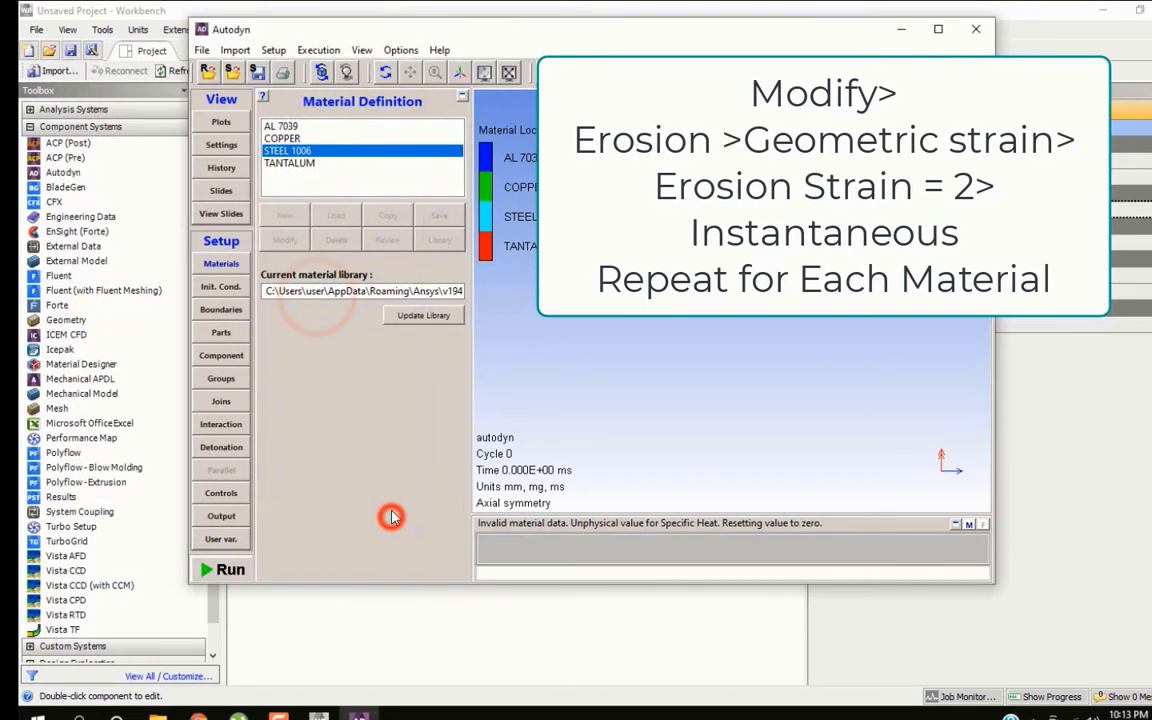
- Modify the TANTALUM material to use Geometric Strain erosion with erosion strain 2 and the Instantaneous strain type
{"action": "left_click", "coordinate": [288, 163]}
{"action": "left_click", "coordinate": [285, 241]}
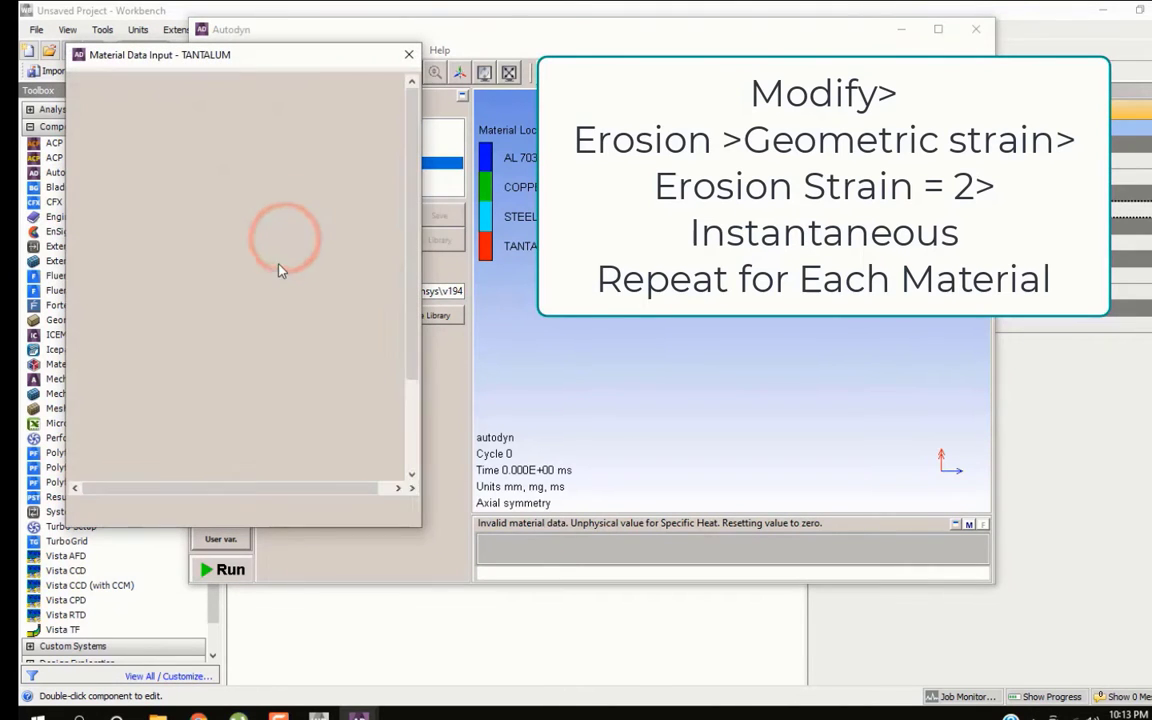
{"action": "left_click", "coordinate": [88, 135]}
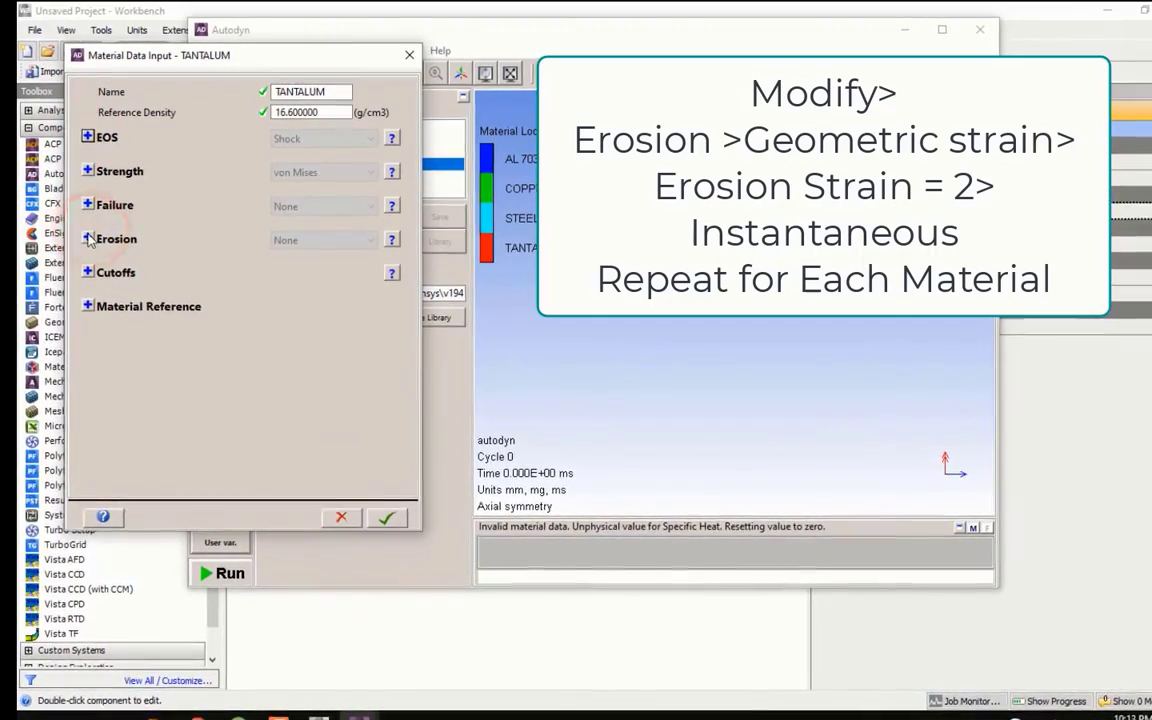
{"action": "left_click", "coordinate": [88, 237]}
{"action": "left_click", "coordinate": [360, 241]}
{"action": "left_click", "coordinate": [366, 275]}
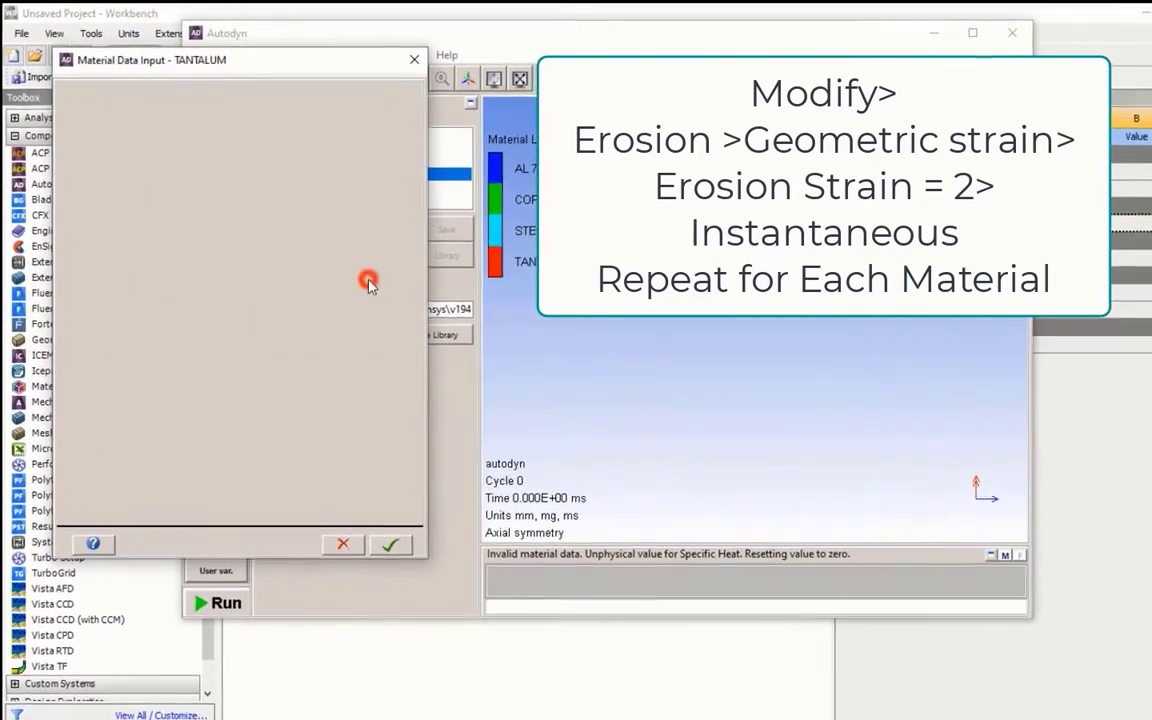
{"action": "left_click", "coordinate": [337, 291]}
{"action": "double_click", "coordinate": [337, 291]}
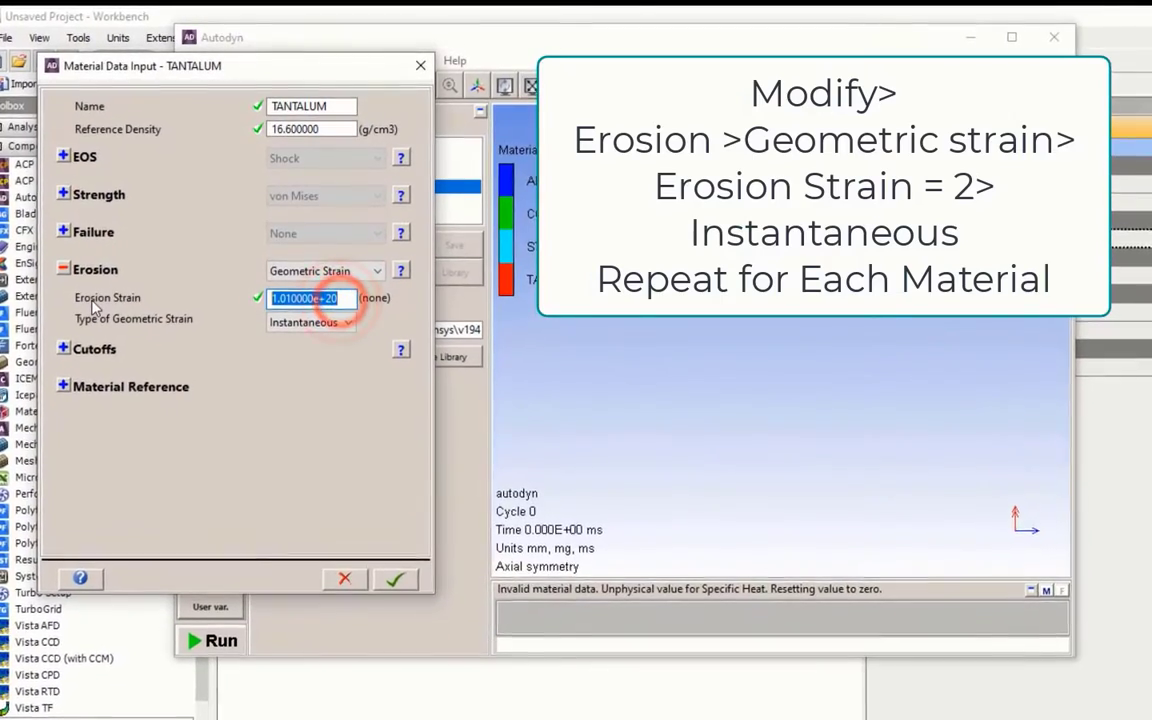
{"action": "type", "text": "2"}
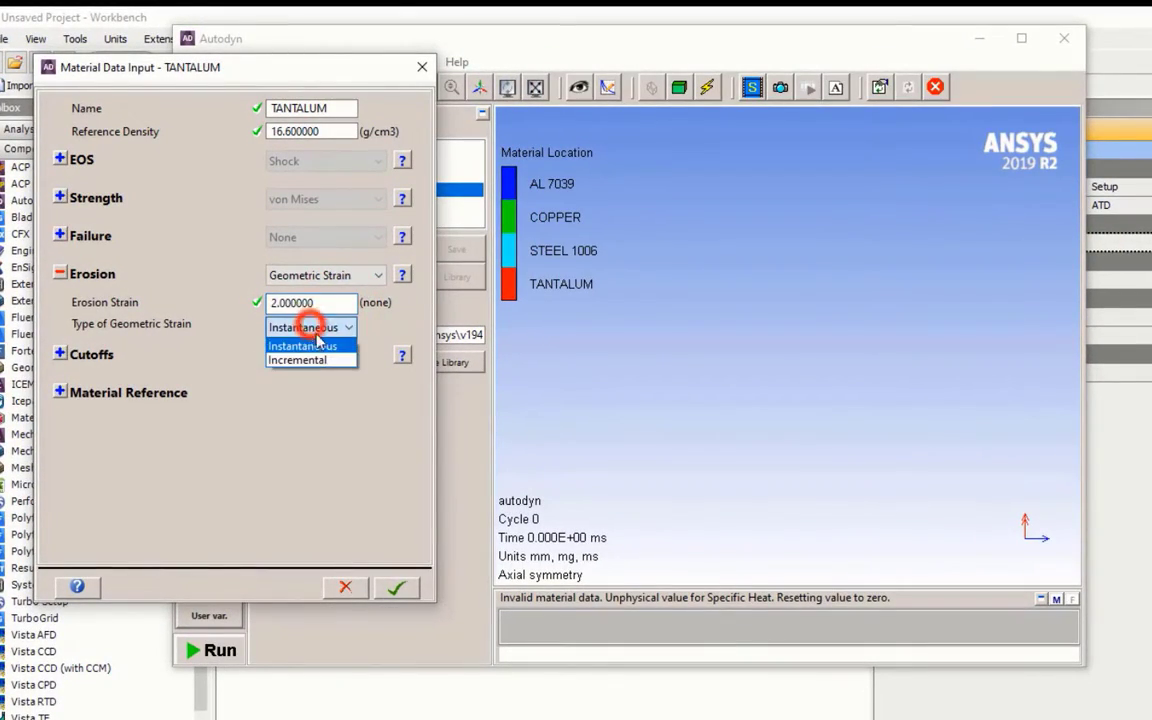
{"action": "left_click", "coordinate": [397, 587]}
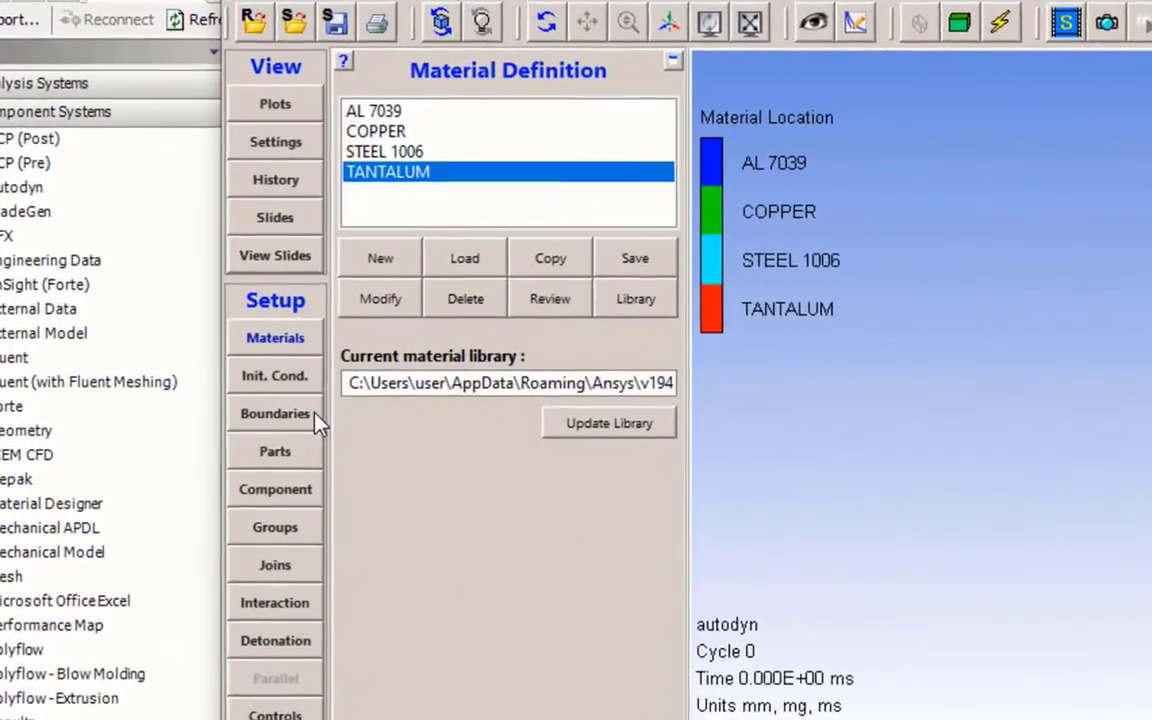
- Create a velocity-only initial condition named frag_vel with an X-velocity of 2000
{"action": "left_click", "coordinate": [293, 379]}
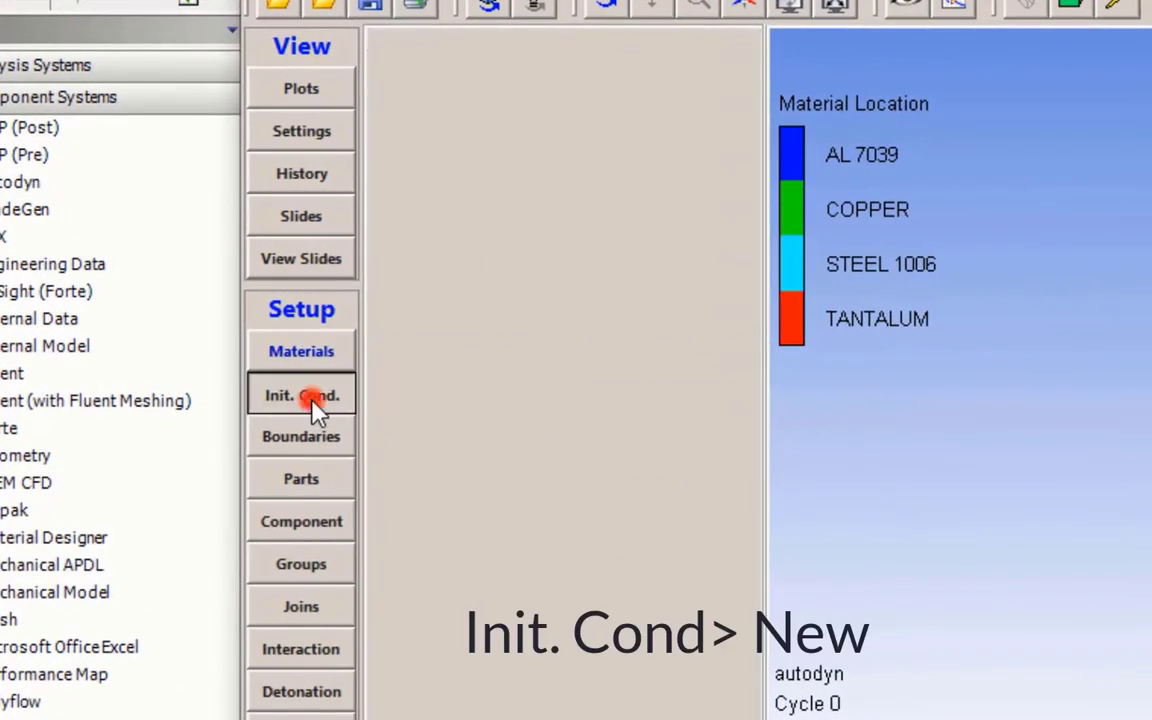
{"action": "left_click", "coordinate": [430, 254]}
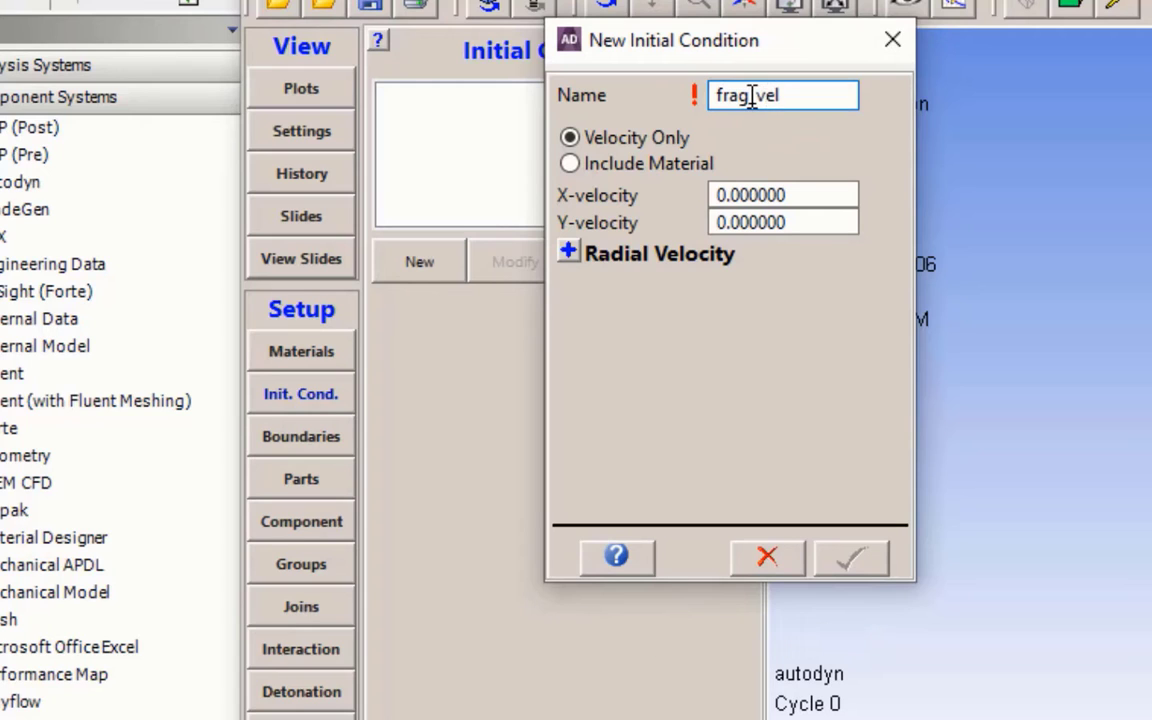
{"action": "left_click_drag", "start_coordinate": [836, 190], "coordinate": [504, 195]}
{"action": "type", "text": "2"}
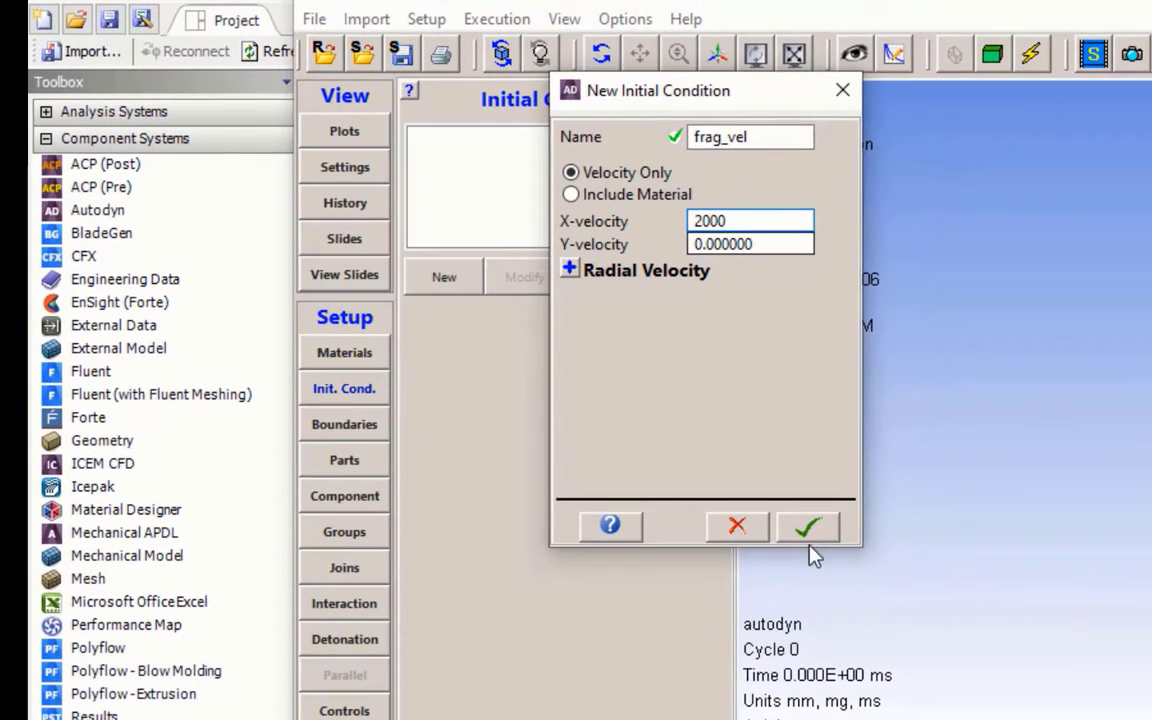
{"action": "left_click", "coordinate": [862, 566]}
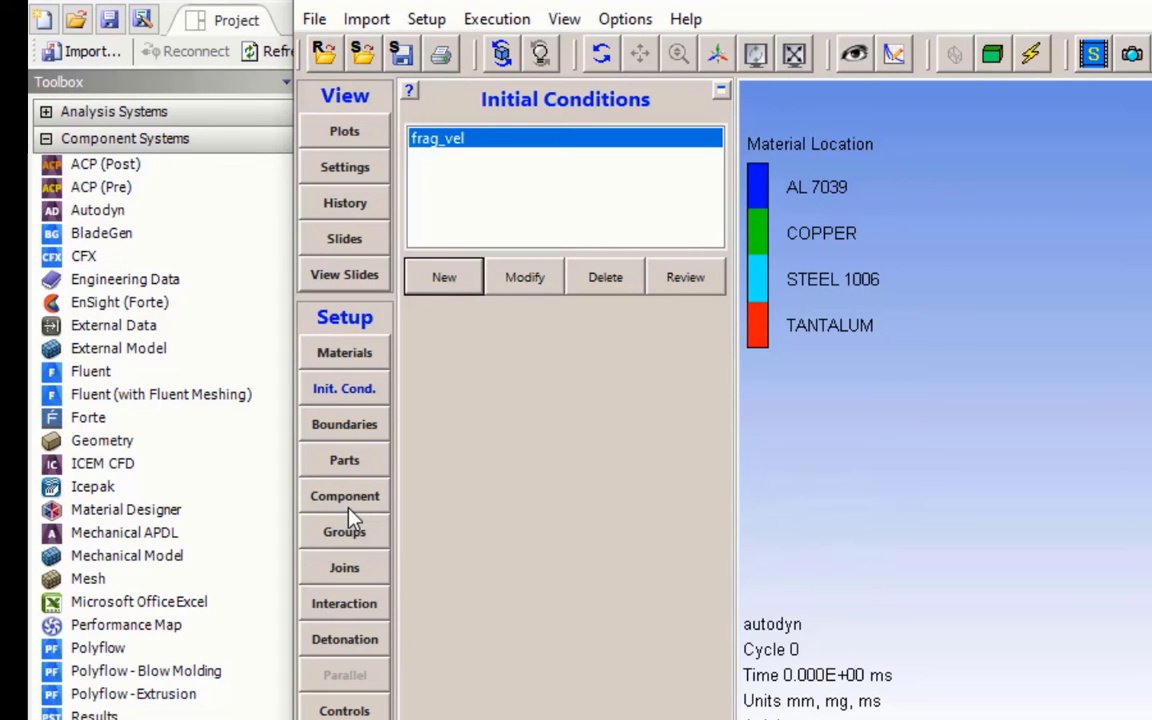
- Start a new boundary definition named clamp with type Velocity and sub option General 2D Velocity
{"action": "left_click", "coordinate": [357, 423]}
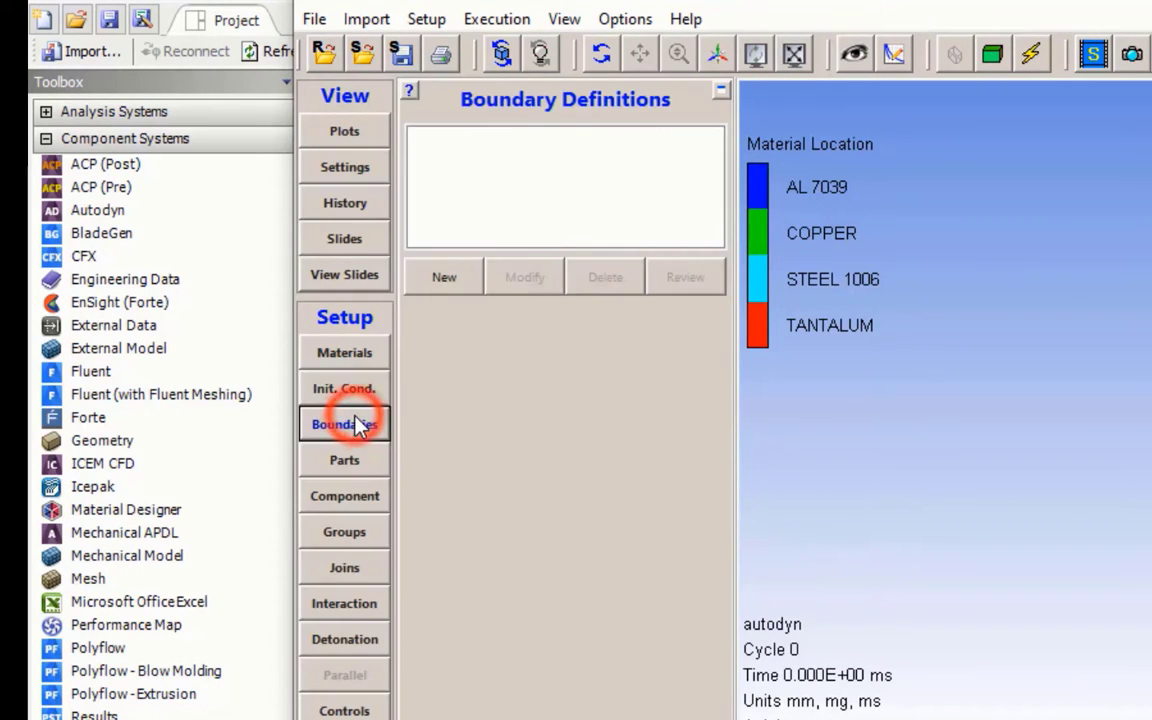
{"action": "left_click", "coordinate": [446, 280]}
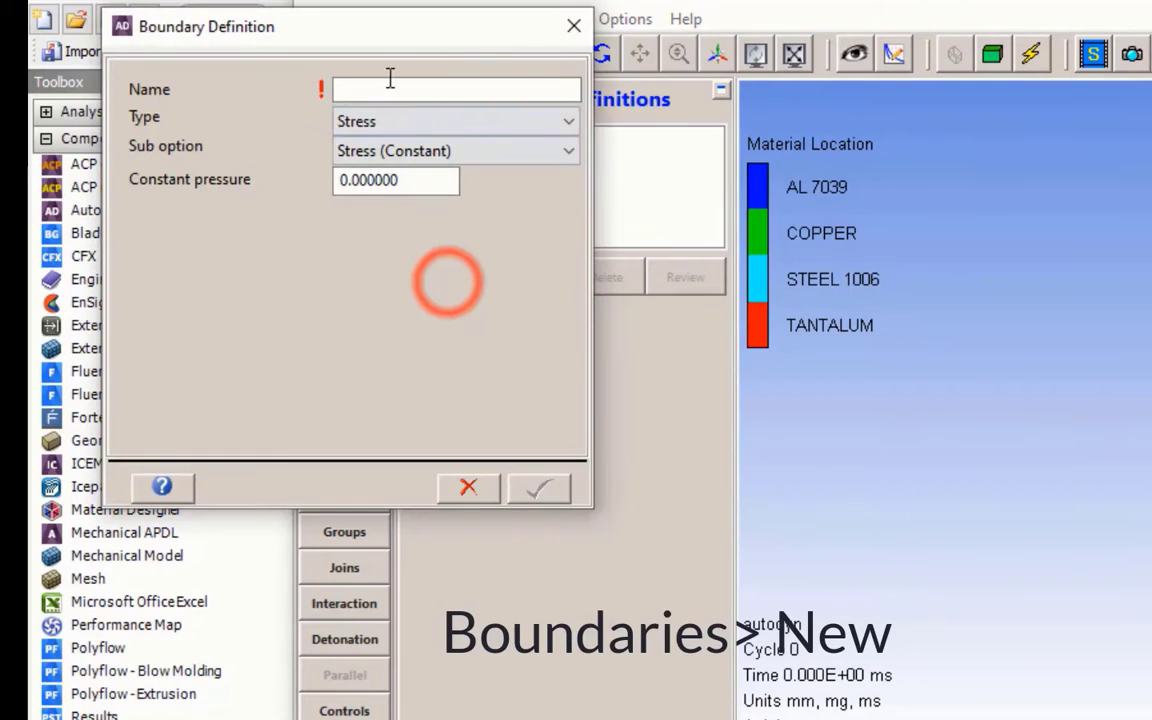
{"action": "left_click", "coordinate": [362, 86]}
{"action": "type", "text": "clamp"}
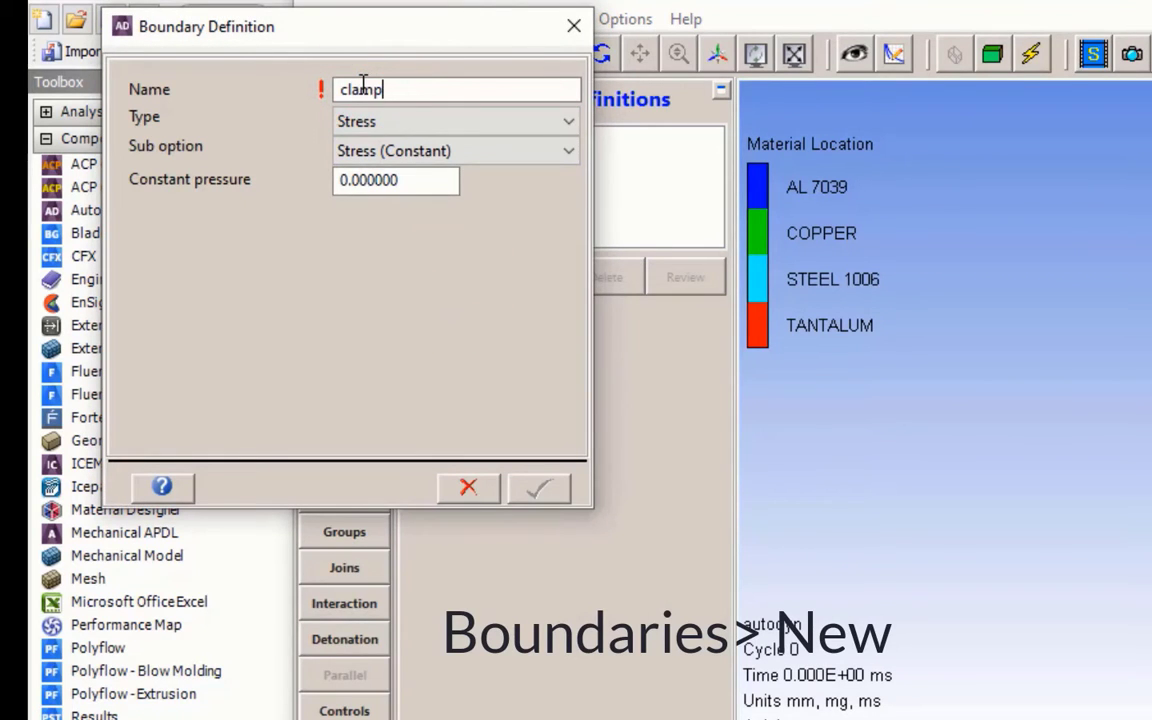
{"action": "left_click", "coordinate": [447, 121]}
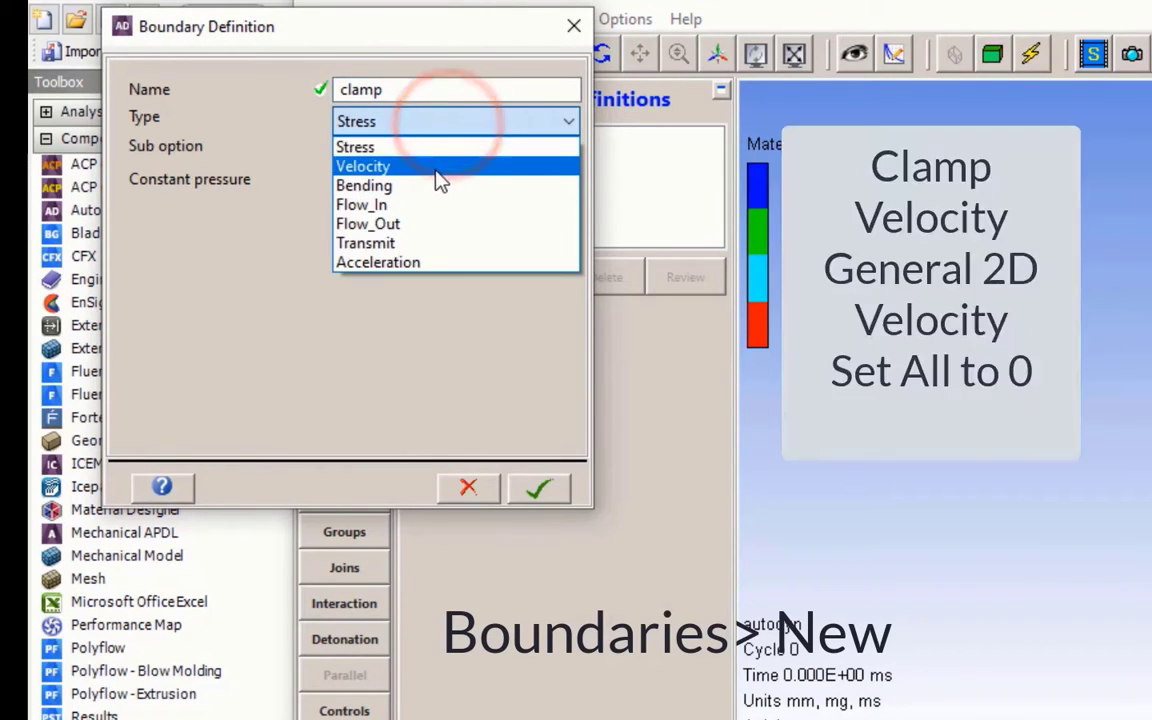
{"action": "left_click", "coordinate": [434, 170]}
{"action": "left_click", "coordinate": [436, 150]}
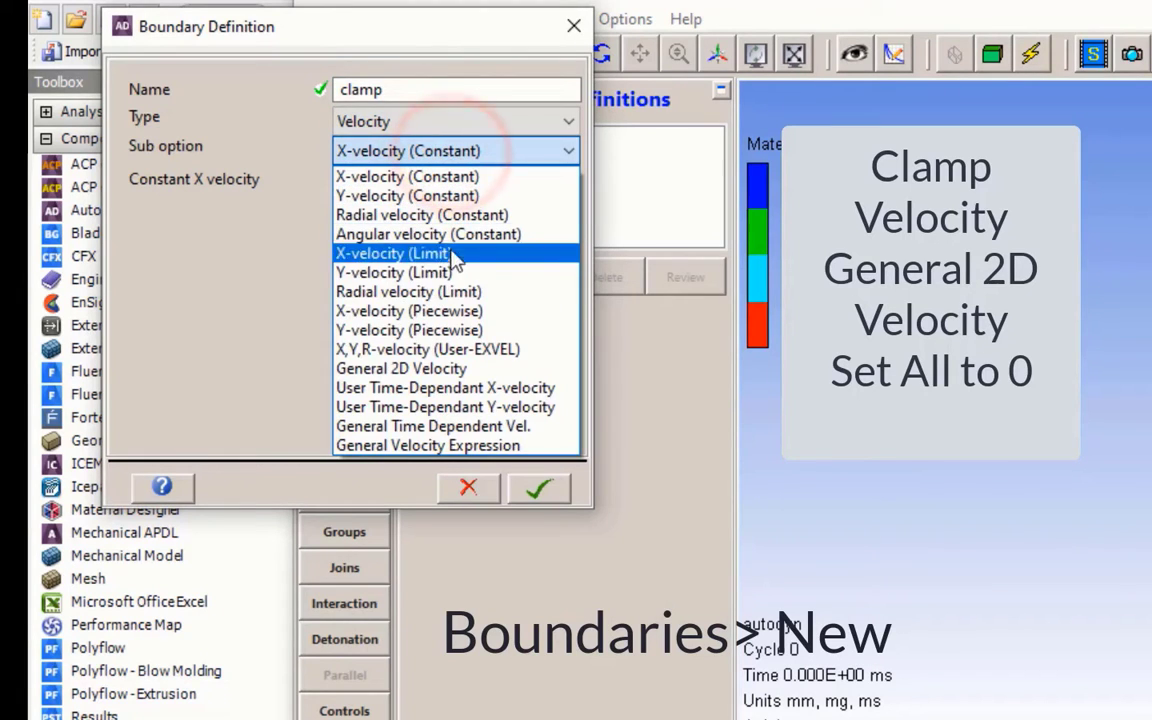
{"action": "left_click", "coordinate": [452, 370]}
- Set the clamp boundary's constant X-velocity and constant Y-velocity to 0 and accept the definition
{"action": "double_click", "coordinate": [450, 180]}
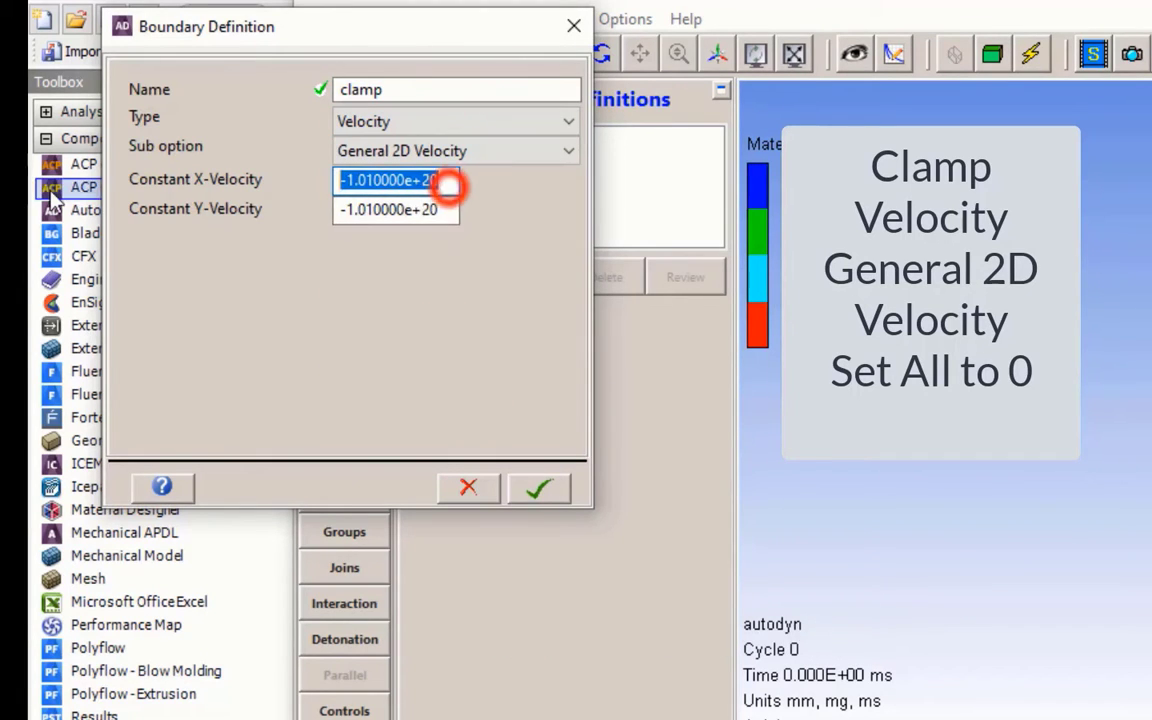
{"action": "type", "text": "0"}
{"action": "double_click", "coordinate": [437, 210]}
{"action": "type", "text": "0"}
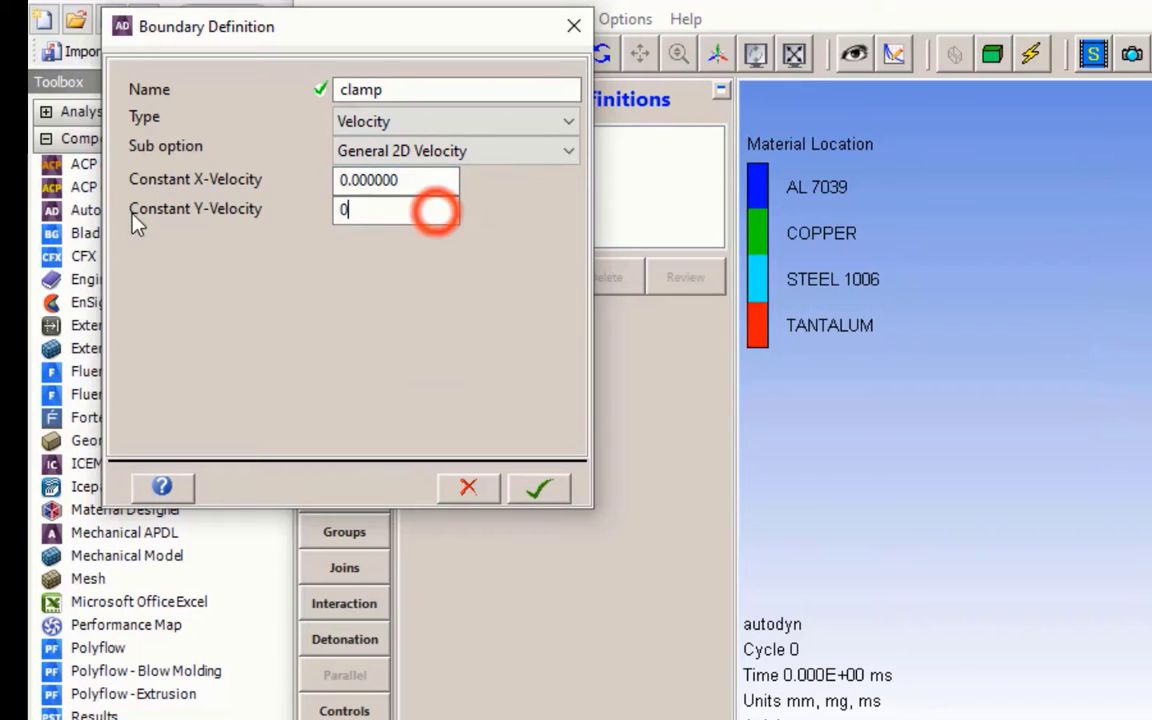
{"action": "left_click", "coordinate": [540, 490]}
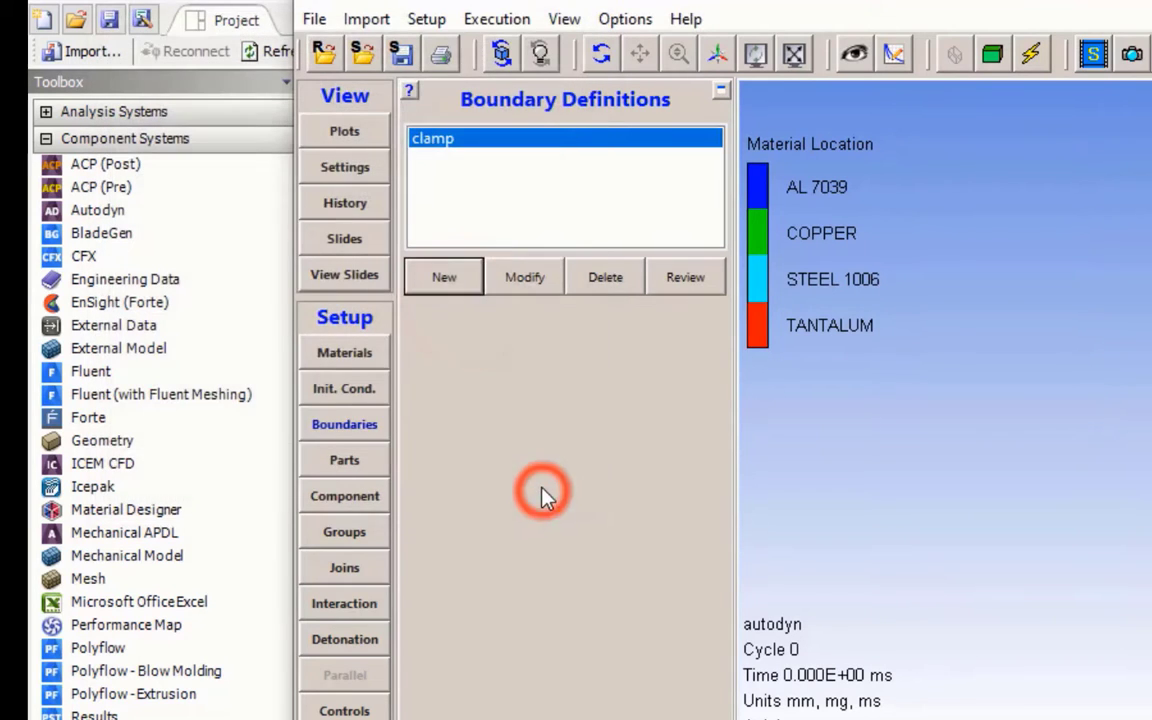
- Start a new part named fragment with the Lagrange solver, defined through the part wizard
{"action": "left_click", "coordinate": [352, 464]}
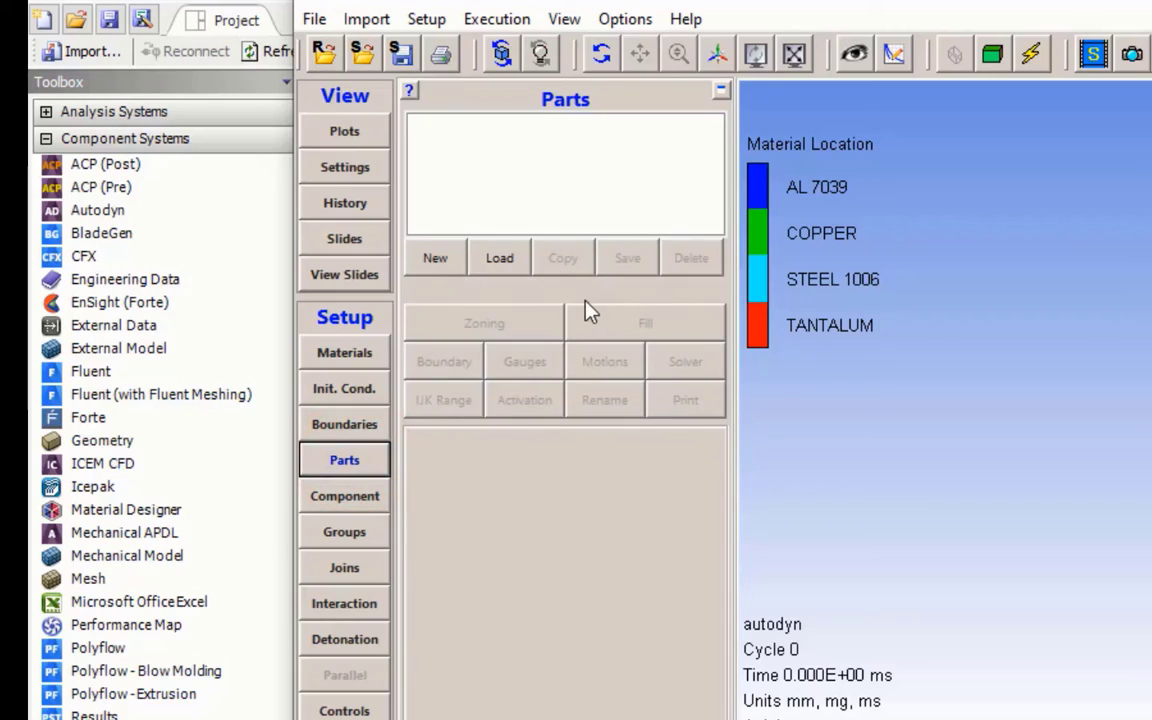
{"action": "left_click", "coordinate": [433, 258]}
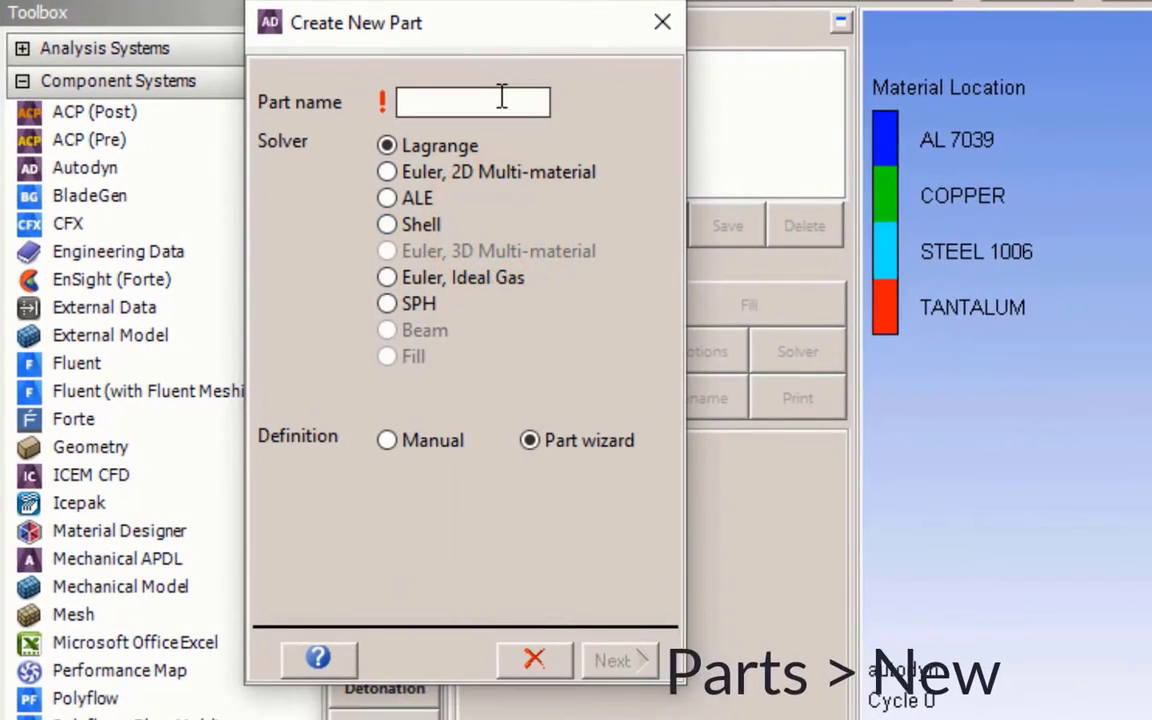
{"action": "left_click", "coordinate": [497, 99]}
{"action": "type", "text": "f"}
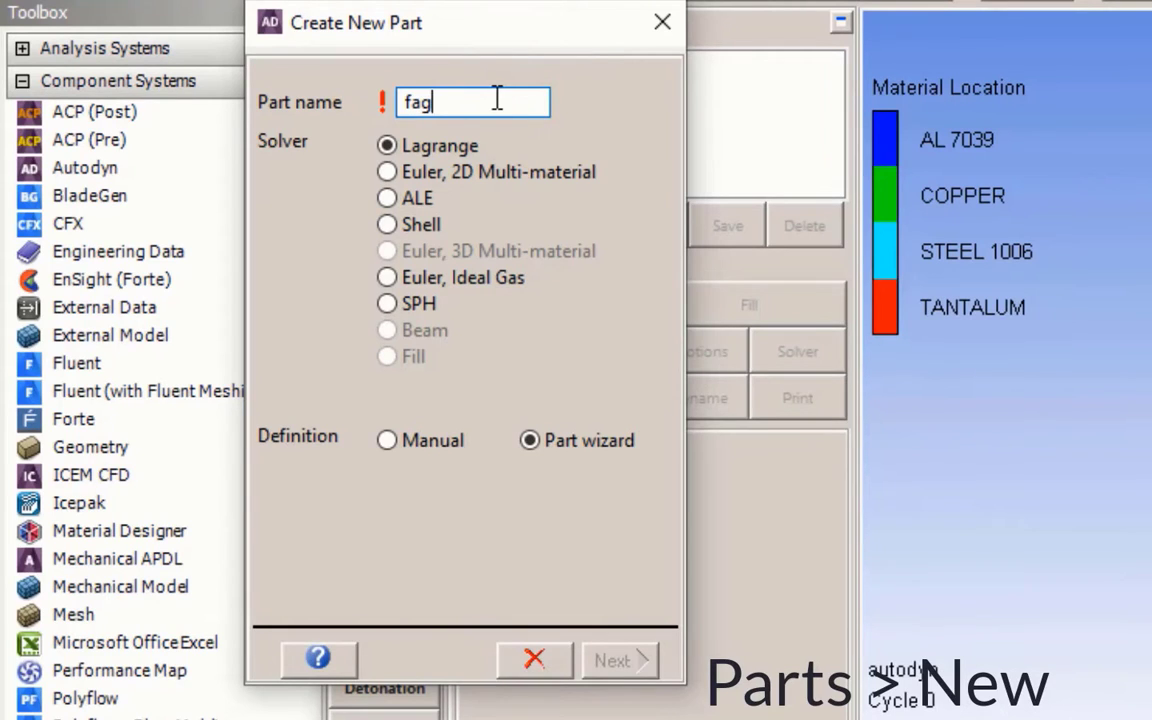
{"action": "type", "text": "ragment"}
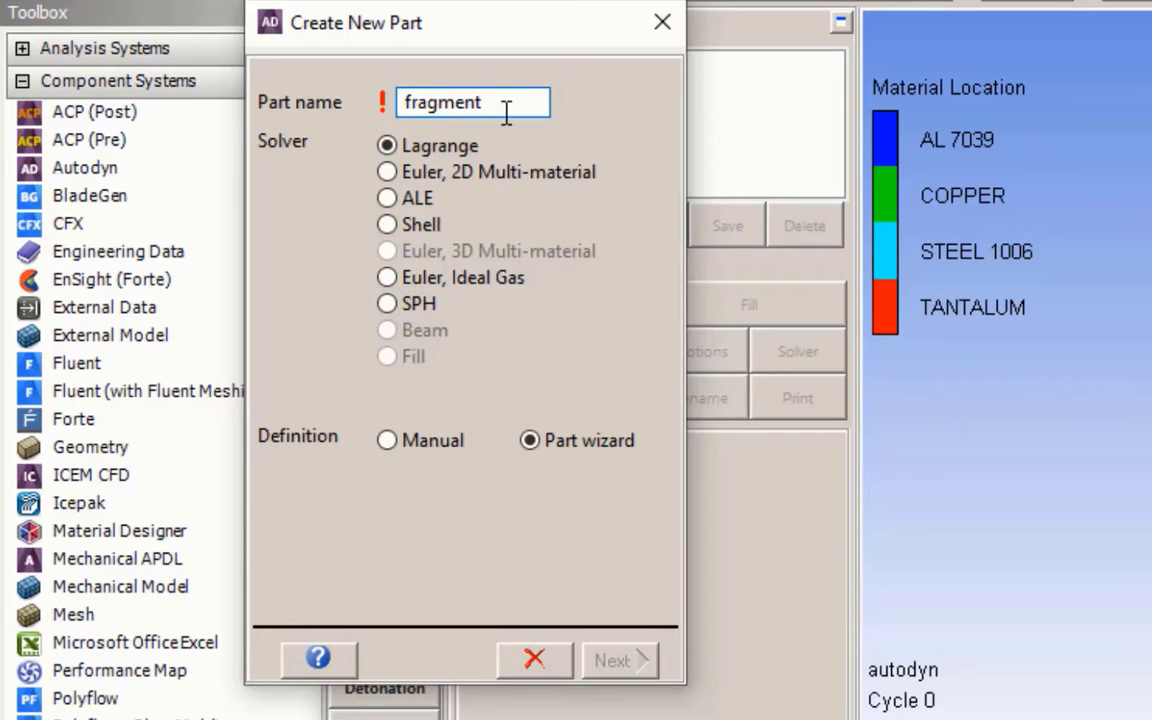
{"action": "left_click", "coordinate": [458, 146]}
{"action": "left_click", "coordinate": [612, 658]}
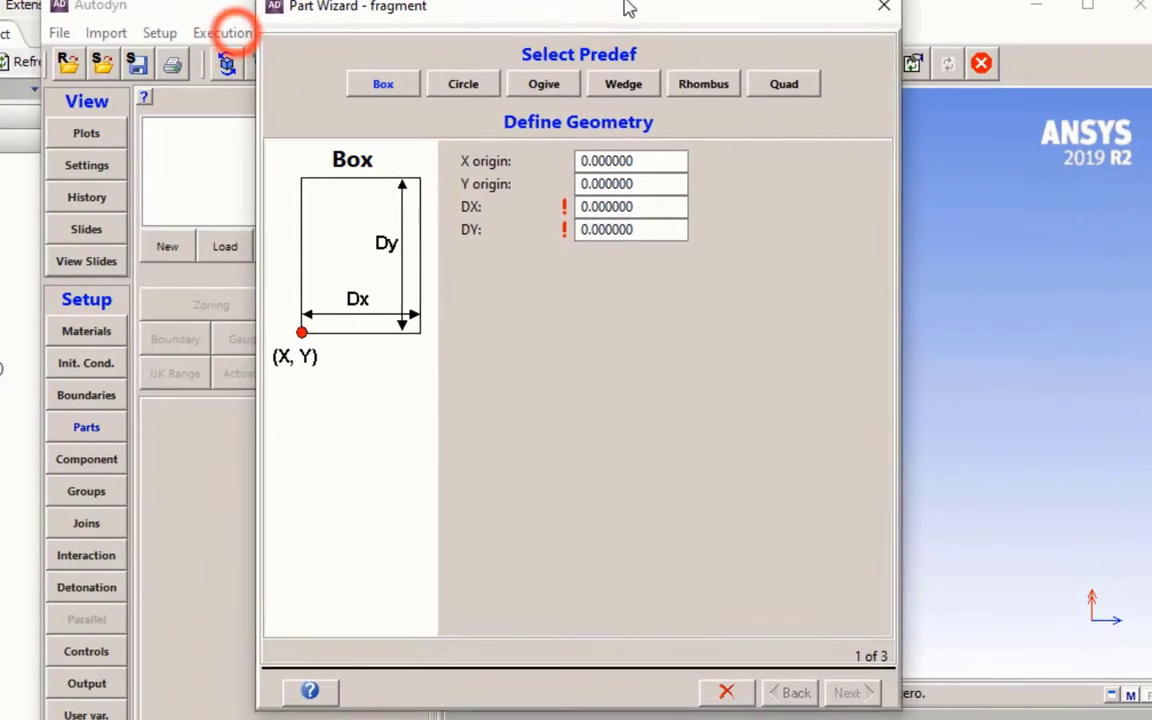
- Define the fragment's box geometry with X origin -40, Y origin 0, DX 40 and DY 10
{"action": "left_click_drag", "start_coordinate": [628, 8], "coordinate": [651, 7]}
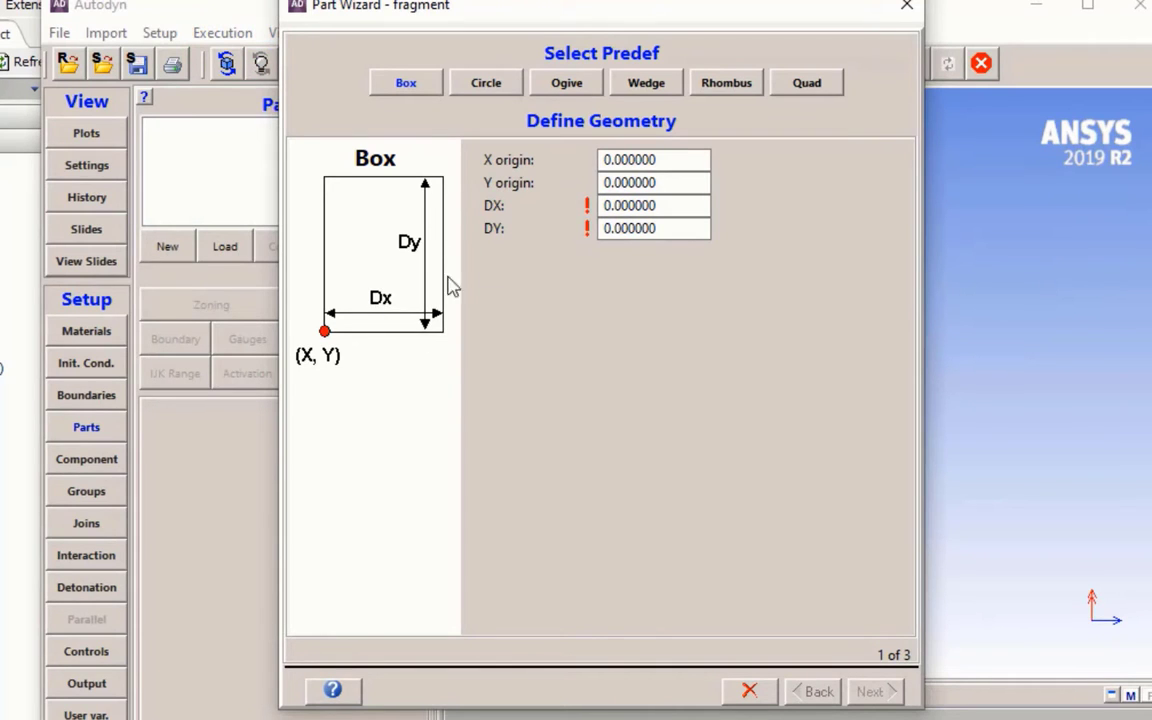
{"action": "left_click", "coordinate": [684, 159]}
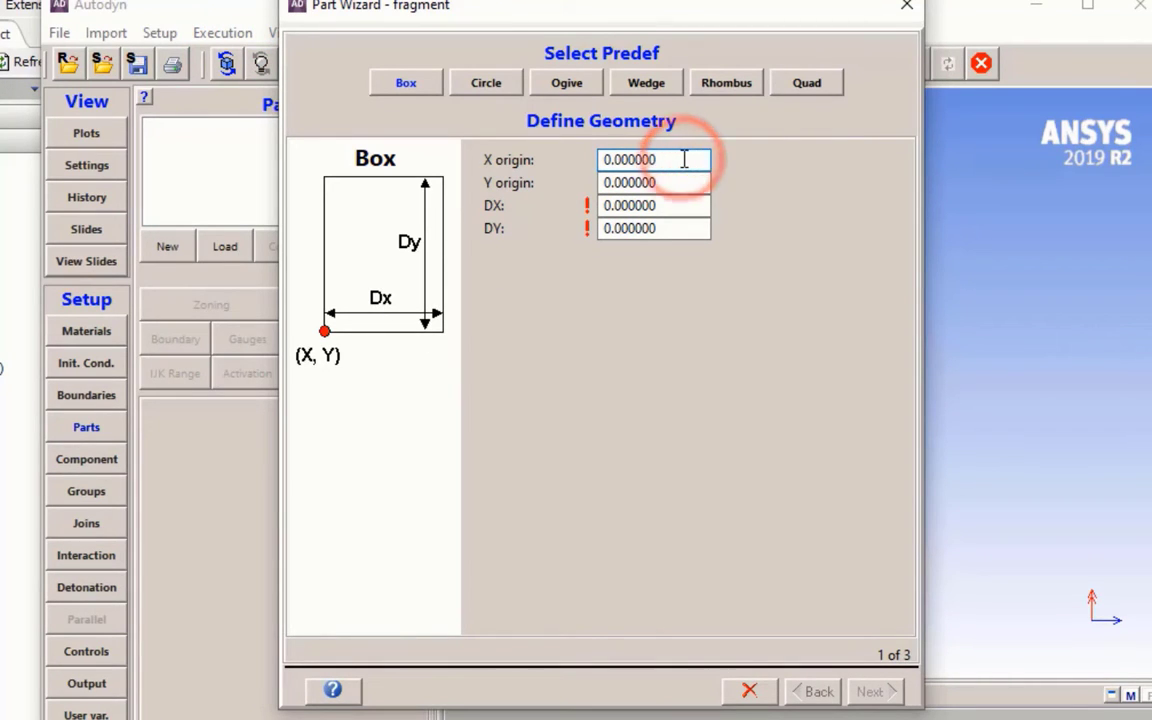
{"action": "double_click", "coordinate": [684, 159]}
{"action": "type", "text": "-4"}
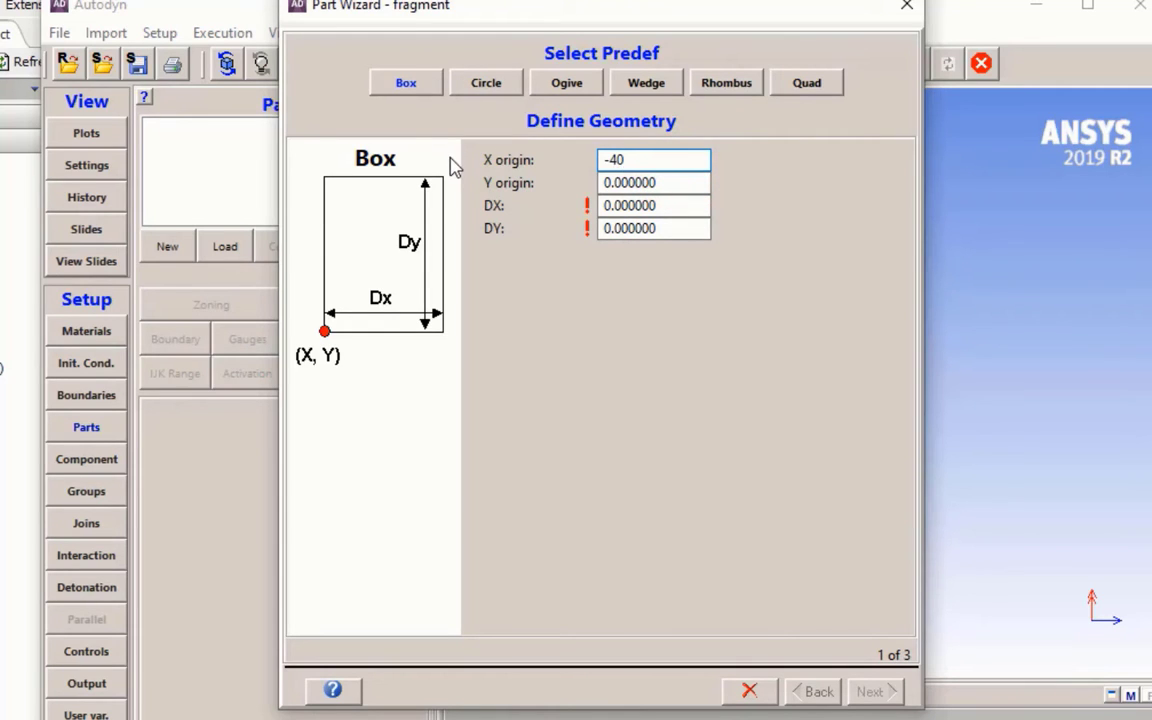
{"action": "double_click", "coordinate": [676, 183]}
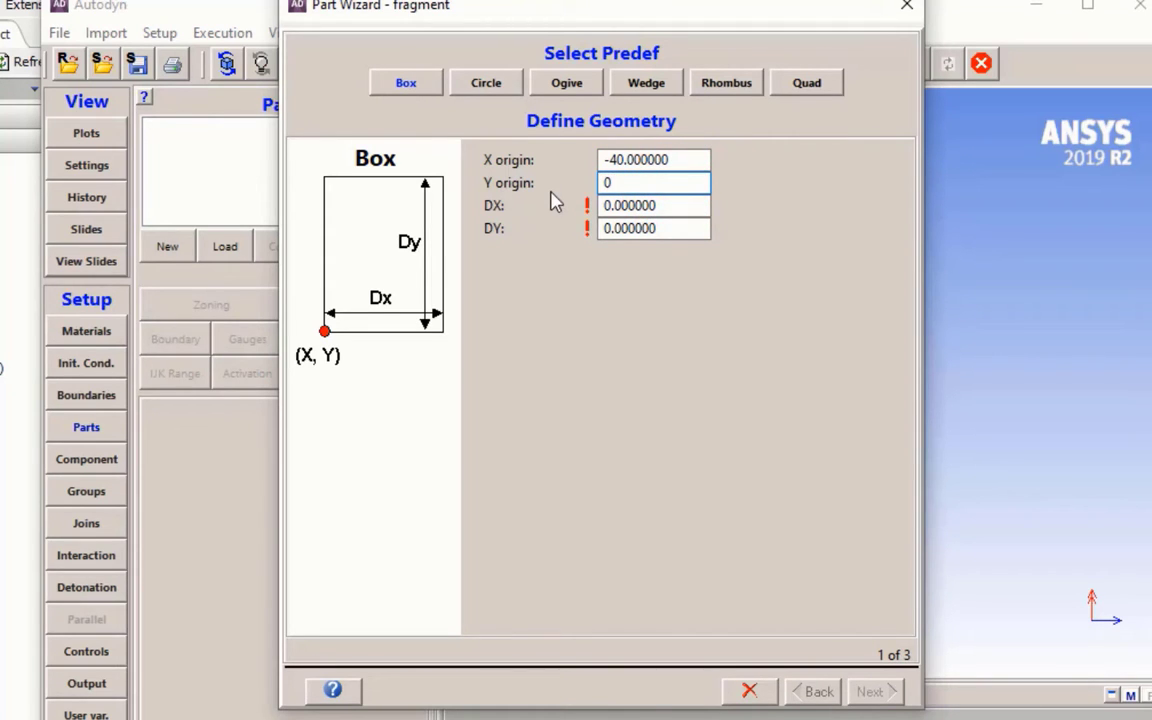
{"action": "double_click", "coordinate": [676, 207]}
{"action": "type", "text": "40"}
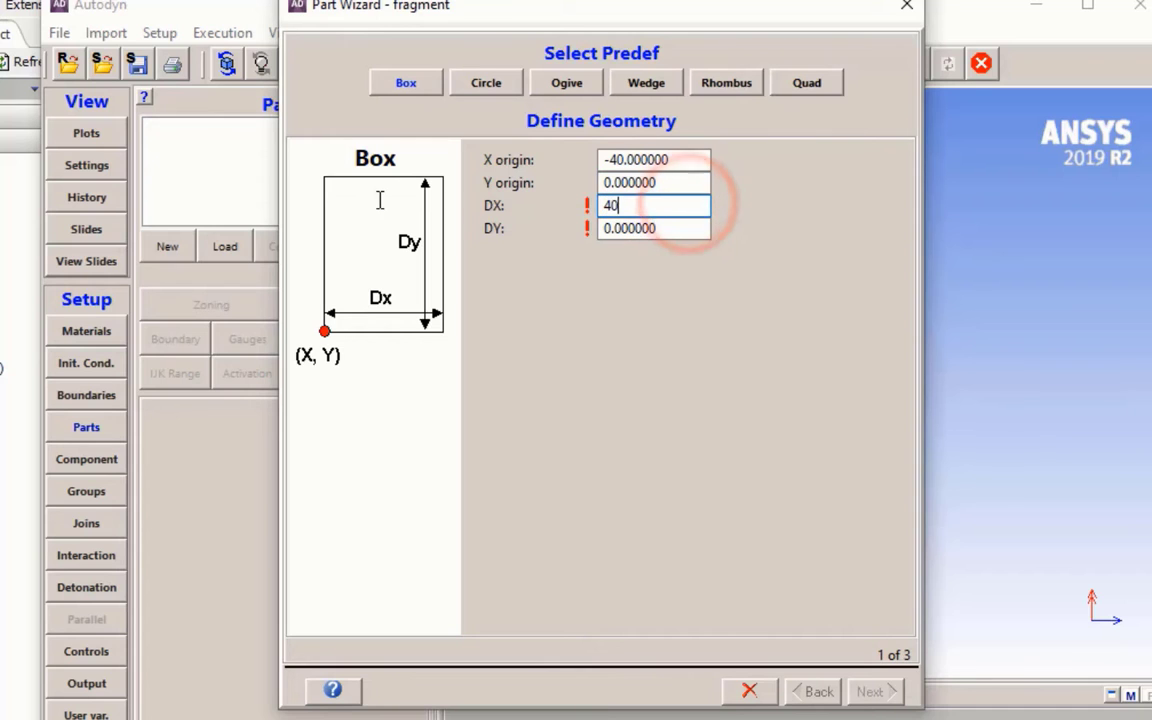
{"action": "double_click", "coordinate": [645, 229]}
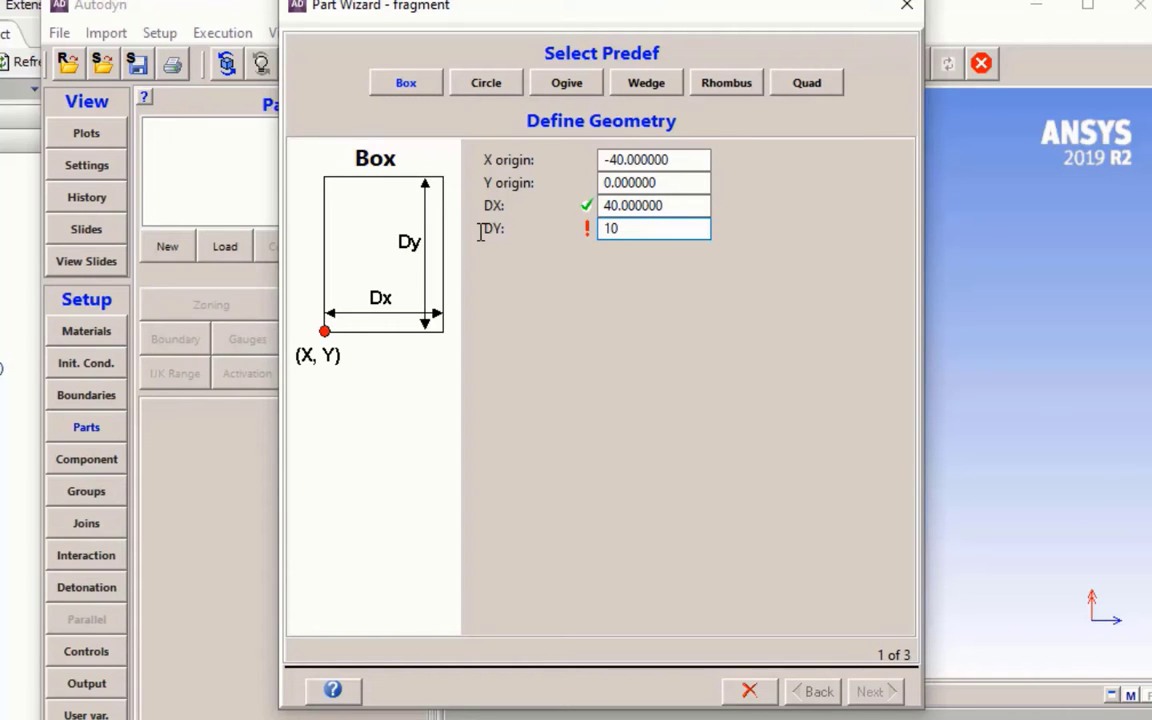
{"action": "type", "text": "10"}
{"action": "left_click", "coordinate": [677, 202]}
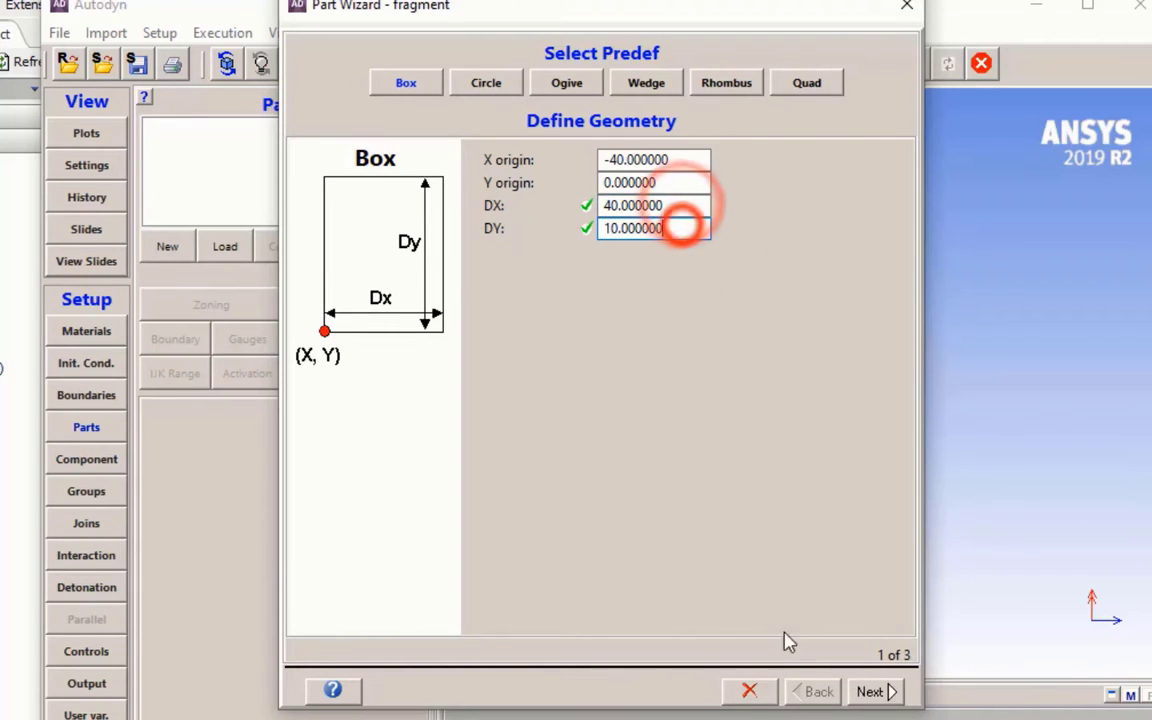
{"action": "left_click", "coordinate": [868, 690]}
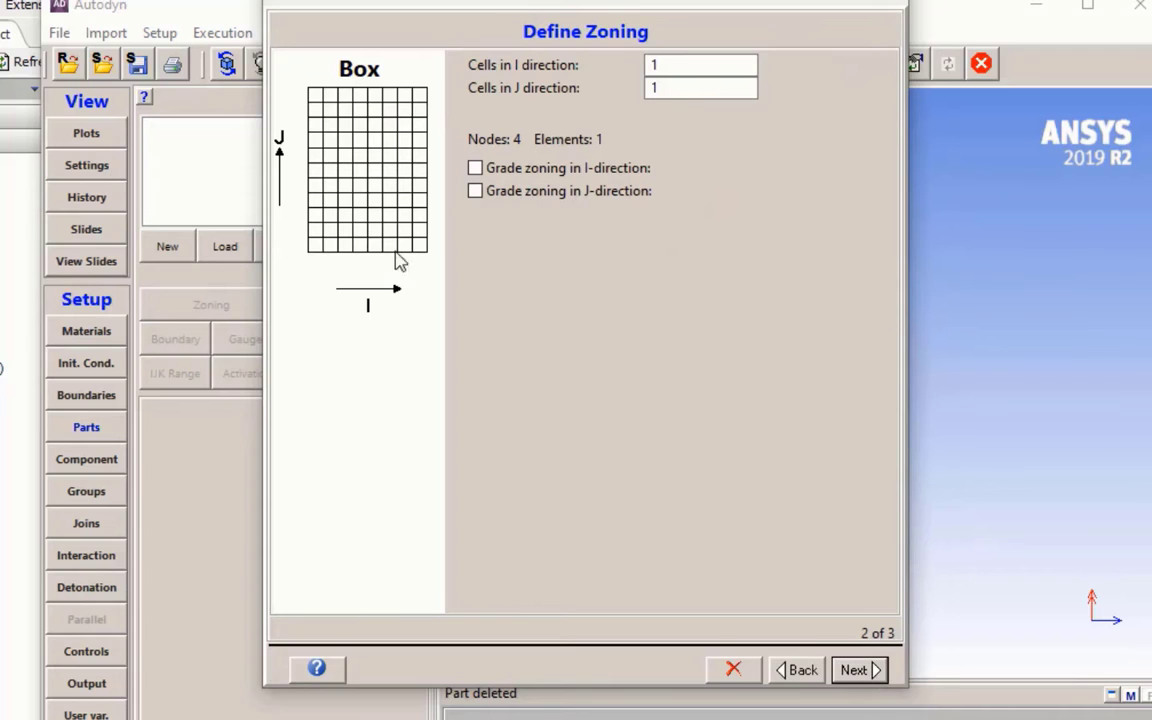
- Zone the fragment with 40 cells in I and 10 in J, and fill it with AL 7039 using the frag_vel initial condition set
{"action": "double_click", "coordinate": [660, 87]}
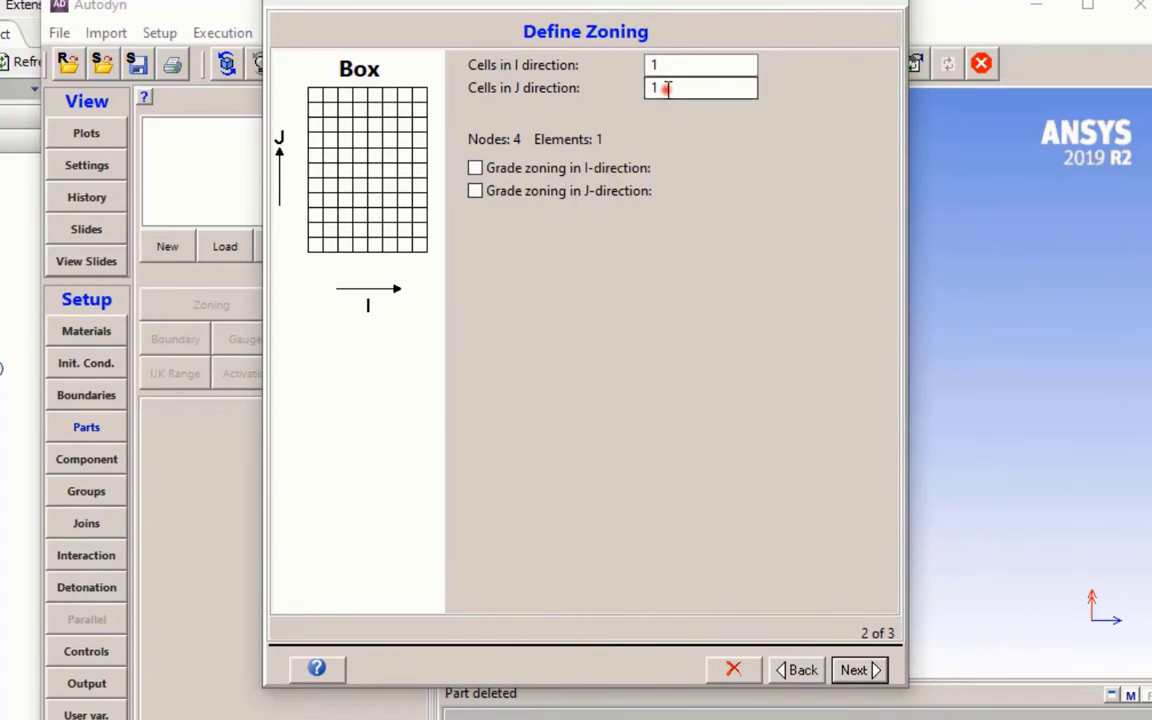
{"action": "type", "text": "10"}
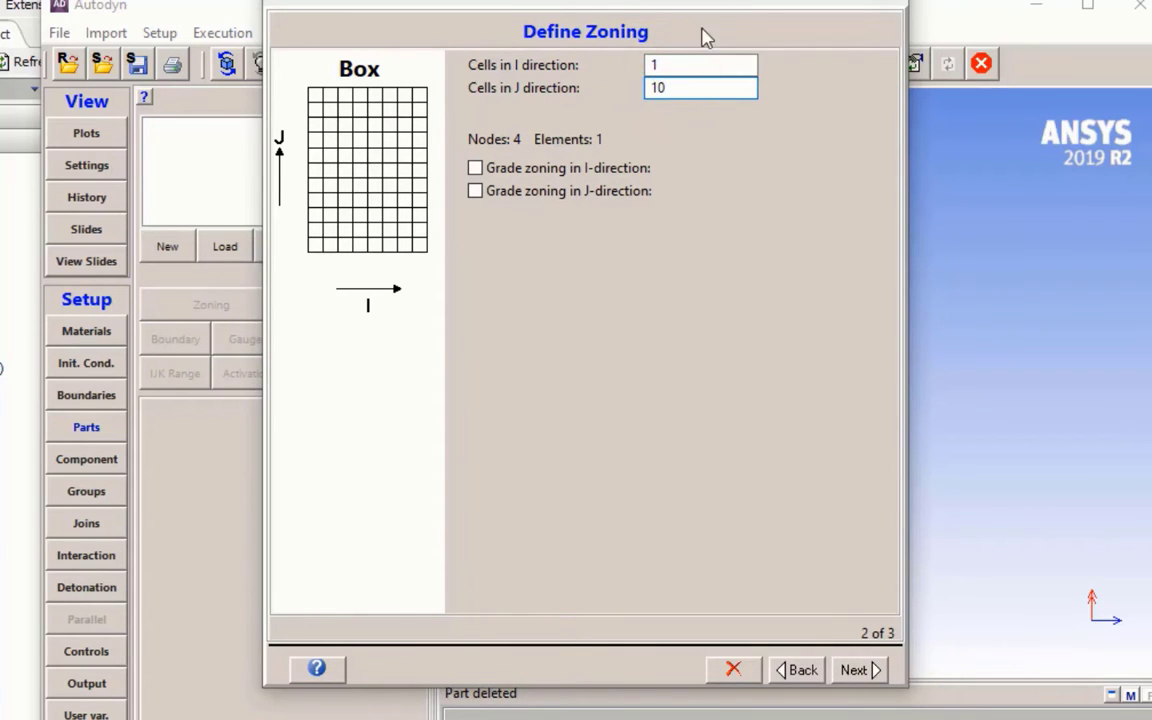
{"action": "left_click", "coordinate": [676, 62]}
{"action": "double_click", "coordinate": [681, 64]}
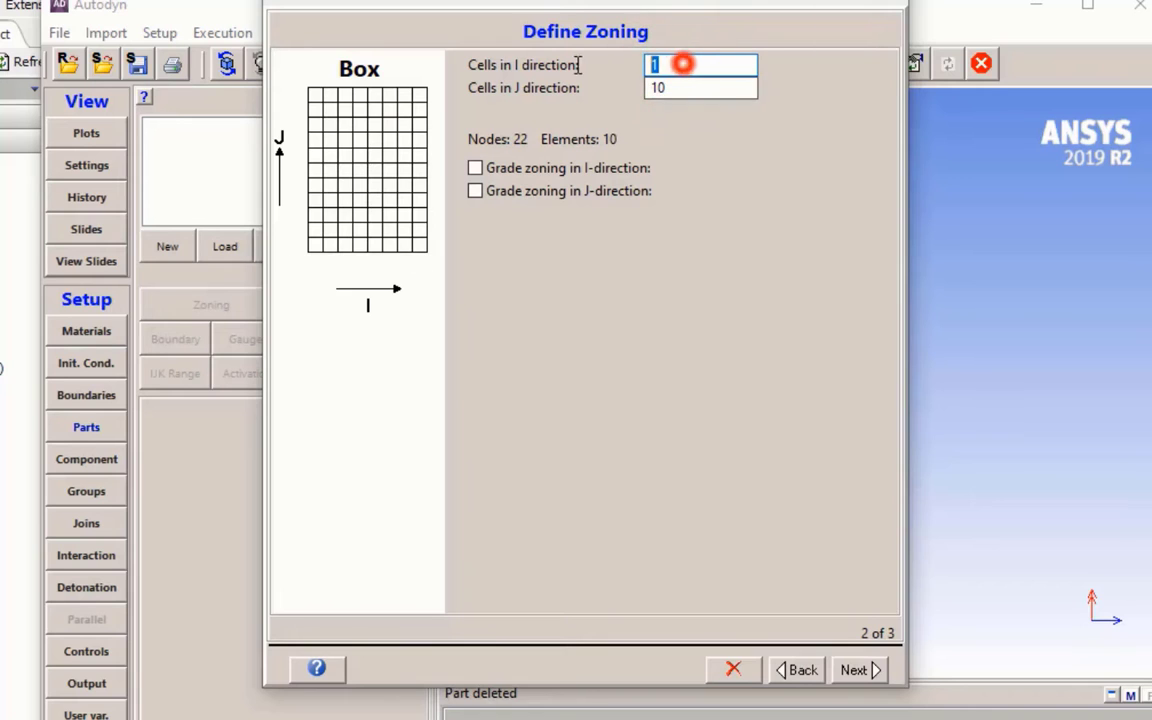
{"action": "type", "text": "40"}
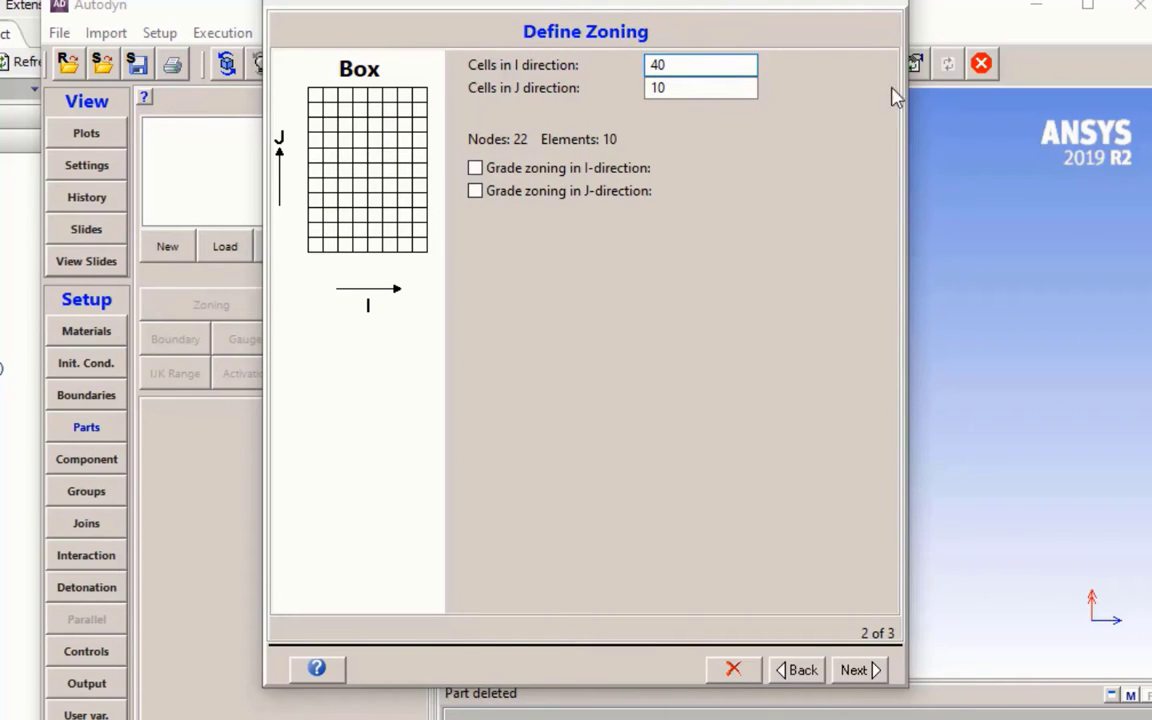
{"action": "left_click", "coordinate": [728, 87]}
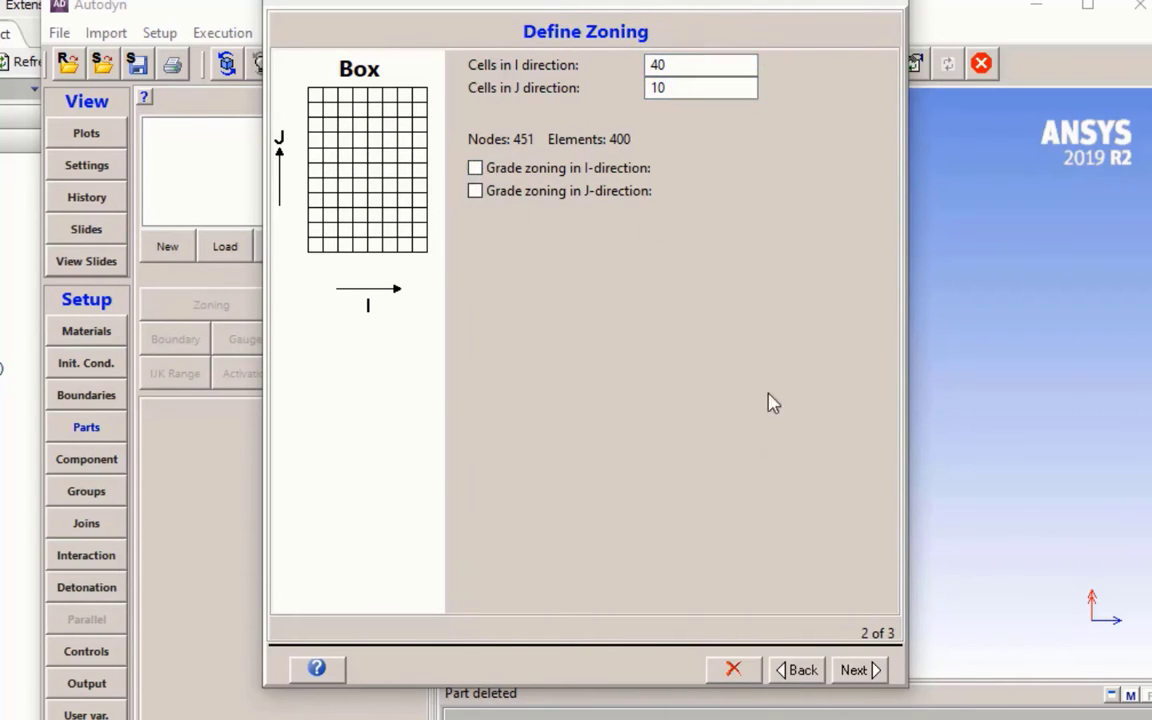
{"action": "left_click", "coordinate": [845, 671]}
{"action": "left_click", "coordinate": [360, 112]}
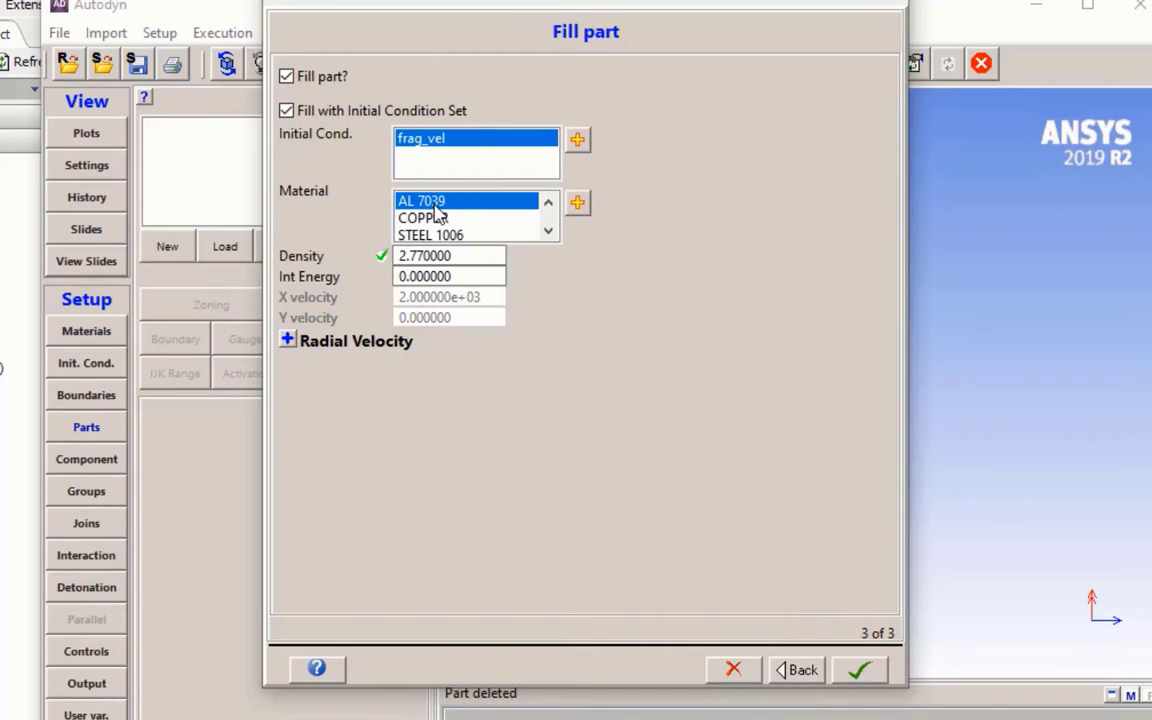
{"action": "left_click", "coordinate": [864, 671]}
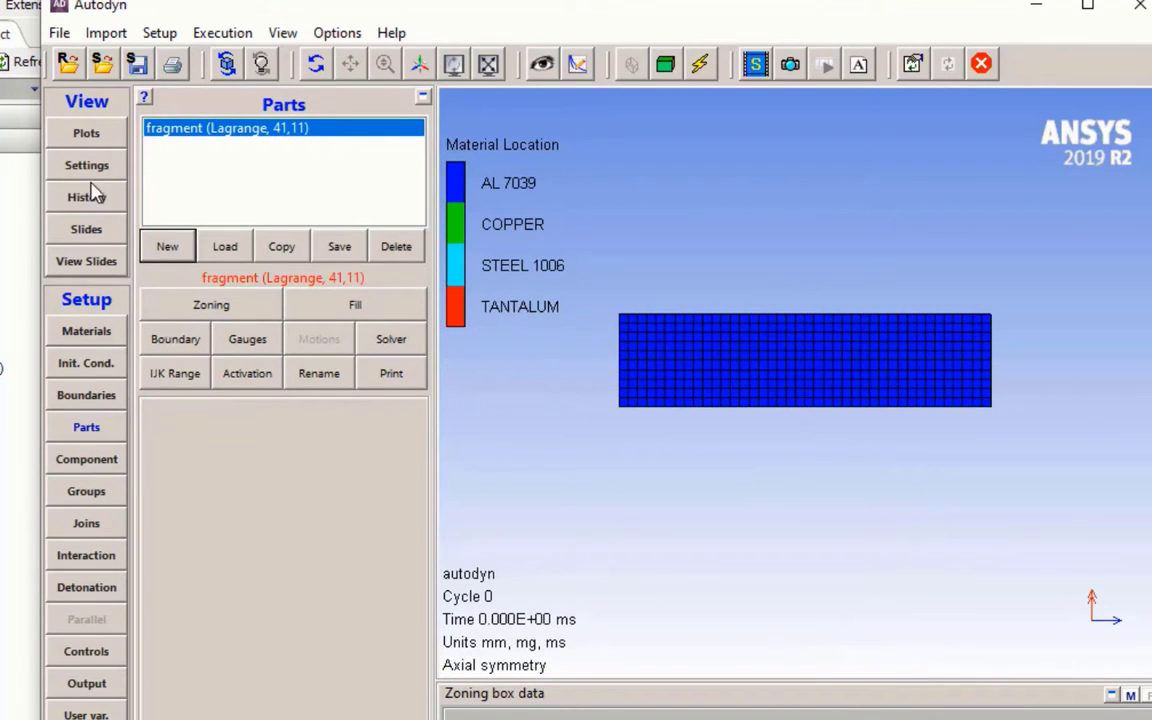
- Switch the grid off and back on in the fragment's plot, and display the vectors
{"action": "left_click", "coordinate": [90, 133]}
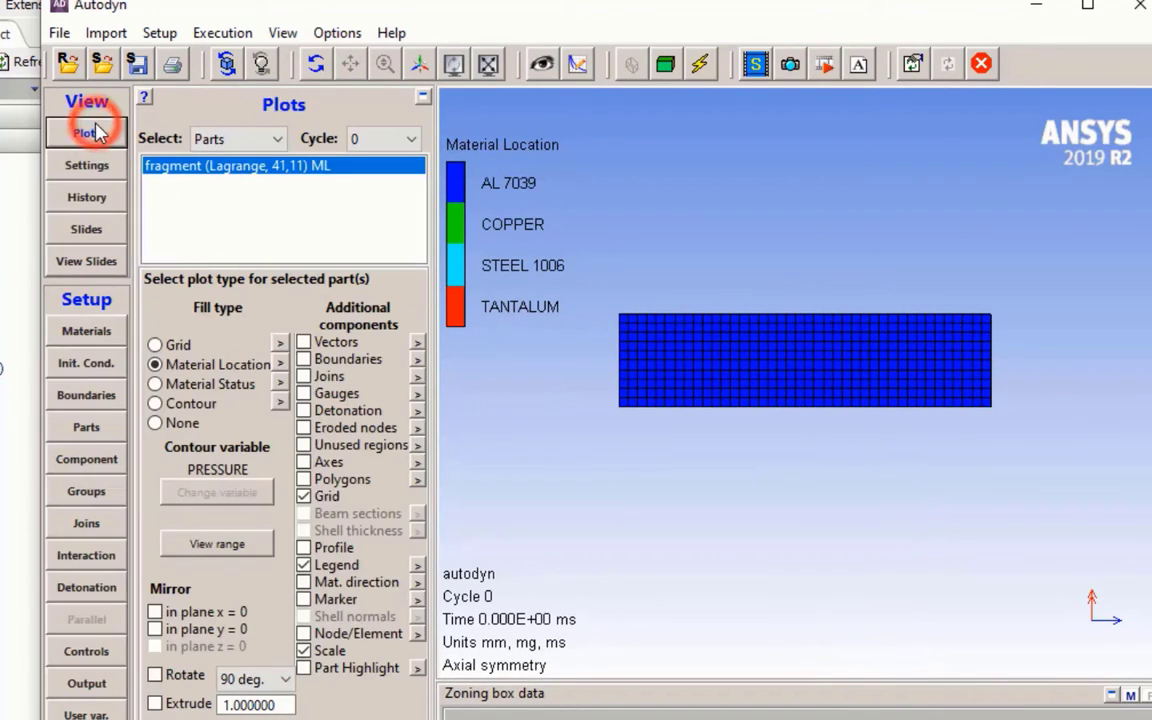
{"action": "left_click", "coordinate": [305, 497]}
{"action": "left_click", "coordinate": [305, 497]}
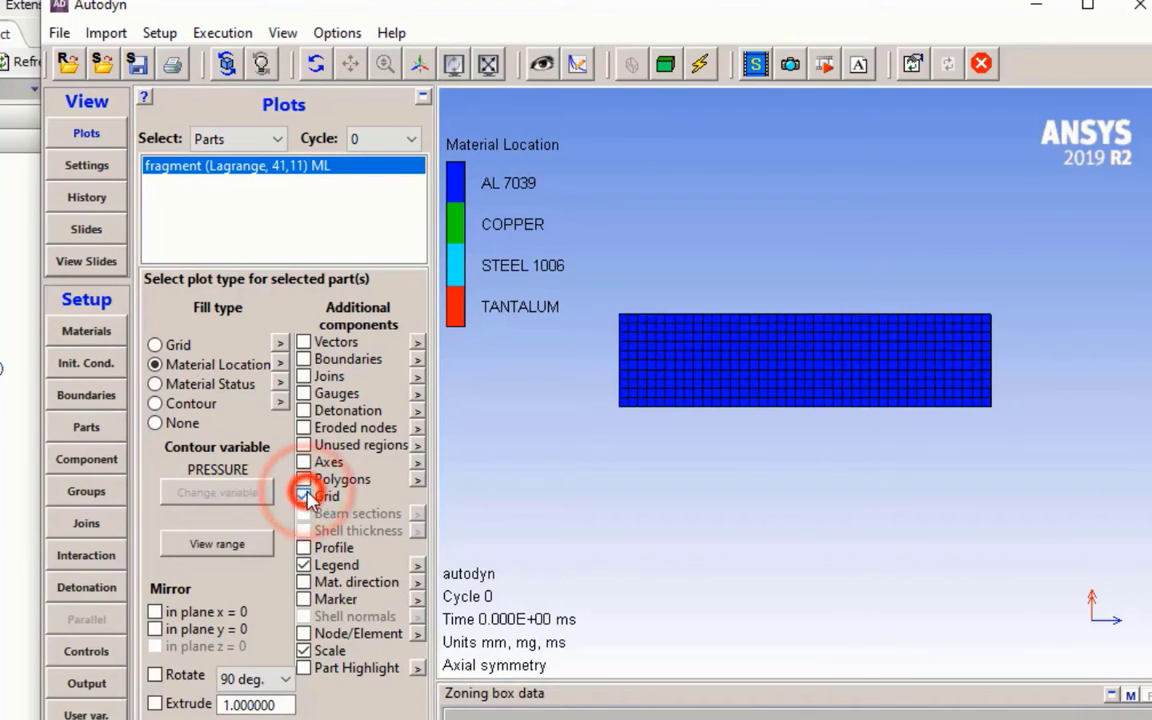
{"action": "left_click", "coordinate": [305, 343]}
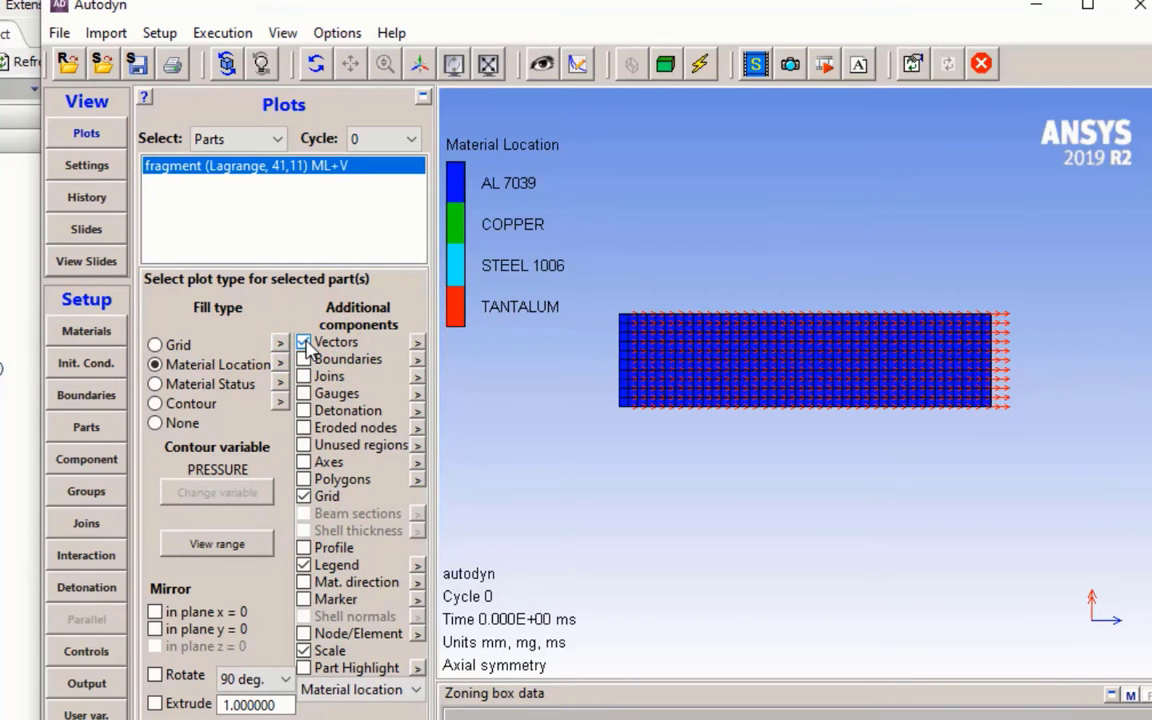
- Show and hide the axes on the fragment's plot, and do the same with the node marker
{"action": "left_click", "coordinate": [305, 462]}
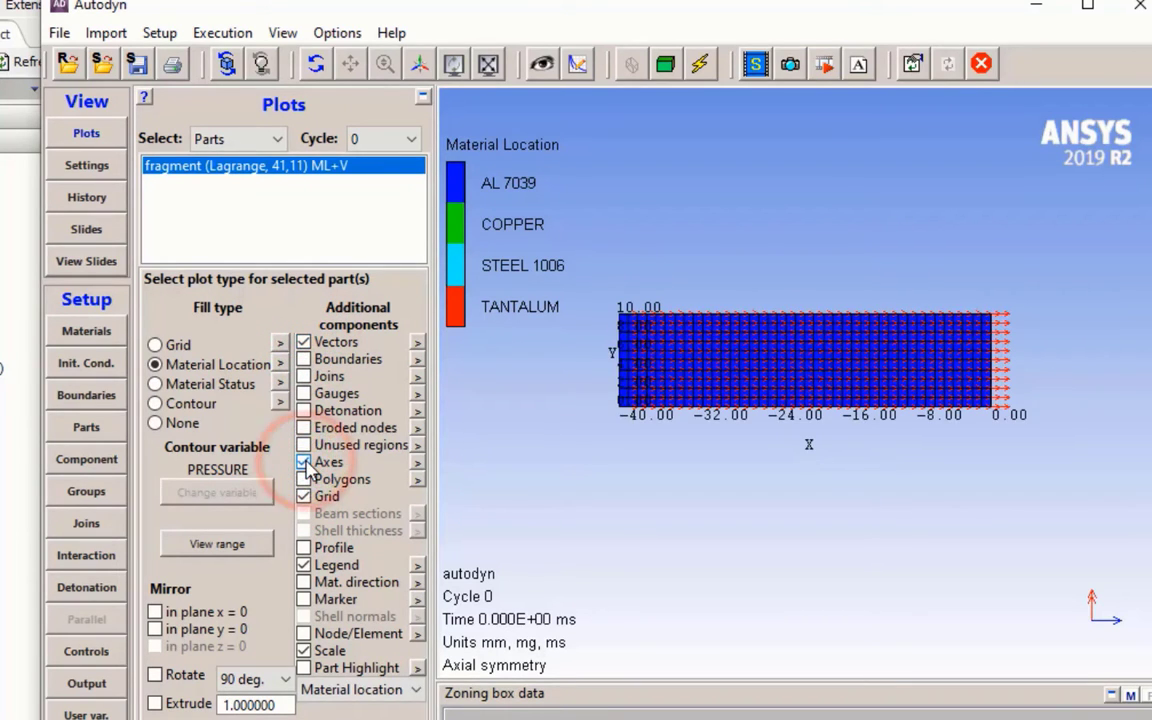
{"action": "left_click", "coordinate": [306, 463]}
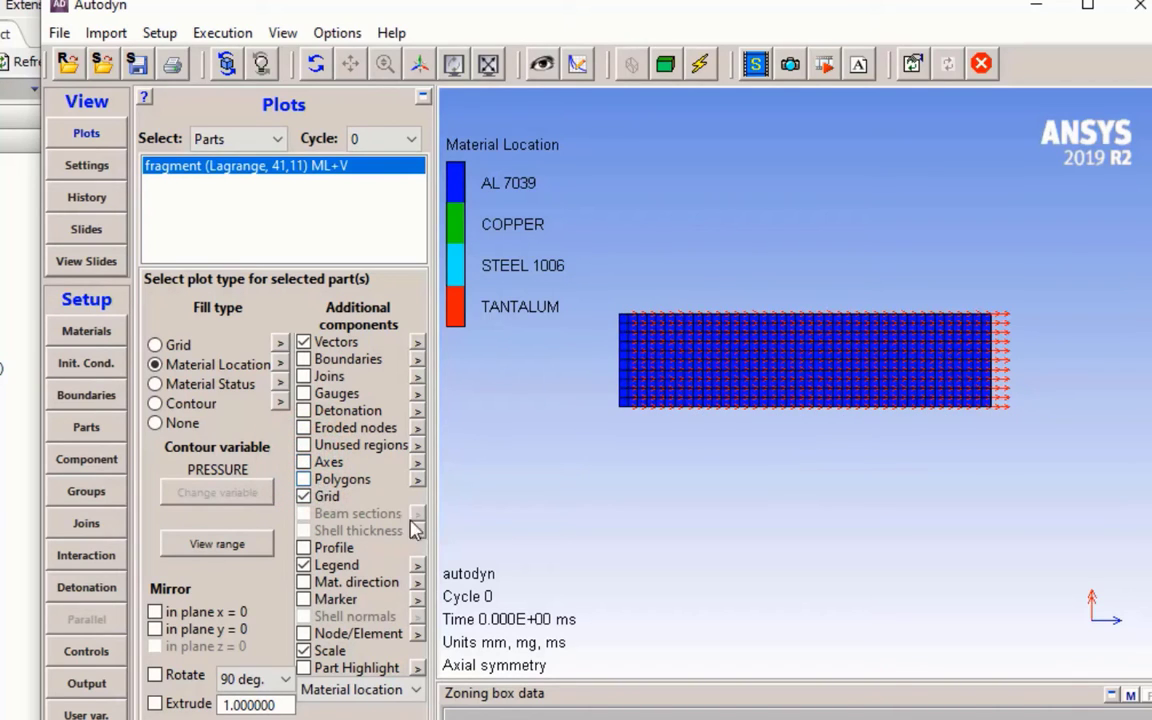
{"action": "left_click", "coordinate": [305, 603]}
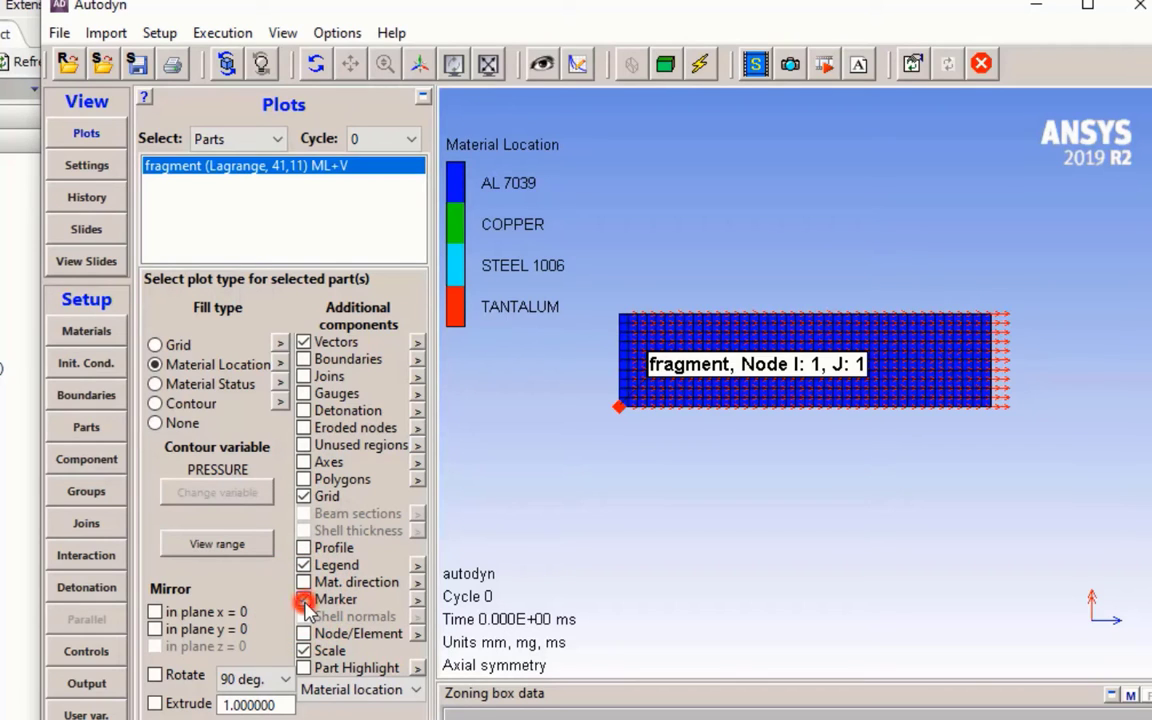
{"action": "left_click", "coordinate": [305, 601]}
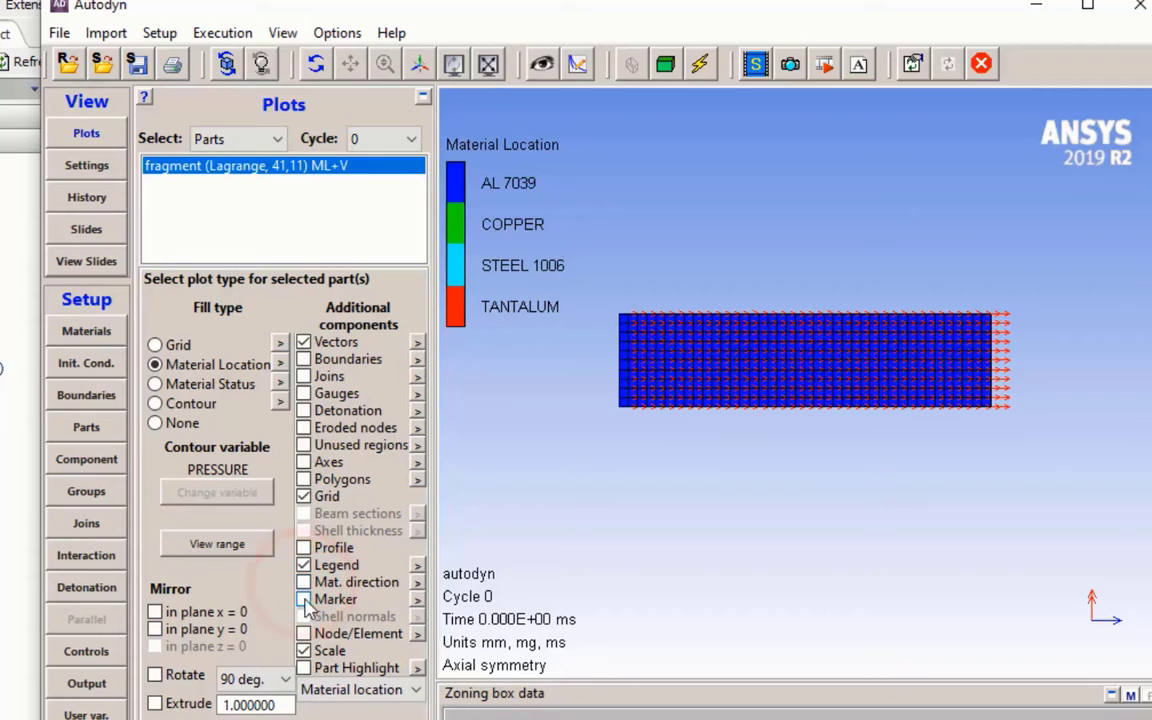
- Toggle the legend, the node/element numbers and the part highlight on the fragment's plot, returning each to its original state
{"action": "left_click", "coordinate": [304, 566]}
{"action": "left_click", "coordinate": [304, 566]}
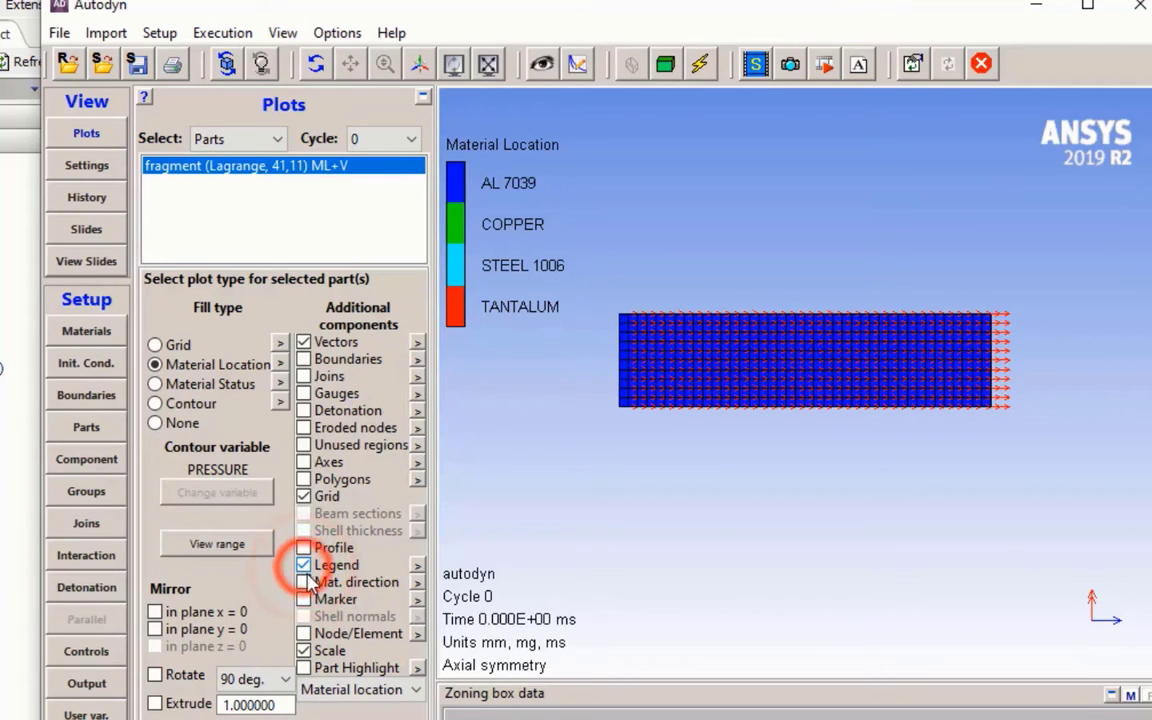
{"action": "left_click", "coordinate": [304, 634]}
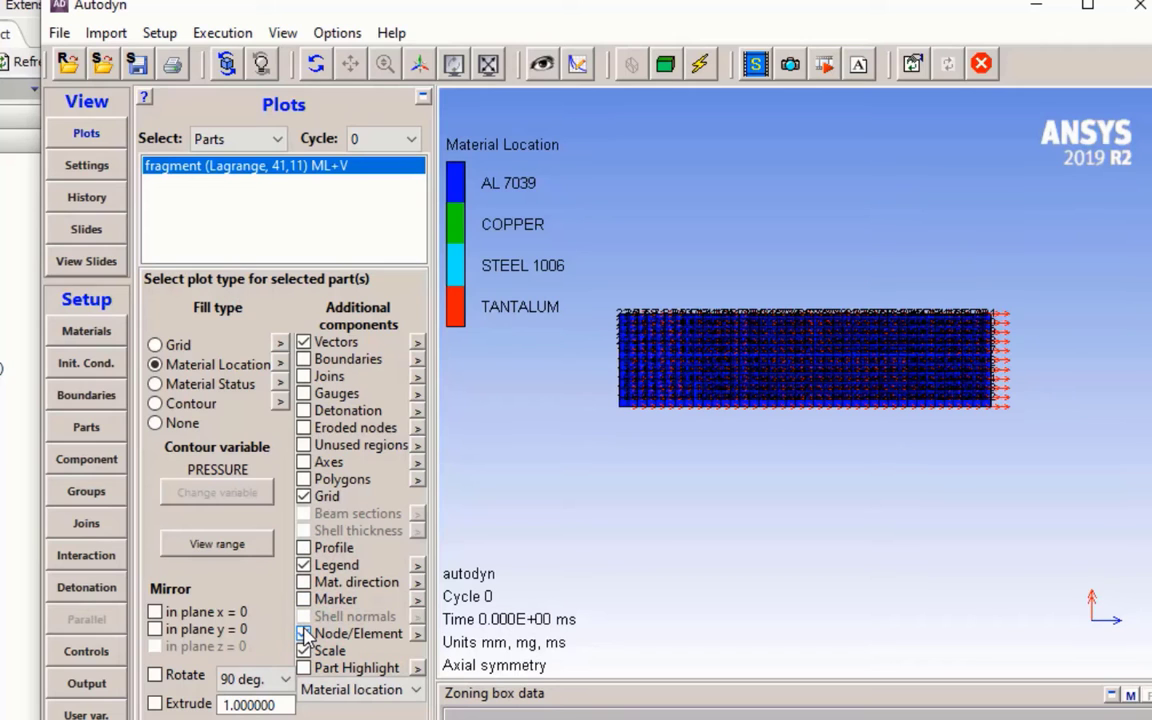
{"action": "left_click", "coordinate": [304, 634]}
{"action": "left_click", "coordinate": [304, 668]}
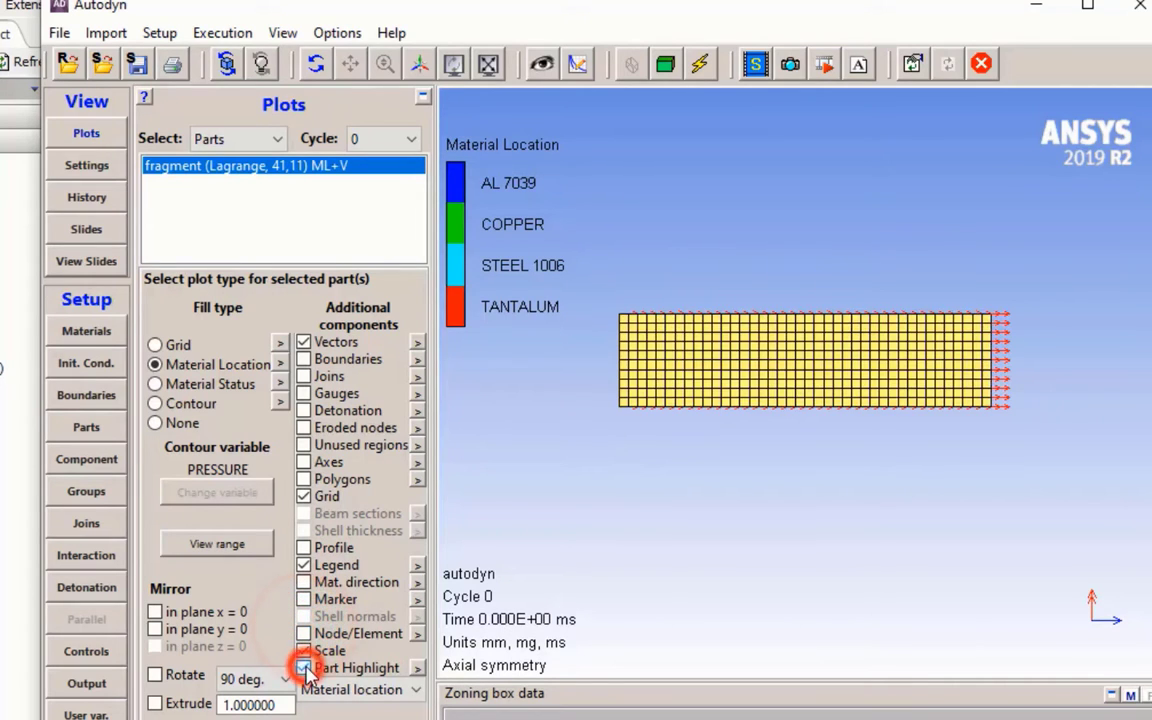
{"action": "left_click", "coordinate": [304, 668]}
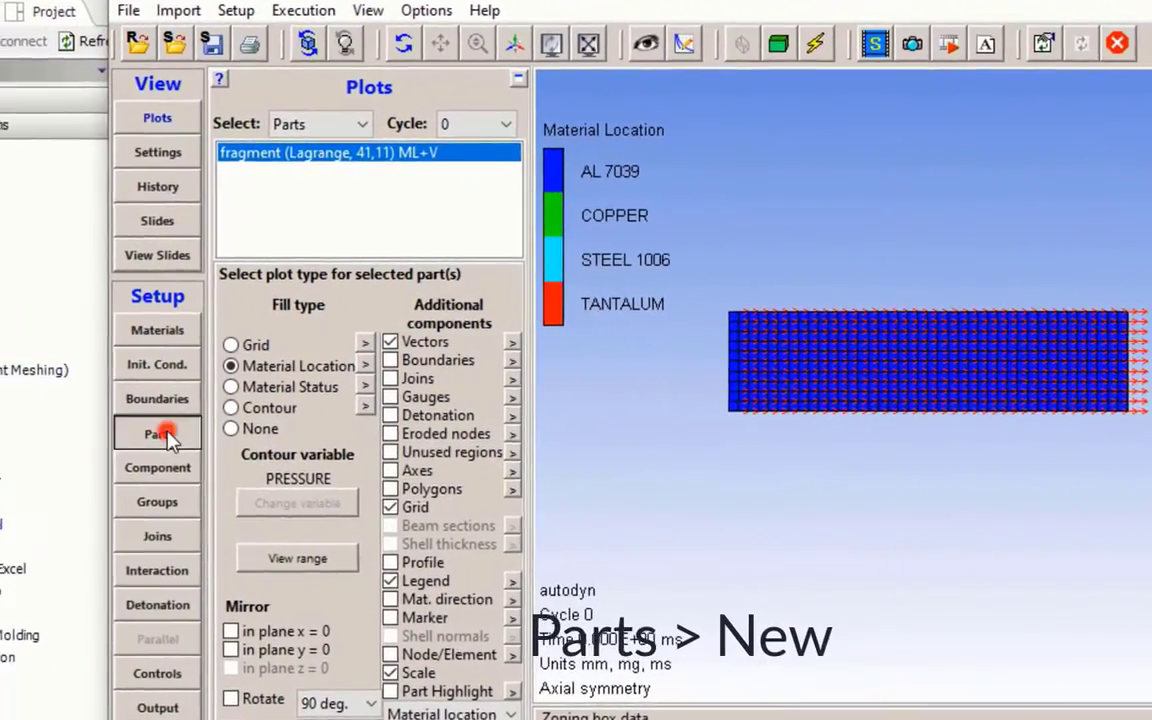
- Create a new part named plate with the Lagrange solver, defined through the part wizard
{"action": "left_click", "coordinate": [125, 426]}
{"action": "left_click", "coordinate": [267, 237]}
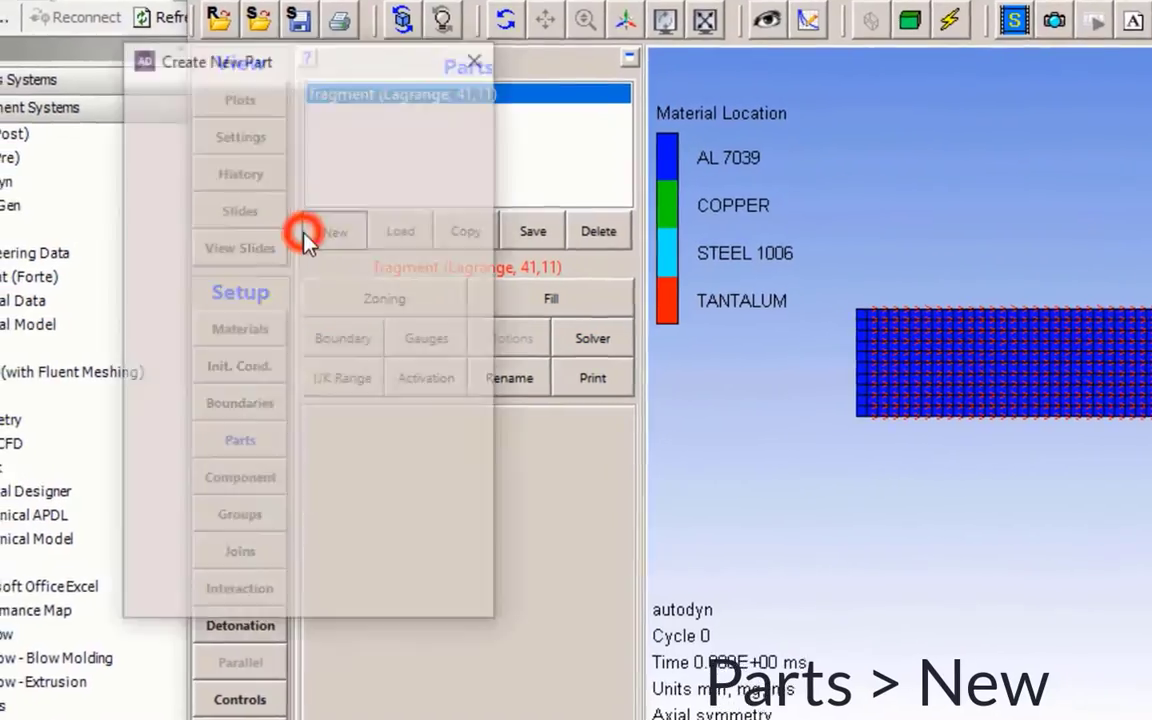
{"action": "left_click", "coordinate": [325, 121]}
{"action": "type", "text": "pla"}
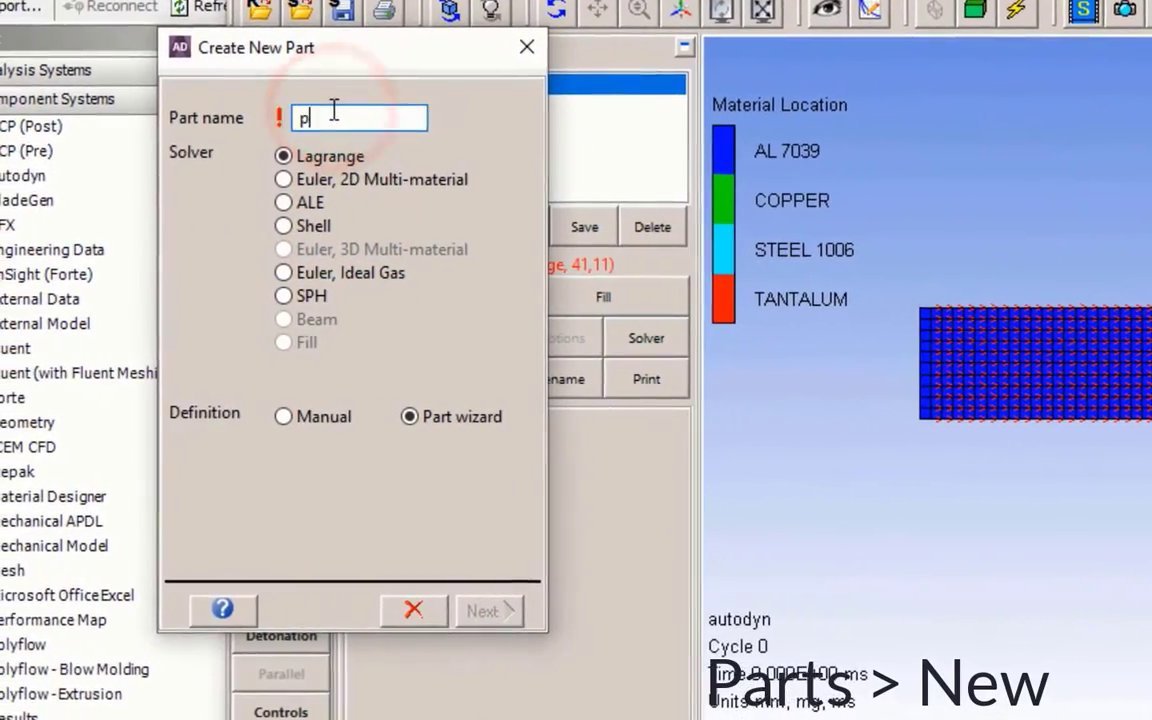
{"action": "type", "text": "te"}
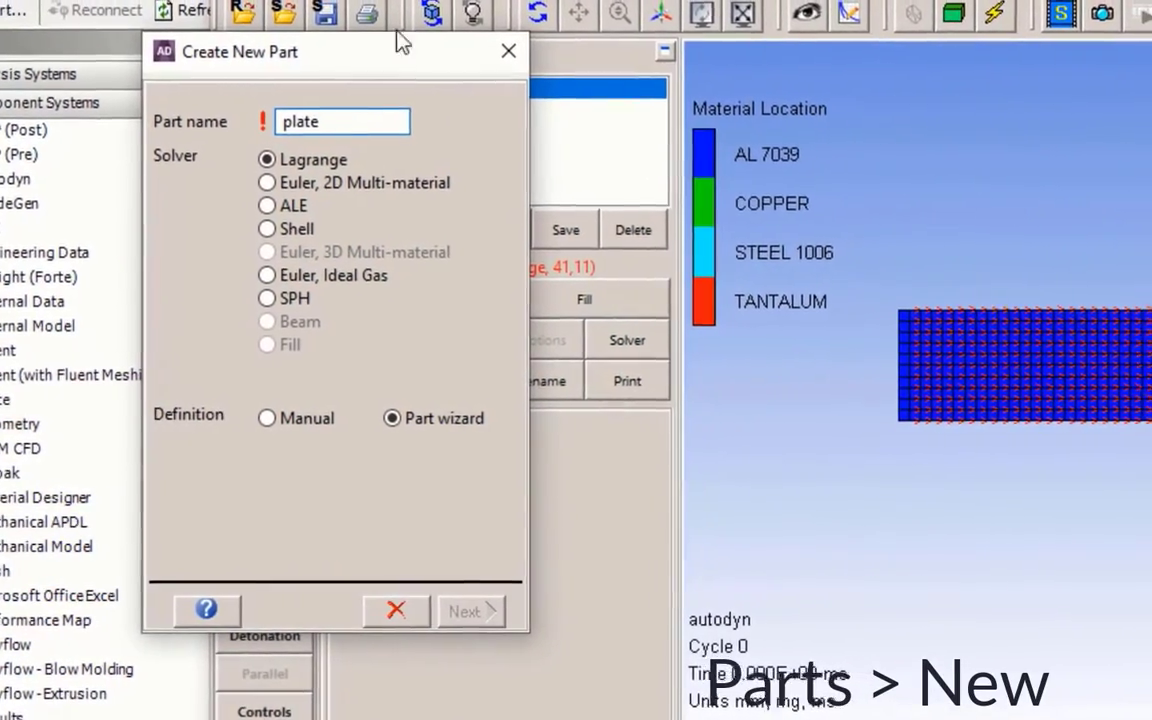
{"action": "left_click", "coordinate": [340, 161]}
{"action": "left_click", "coordinate": [449, 610]}
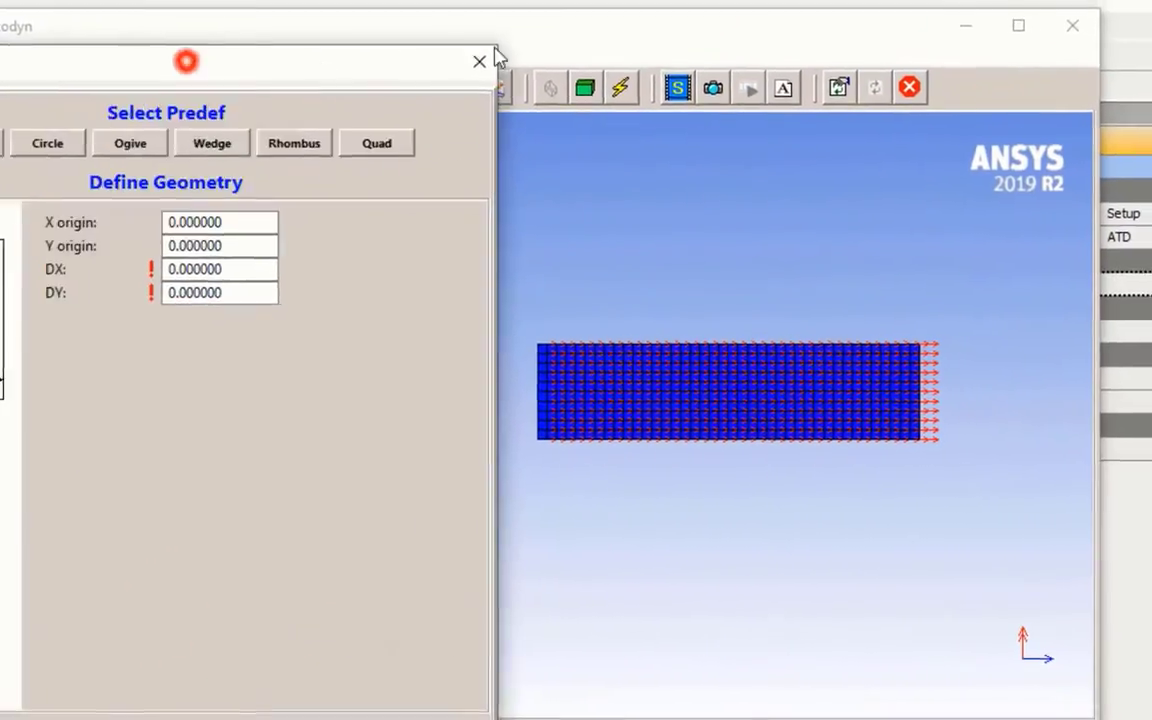
- Define the plate's box geometry with DX 50 and DY 120, keeping the X and Y origins at 0
{"action": "left_click_drag", "start_coordinate": [185, 59], "coordinate": [640, 65]}
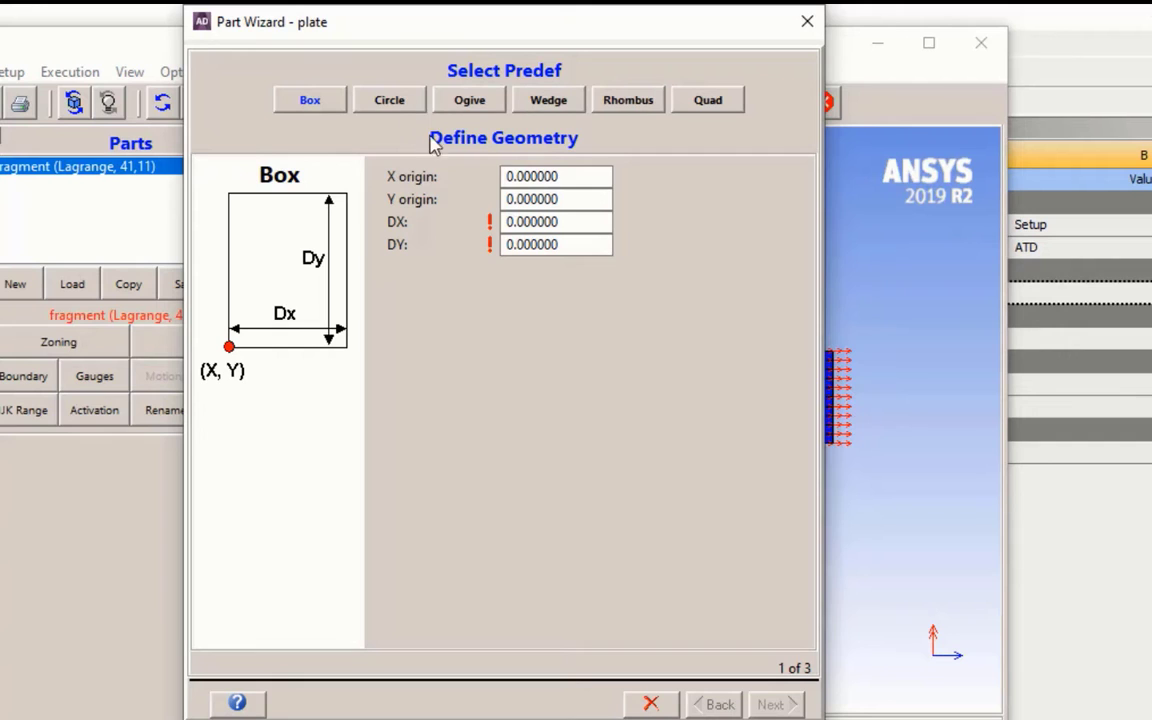
{"action": "left_click", "coordinate": [563, 221]}
{"action": "left_click_drag", "start_coordinate": [536, 221], "coordinate": [378, 219]}
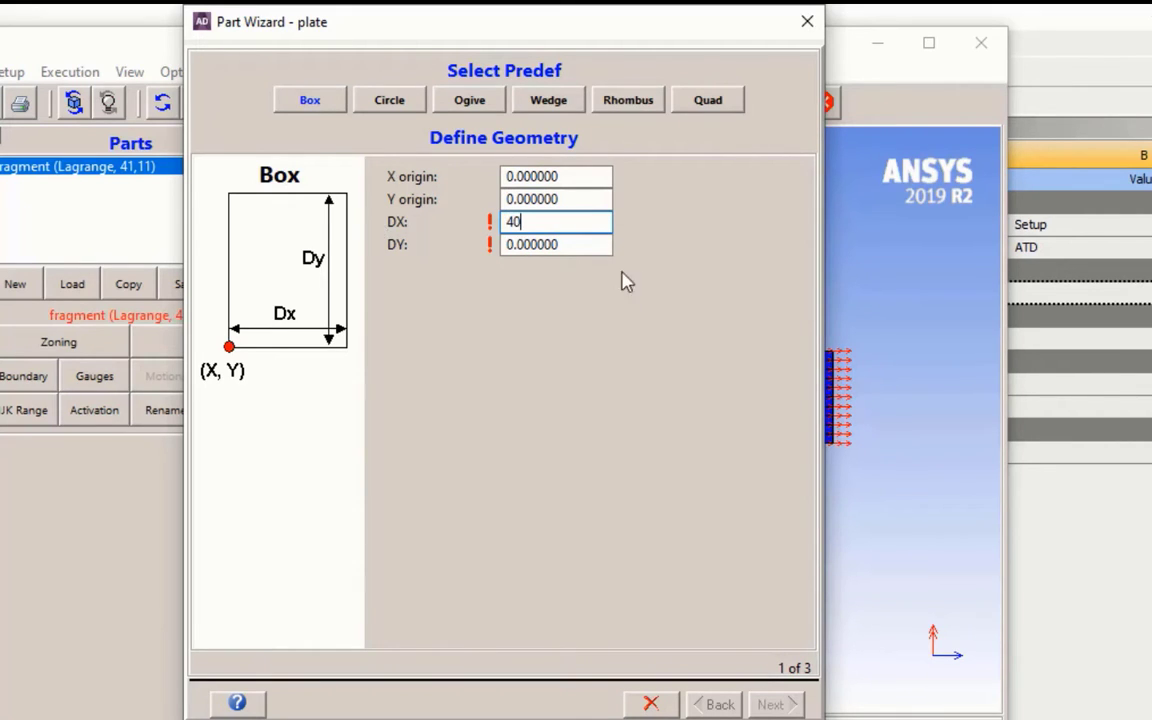
{"action": "left_click", "coordinate": [585, 245]}
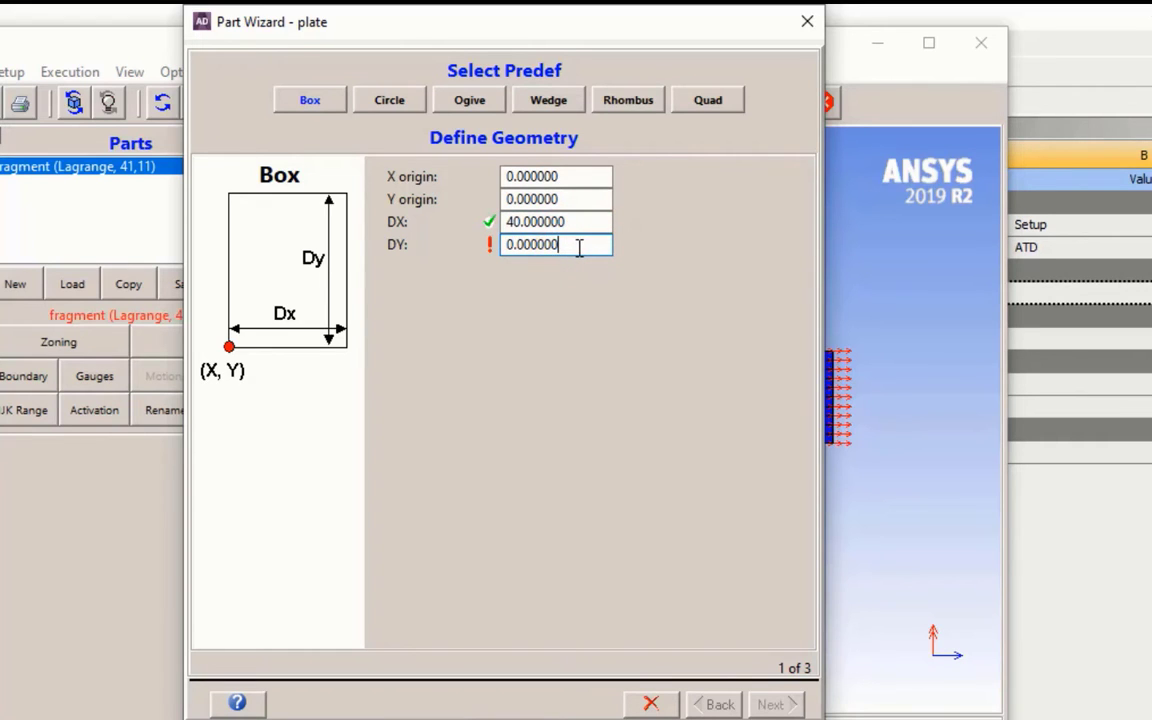
{"action": "left_click_drag", "start_coordinate": [576, 221], "coordinate": [301, 218]}
{"action": "type", "text": "50"}
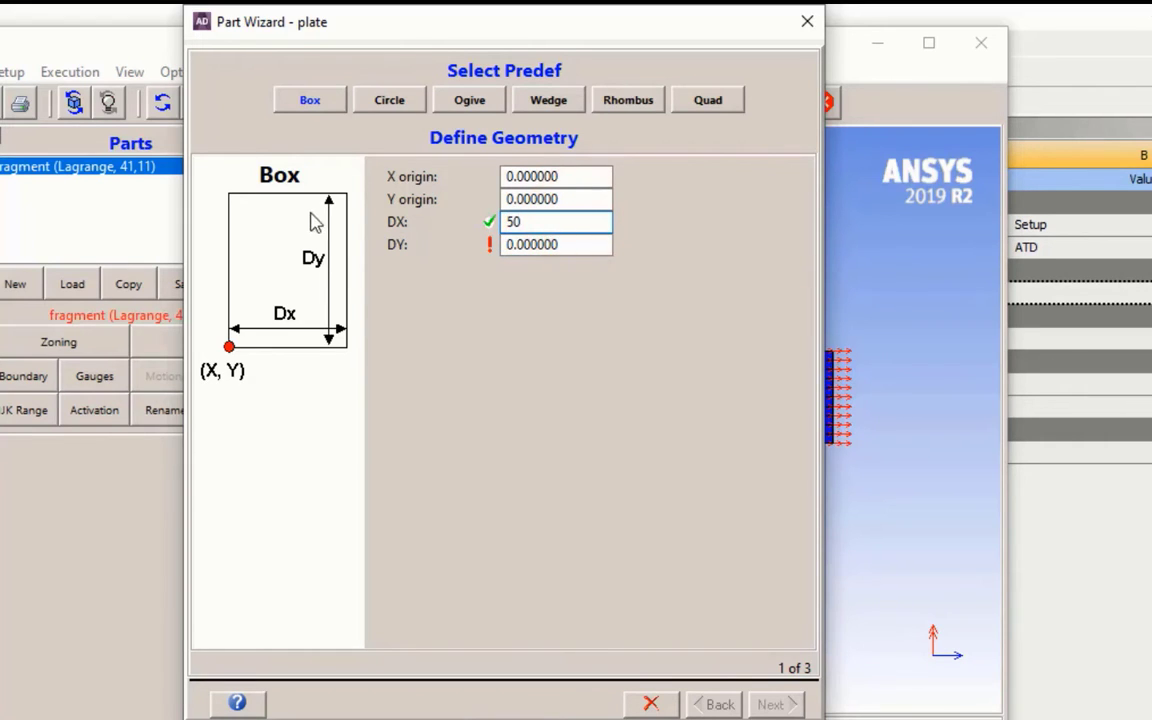
{"action": "left_click", "coordinate": [572, 246]}
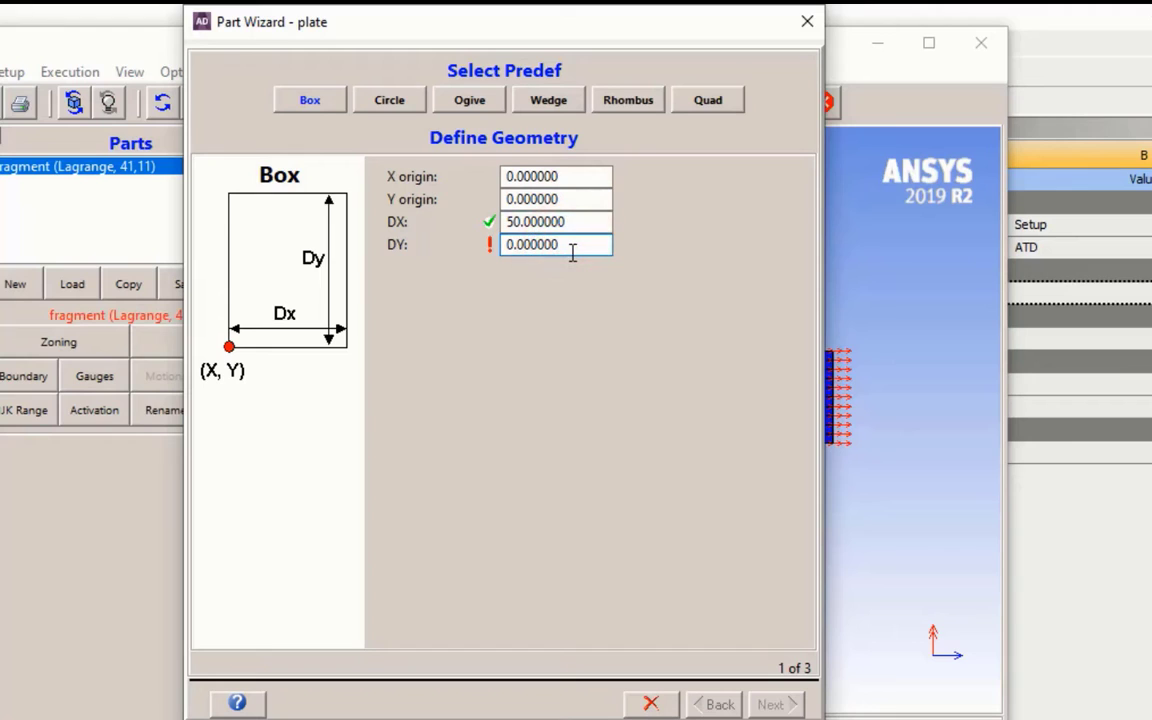
{"action": "double_click", "coordinate": [572, 248]}
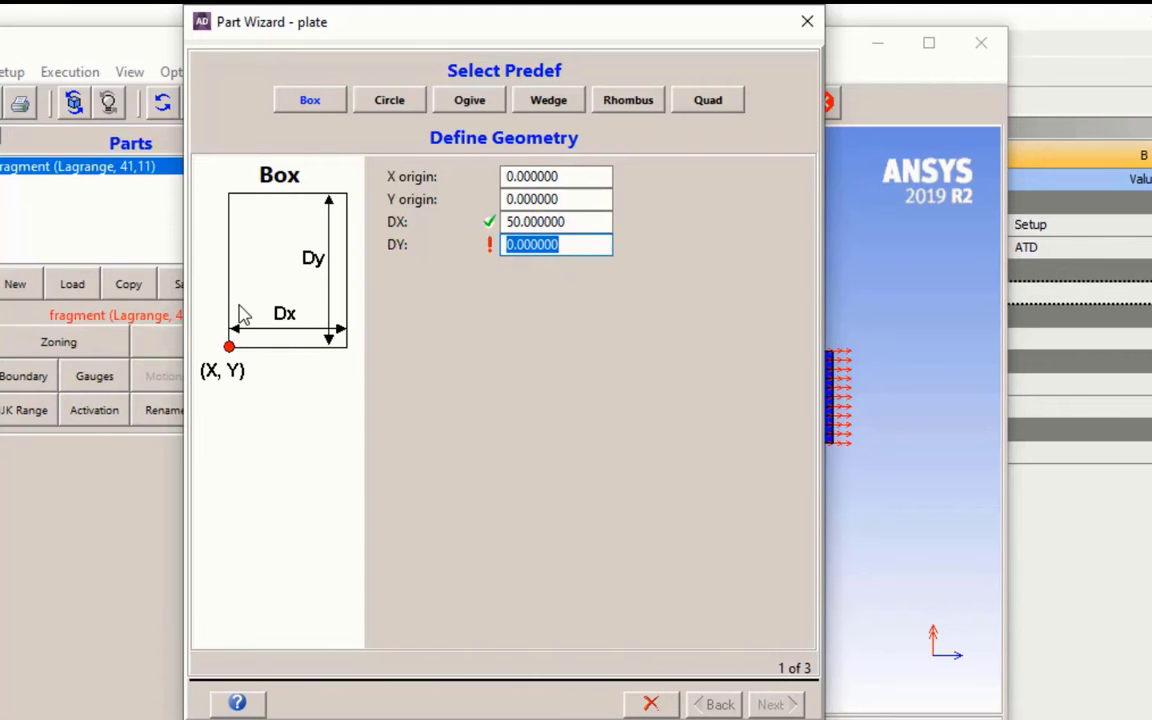
{"action": "key", "text": "Return"}
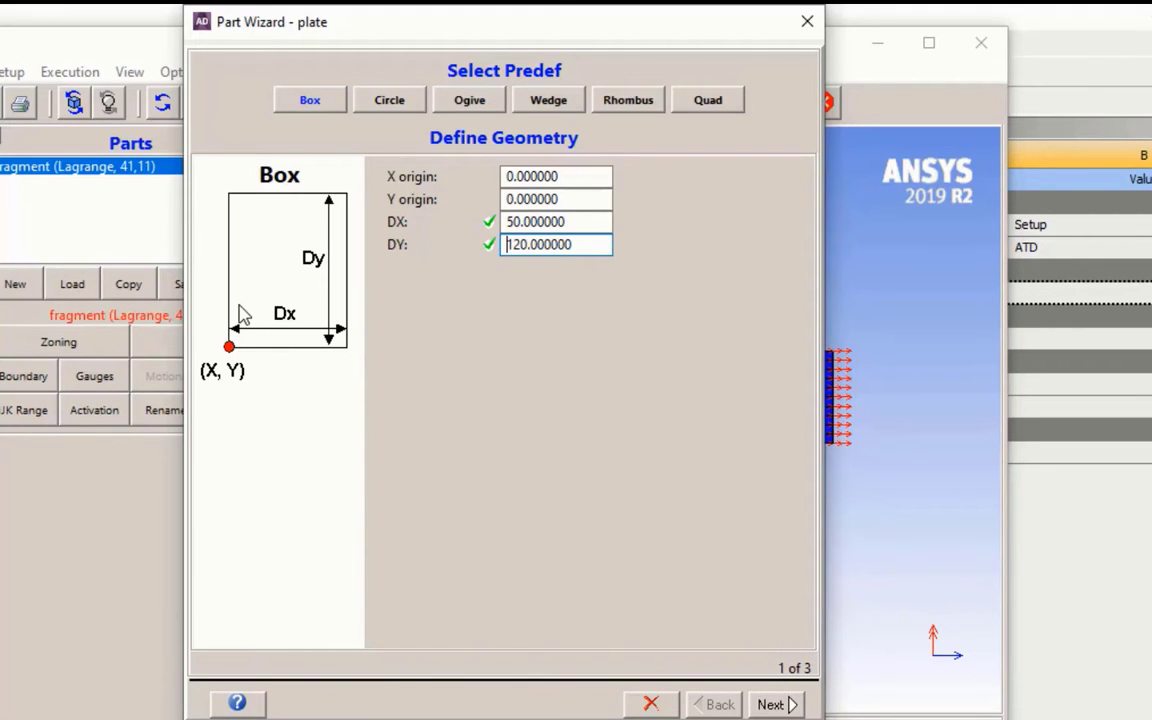
{"action": "left_click", "coordinate": [792, 704]}
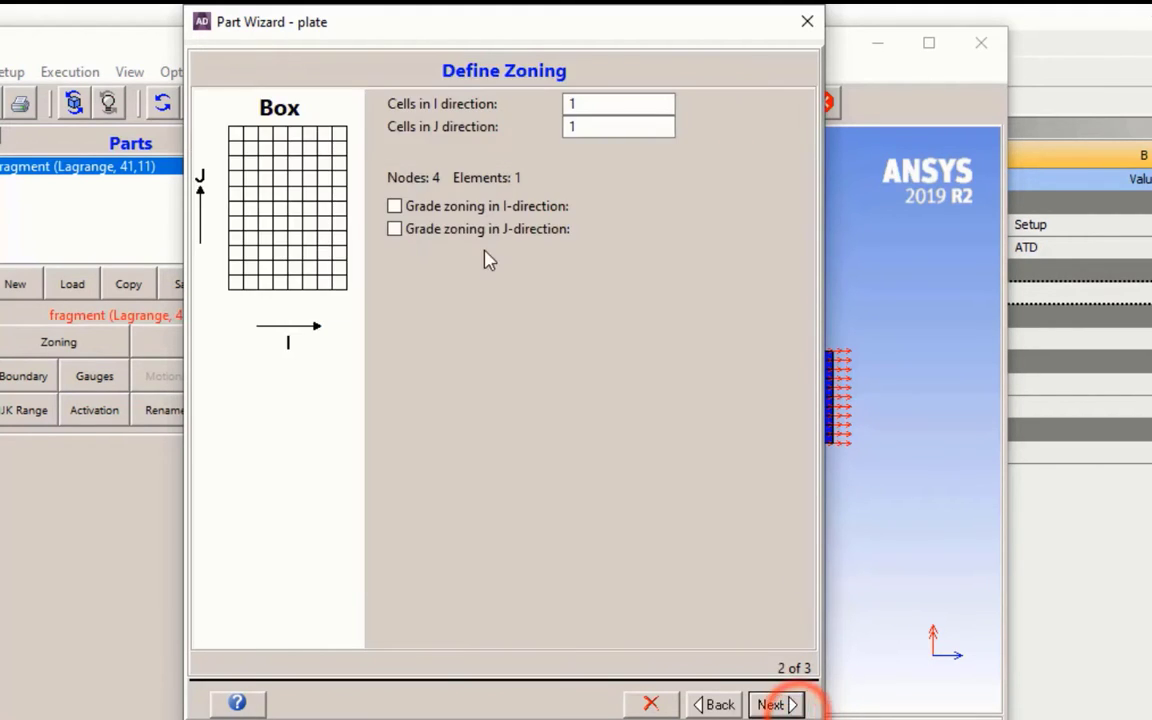
- Zone the plate with 50 cells in I and 30 in J, and enable grade zoning in the J direction
{"action": "left_click", "coordinate": [606, 105]}
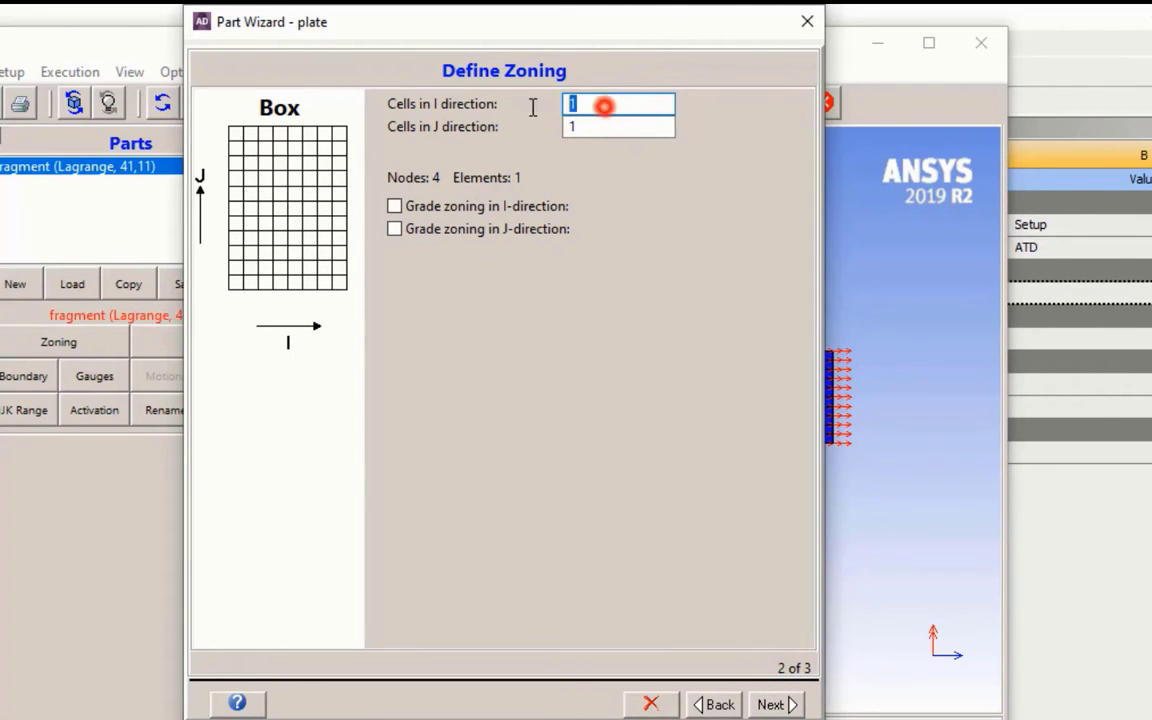
{"action": "type", "text": "50"}
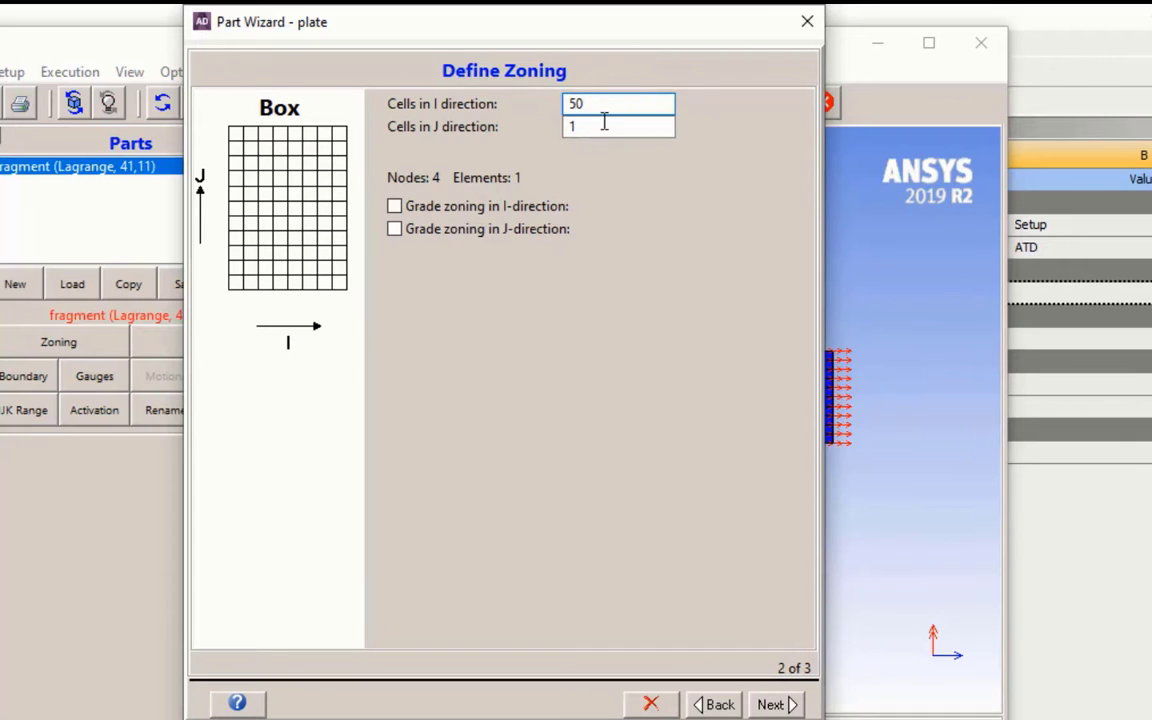
{"action": "left_click", "coordinate": [606, 123]}
{"action": "type", "text": "6"}
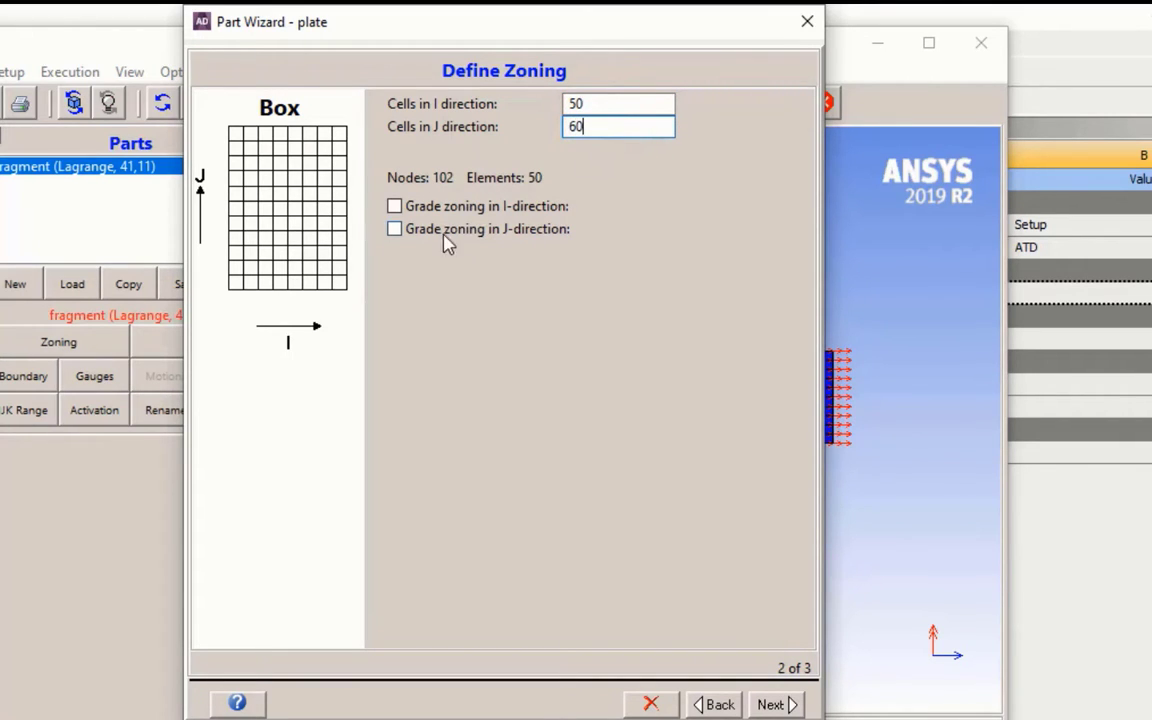
{"action": "type", "text": "0"}
{"action": "left_click", "coordinate": [395, 230]}
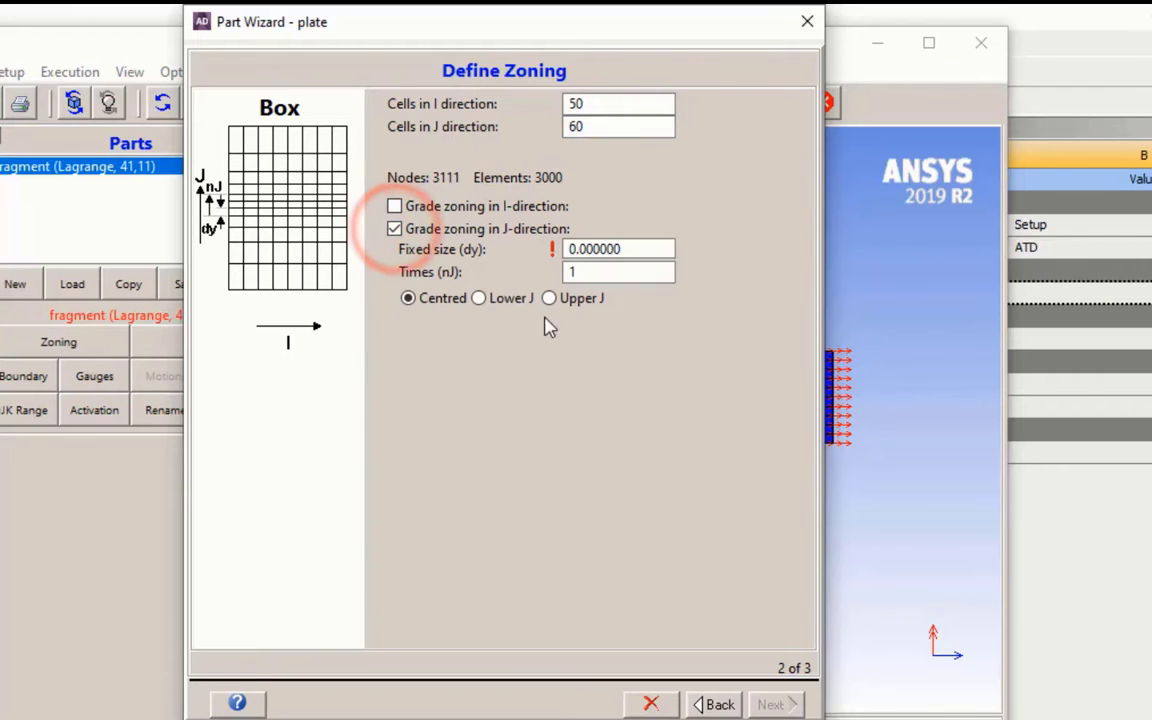
{"action": "left_click", "coordinate": [597, 273]}
{"action": "left_click", "coordinate": [607, 127]}
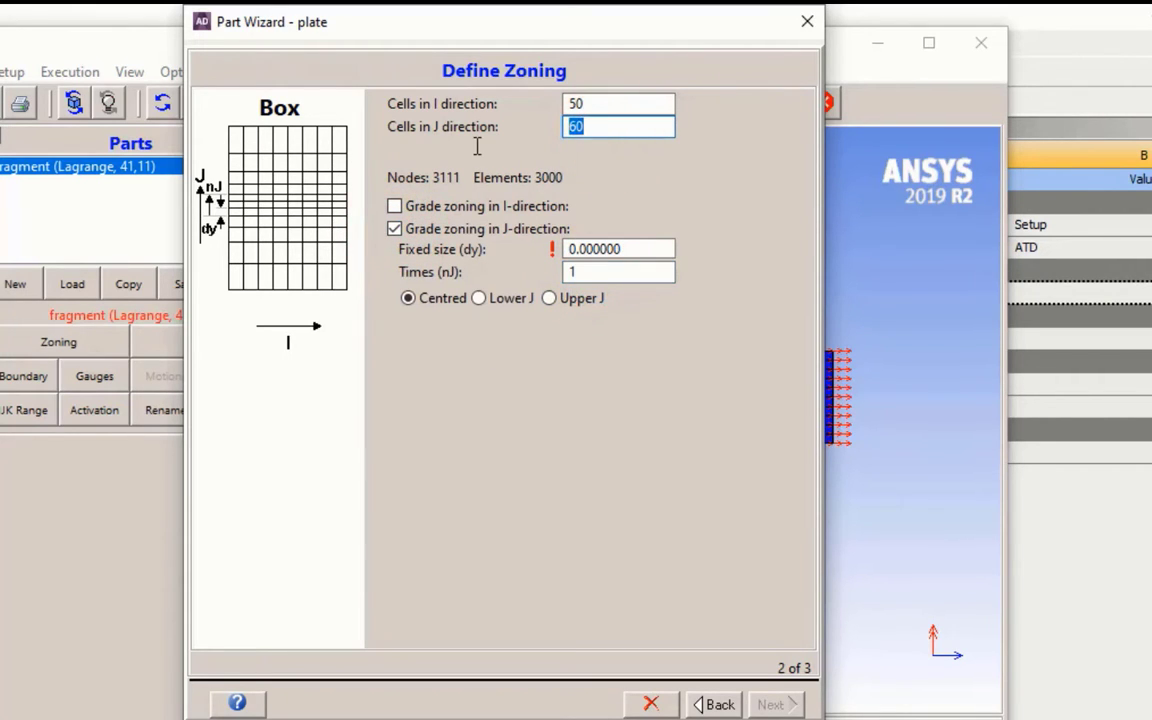
{"action": "type", "text": "30"}
- Grade the plate's J zoning from Lower J with a fixed size (dy) of 1 repeated 4 times (nJ)
{"action": "left_click", "coordinate": [605, 273]}
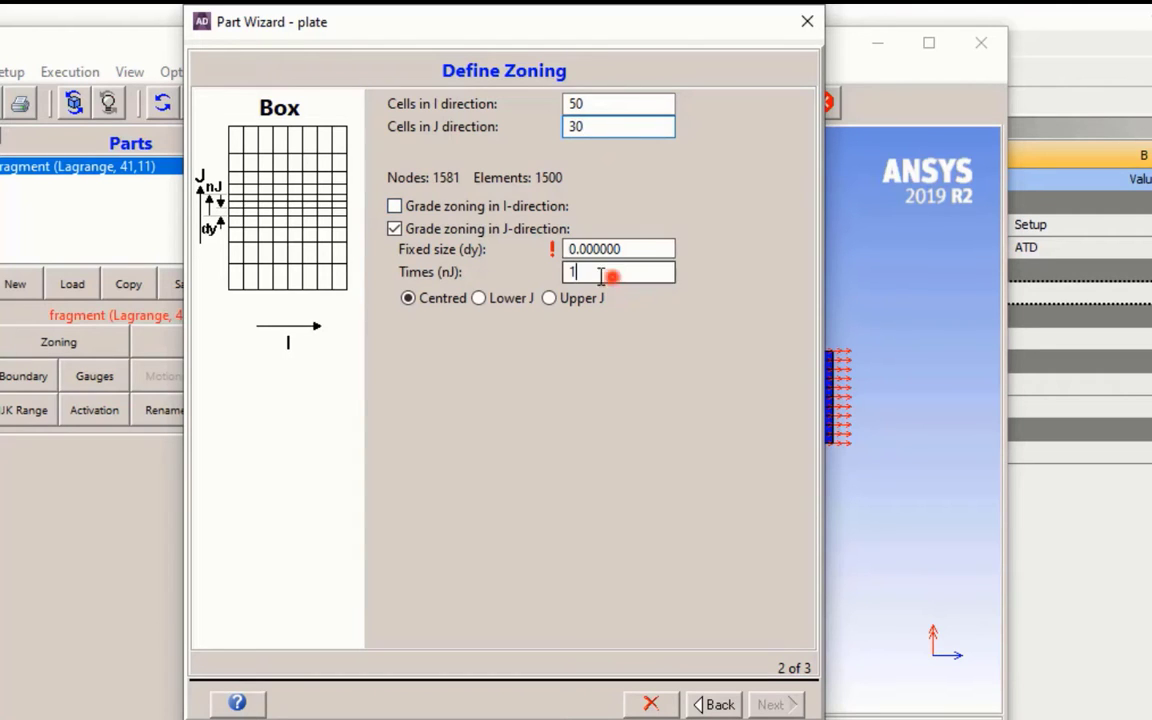
{"action": "type", "text": "4"}
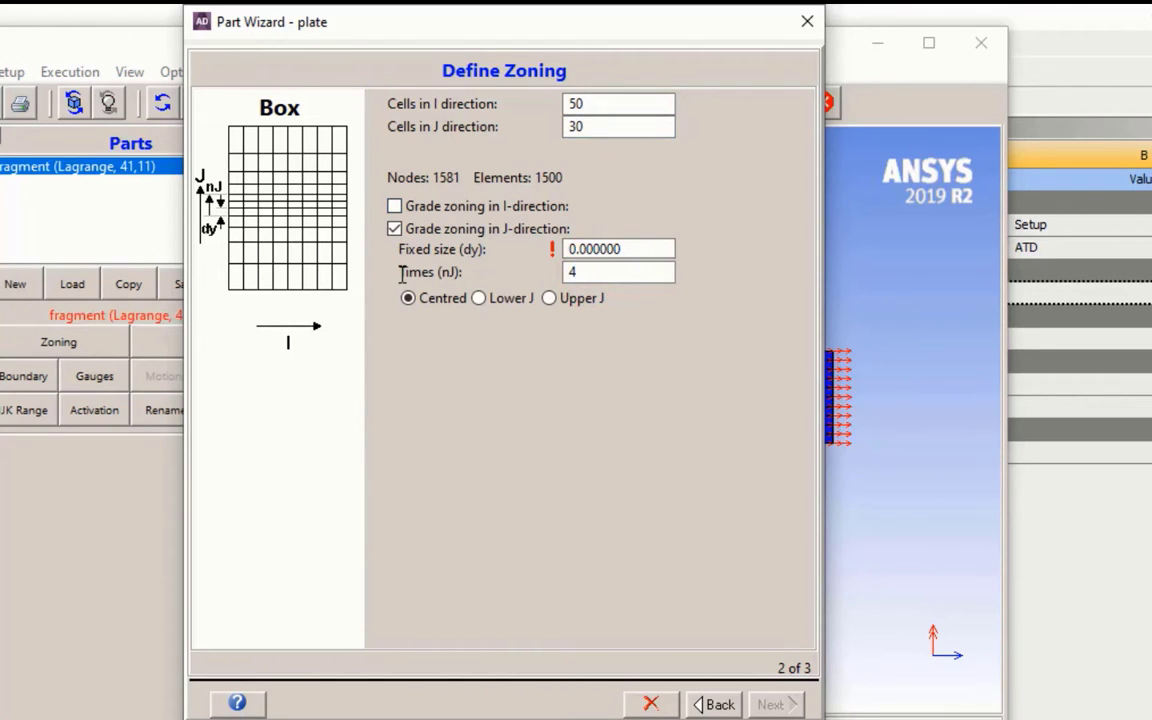
{"action": "left_click", "coordinate": [479, 298]}
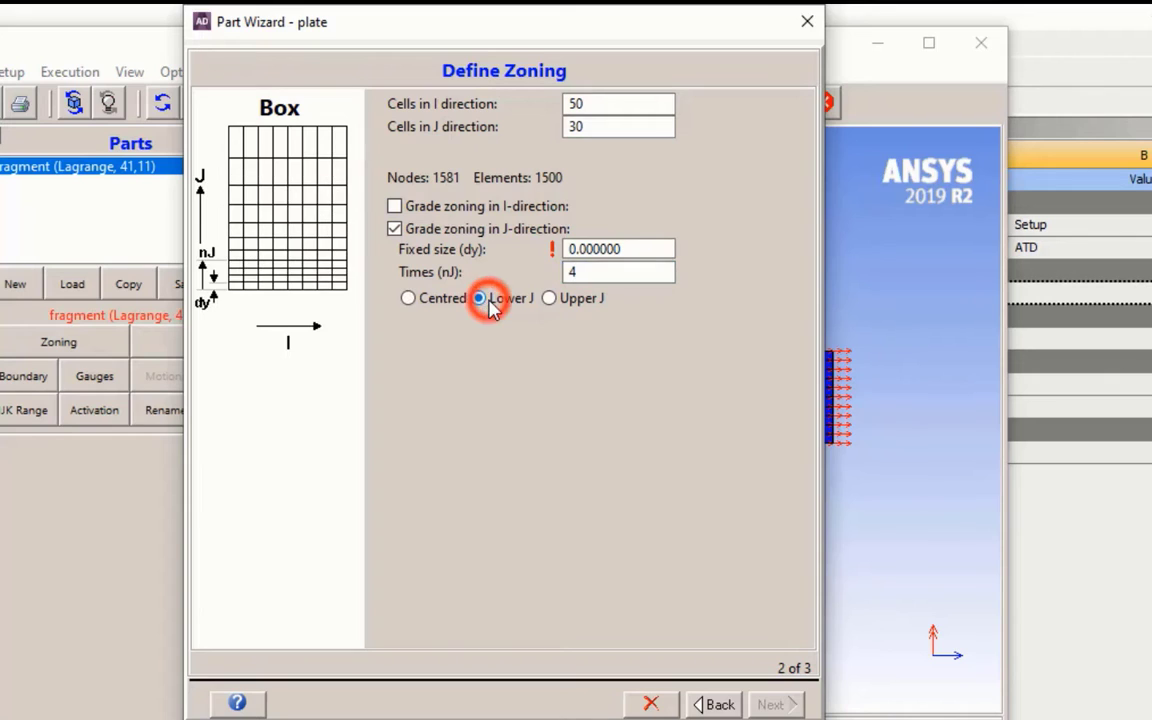
{"action": "left_click", "coordinate": [635, 249]}
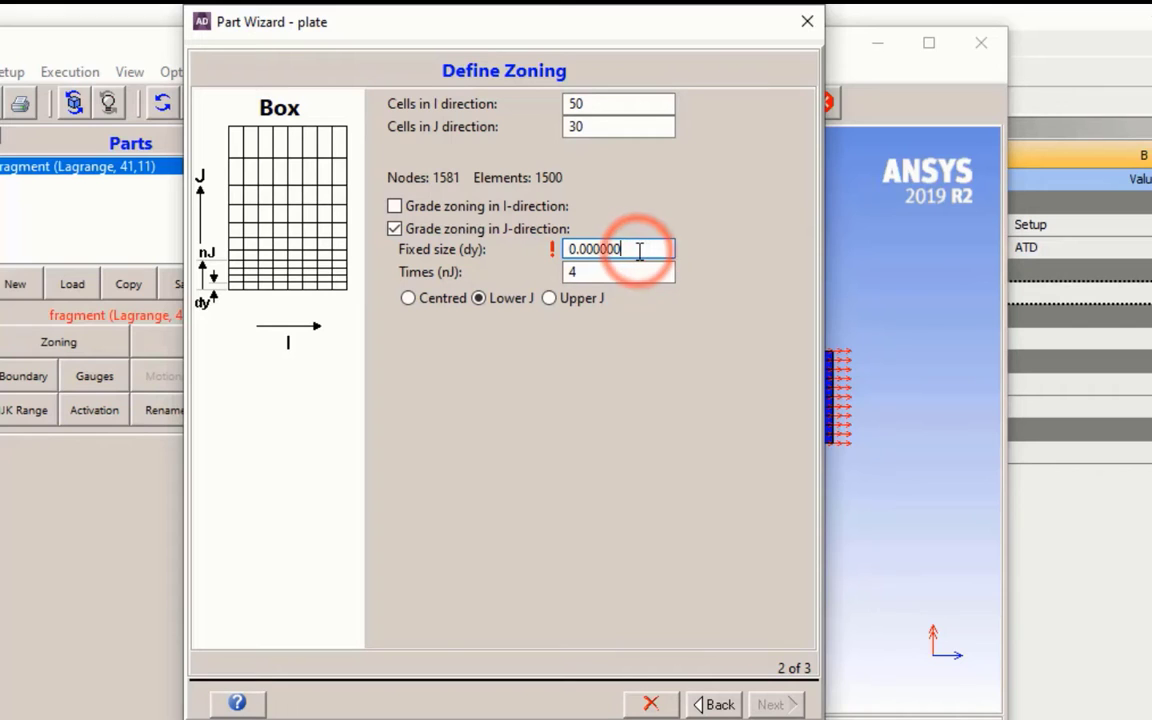
{"action": "double_click", "coordinate": [641, 248]}
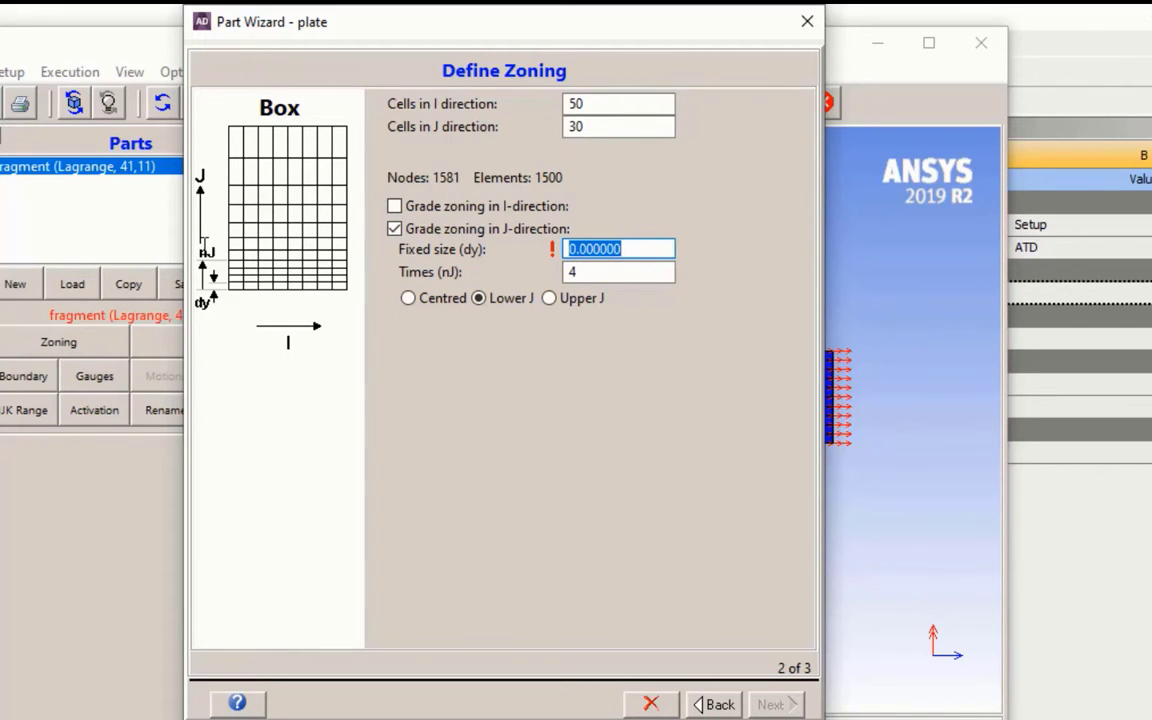
{"action": "type", "text": "1"}
{"action": "left_click", "coordinate": [665, 269]}
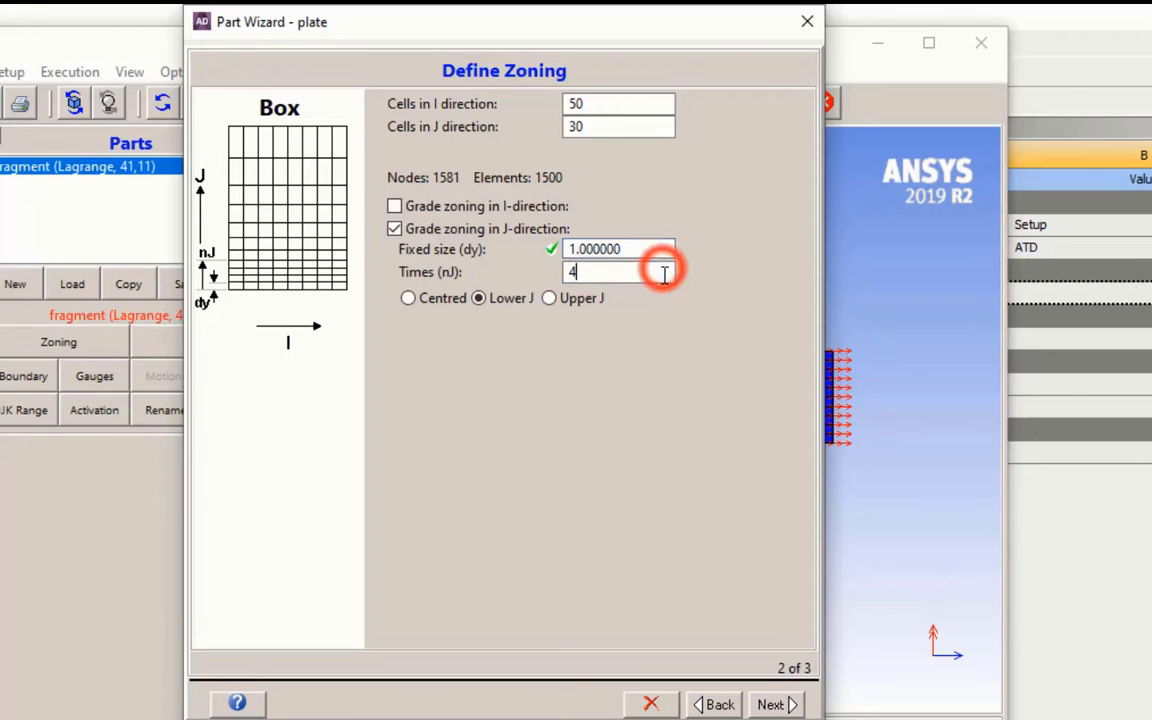
{"action": "left_click", "coordinate": [772, 704]}
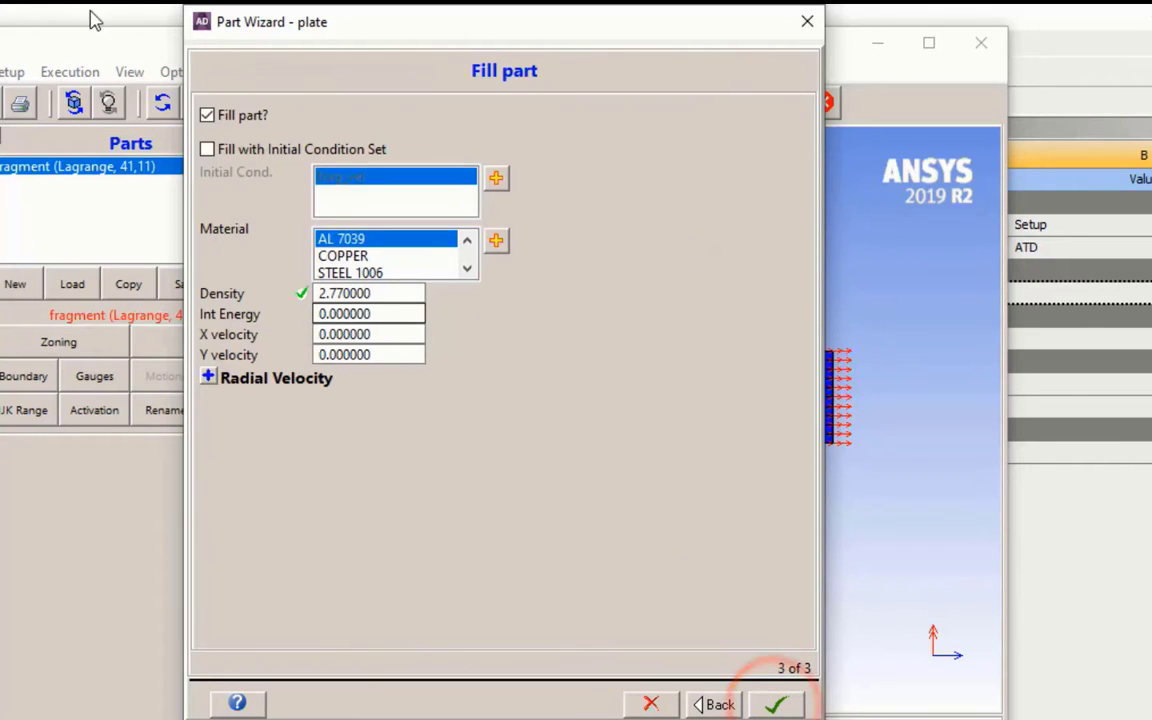
- Fill the plate with STEEL 1006 without an initial condition set, finish the part and inspect the mesh where it meets the fragment
{"action": "left_click", "coordinate": [263, 150]}
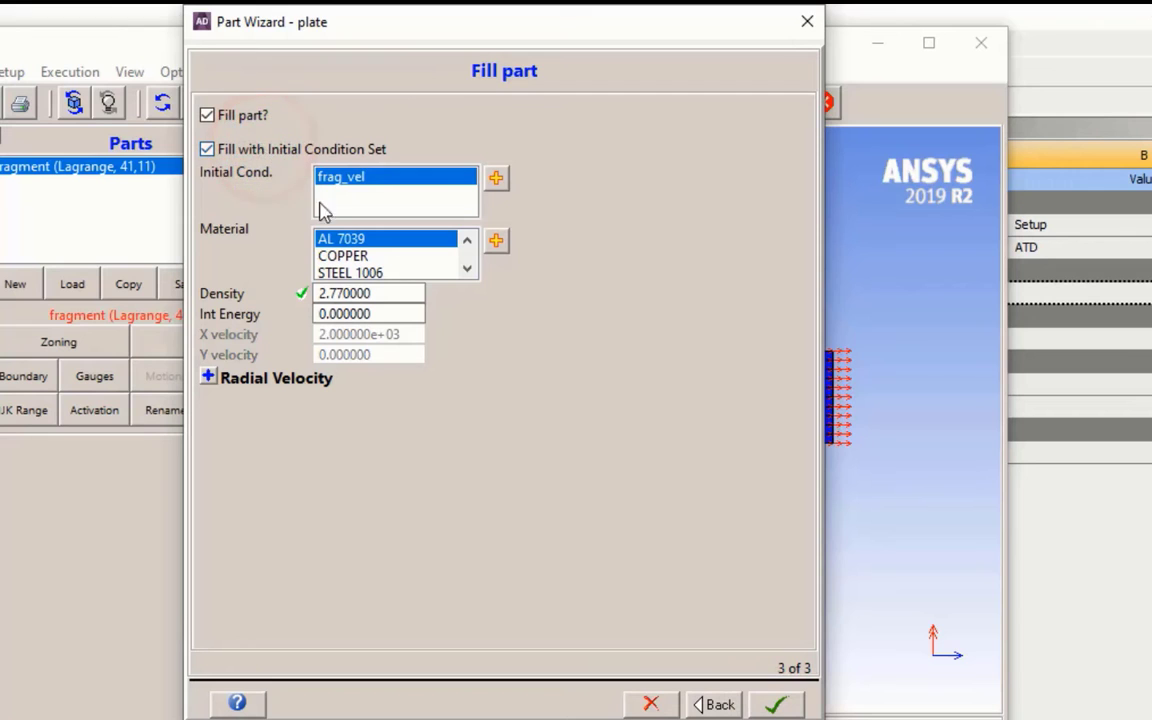
{"action": "left_click", "coordinate": [238, 146]}
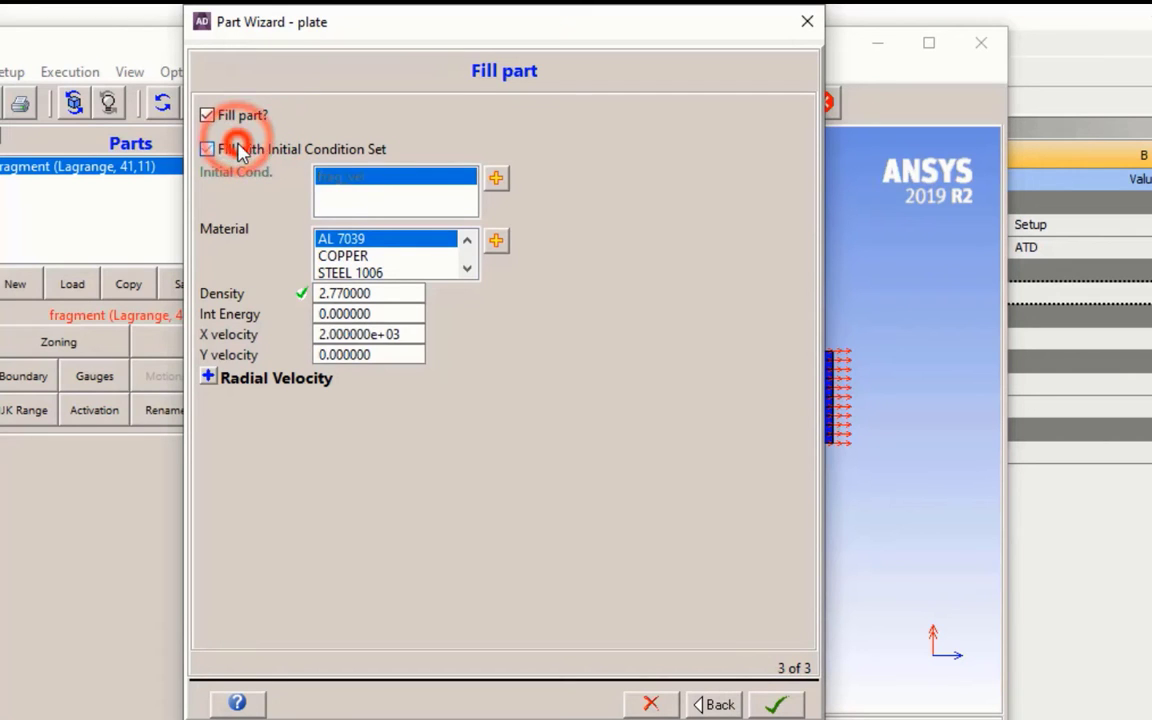
{"action": "left_click", "coordinate": [378, 271]}
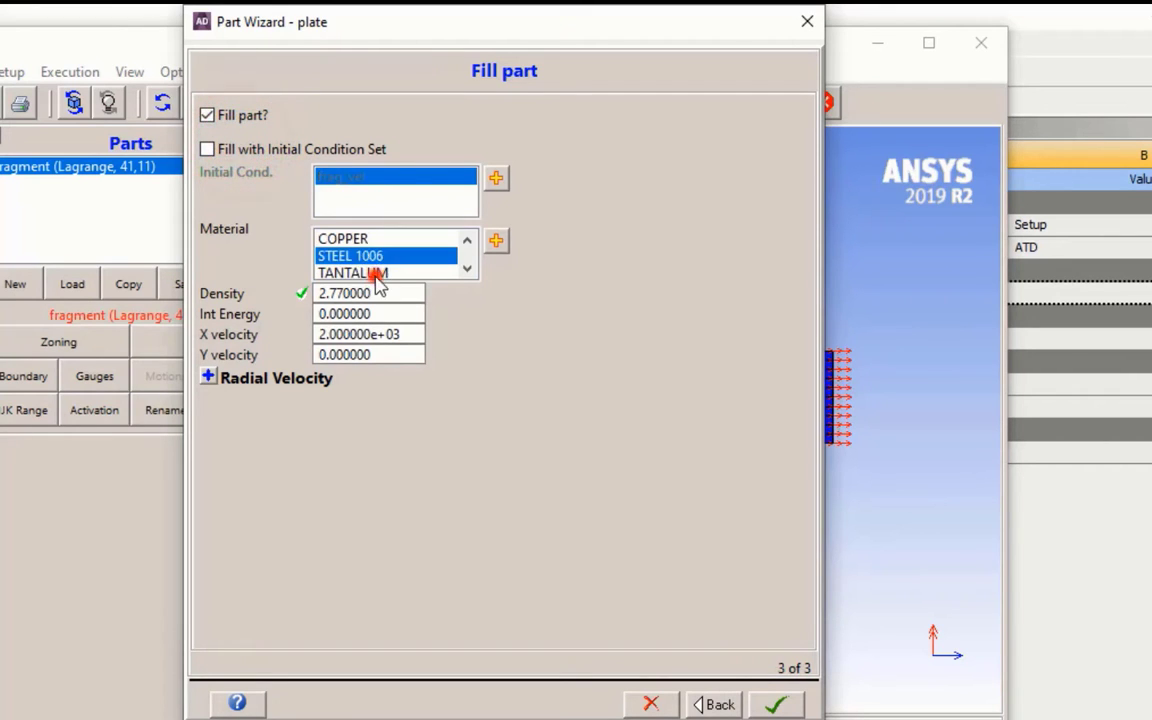
{"action": "left_click", "coordinate": [788, 702]}
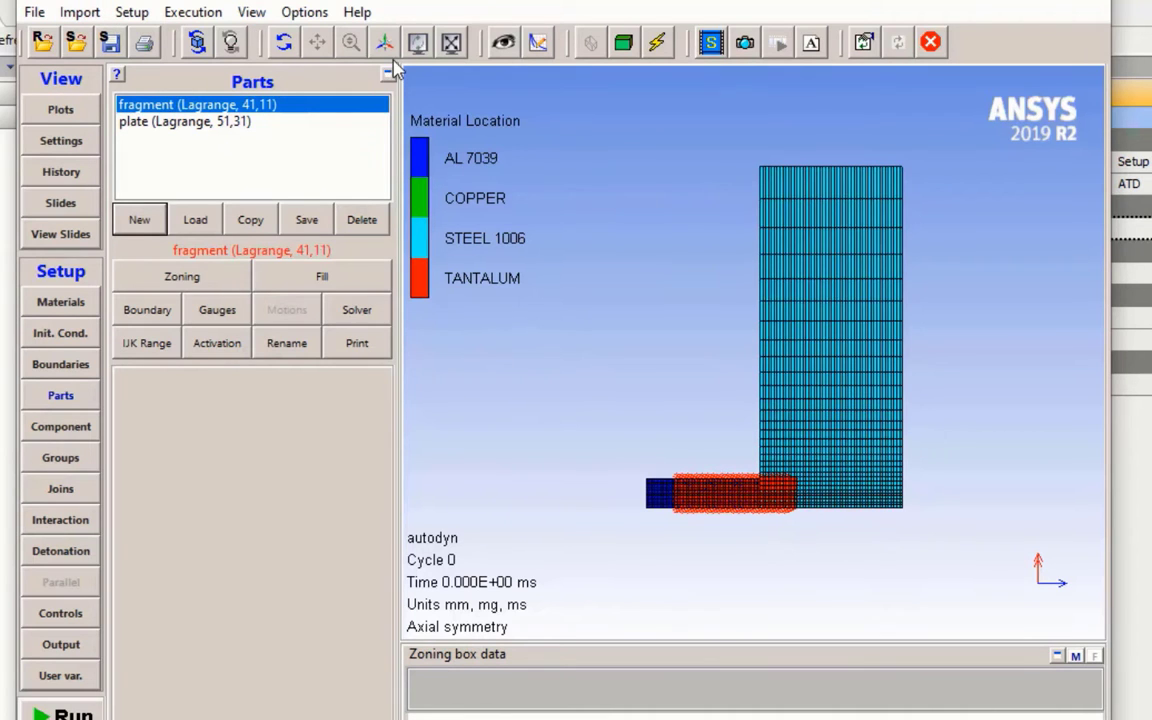
{"action": "scroll", "coordinate": [818, 533], "scroll_direction": "up", "scroll_amount": 6}
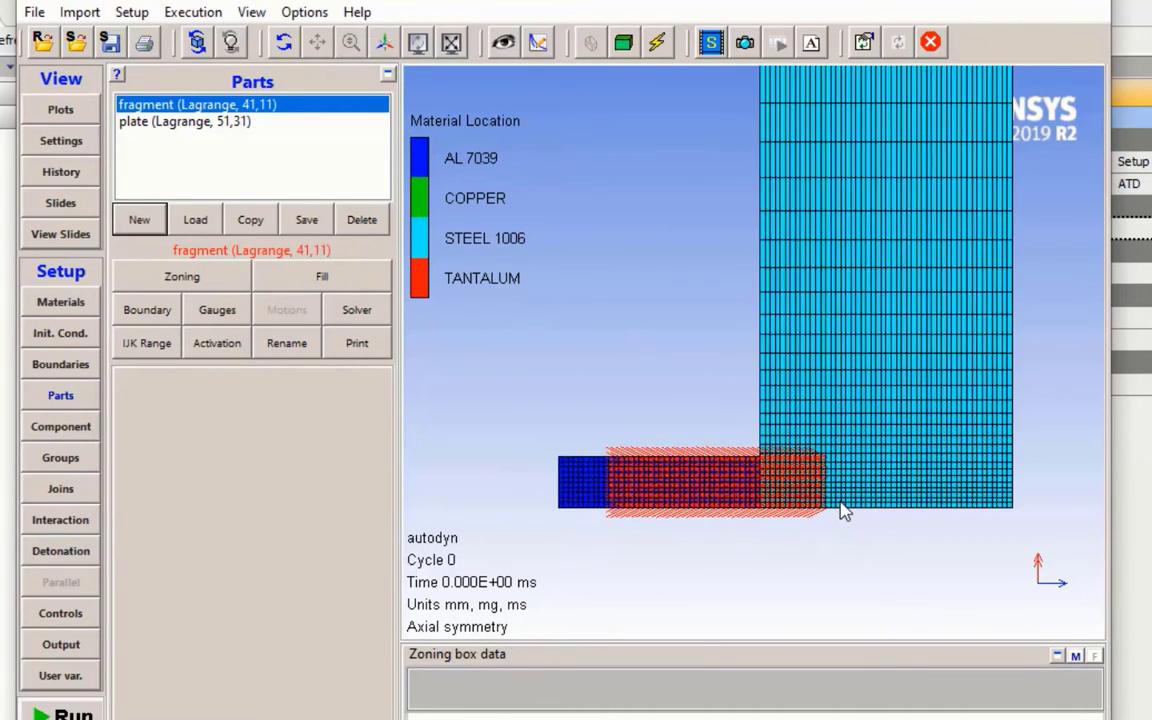
{"action": "scroll", "coordinate": [1088, 460], "scroll_direction": "up", "scroll_amount": 4}
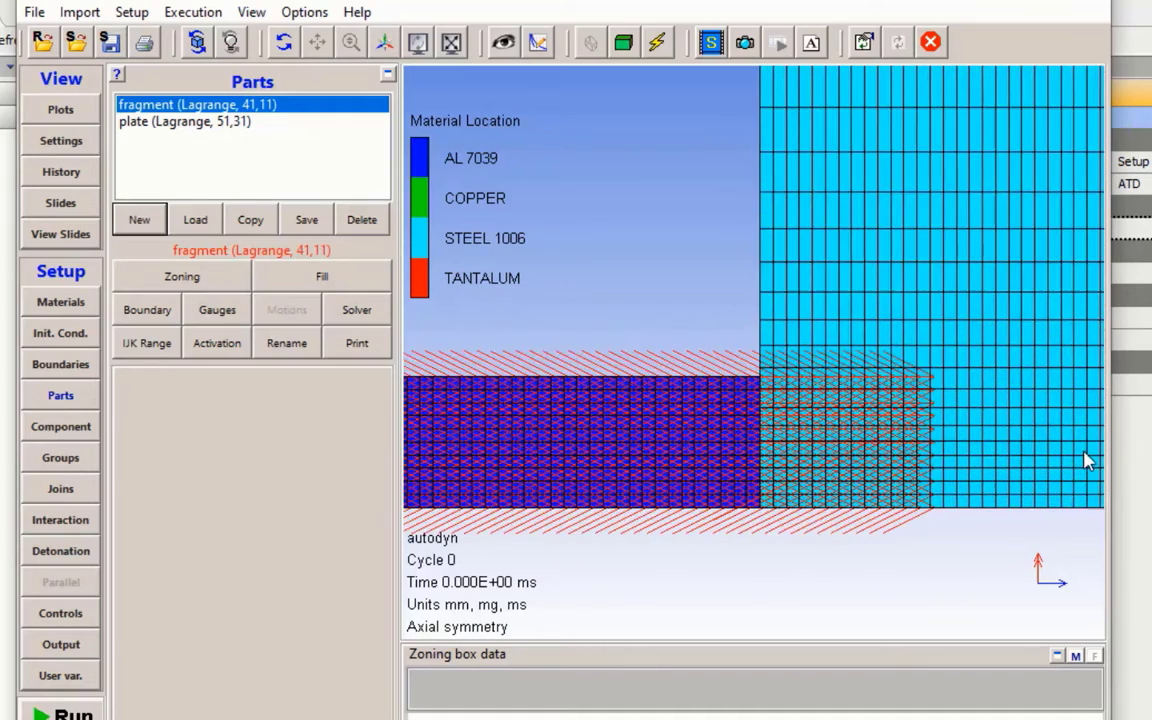
{"action": "scroll", "coordinate": [765, 395], "scroll_direction": "up", "scroll_amount": 2}
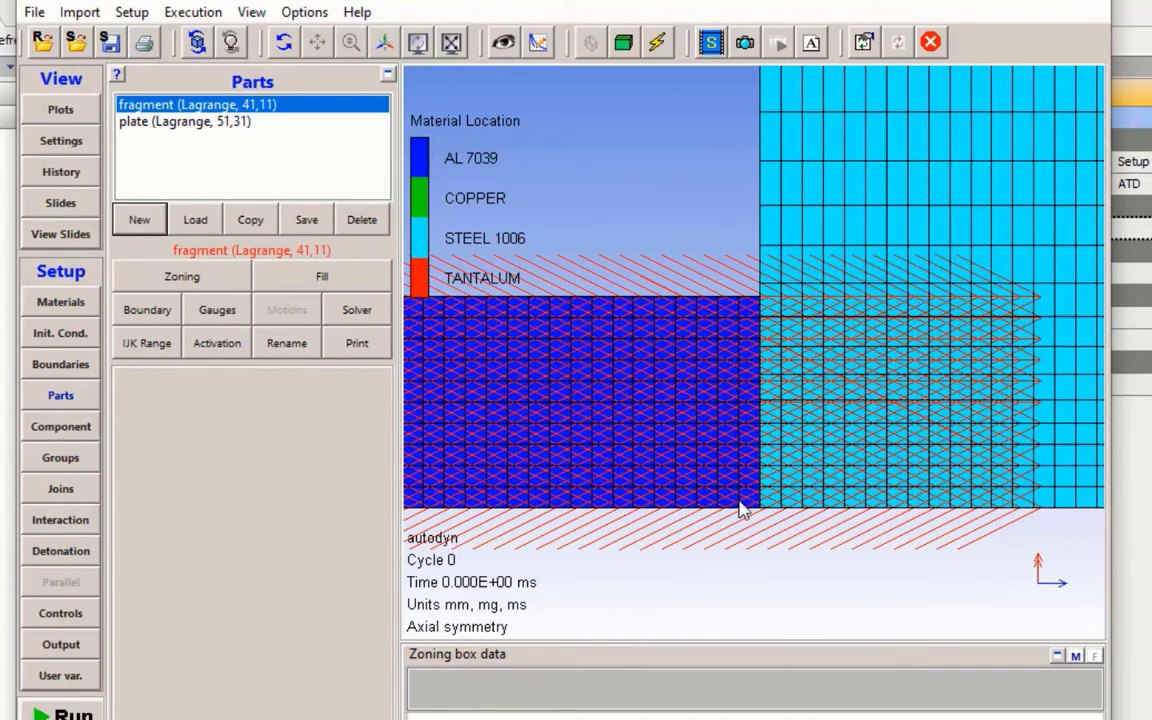
- Examine the mesh of the fragment and the plate around their contact area, including the fragment's full length
{"action": "scroll", "coordinate": [795, 443], "scroll_direction": "down", "scroll_amount": 8}
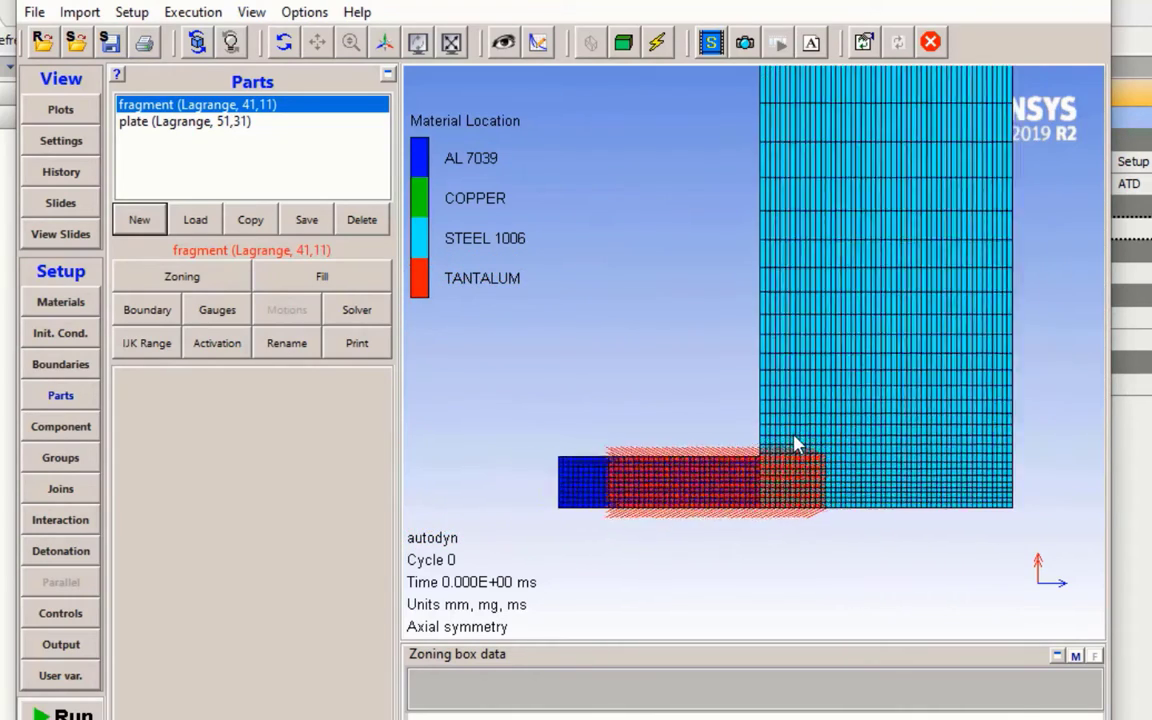
{"action": "scroll", "coordinate": [797, 420], "scroll_direction": "up", "scroll_amount": 3}
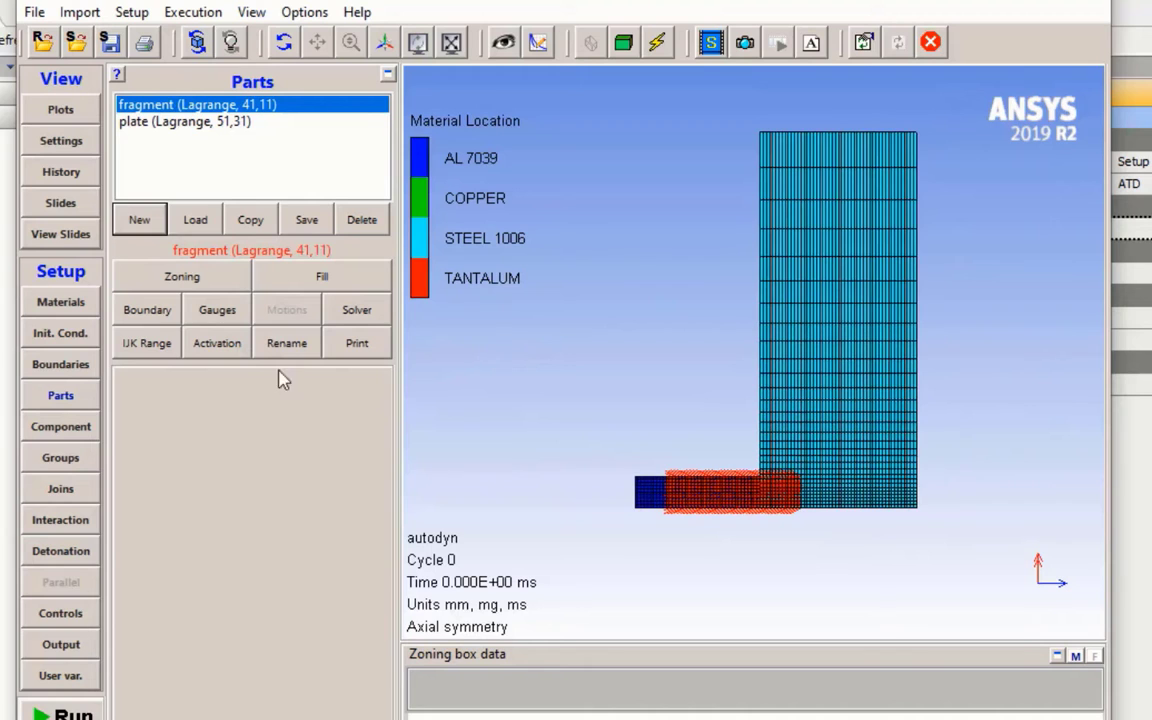
{"action": "scroll", "coordinate": [489, 494], "scroll_direction": "up", "scroll_amount": 4}
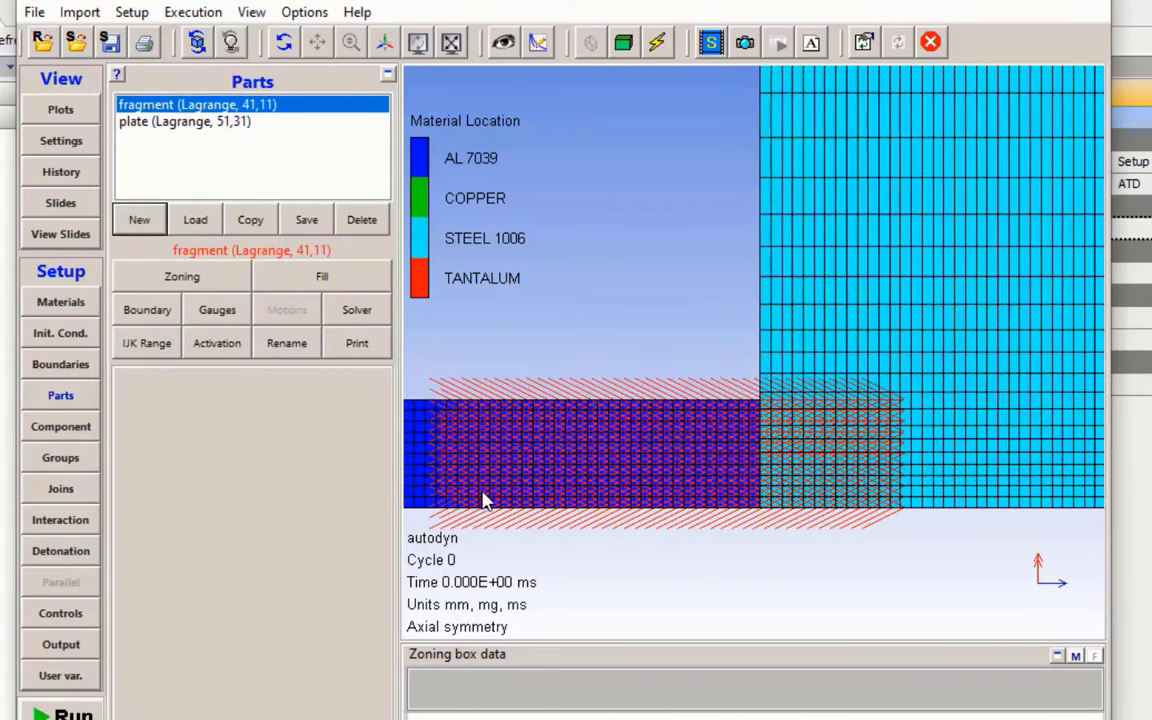
{"action": "scroll", "coordinate": [830, 605], "scroll_direction": "down", "scroll_amount": 2}
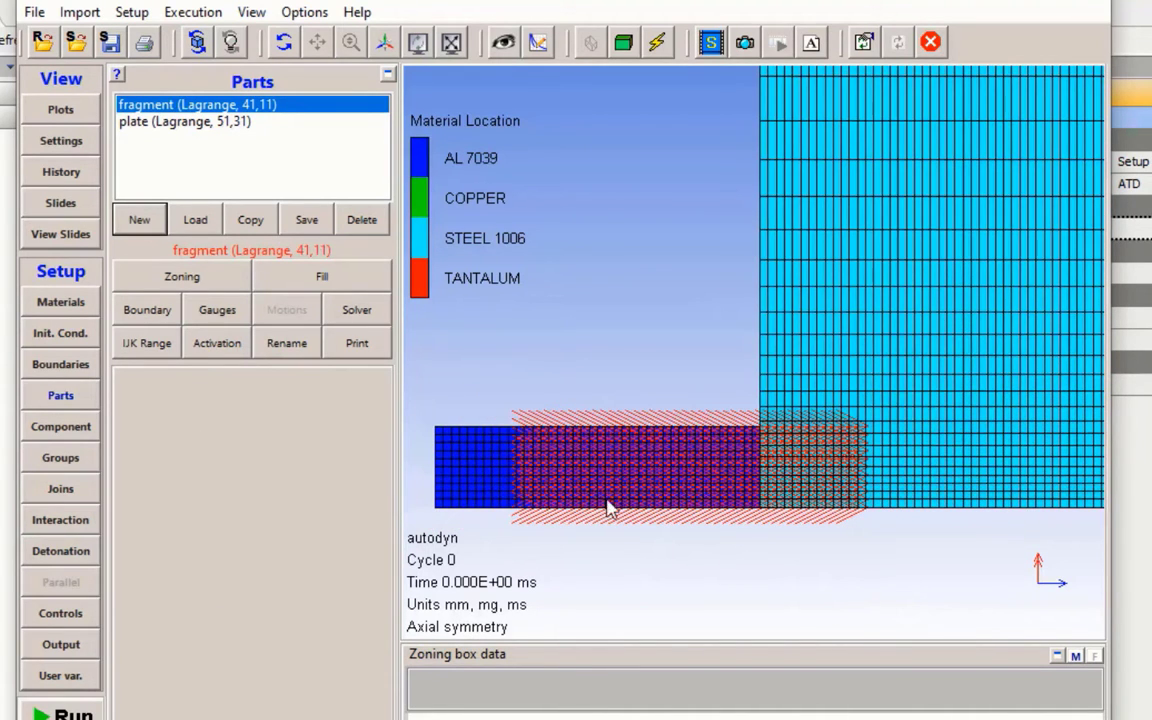
{"action": "left_click", "coordinate": [316, 42]}
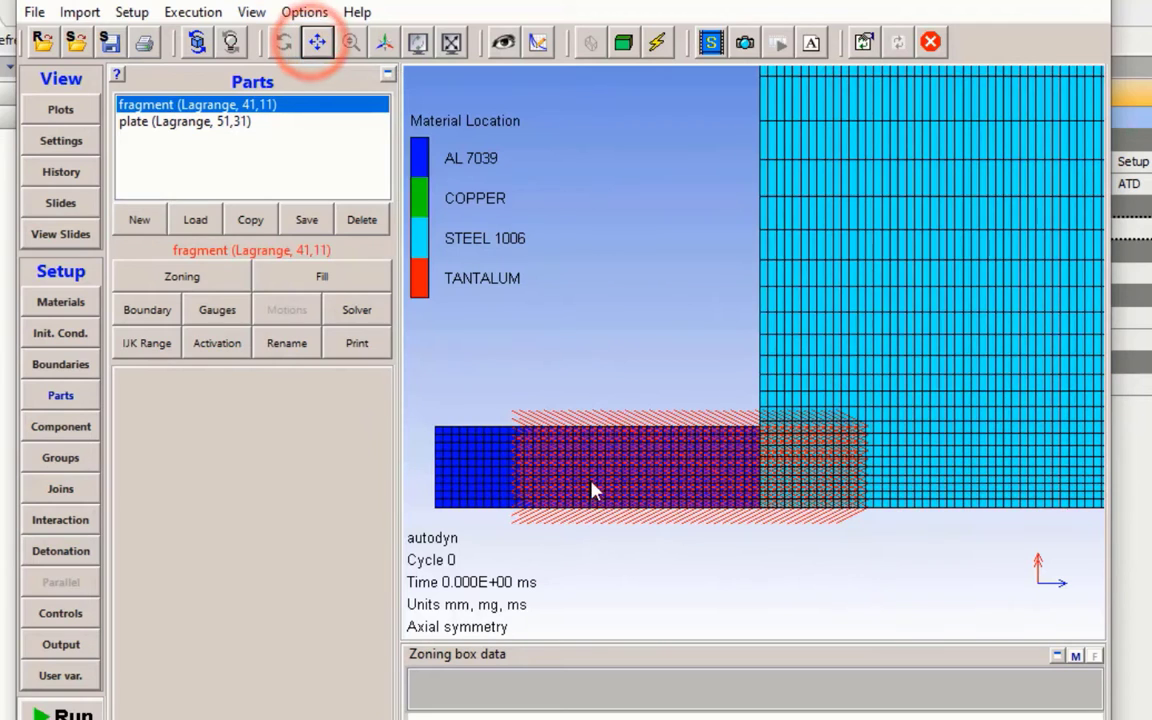
{"action": "left_click_drag", "start_coordinate": [591, 489], "coordinate": [697, 491]}
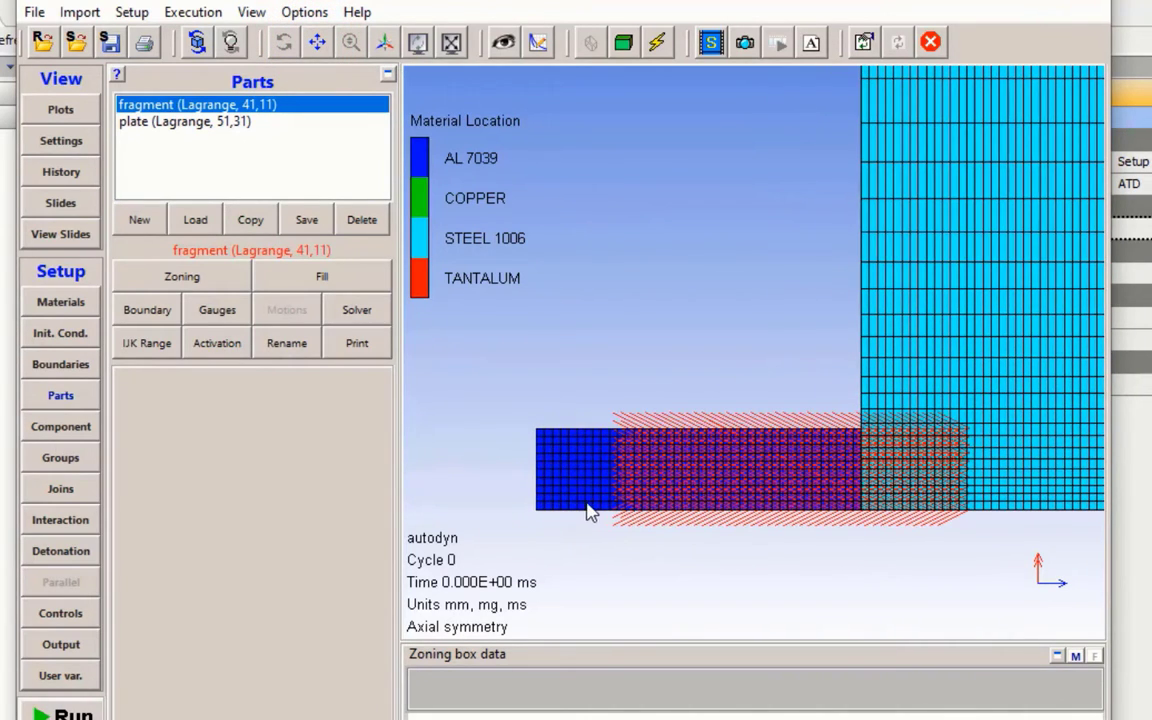
{"action": "scroll", "coordinate": [588, 500], "scroll_direction": "up", "scroll_amount": 2}
{"action": "left_click_drag", "start_coordinate": [609, 464], "coordinate": [671, 471]}
- Set up a block fill for the fragment with the frag_vel initial condition set and COPPER as the material
{"action": "left_click", "coordinate": [322, 276]}
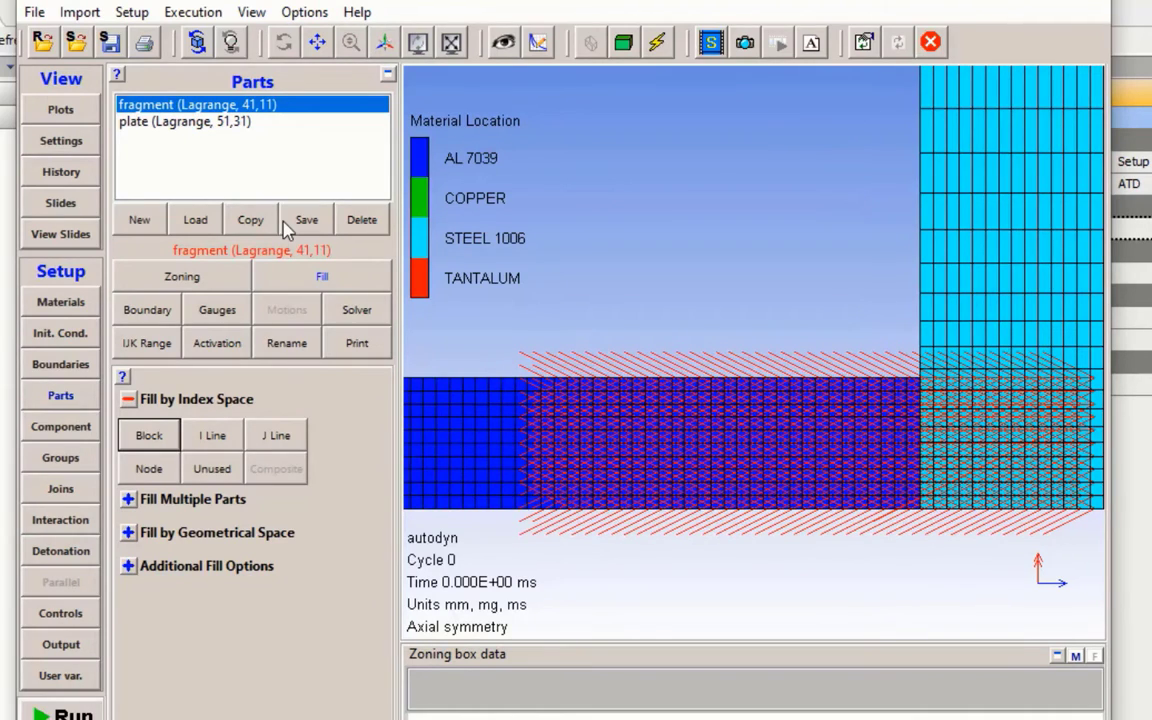
{"action": "scroll", "coordinate": [637, 335], "scroll_direction": "down", "scroll_amount": 3}
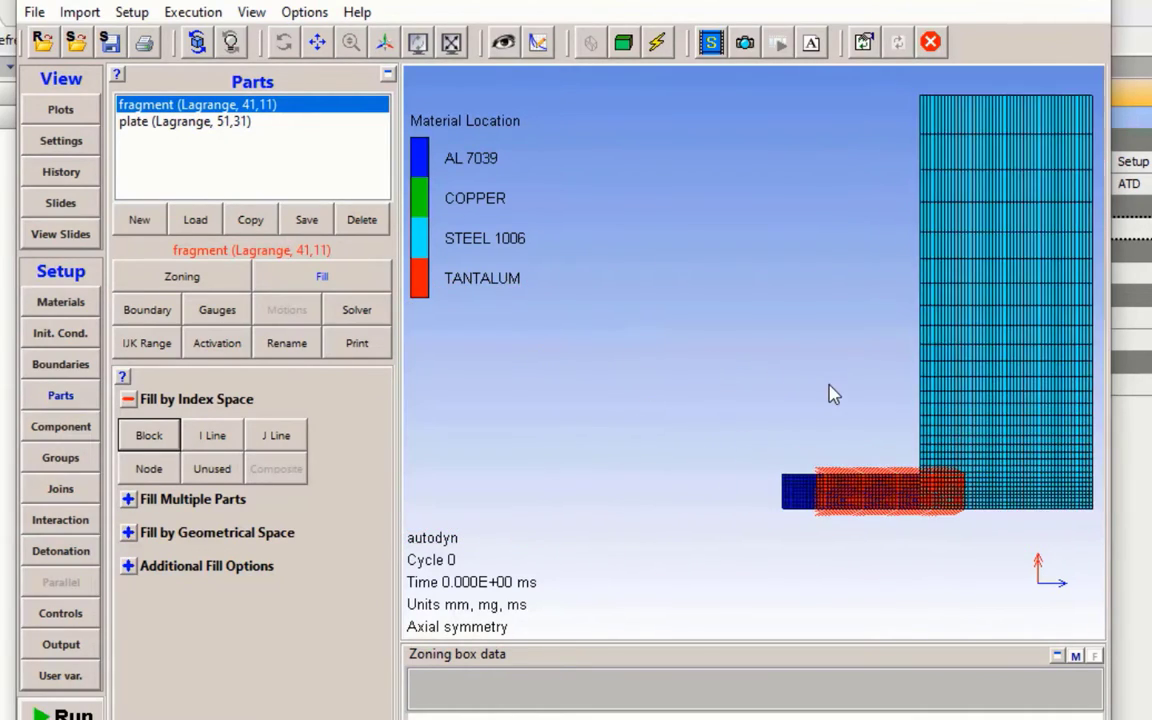
{"action": "scroll", "coordinate": [824, 392], "scroll_direction": "up", "scroll_amount": 3}
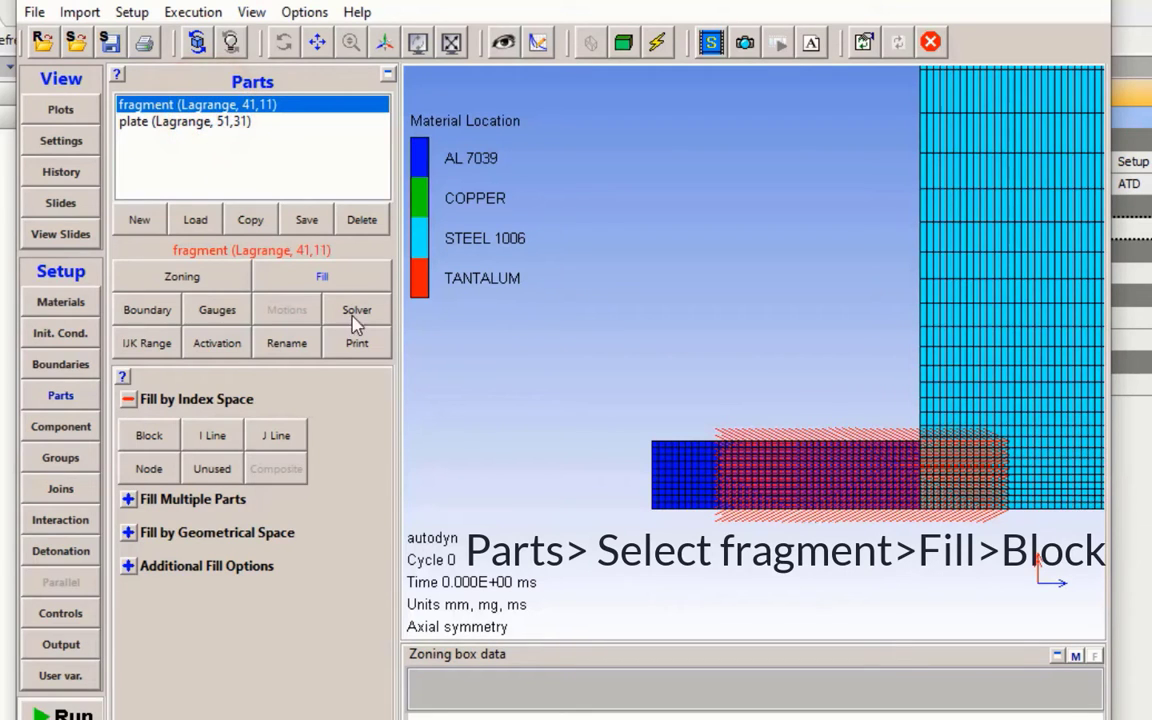
{"action": "left_click", "coordinate": [322, 277]}
{"action": "left_click", "coordinate": [150, 445]}
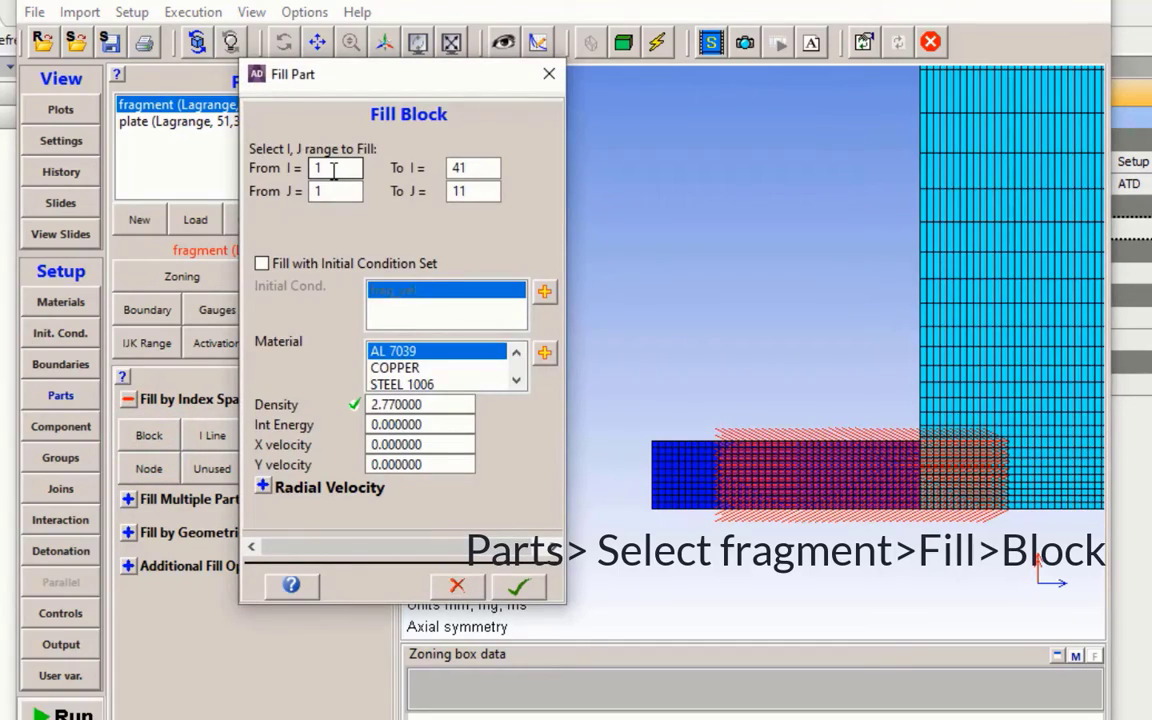
{"action": "left_click", "coordinate": [476, 168]}
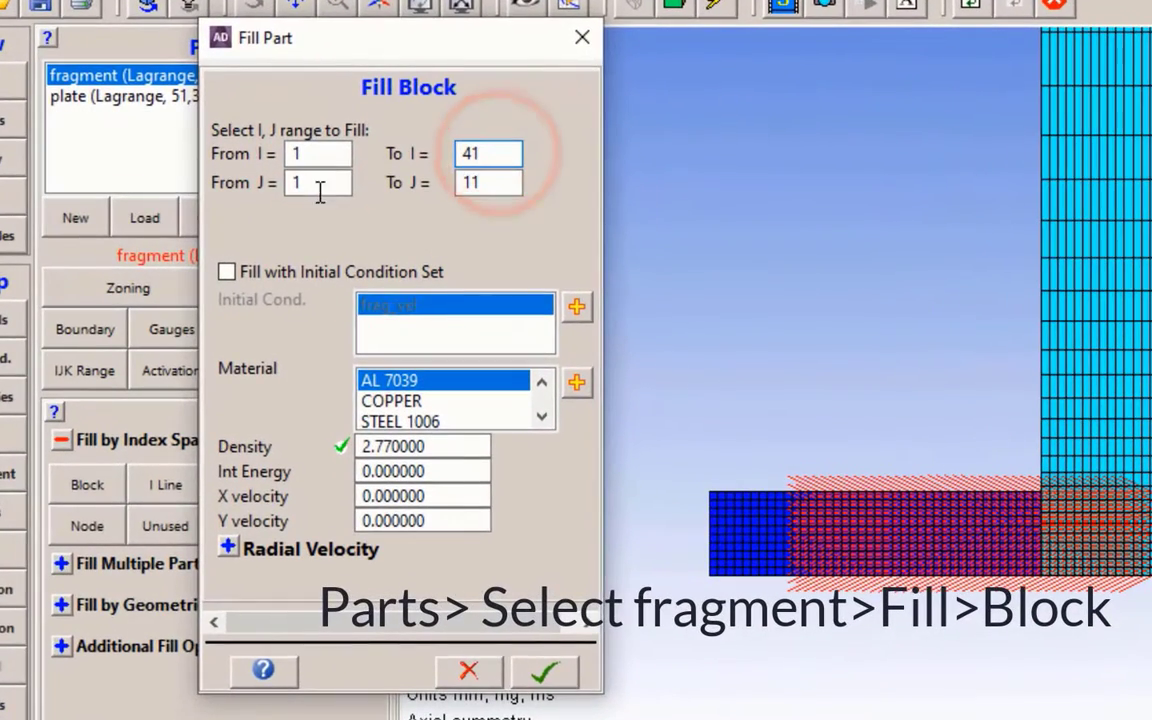
{"action": "left_click", "coordinate": [301, 271]}
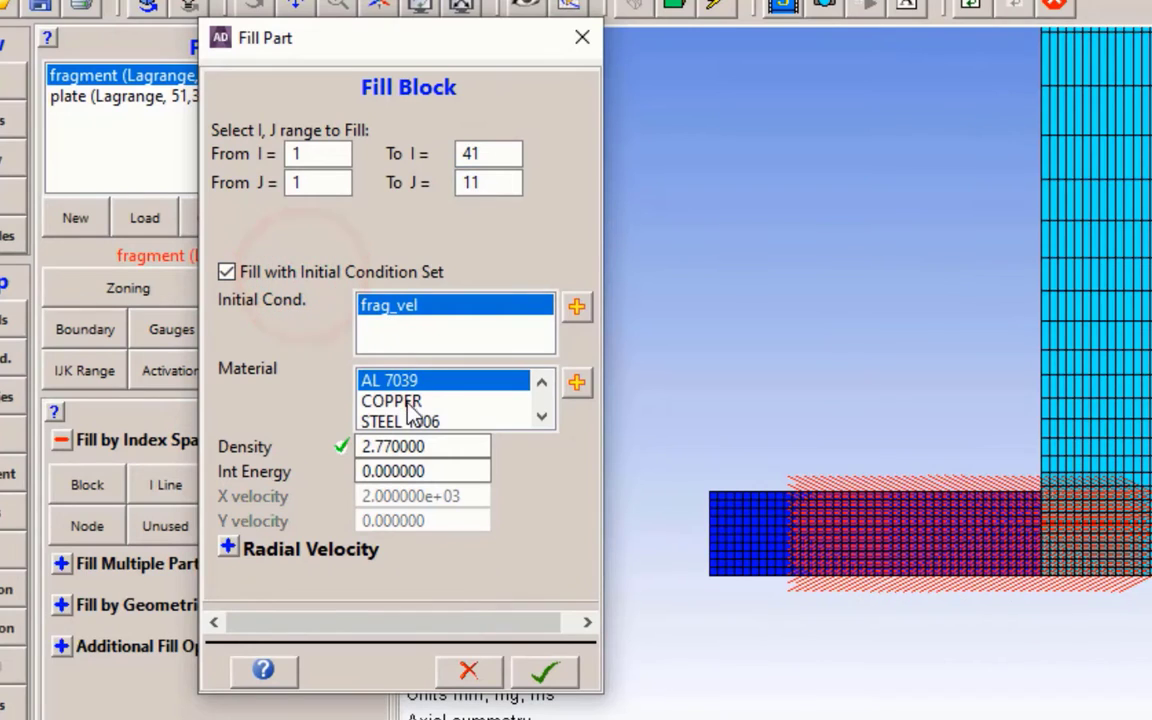
{"action": "left_click", "coordinate": [405, 401]}
- Limit the copper block fill to J 9 through 11 across I 1 to 41, and apply it
{"action": "left_click", "coordinate": [497, 180]}
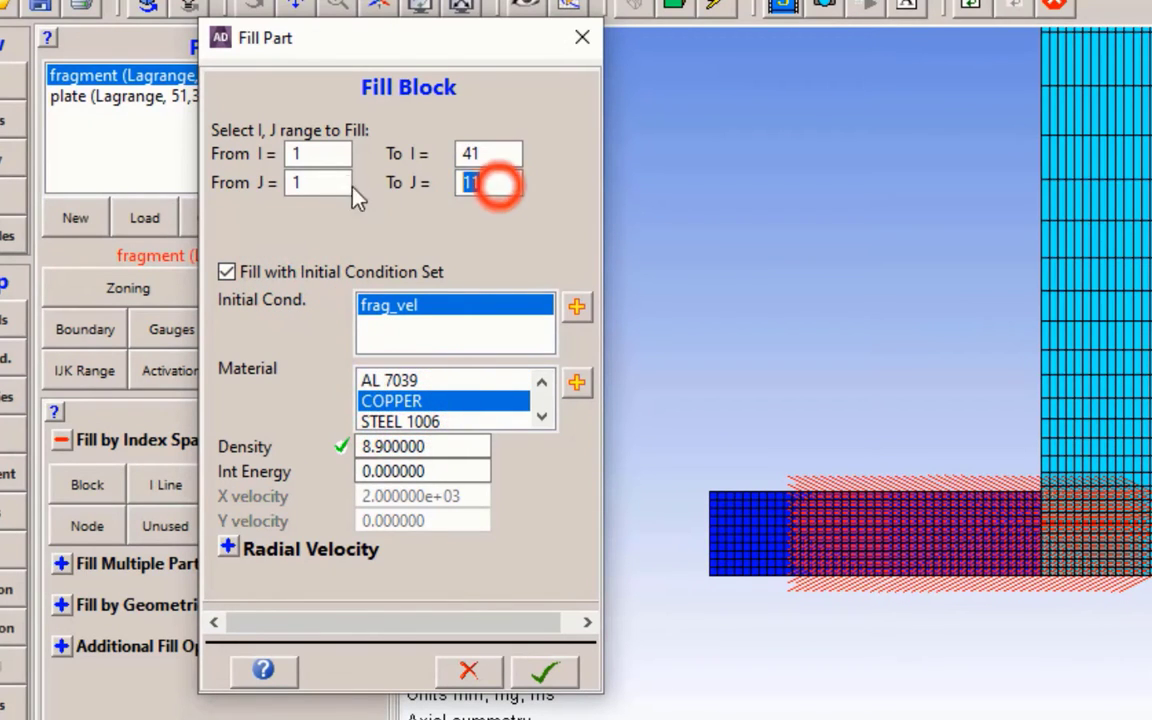
{"action": "left_click", "coordinate": [335, 181]}
{"action": "type", "text": "9"}
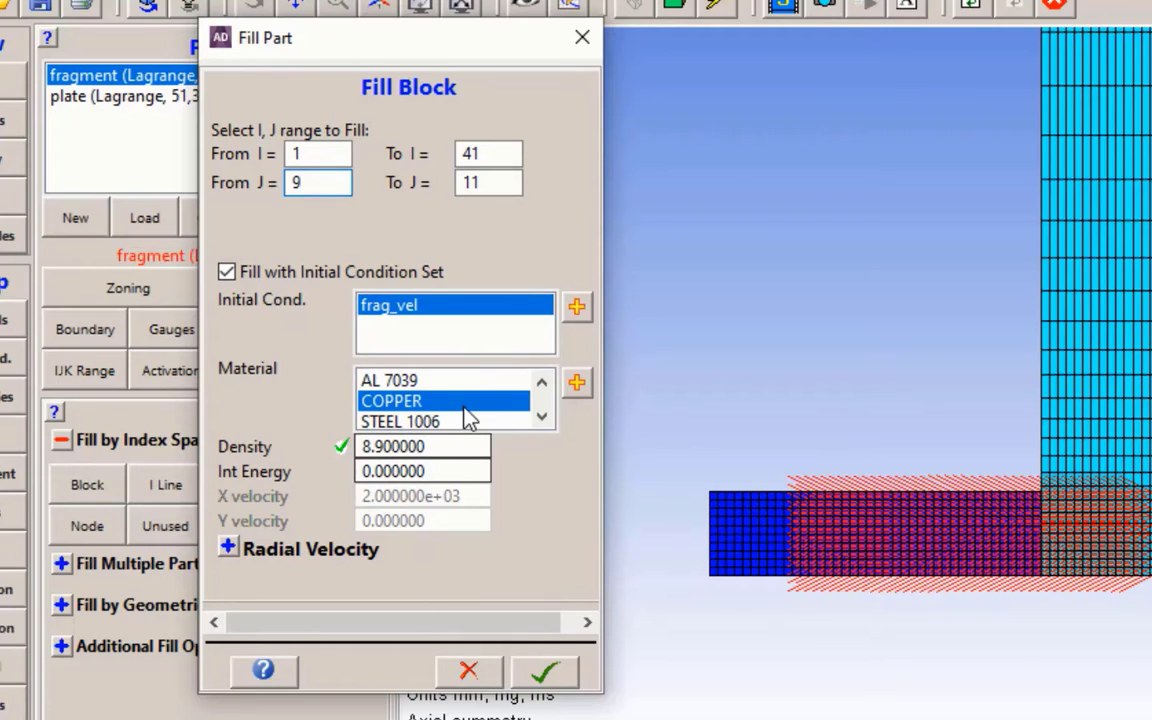
{"action": "left_click", "coordinate": [545, 676]}
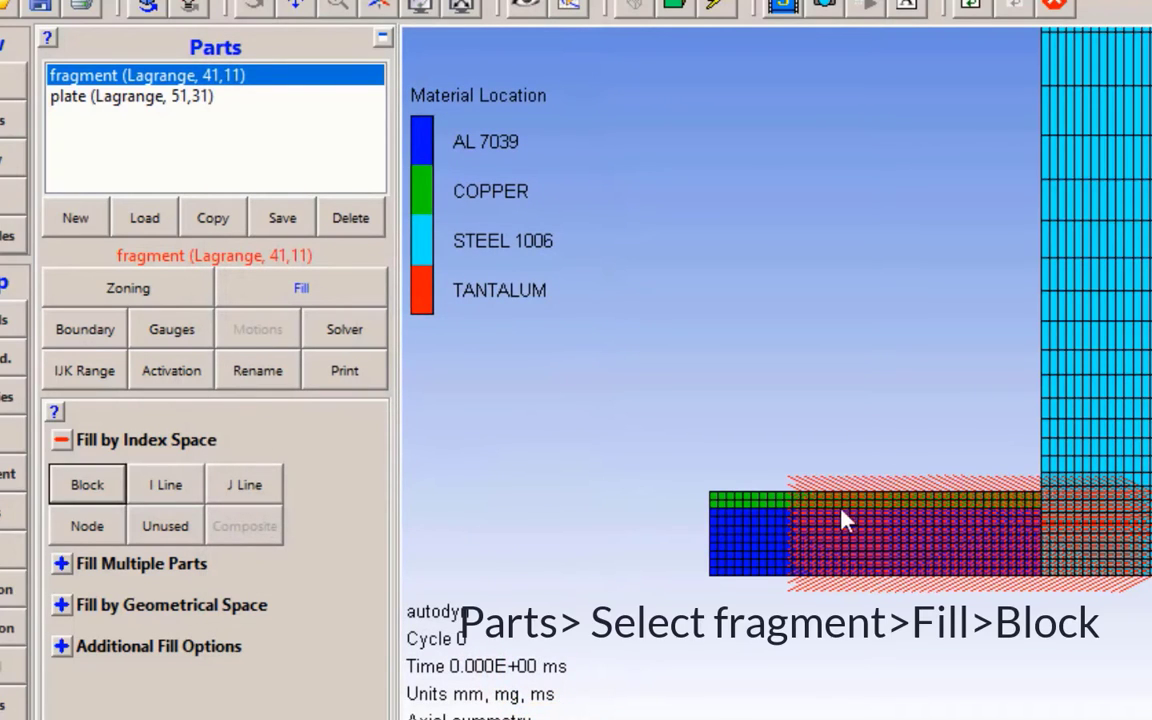
- Define another block fill range on the fragment, from I 11 to 31 and J 1 to 4
{"action": "left_click", "coordinate": [210, 80]}
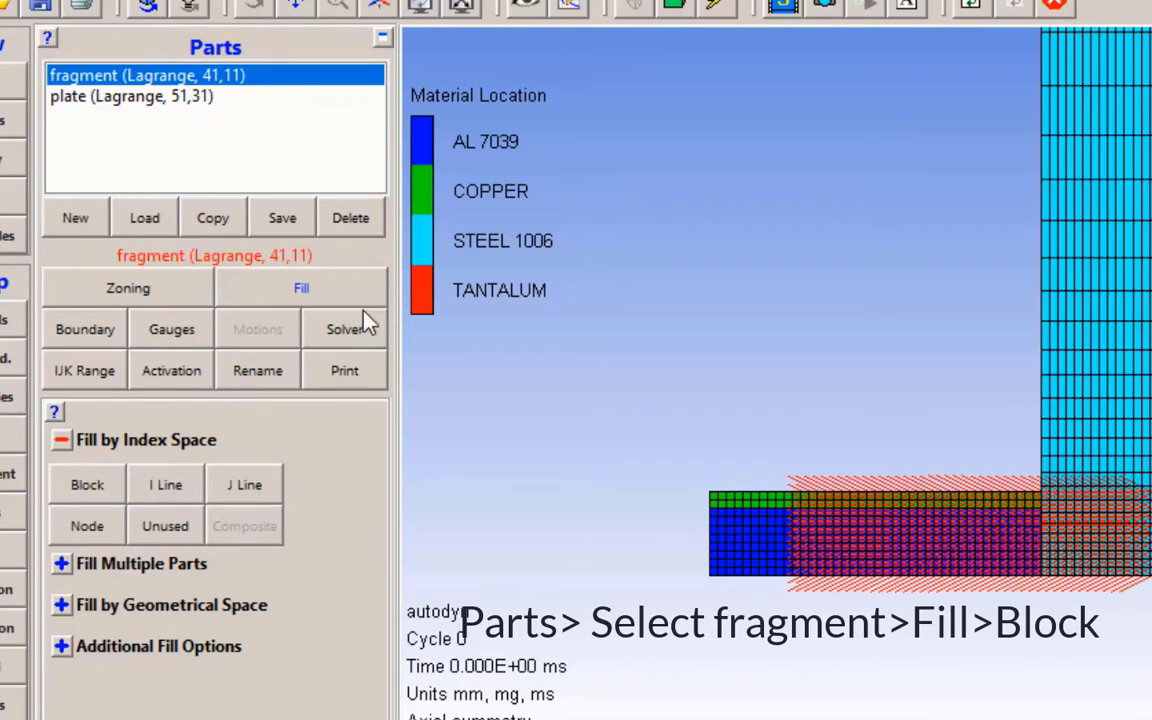
{"action": "left_click", "coordinate": [88, 486]}
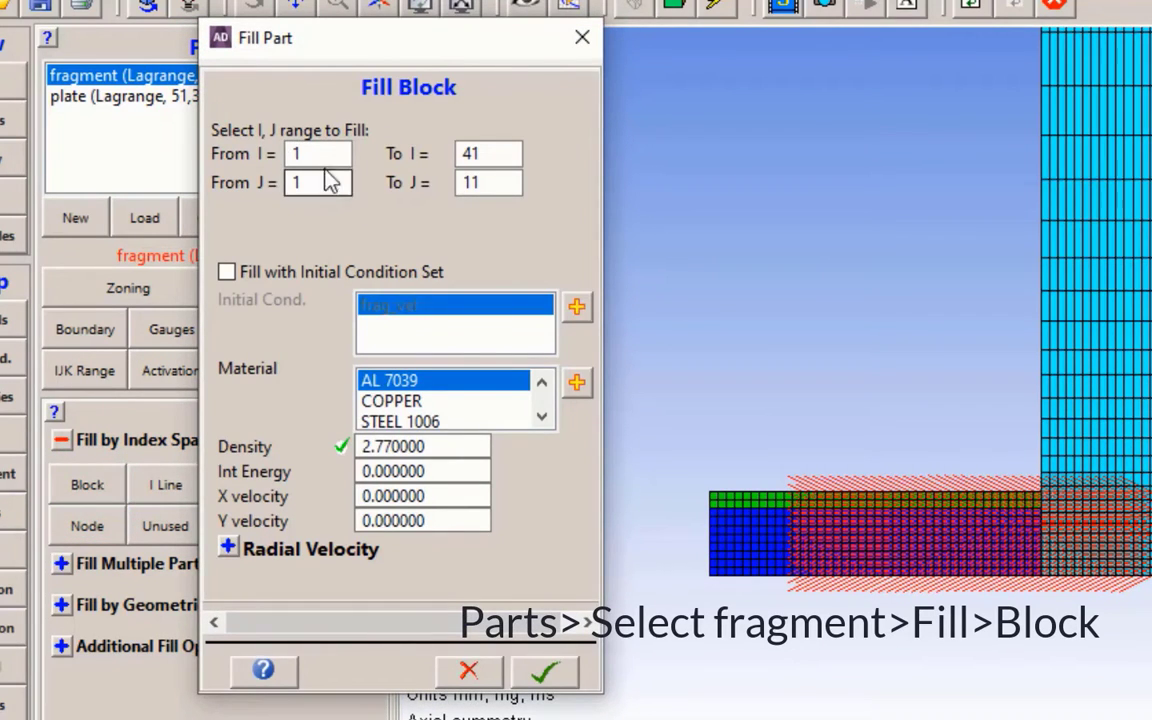
{"action": "left_click_drag", "start_coordinate": [271, 162], "coordinate": [212, 159]}
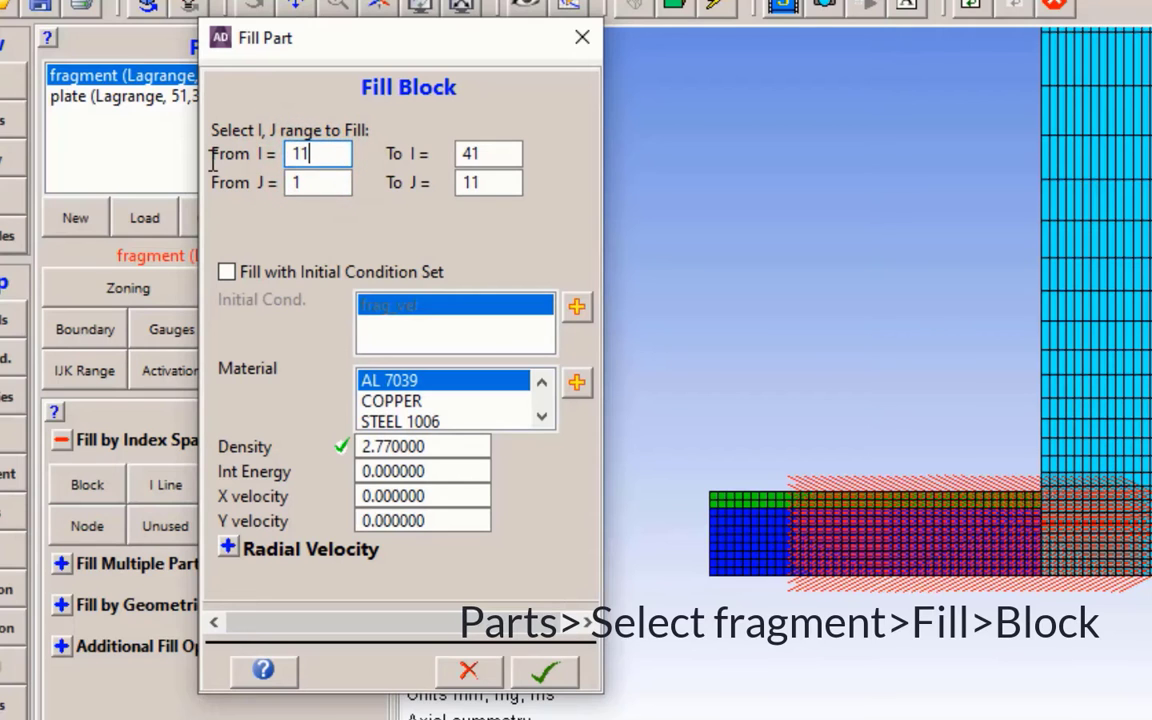
{"action": "type", "text": "31"}
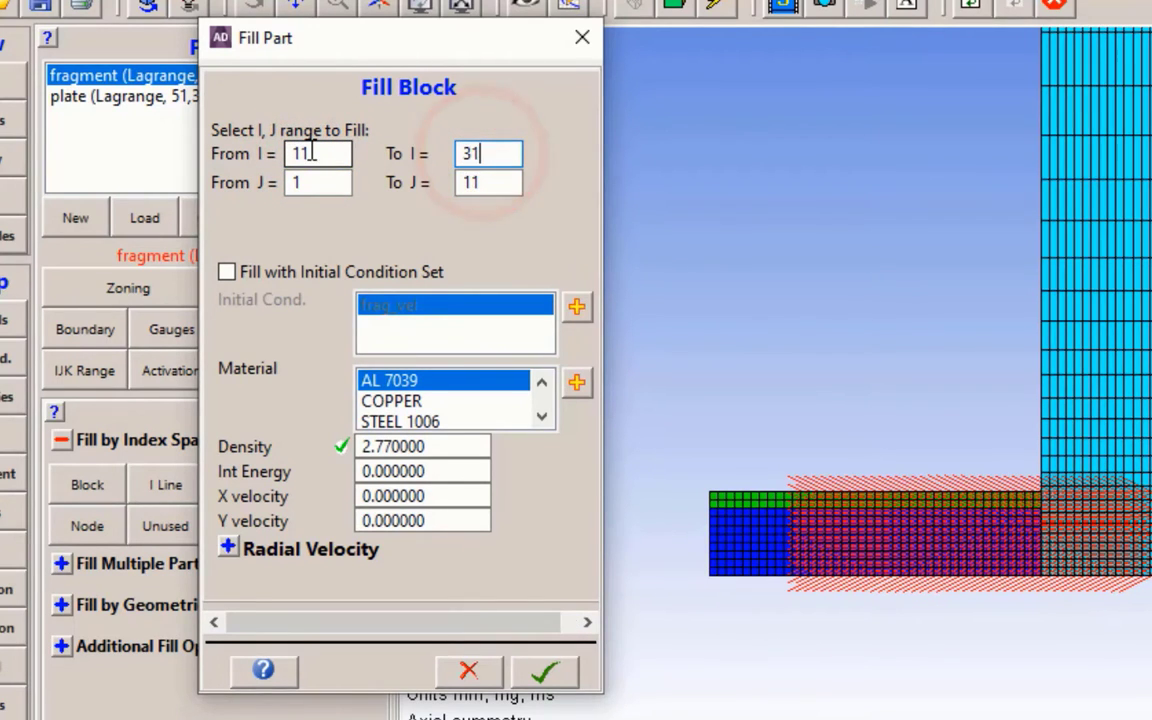
{"action": "left_click_drag", "start_coordinate": [310, 184], "coordinate": [136, 185]}
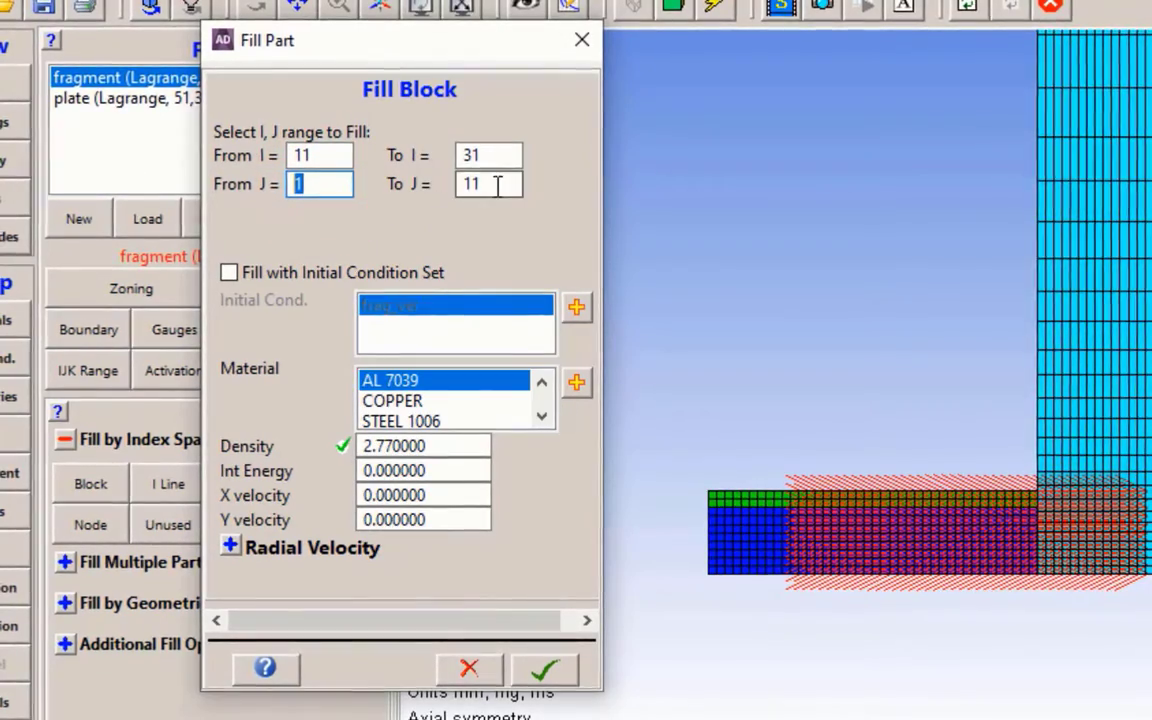
{"action": "left_click_drag", "start_coordinate": [492, 184], "coordinate": [272, 199]}
{"action": "type", "text": "4"}
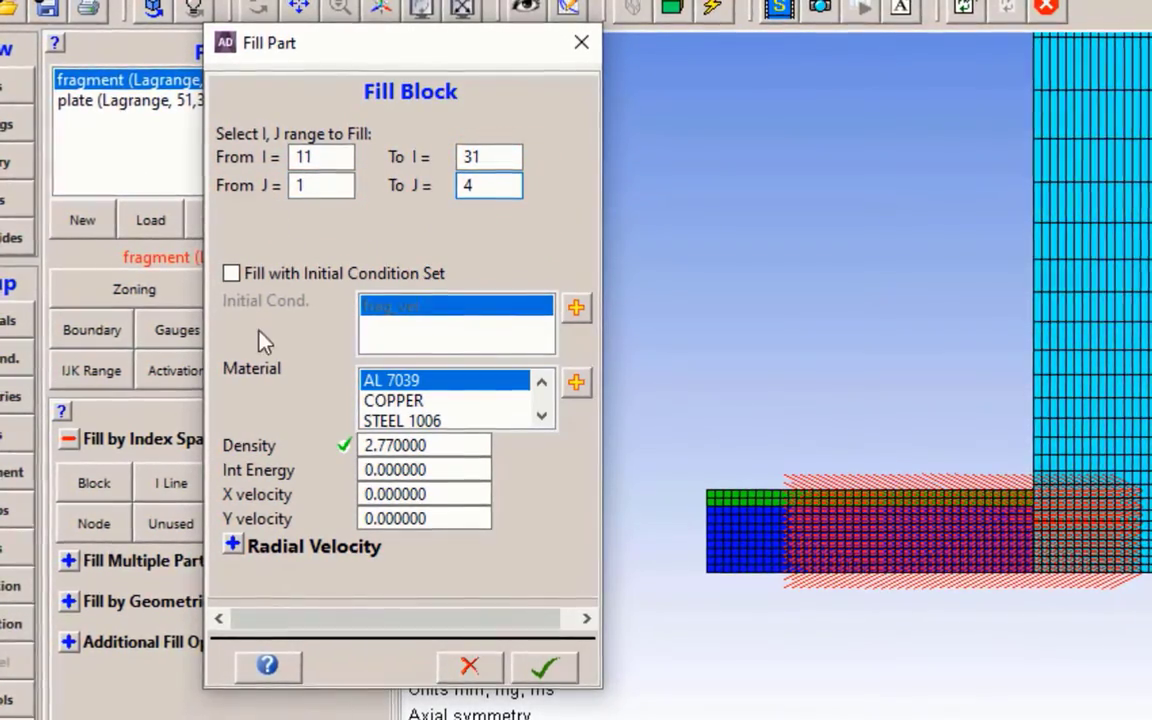
- Fill this fragment block with TANTALUM using the frag_vel initial condition set
{"action": "left_click", "coordinate": [280, 275]}
{"action": "left_click", "coordinate": [540, 415]}
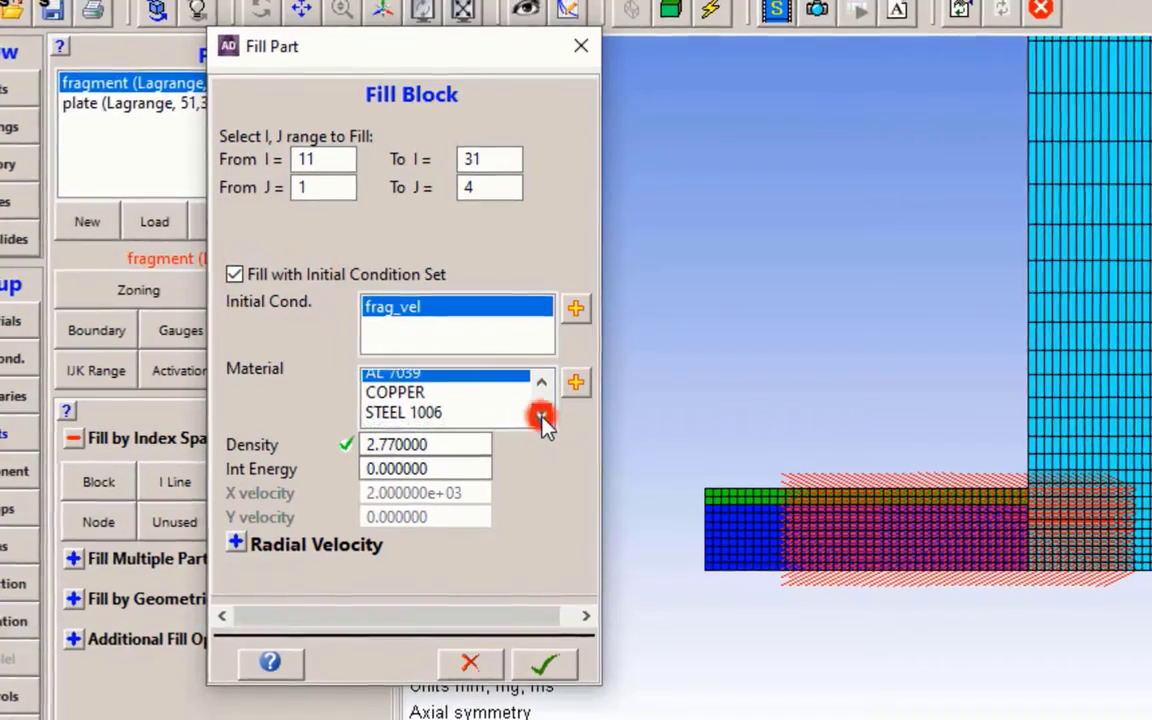
{"action": "left_click", "coordinate": [540, 415]}
{"action": "left_click", "coordinate": [435, 400]}
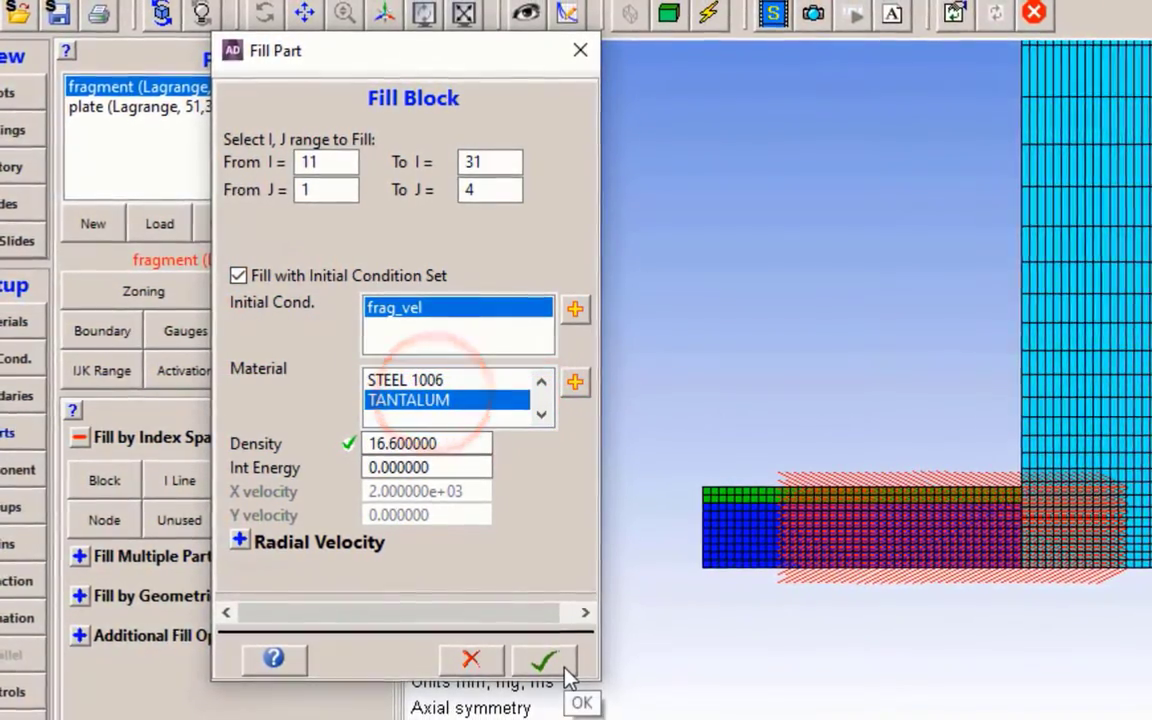
{"action": "left_click", "coordinate": [548, 662]}
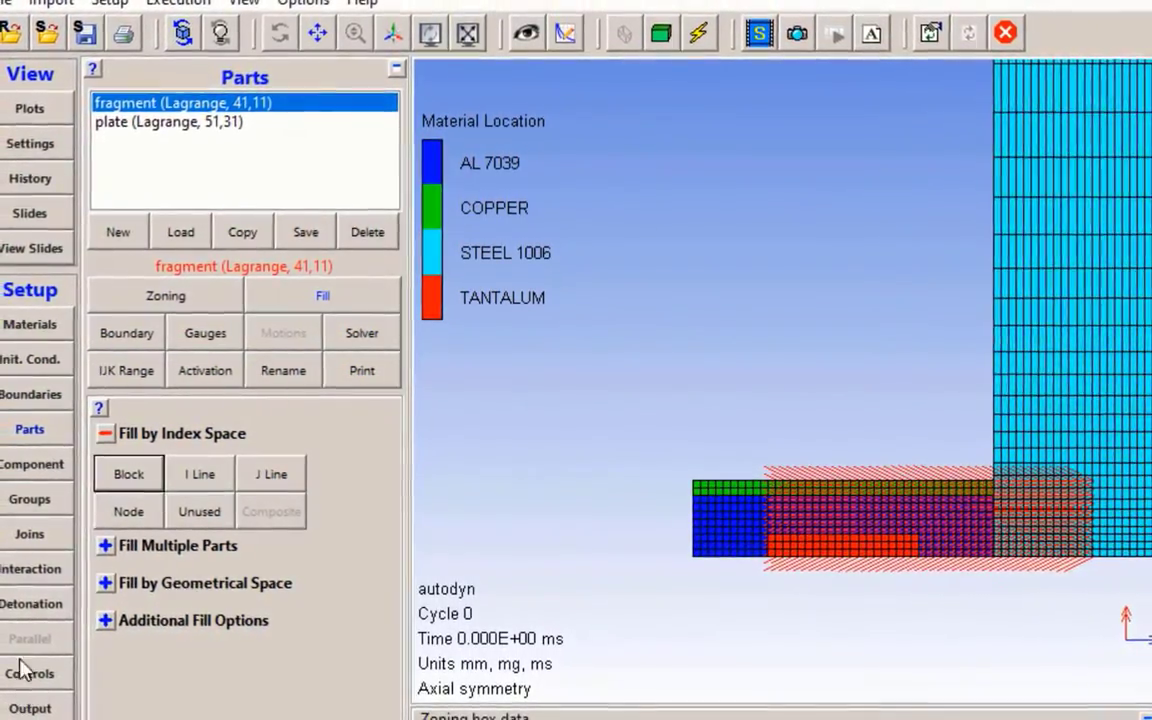
- Display the material location plot of both parts rotated by 270 degrees, keeping the vectors shown
{"action": "left_click", "coordinate": [24, 112]}
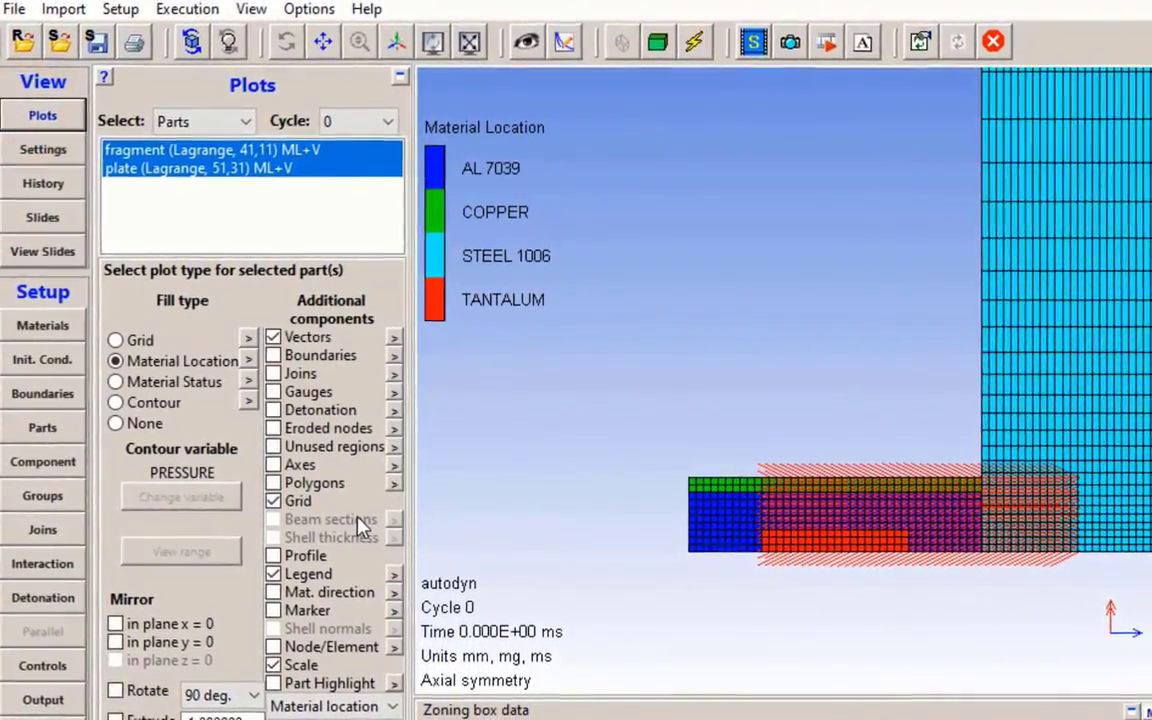
{"action": "left_click", "coordinate": [276, 338]}
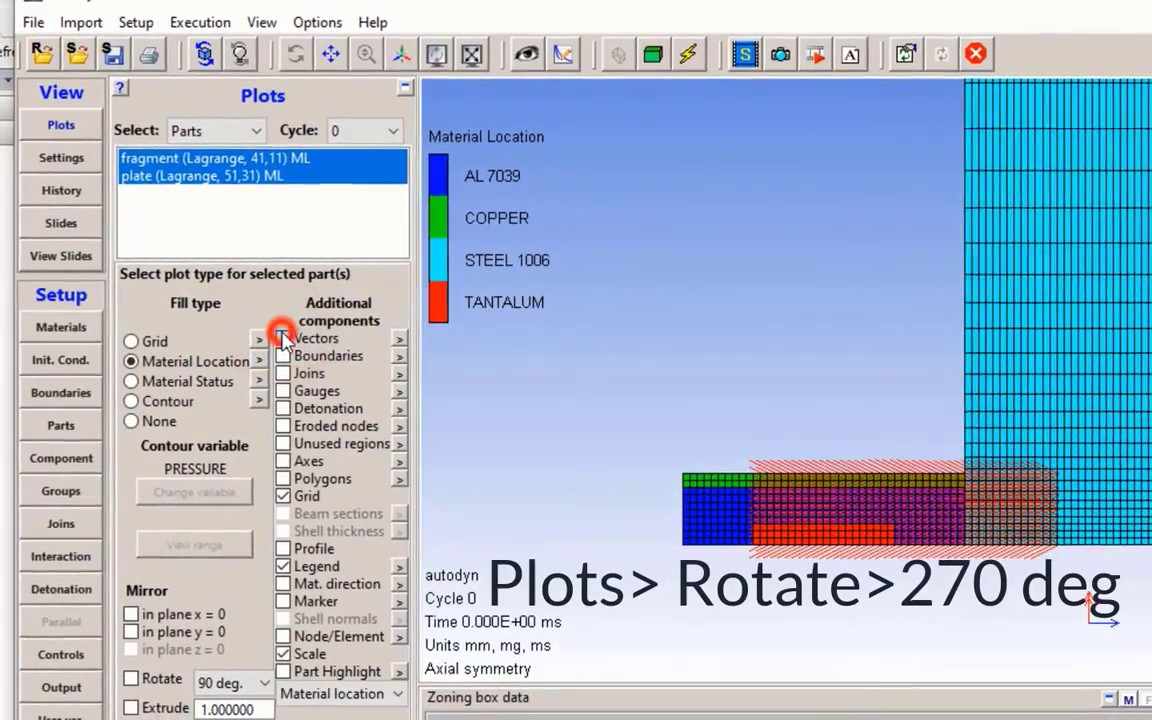
{"action": "left_click", "coordinate": [282, 340]}
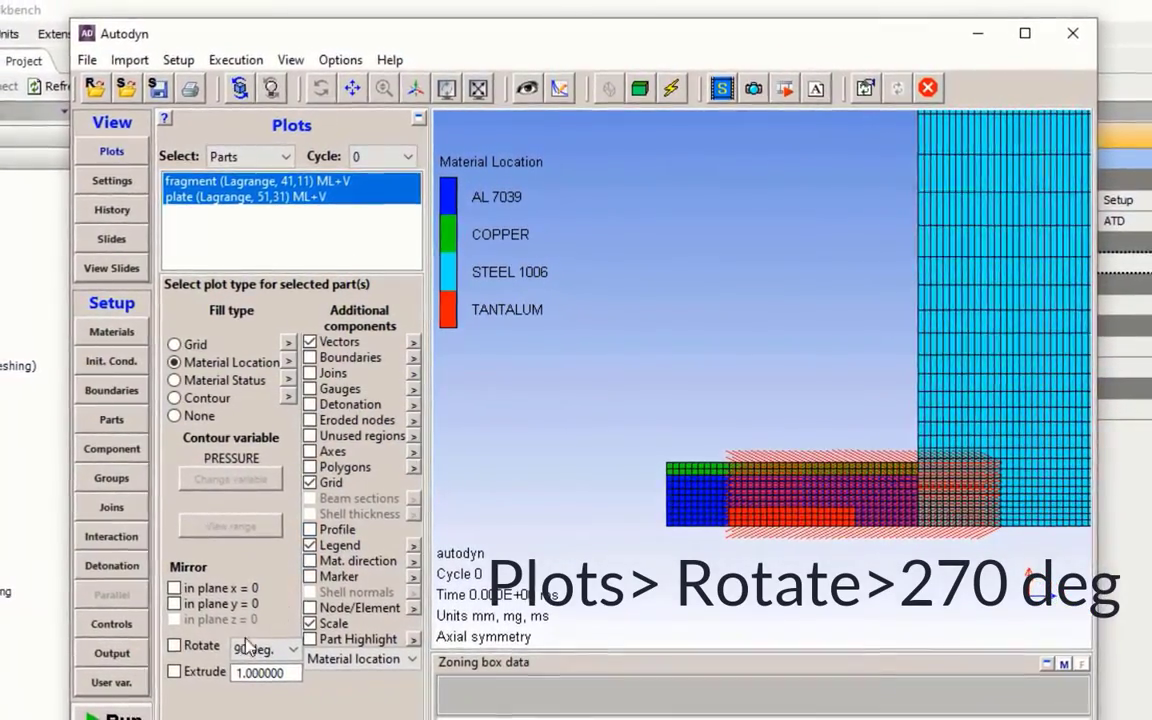
{"action": "left_click", "coordinate": [198, 645]}
{"action": "left_click", "coordinate": [294, 648]}
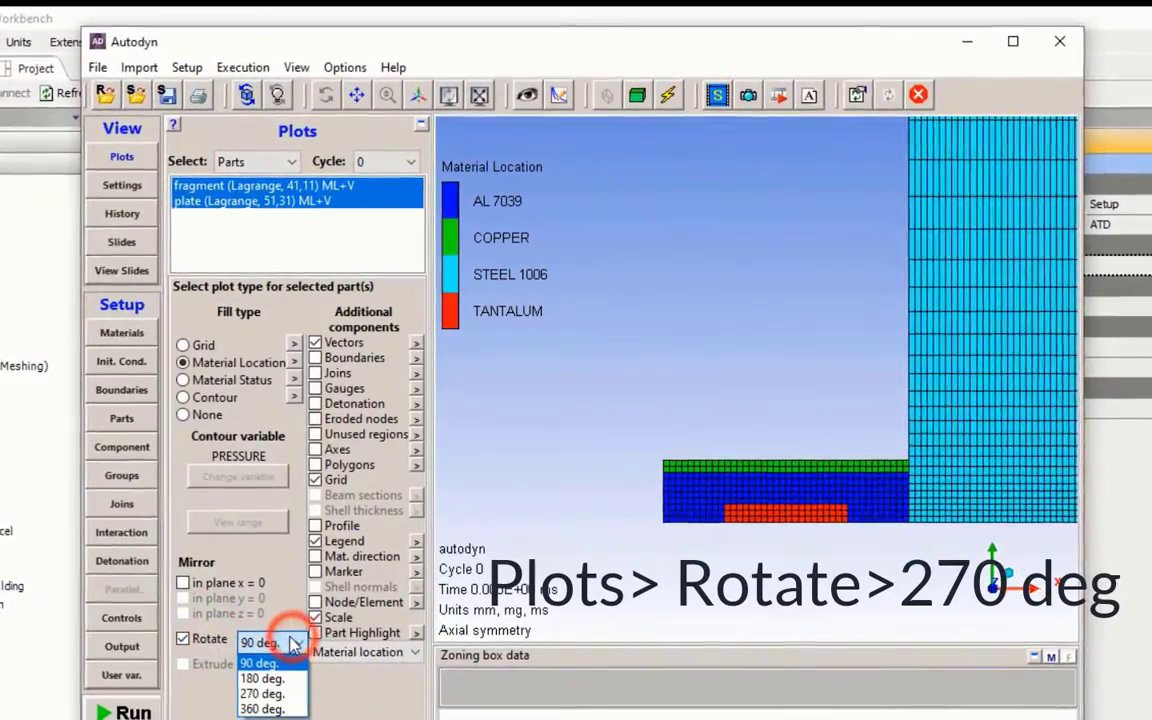
{"action": "left_click", "coordinate": [264, 691]}
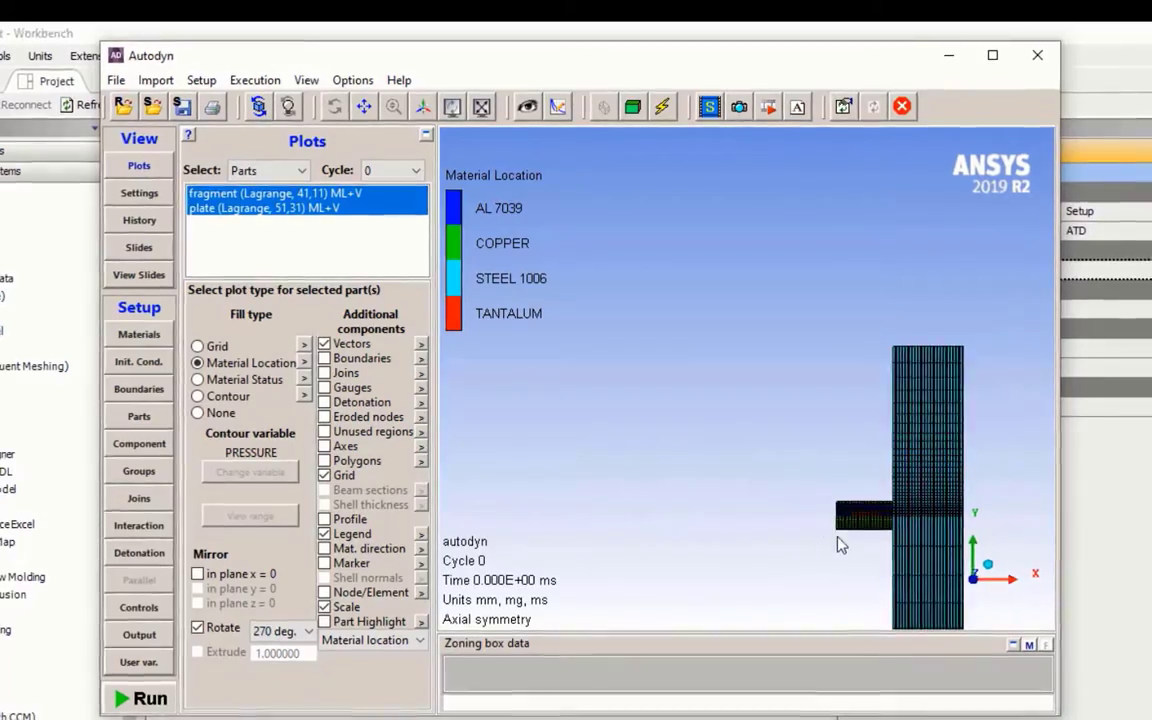
- Inspect the revolved fragment and plate cutaway in 3D, and set the plot rotation to 360 degrees
{"action": "left_click", "coordinate": [364, 106]}
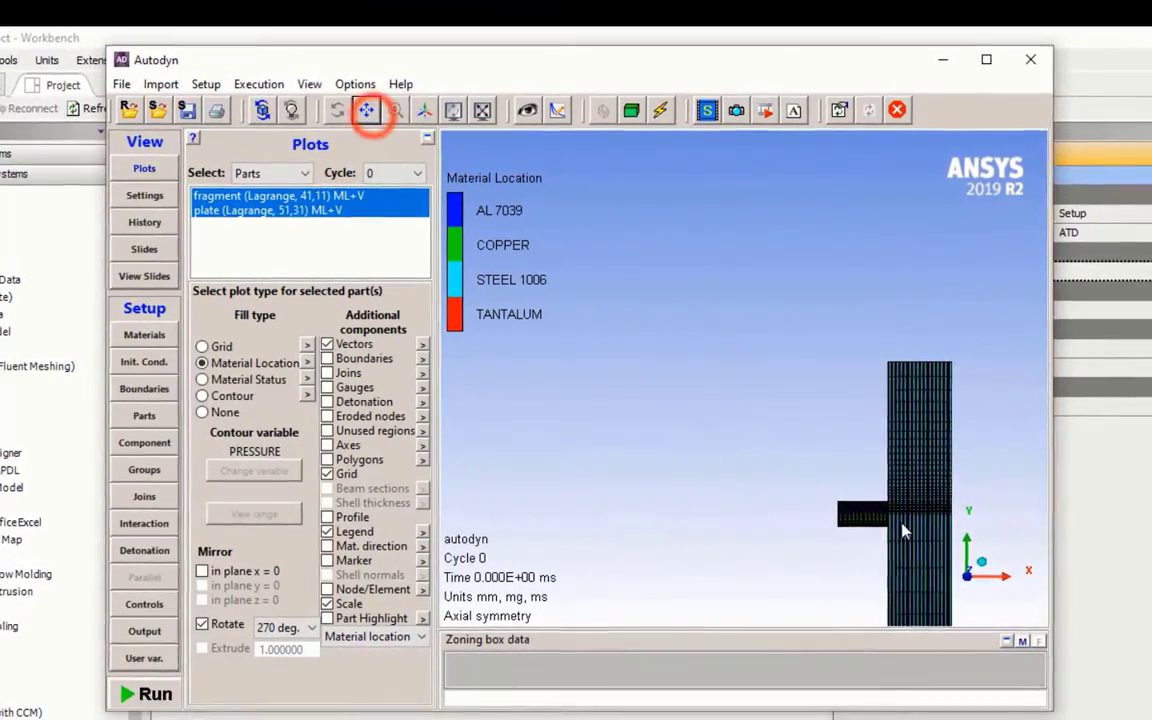
{"action": "left_click_drag", "start_coordinate": [903, 530], "coordinate": [728, 342]}
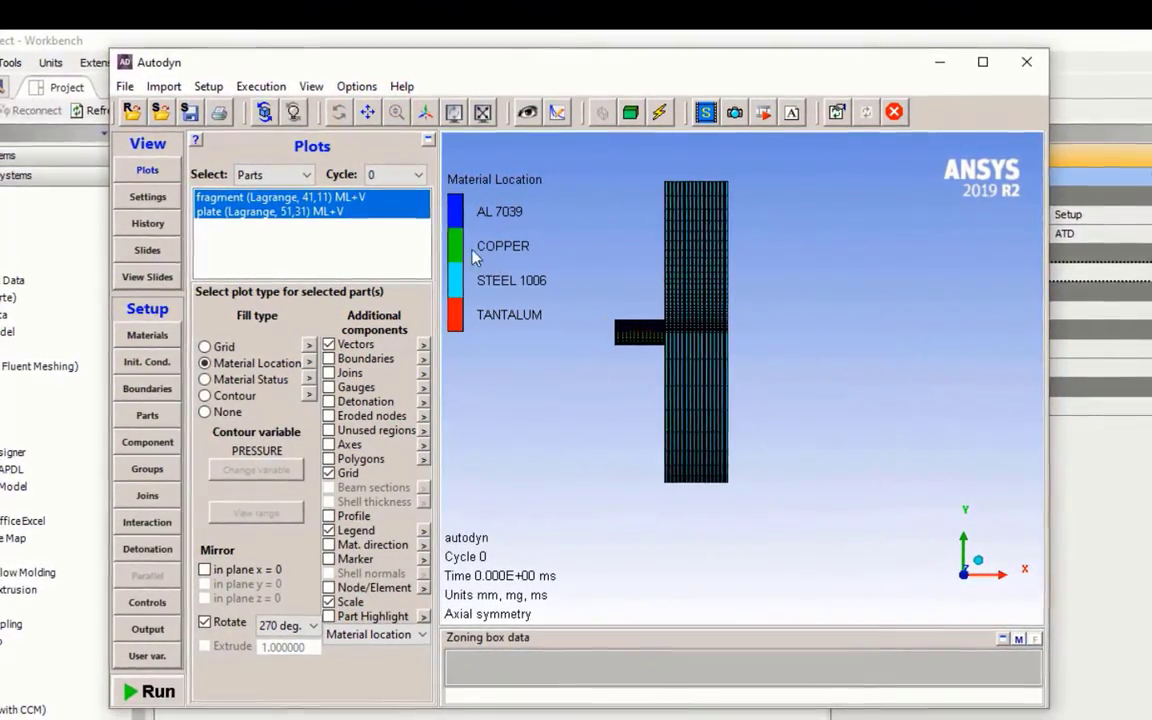
{"action": "left_click", "coordinate": [340, 113]}
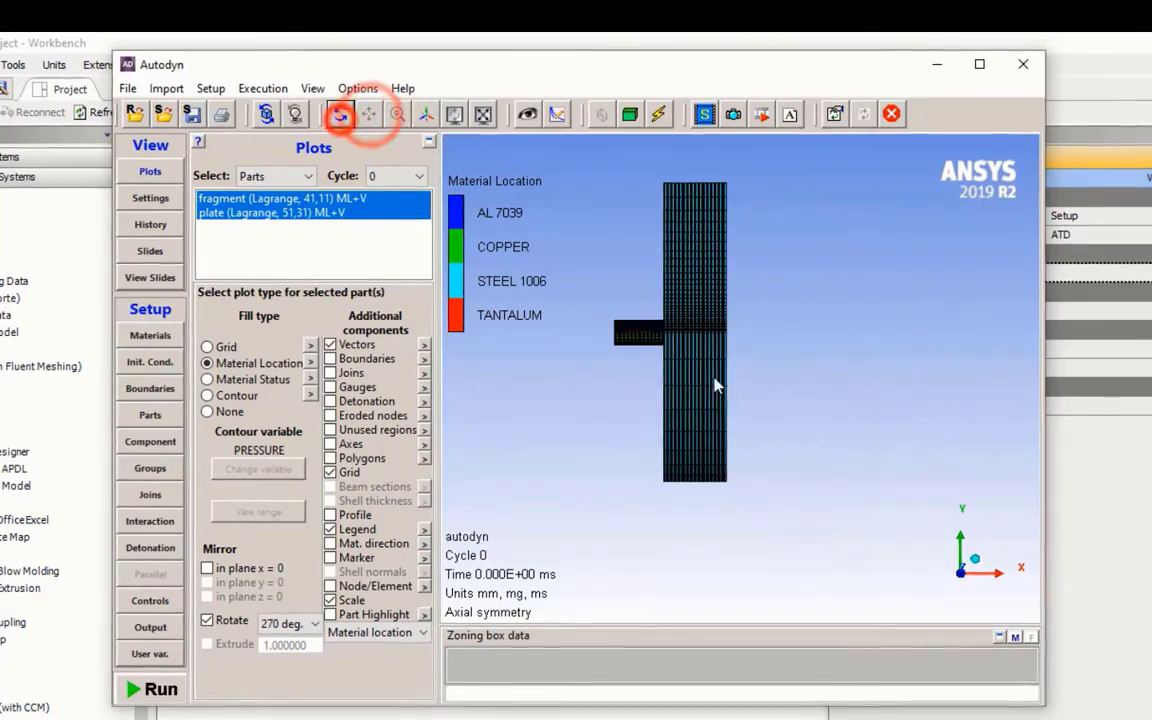
{"action": "left_click_drag", "start_coordinate": [693, 387], "coordinate": [600, 320]}
{"action": "scroll", "coordinate": [602, 316], "scroll_direction": "up", "scroll_amount": 8}
{"action": "left_click_drag", "start_coordinate": [766, 362], "coordinate": [771, 398]}
{"action": "scroll", "coordinate": [598, 332], "scroll_direction": "up", "scroll_amount": 4}
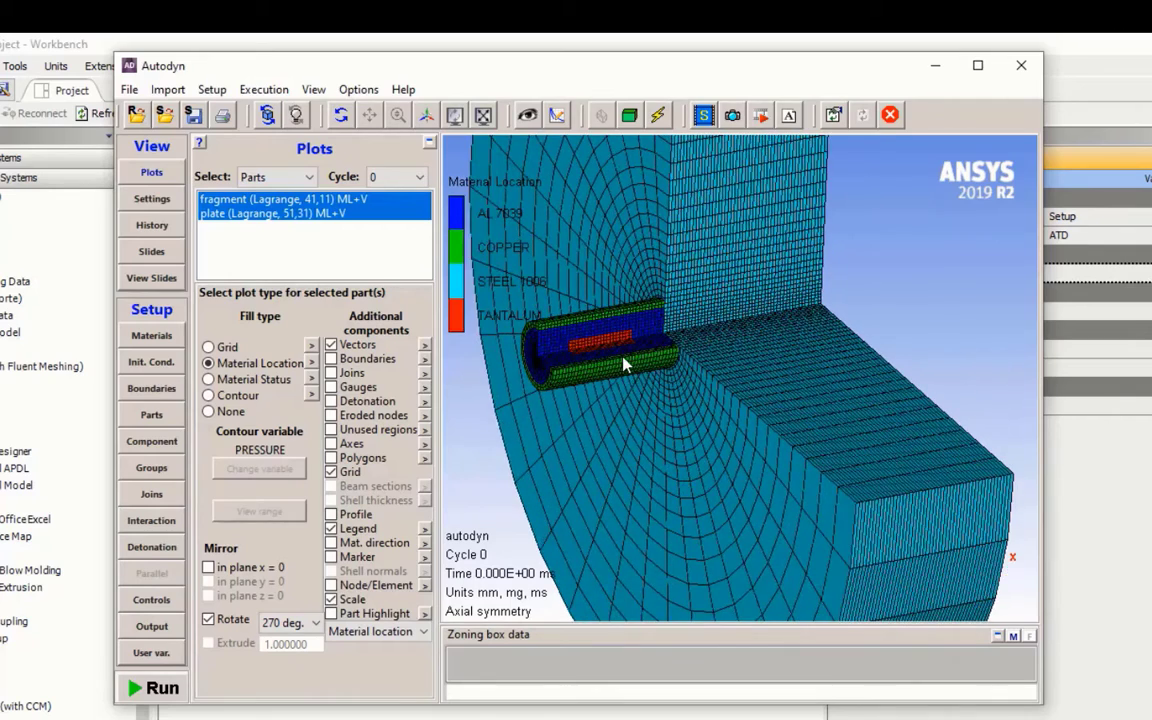
{"action": "left_click", "coordinate": [314, 622]}
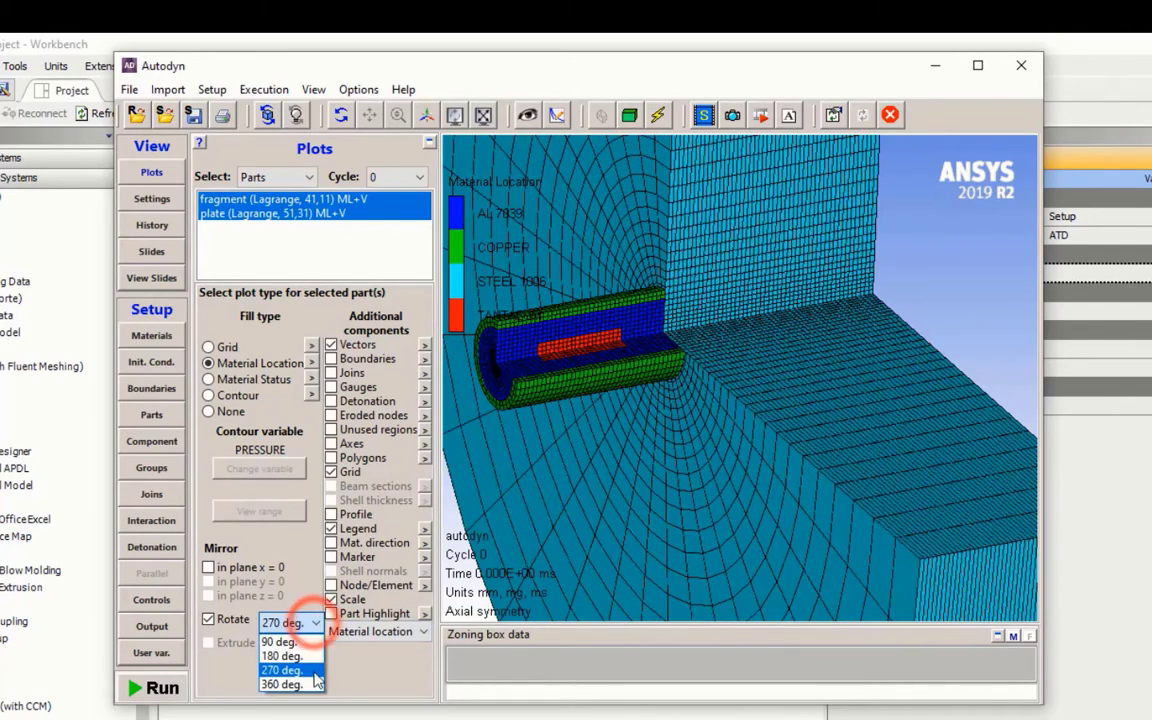
{"action": "left_click", "coordinate": [313, 680]}
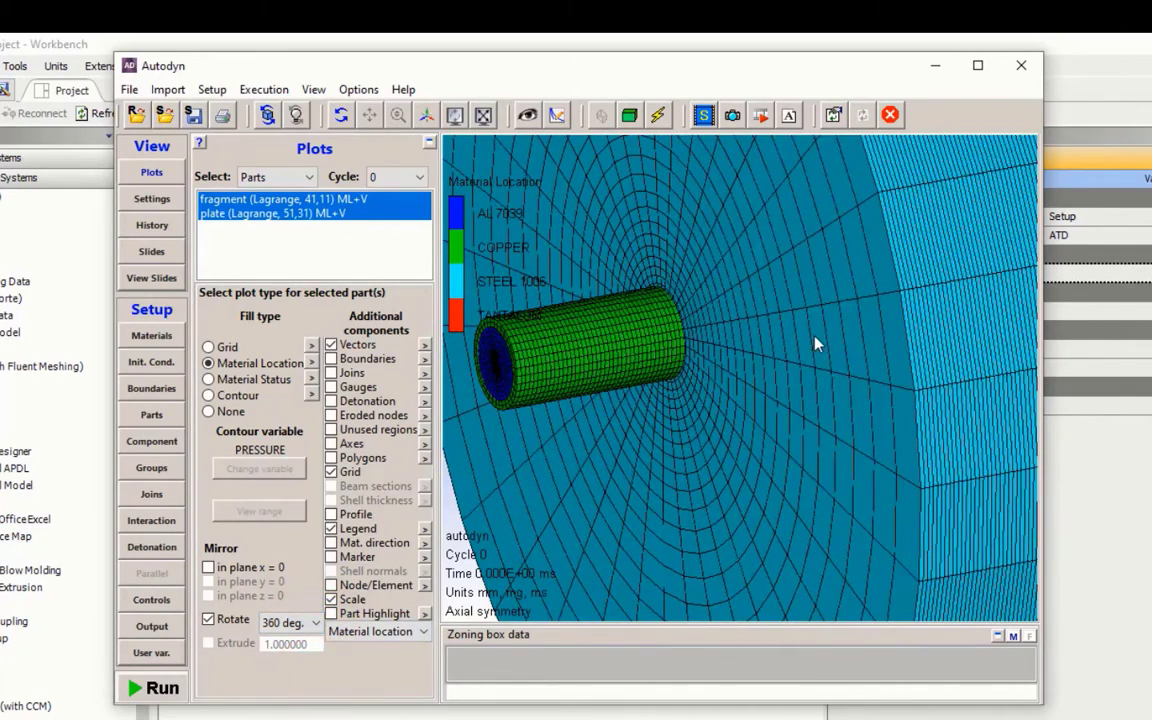
- Set the plot rotation of both parts to 270 degrees and hide the grid lines
{"action": "scroll", "coordinate": [815, 344], "scroll_direction": "down", "scroll_amount": 5}
{"action": "left_click", "coordinate": [315, 624]}
{"action": "left_click", "coordinate": [285, 680]}
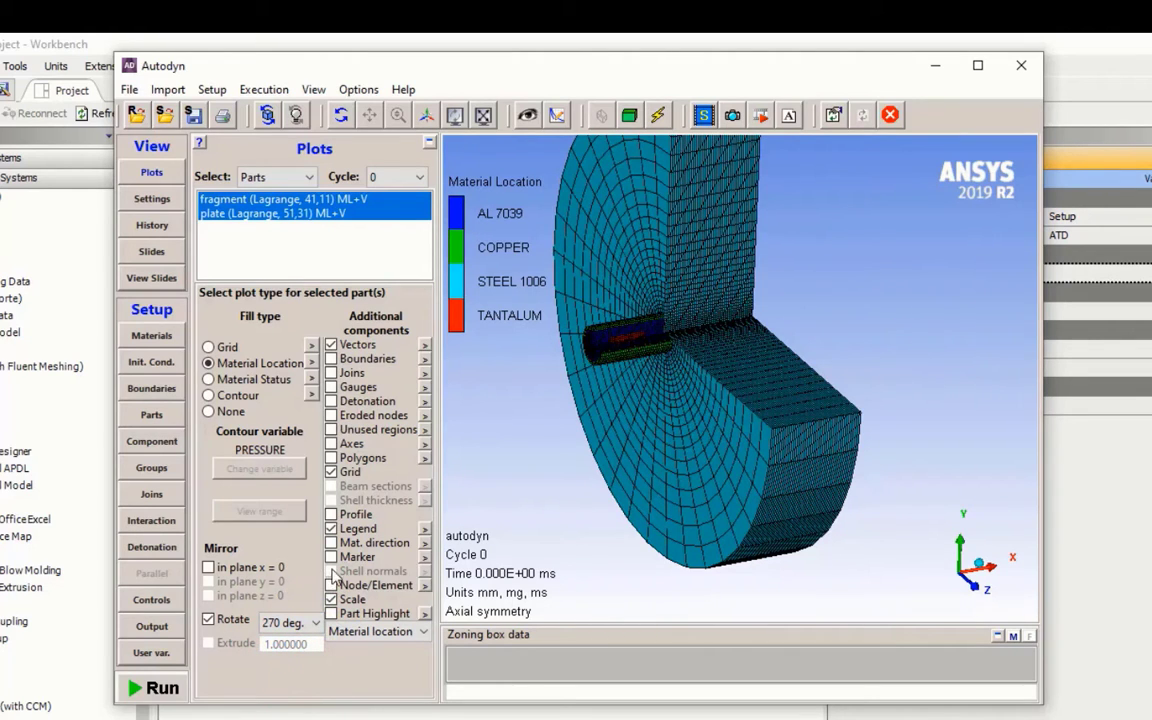
{"action": "left_click", "coordinate": [331, 472]}
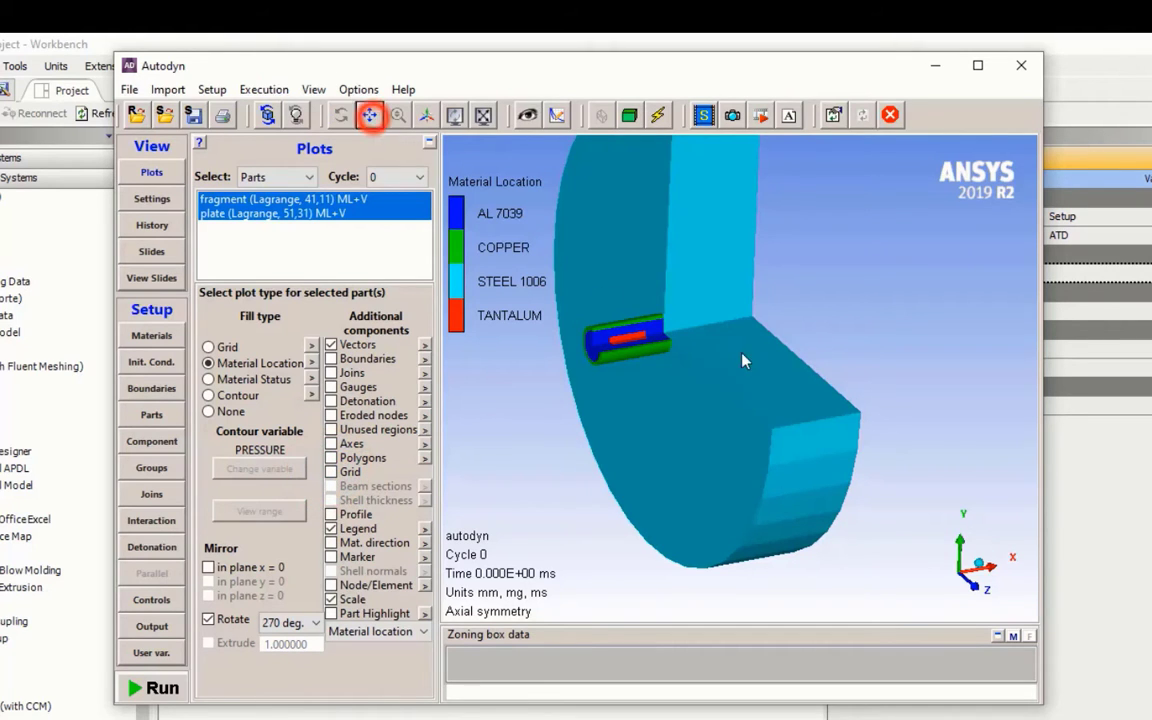
{"action": "left_click_drag", "start_coordinate": [743, 361], "coordinate": [768, 374]}
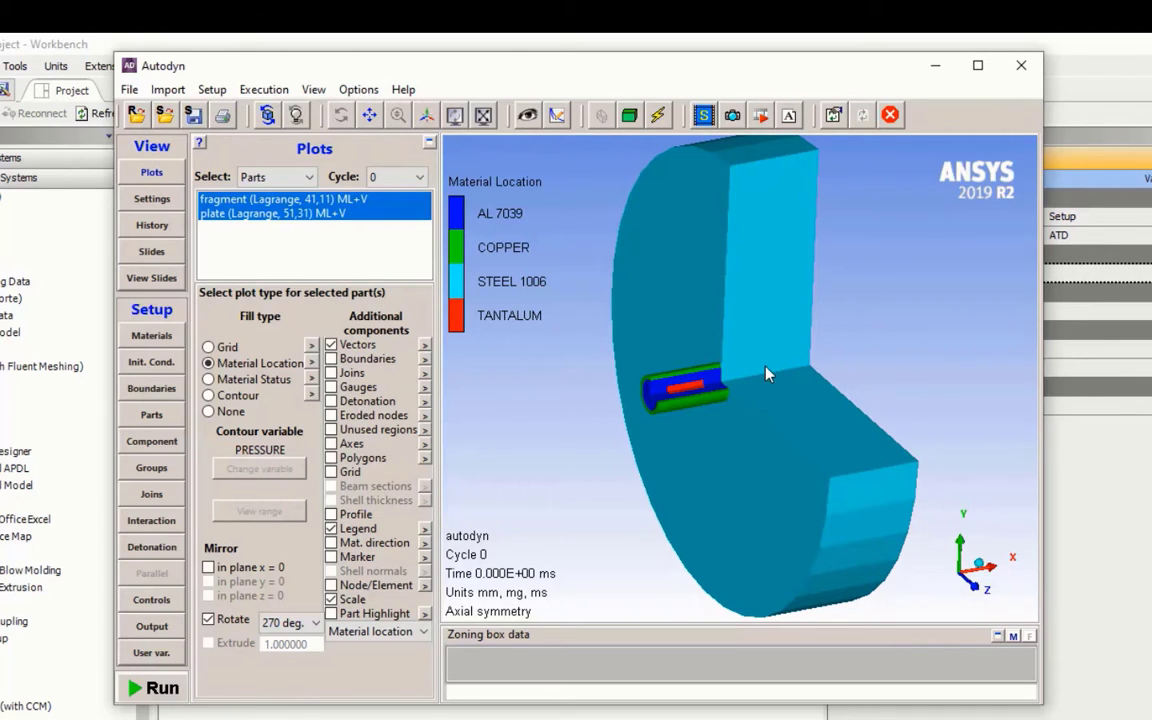
- Apply the clamp boundary to the plate's J line at J 31 from I 1 to 51, and display boundaries in the plot
{"action": "left_click", "coordinate": [151, 414]}
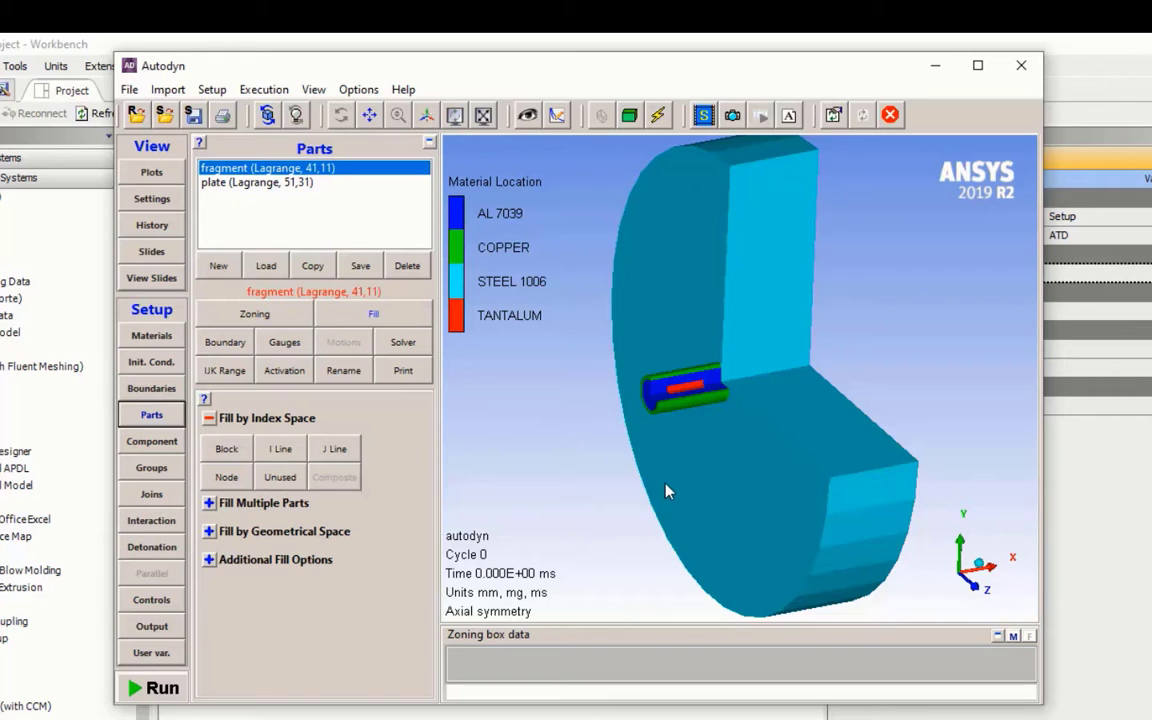
{"action": "scroll", "coordinate": [668, 491], "scroll_direction": "up", "scroll_amount": 3}
{"action": "scroll", "coordinate": [668, 491], "scroll_direction": "down", "scroll_amount": 4}
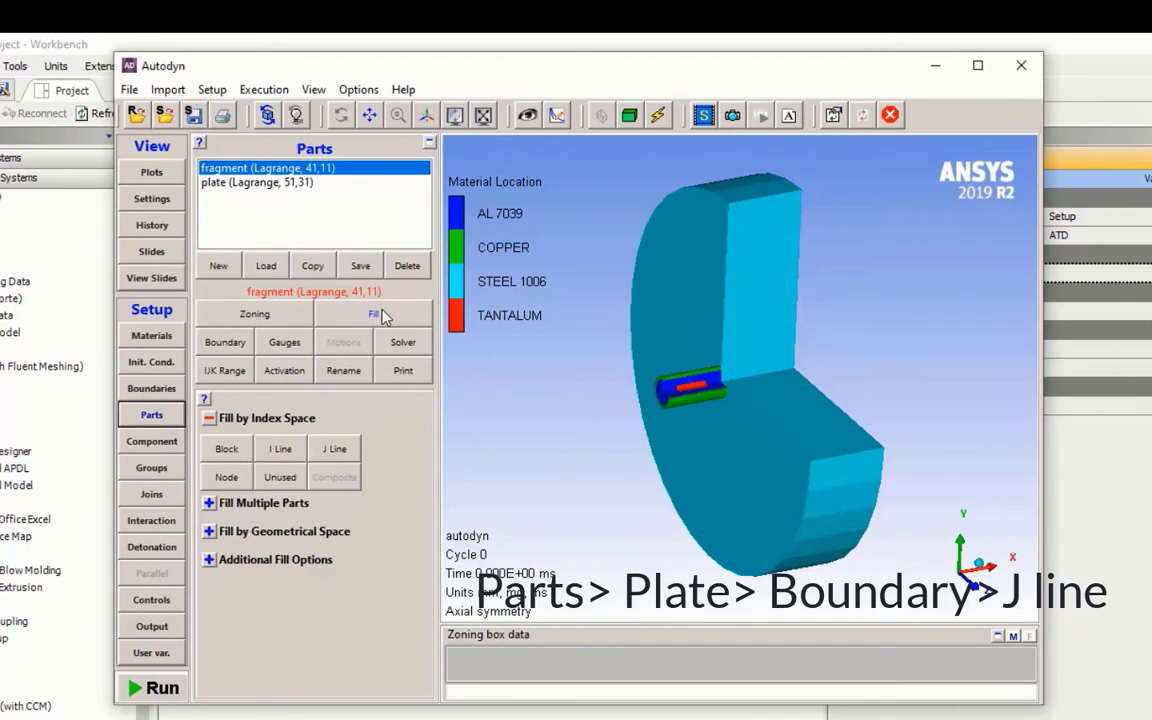
{"action": "left_click", "coordinate": [279, 184]}
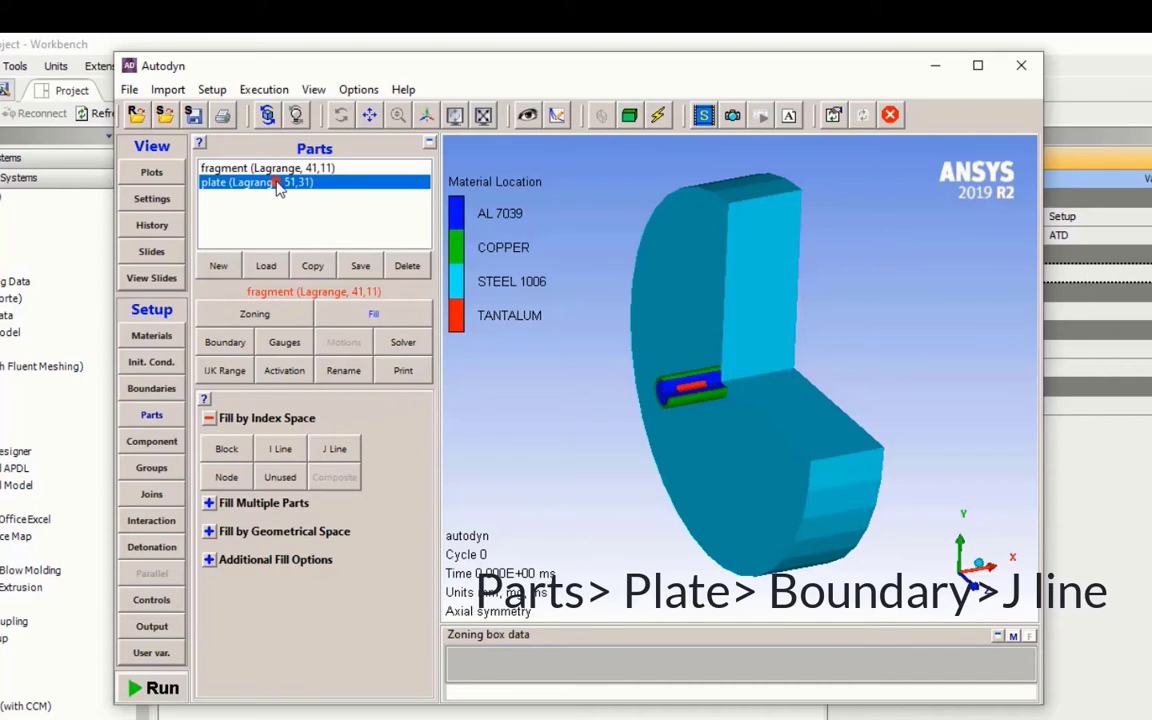
{"action": "left_click", "coordinate": [225, 343]}
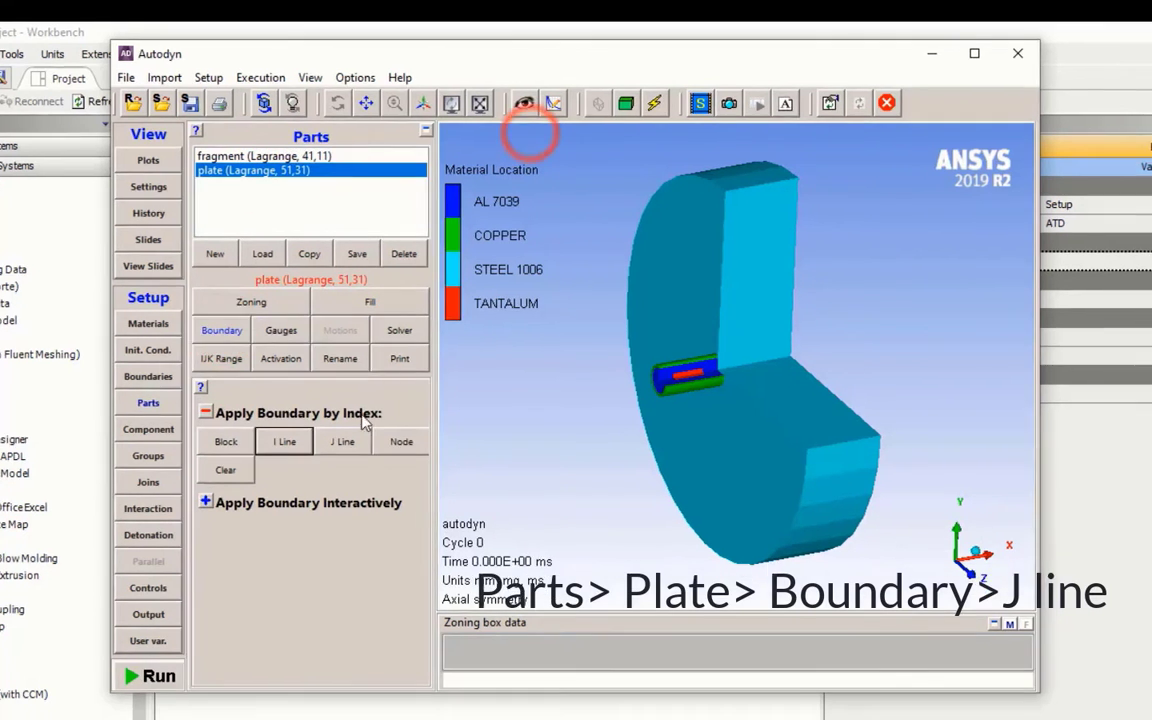
{"action": "left_click", "coordinate": [345, 453]}
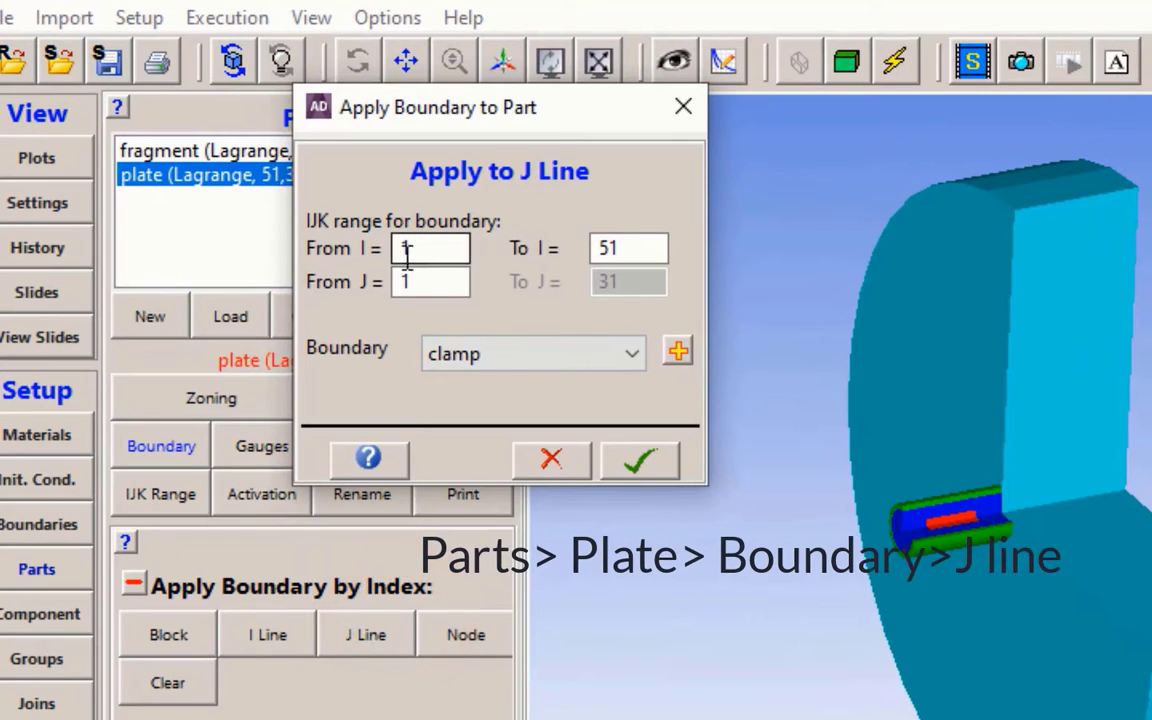
{"action": "double_click", "coordinate": [451, 283]}
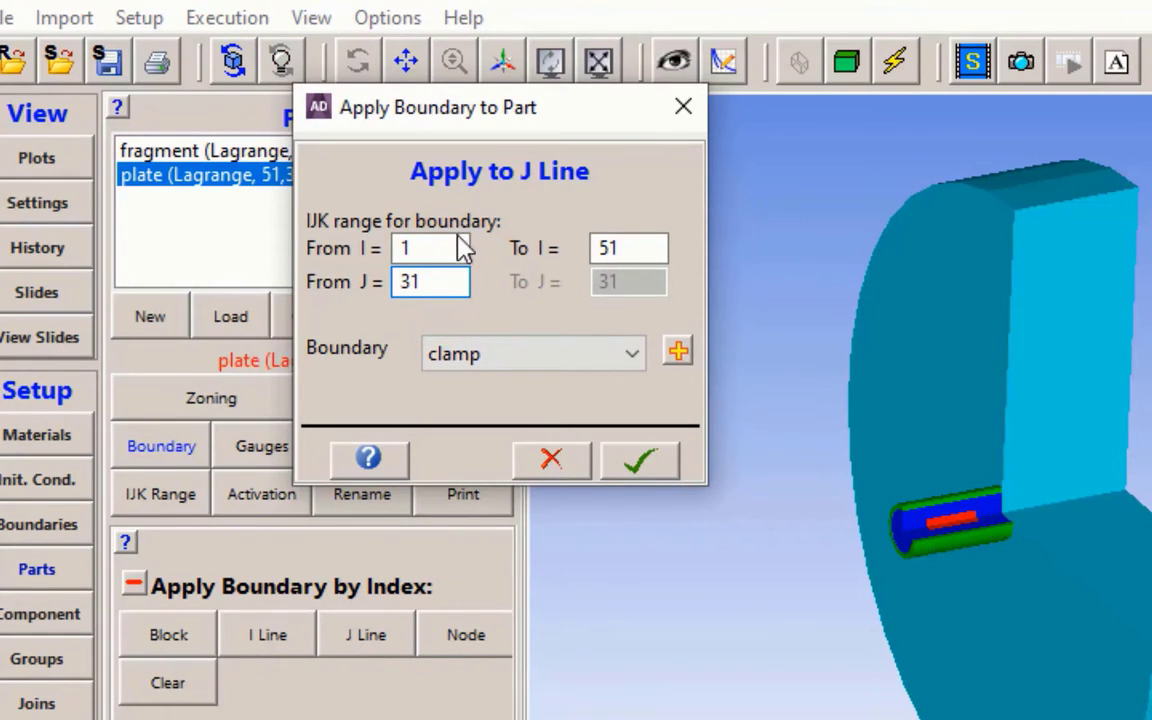
{"action": "left_click", "coordinate": [633, 248]}
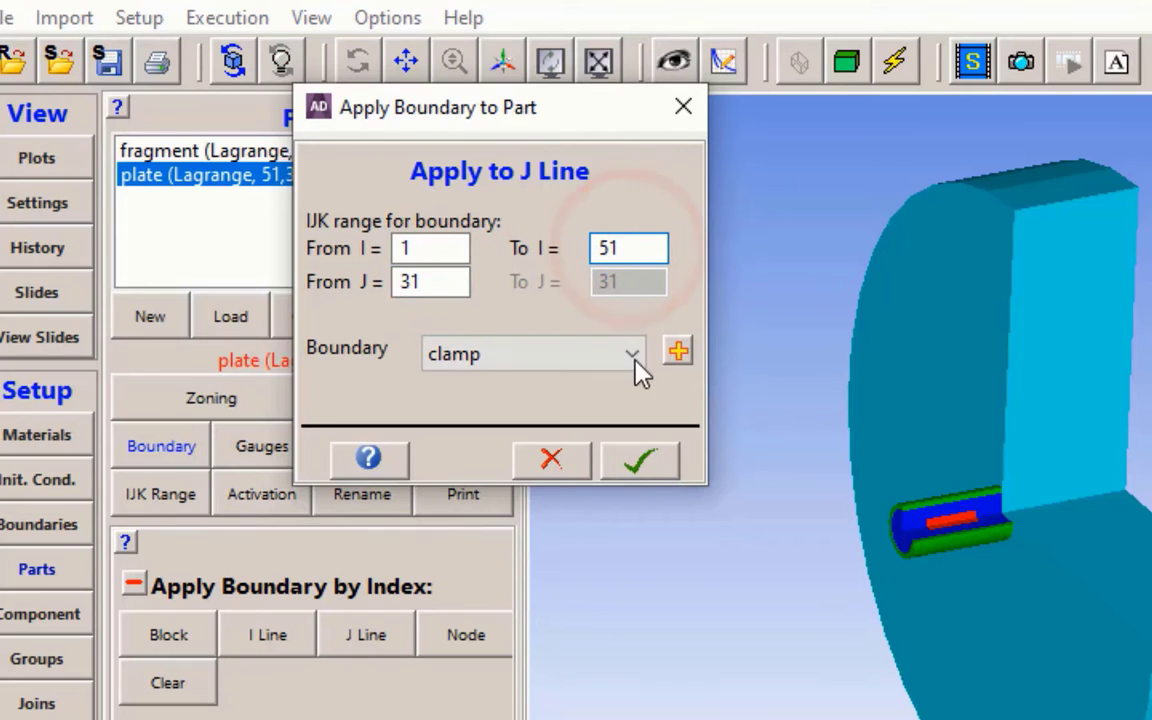
{"action": "double_click", "coordinate": [428, 281]}
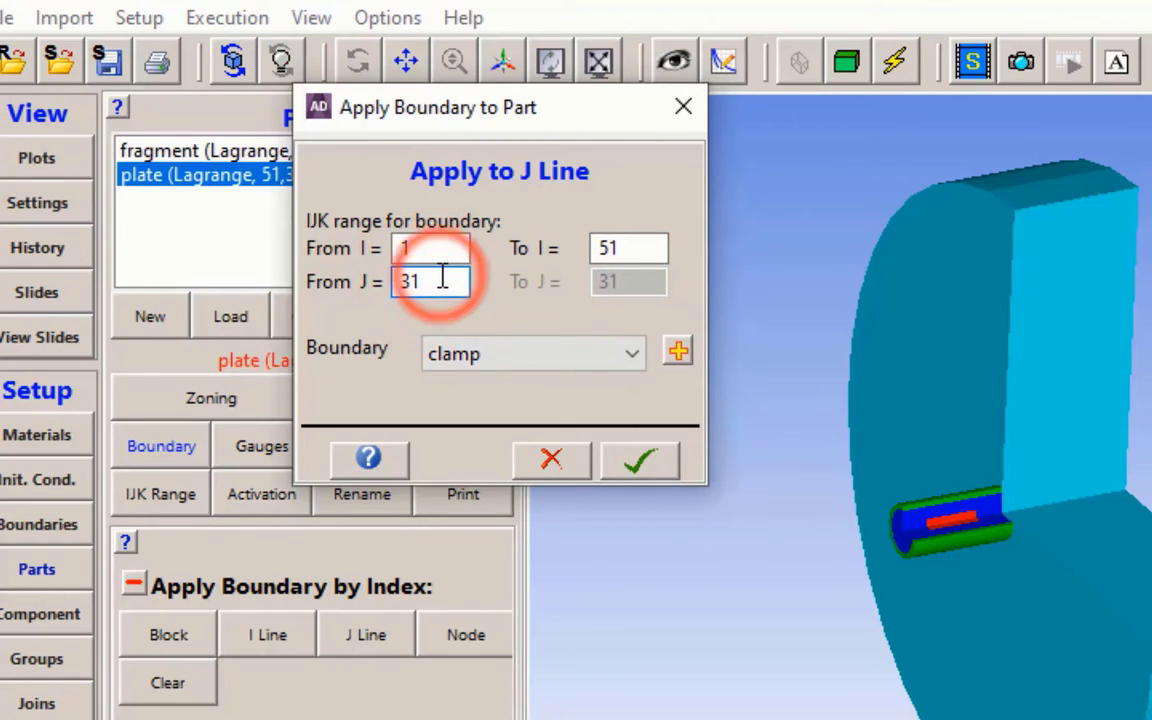
{"action": "left_click", "coordinate": [632, 470]}
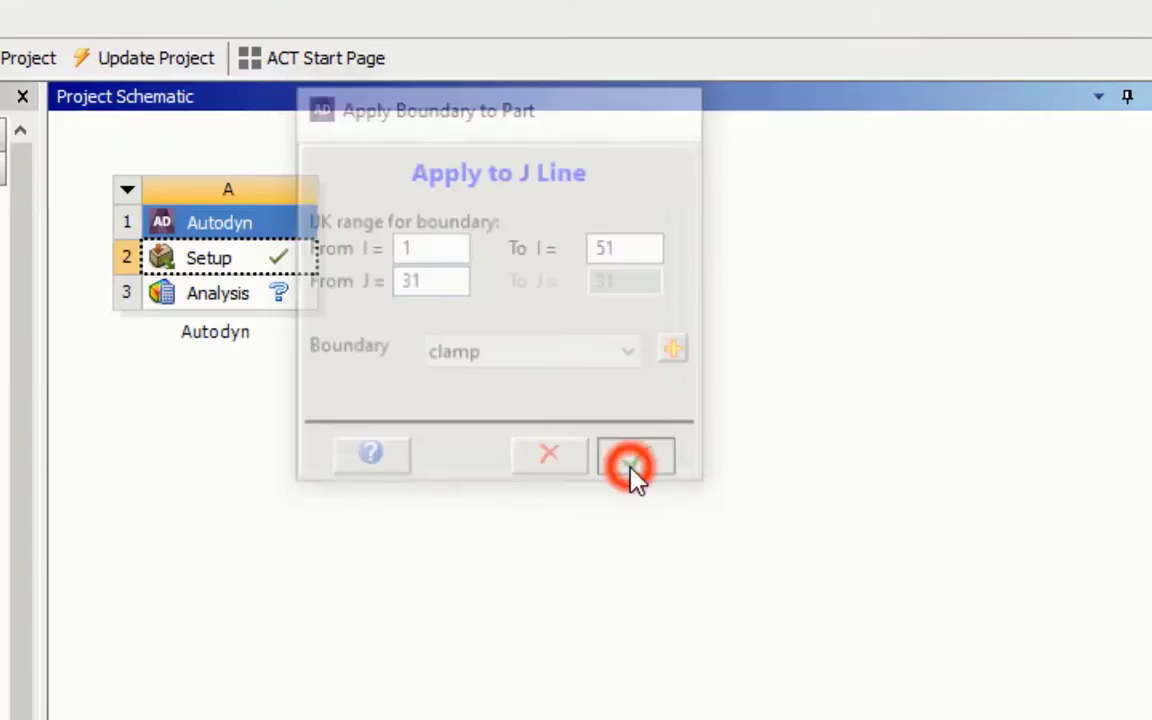
{"action": "left_click", "coordinate": [68, 158]}
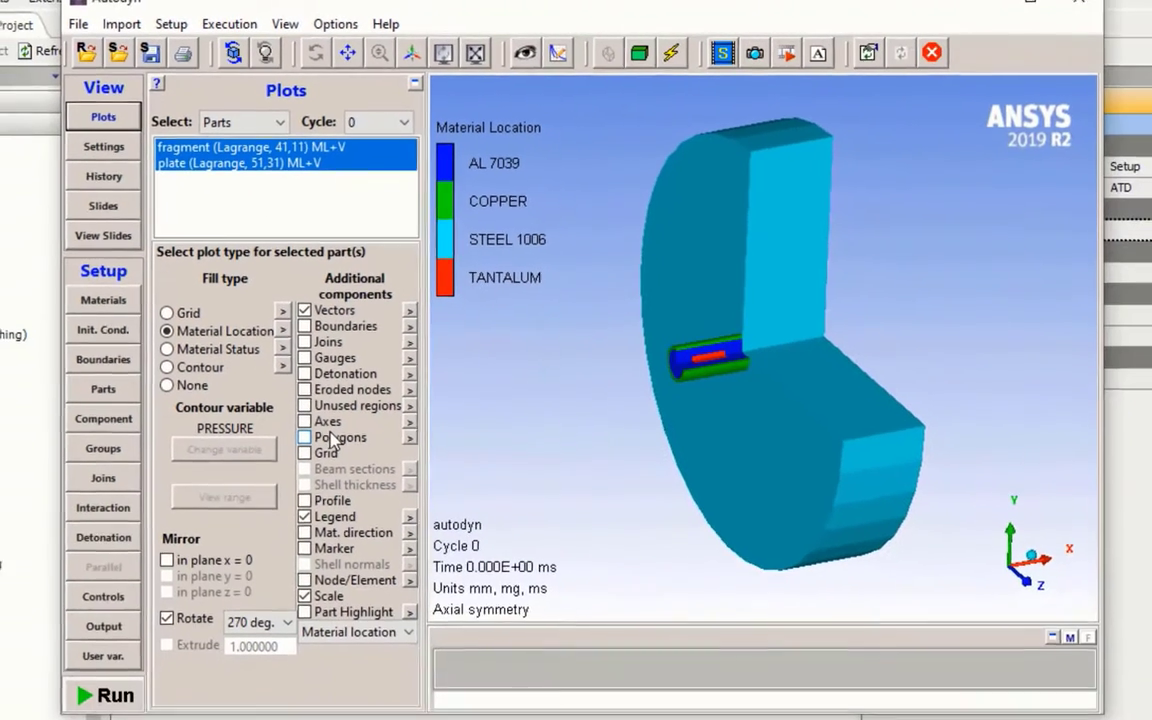
{"action": "left_click", "coordinate": [326, 421]}
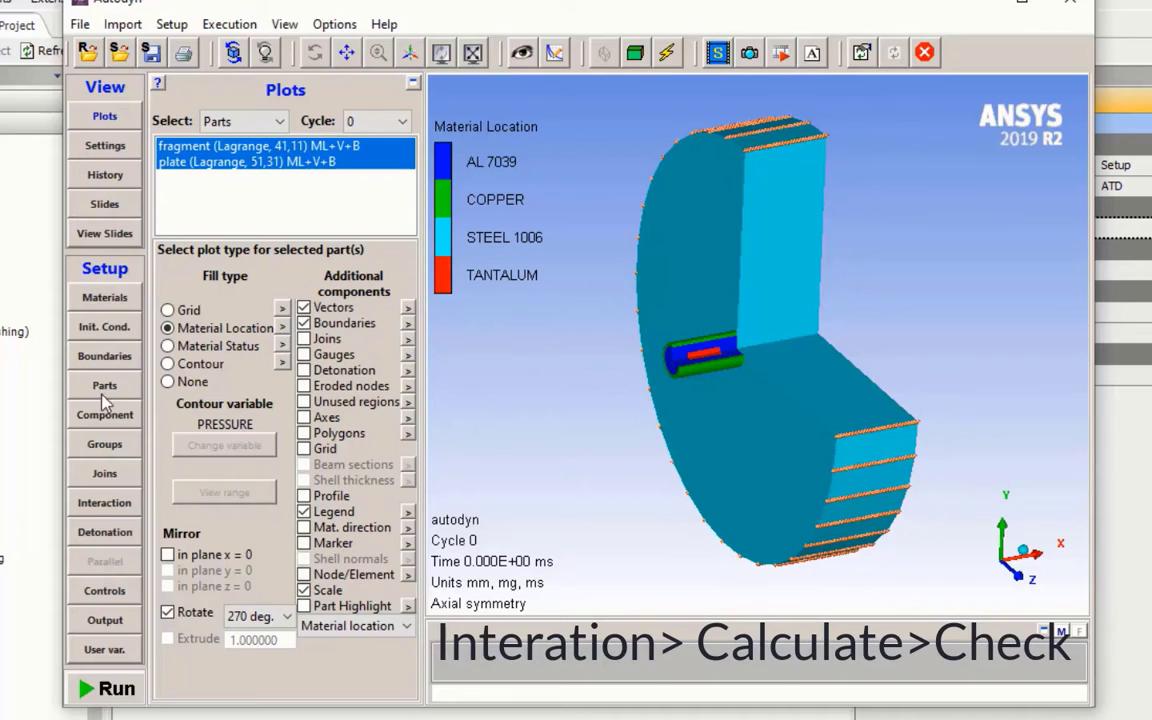
- Turn off Quick Check and calculate the Lagrange/Lagrange interaction gap size with the external gap type
{"action": "left_click", "coordinate": [90, 502]}
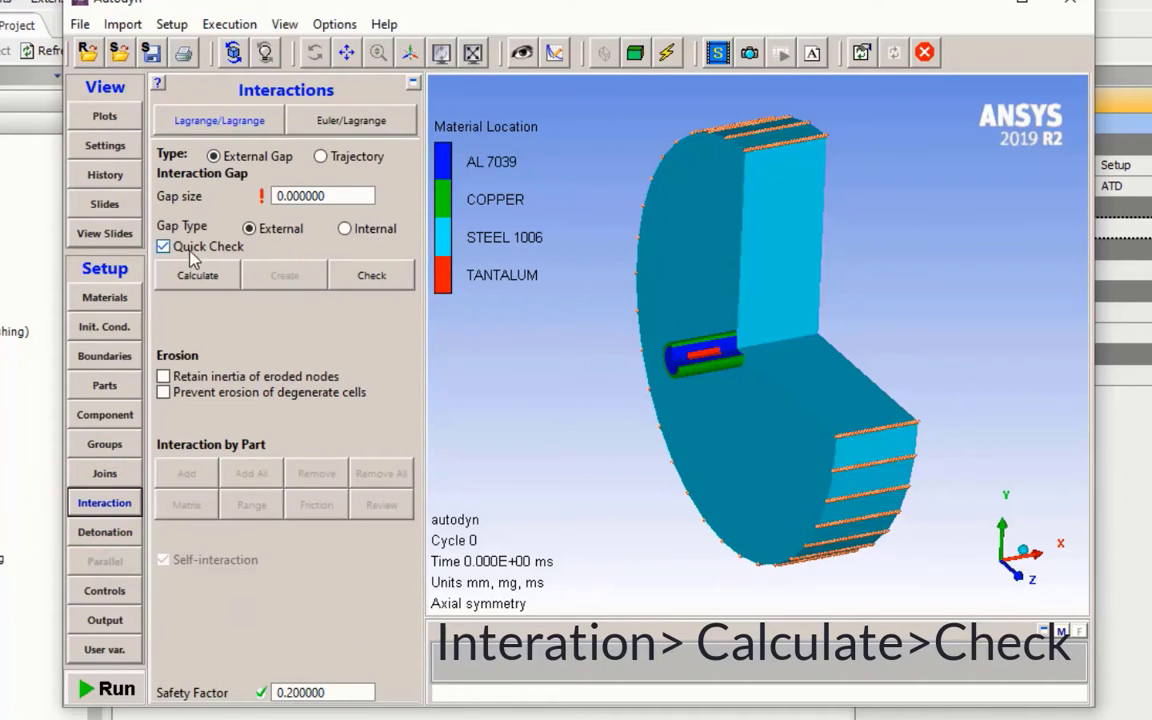
{"action": "left_click", "coordinate": [163, 246]}
{"action": "left_click", "coordinate": [197, 275]}
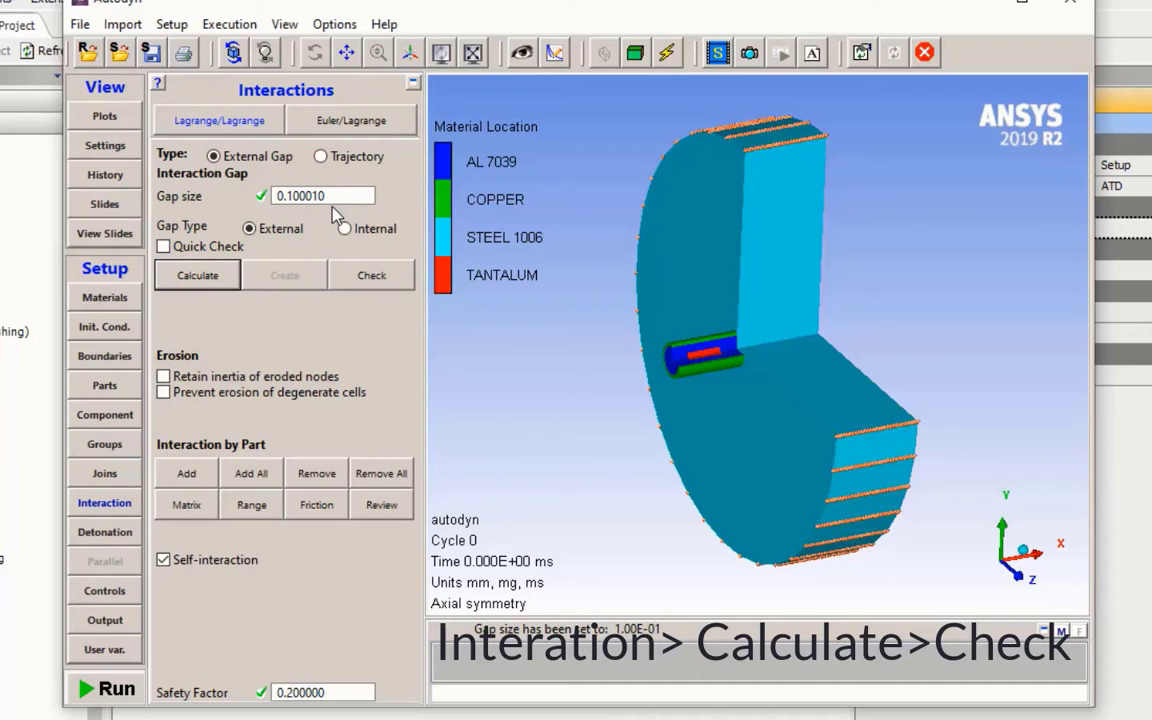
{"action": "left_click", "coordinate": [344, 228]}
{"action": "left_click", "coordinate": [189, 278]}
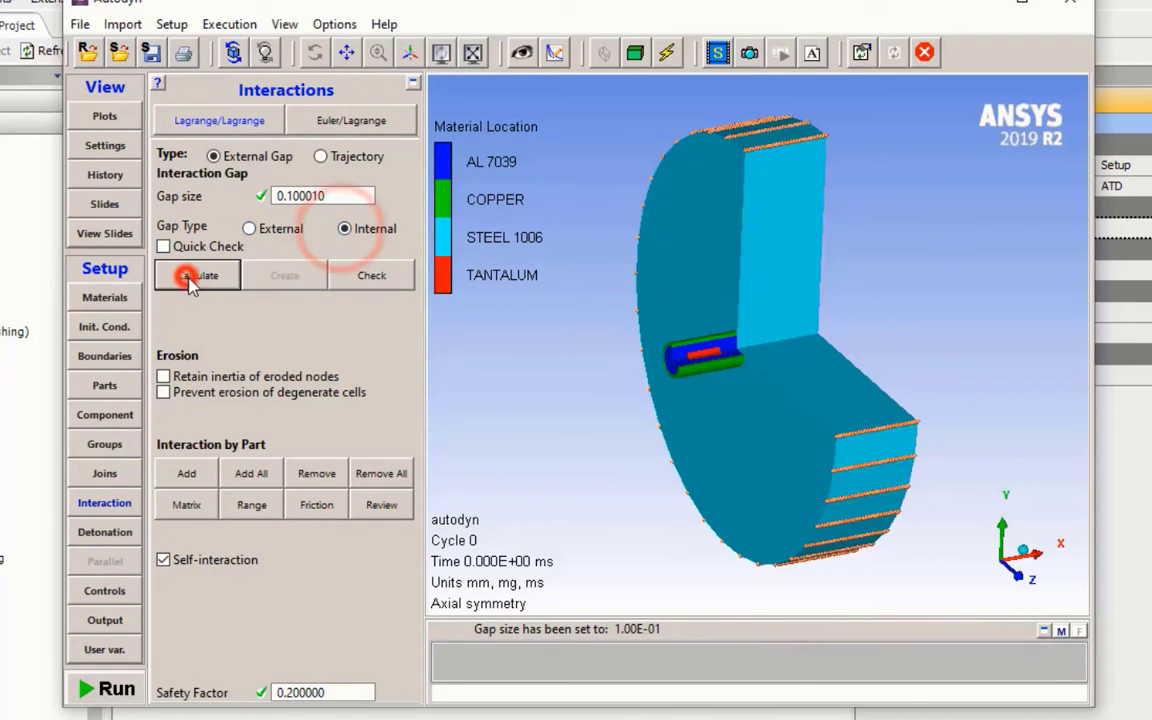
{"action": "left_click", "coordinate": [249, 228]}
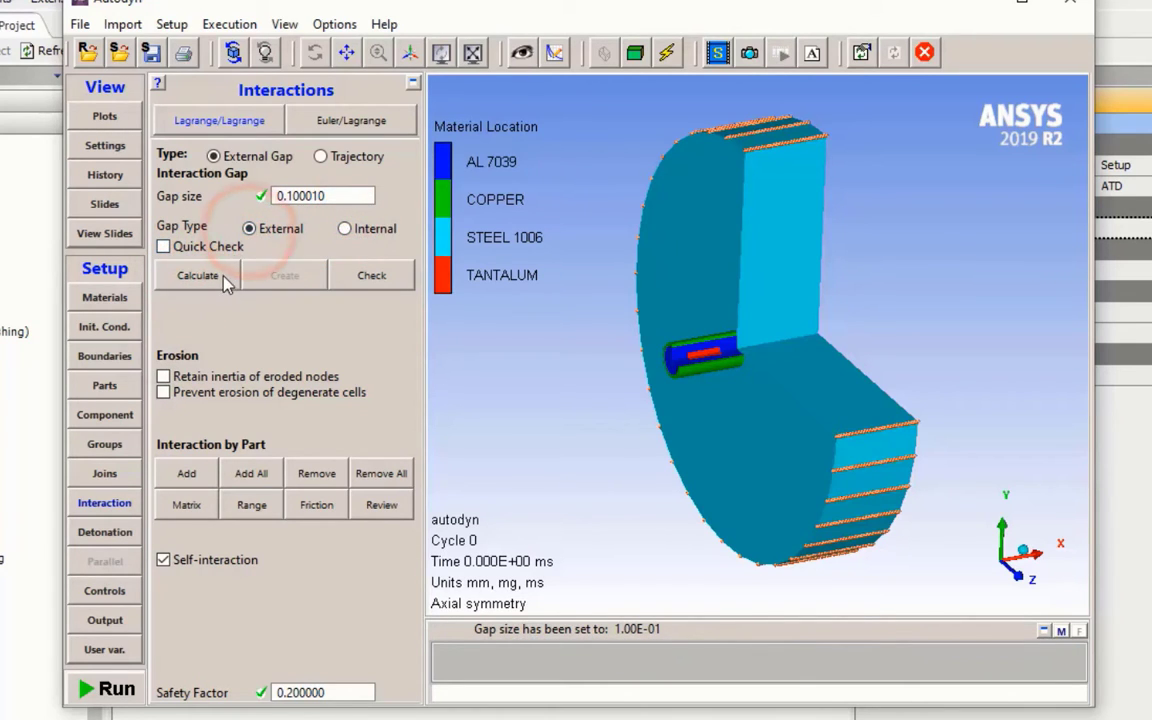
{"action": "left_click", "coordinate": [224, 280]}
- Check the interactions, reporting all overlapping surfaces to the logfile, and examine the report's gap size and minimum clearance
{"action": "left_click", "coordinate": [368, 276]}
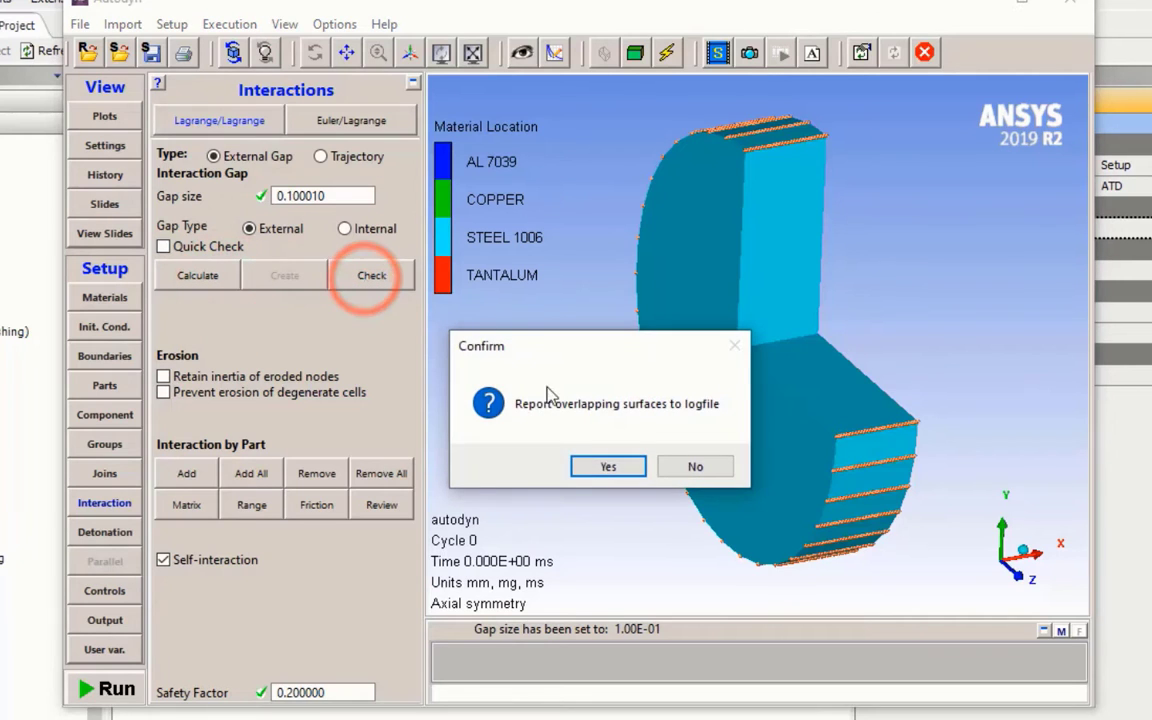
{"action": "left_click", "coordinate": [636, 466]}
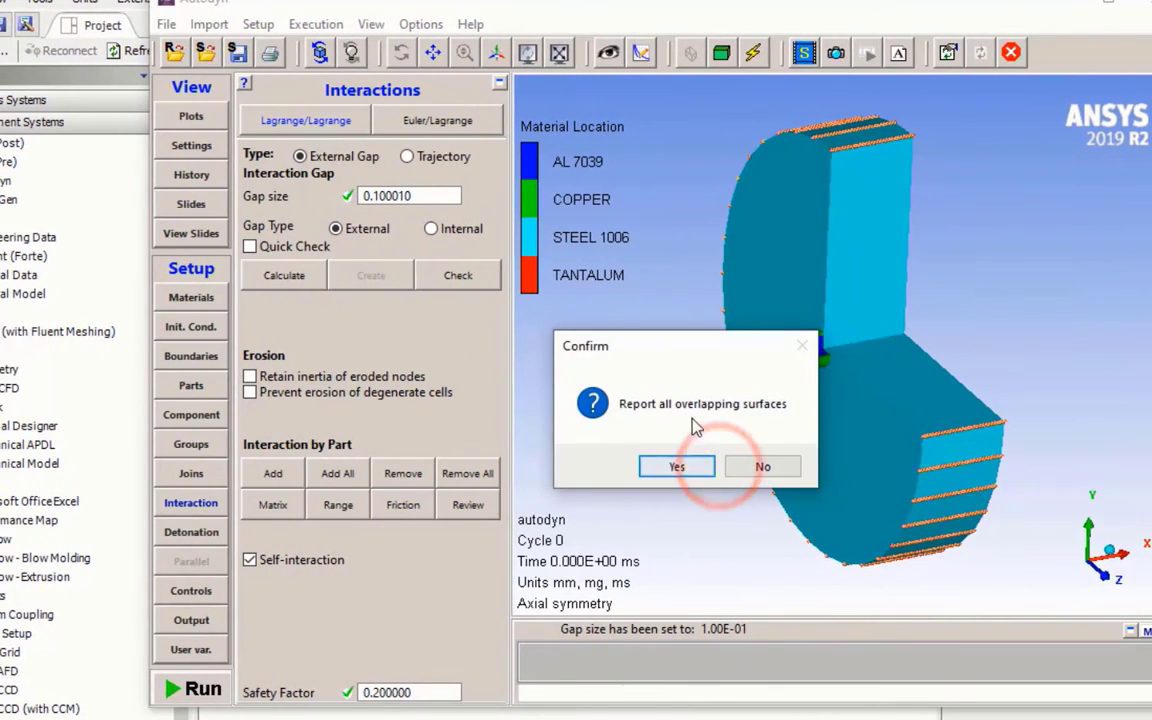
{"action": "left_click", "coordinate": [660, 470]}
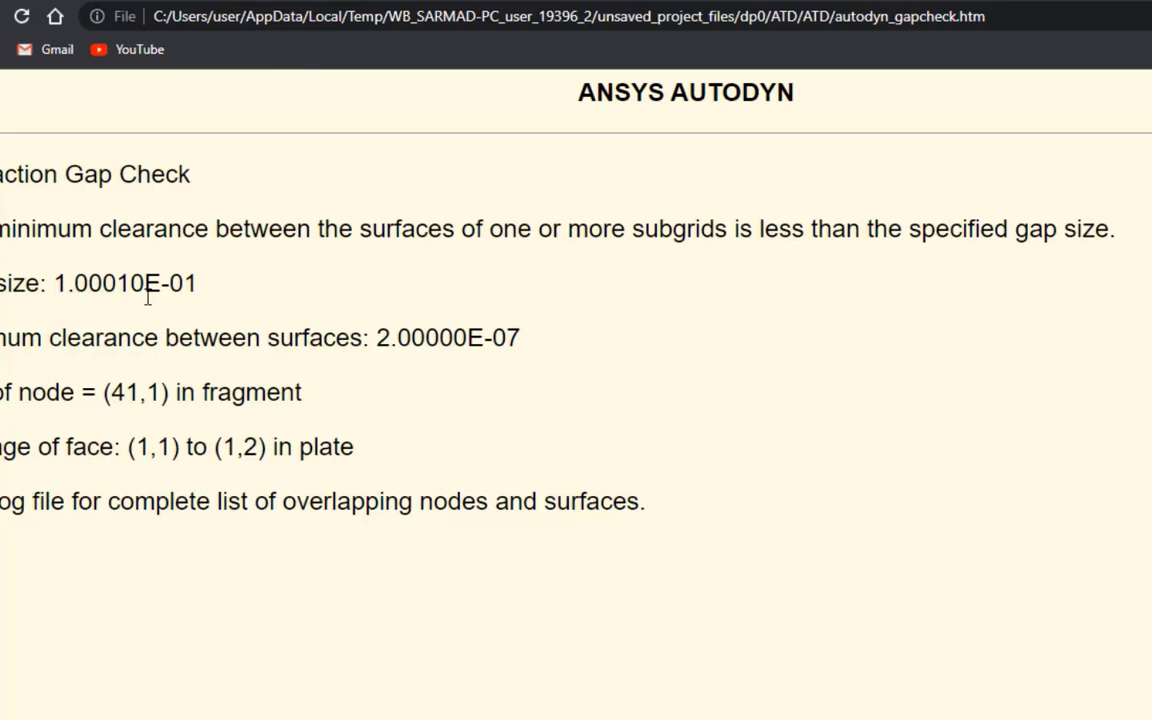
{"action": "left_click_drag", "start_coordinate": [56, 284], "coordinate": [228, 299]}
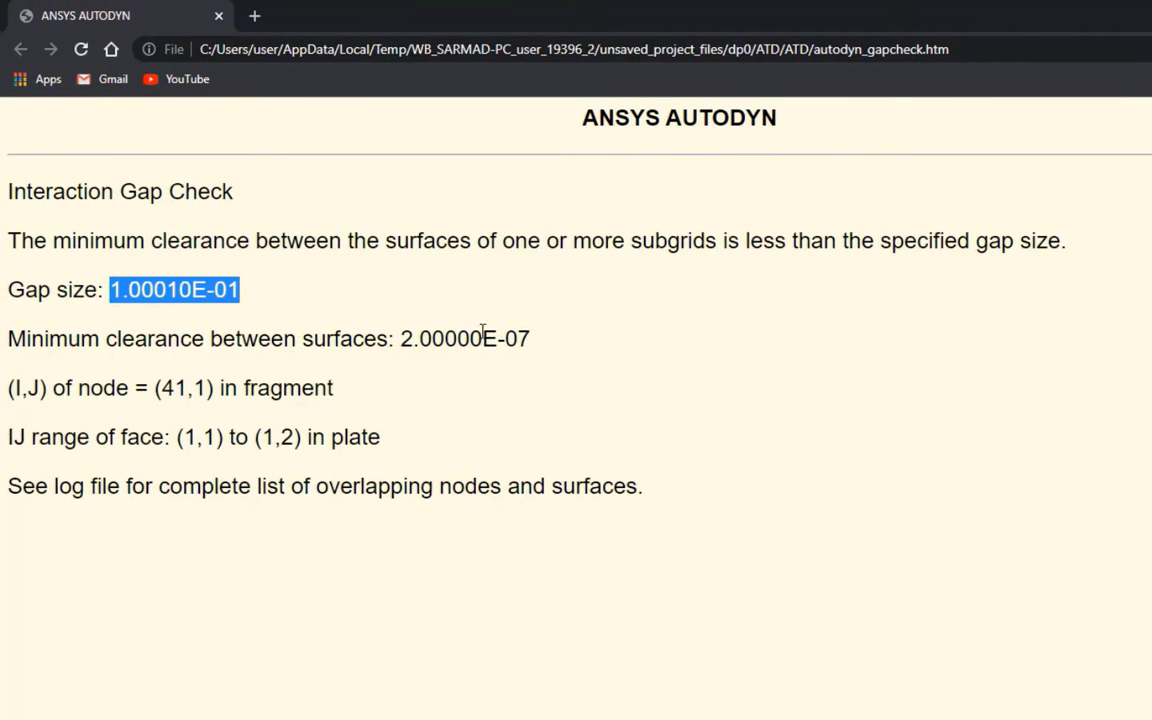
{"action": "left_click_drag", "start_coordinate": [530, 338], "coordinate": [400, 338]}
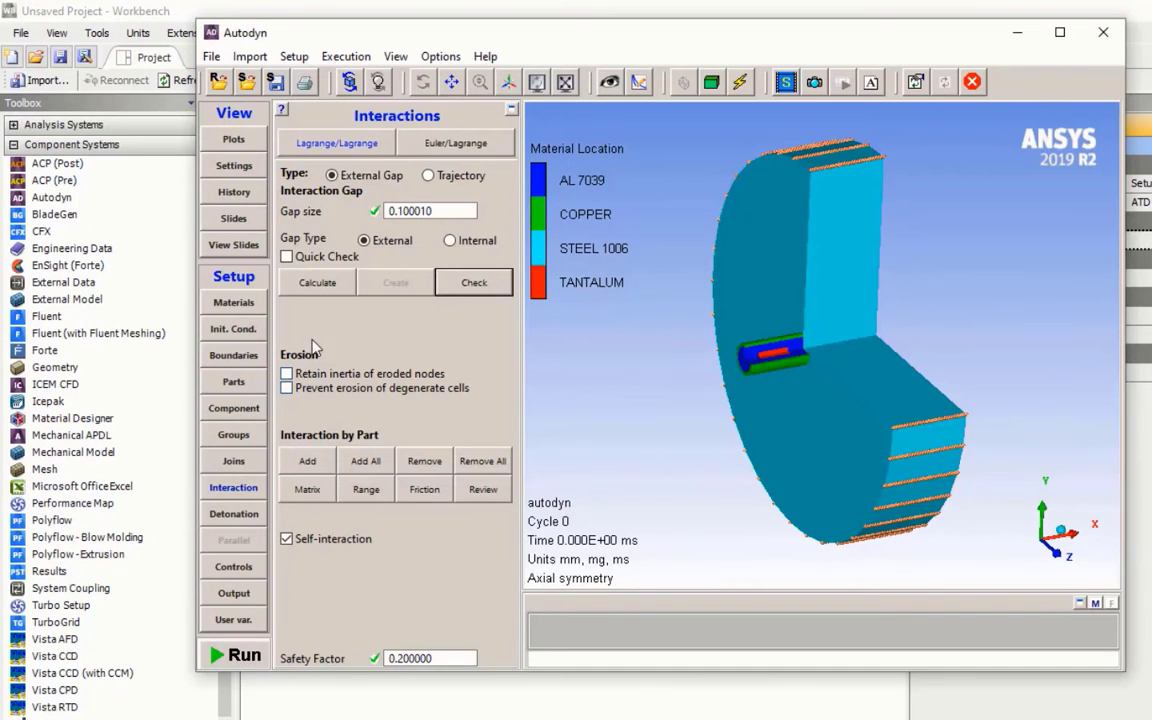
- Translate the selected fragment part by an X distance of -0.1 using the zoning transformations
{"action": "left_click", "coordinate": [240, 378]}
{"action": "left_click", "coordinate": [343, 150]}
{"action": "left_click", "coordinate": [351, 137]}
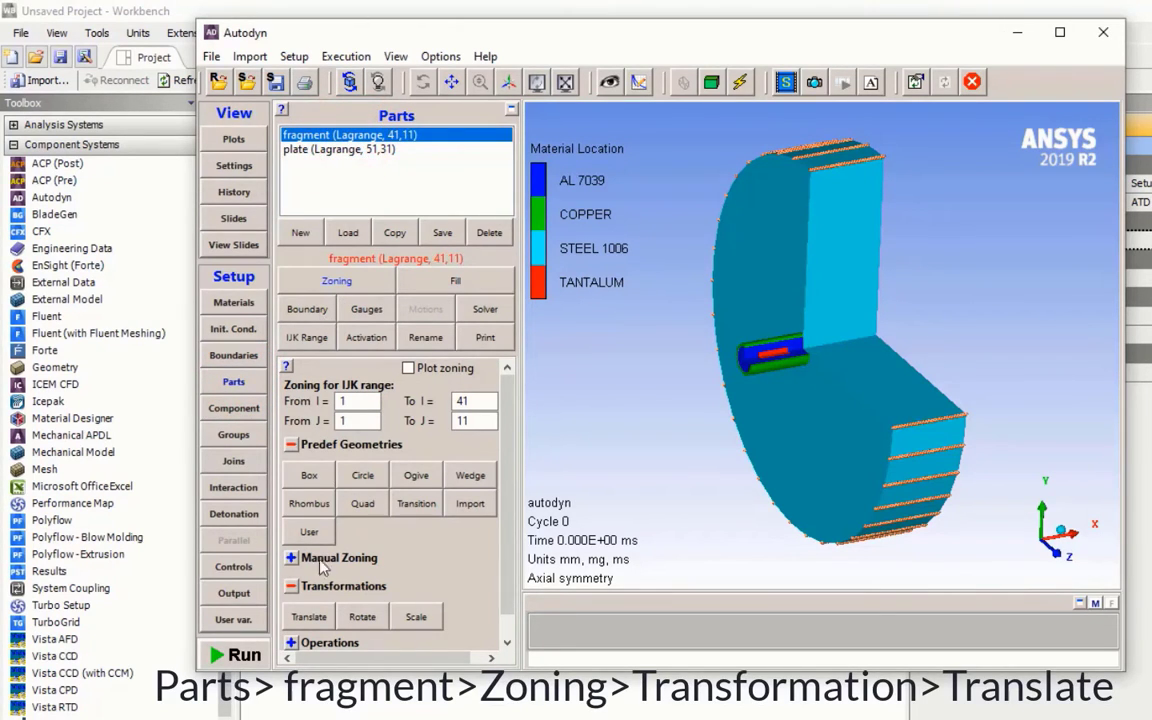
{"action": "left_click", "coordinate": [318, 619]}
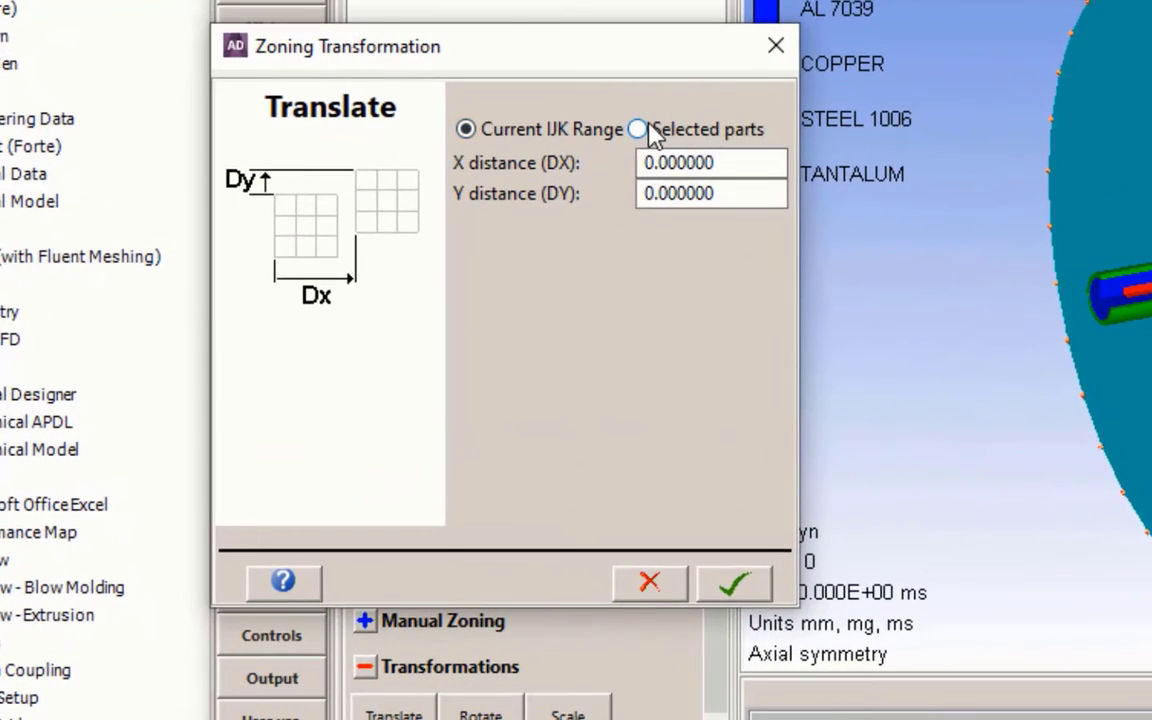
{"action": "left_click", "coordinate": [643, 129]}
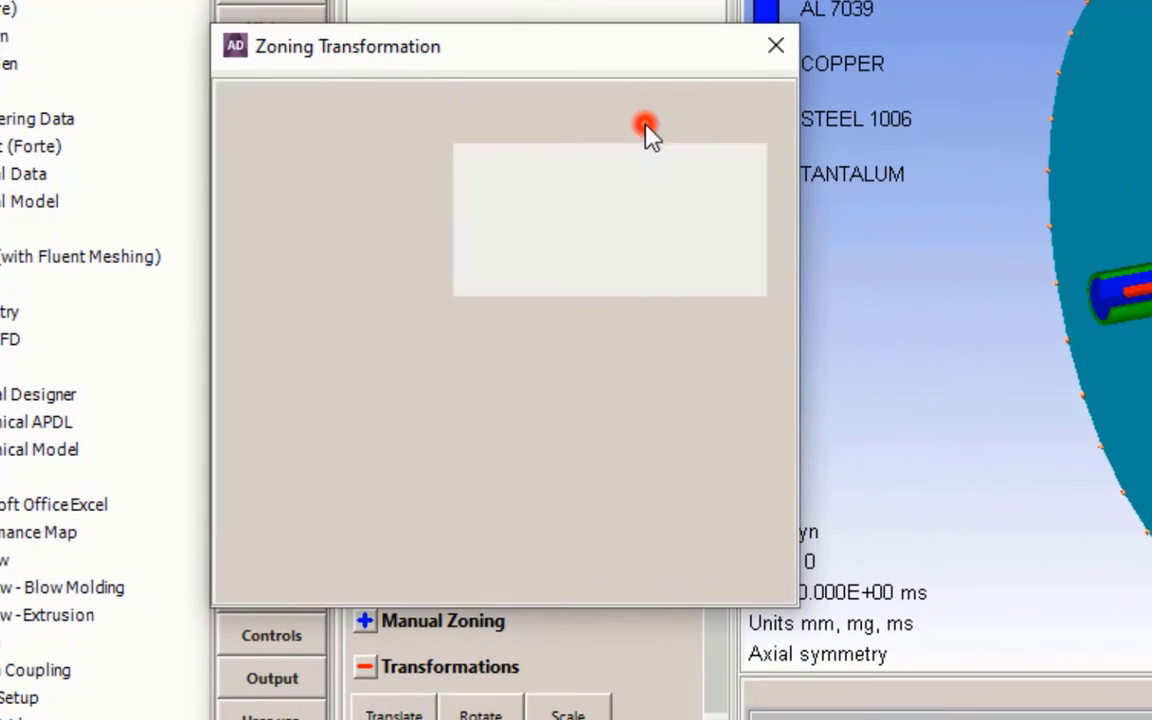
{"action": "left_click", "coordinate": [600, 161]}
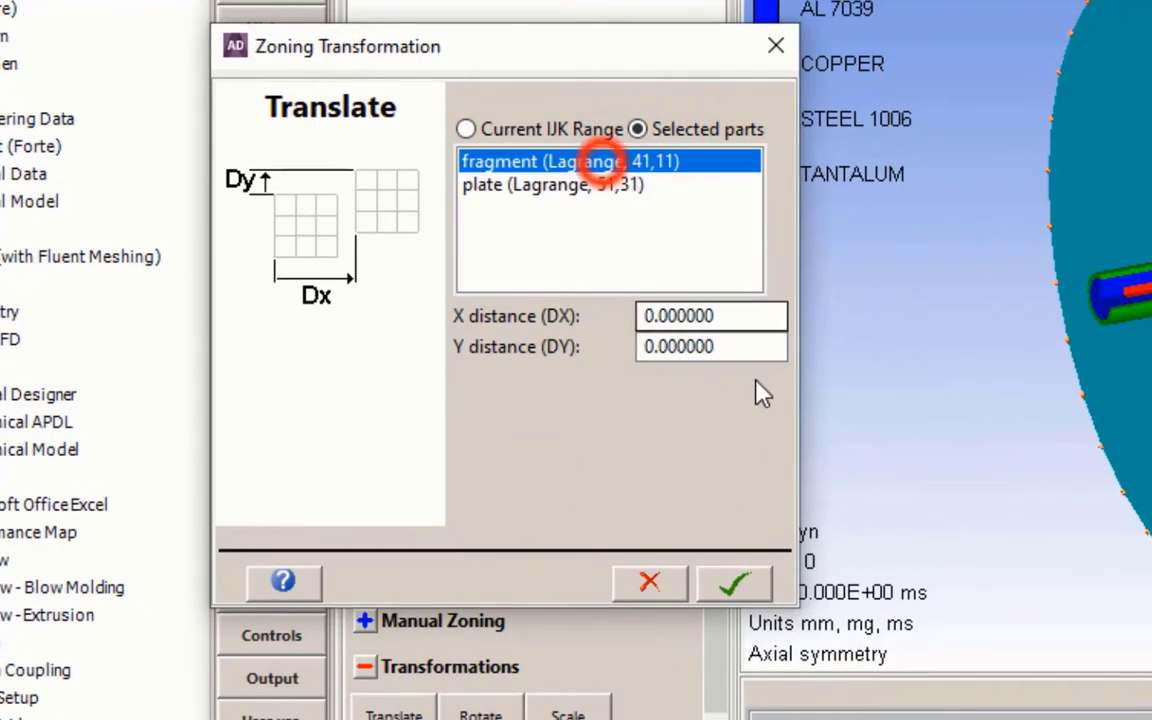
{"action": "double_click", "coordinate": [750, 313]}
{"action": "type", "text": "-0.1"}
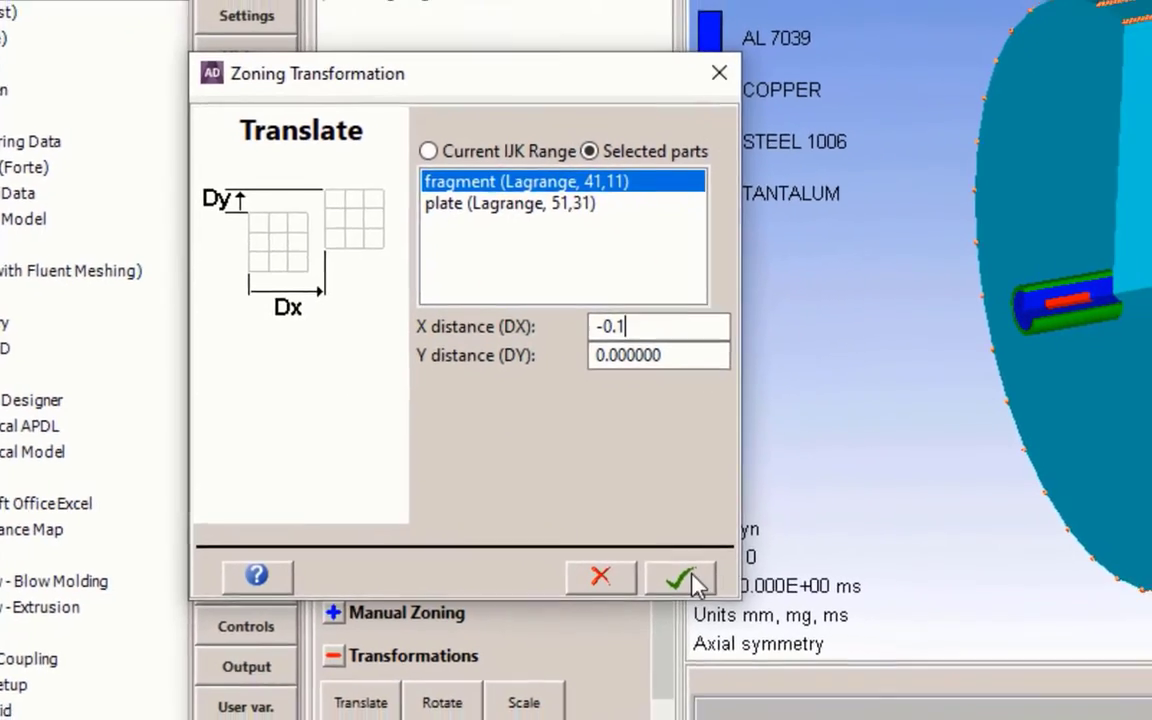
{"action": "left_click", "coordinate": [690, 580]}
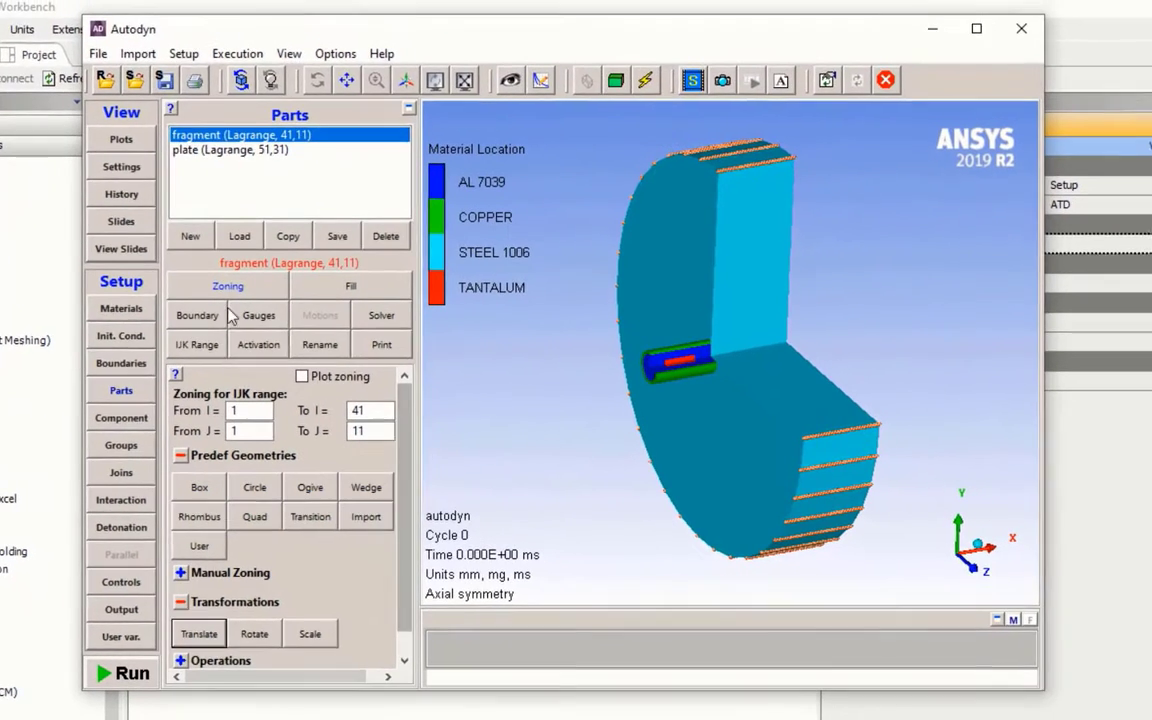
- Rerun the interaction check on the moved fragment, with overlapping surfaces reported to the logfile
{"action": "left_click", "coordinate": [136, 503]}
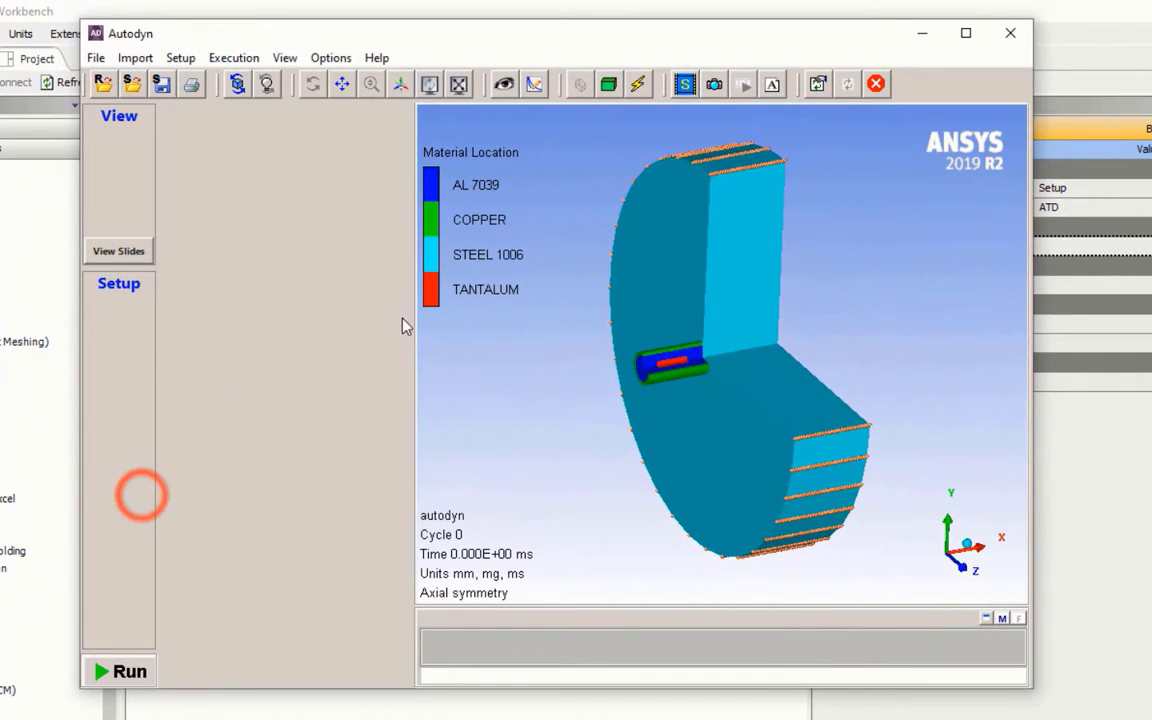
{"action": "left_click", "coordinate": [366, 291]}
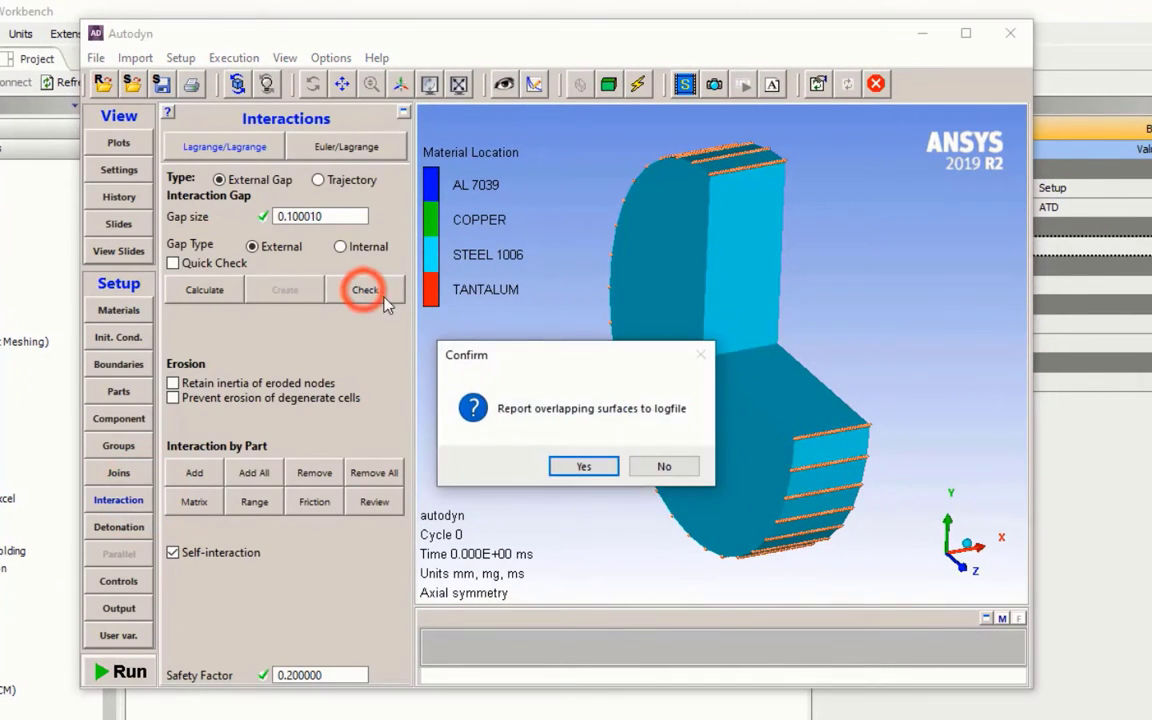
{"action": "left_click", "coordinate": [568, 466]}
{"action": "left_click", "coordinate": [568, 467]}
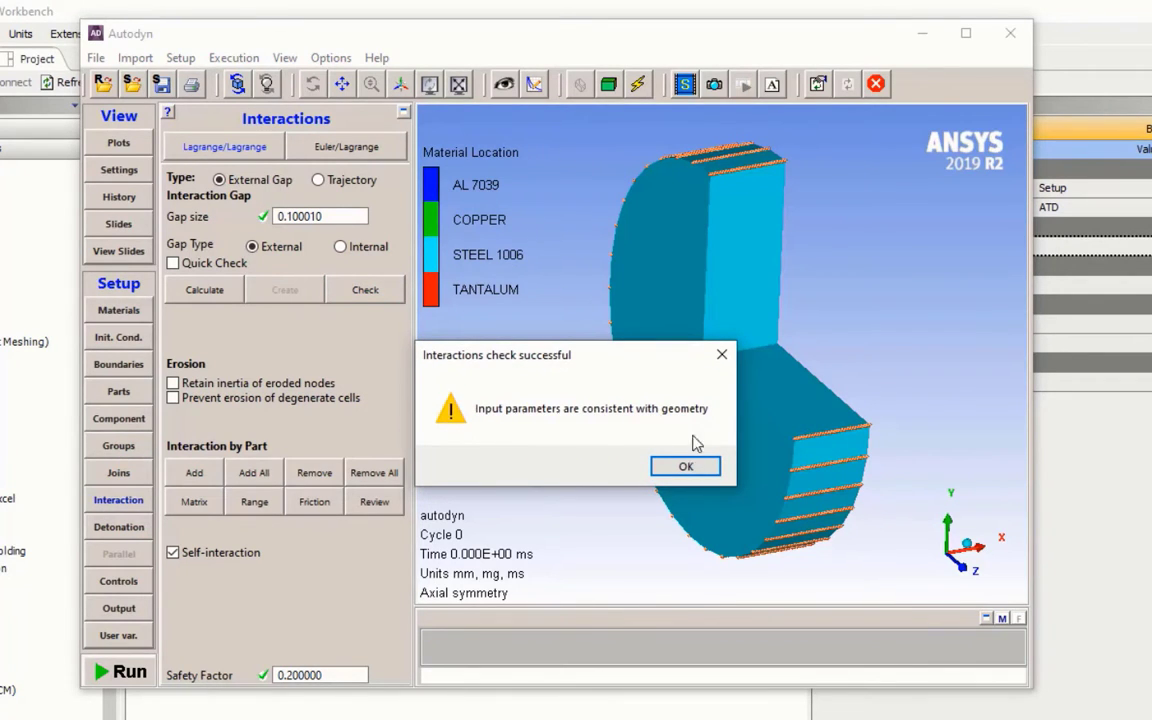
{"action": "left_click", "coordinate": [684, 466]}
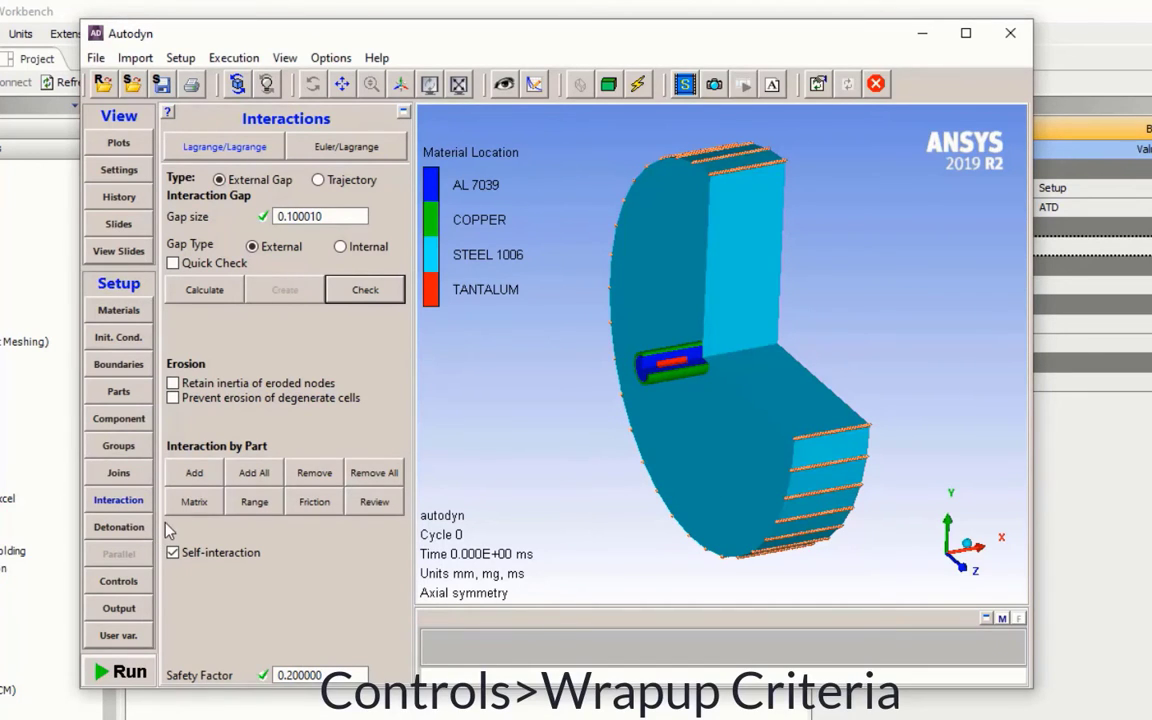
- Set the wrapup criteria to a cycle limit of 1000000 and a time limit of 0.1
{"action": "left_click", "coordinate": [121, 580]}
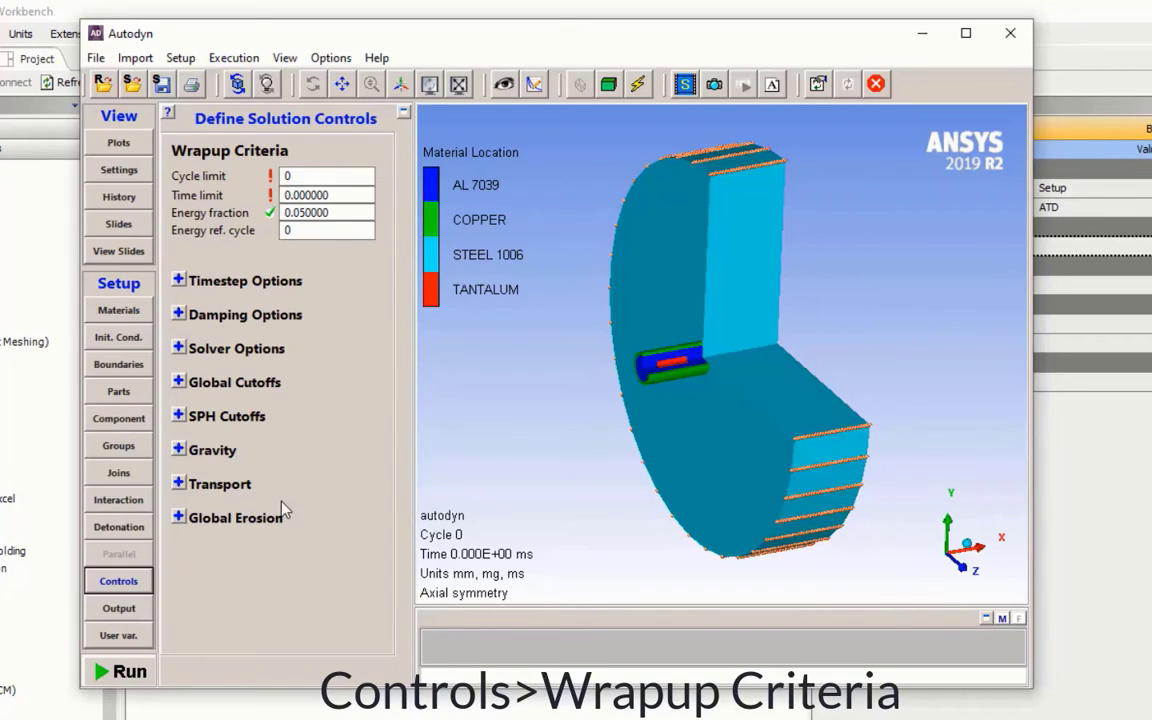
{"action": "double_click", "coordinate": [290, 176]}
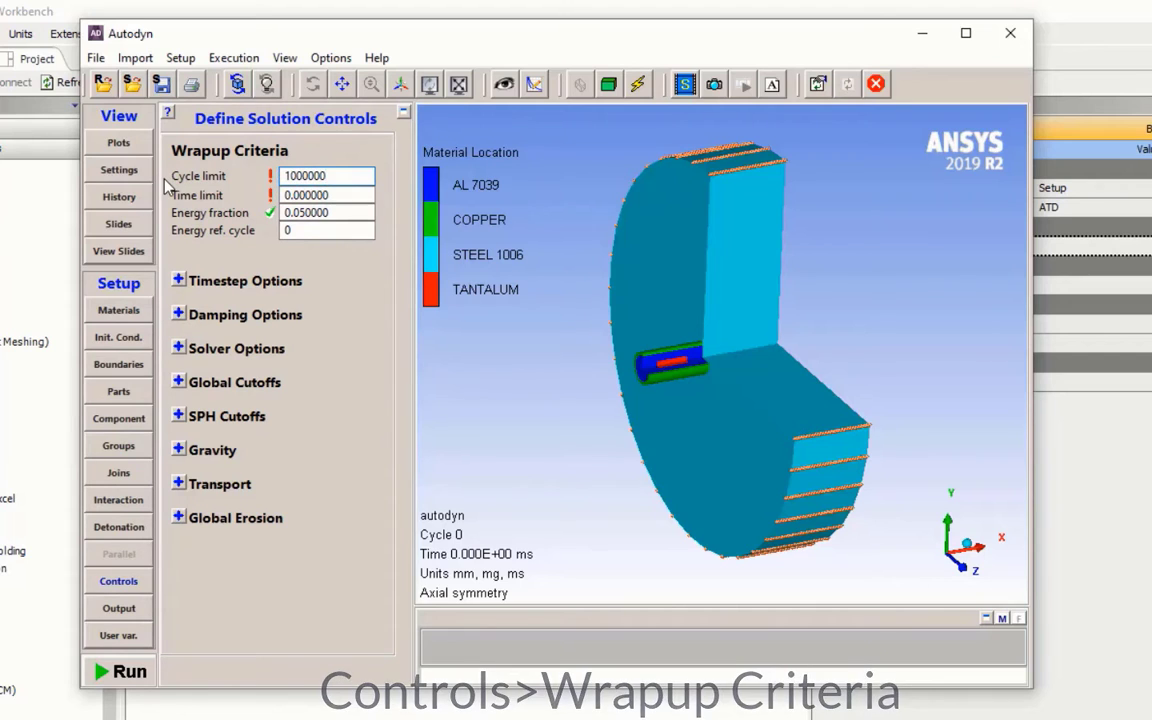
{"action": "double_click", "coordinate": [352, 194]}
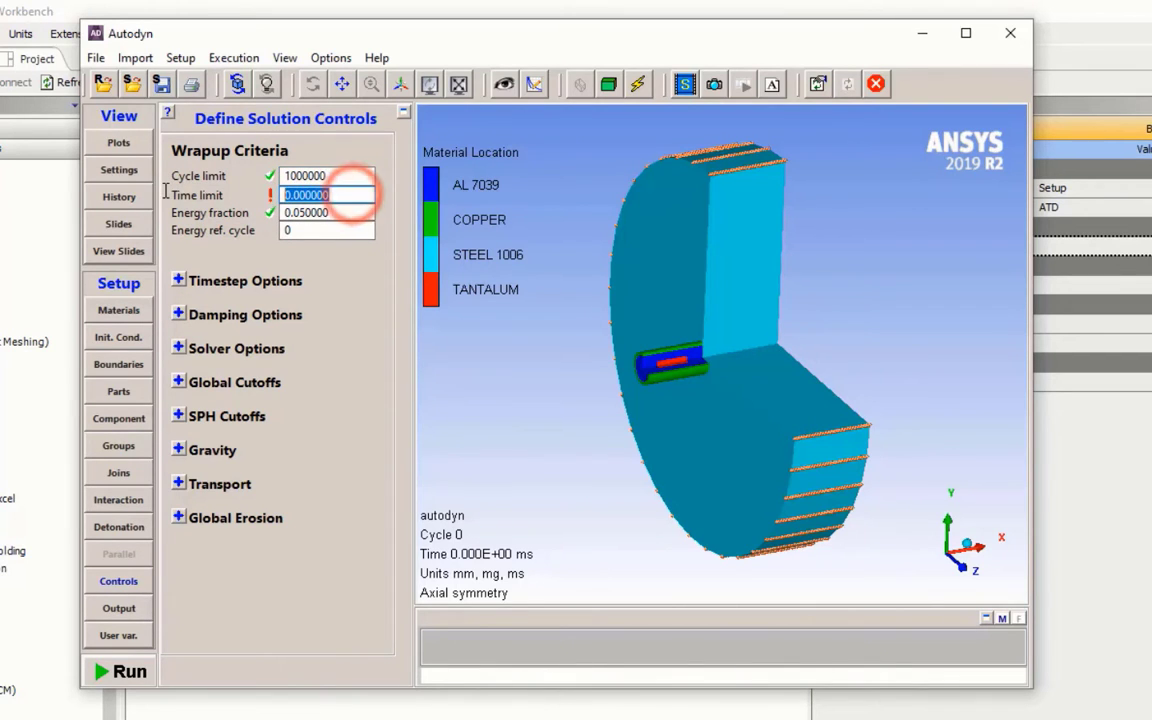
{"action": "type", "text": "1"}
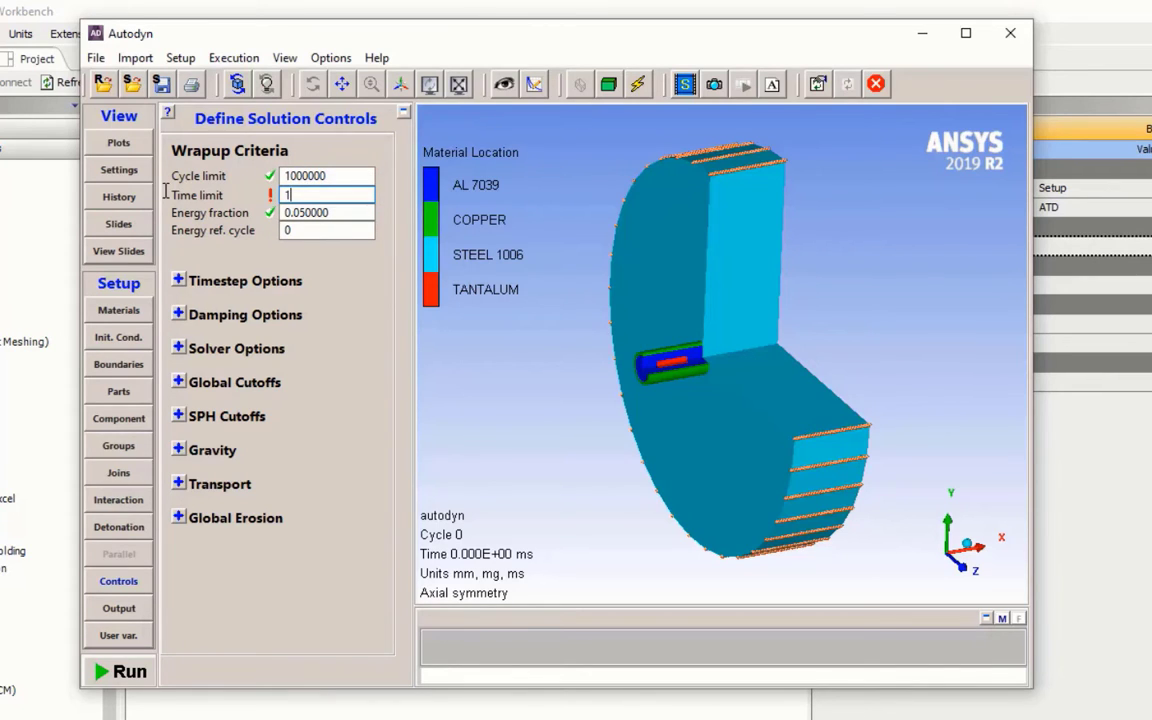
{"action": "left_click", "coordinate": [340, 211]}
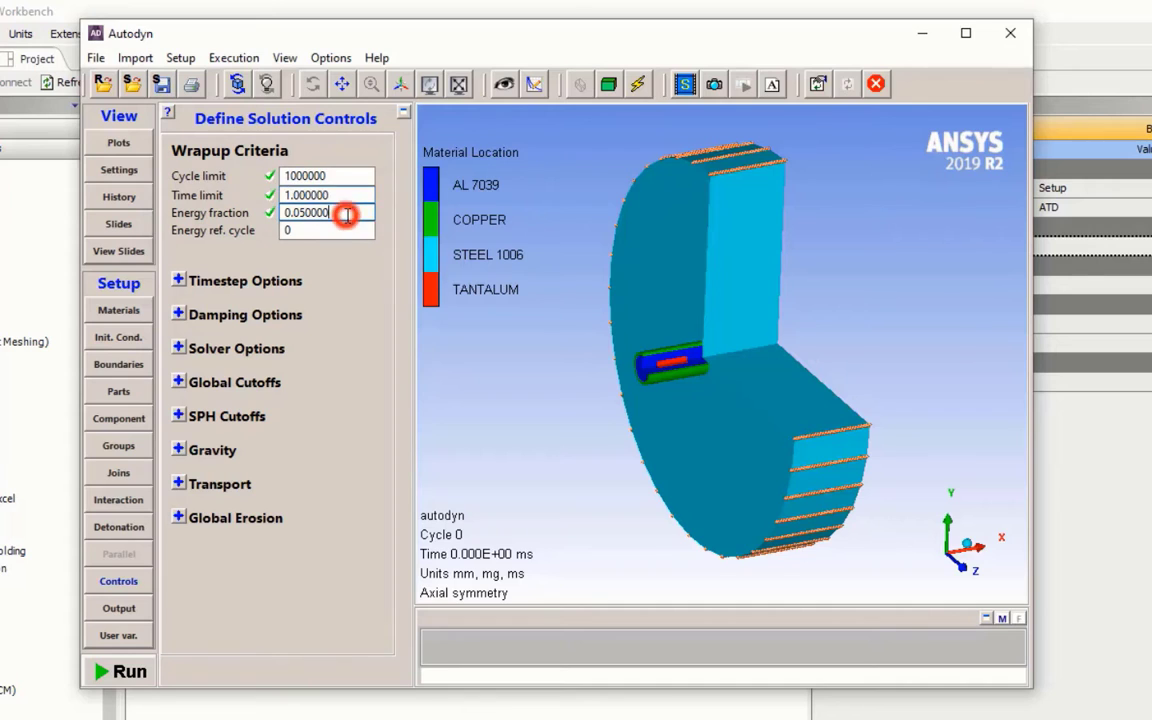
{"action": "left_click", "coordinate": [322, 194]}
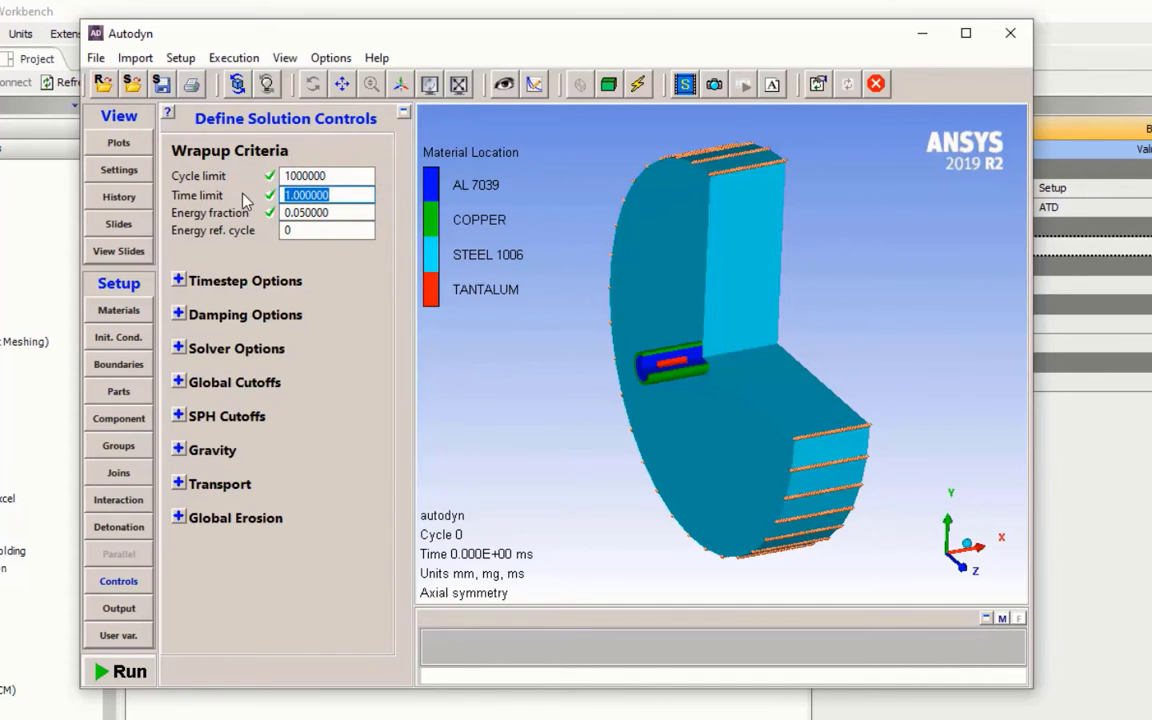
{"action": "type", "text": "0.1"}
{"action": "left_click", "coordinate": [363, 212]}
{"action": "left_click", "coordinate": [357, 230]}
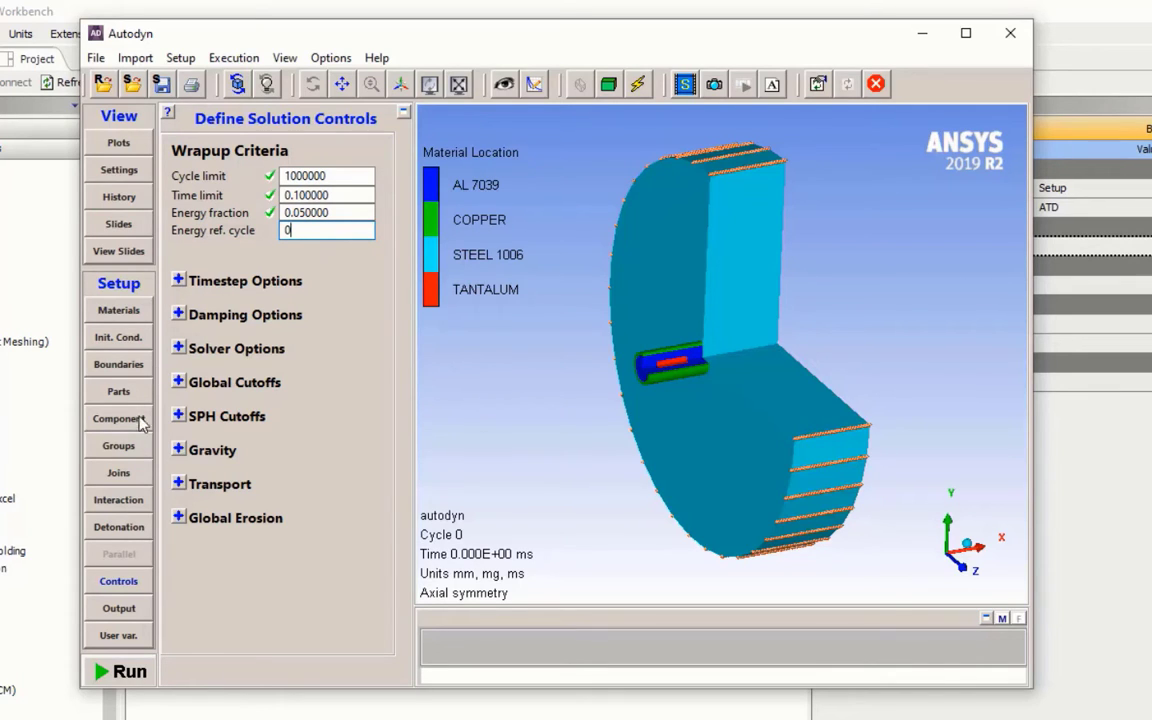
- Define output saving by times, with start time 0, end time 100 and an increment of 0.02
{"action": "left_click", "coordinate": [132, 612]}
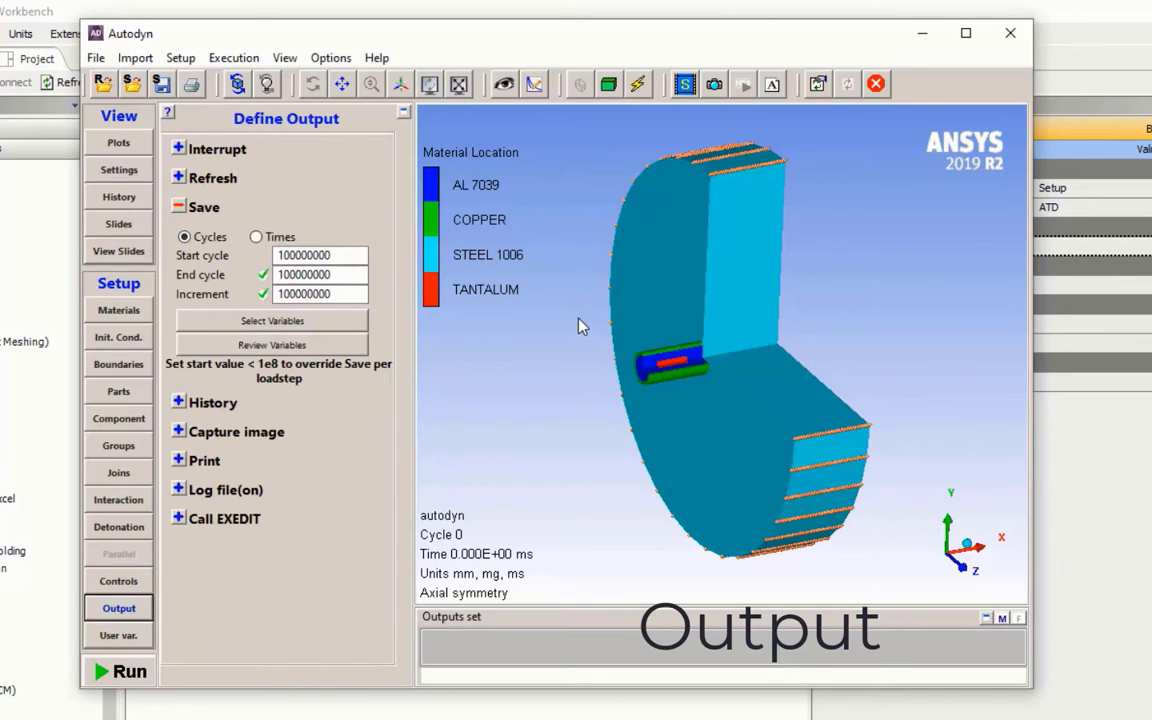
{"action": "left_click", "coordinate": [278, 237]}
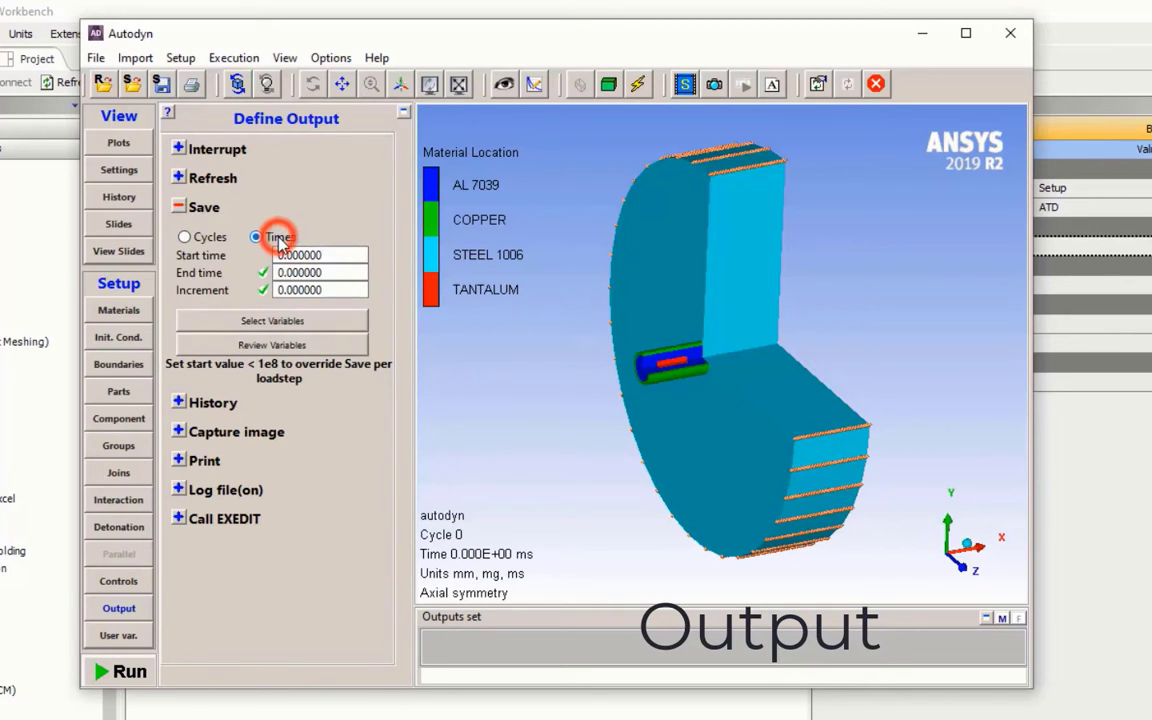
{"action": "left_click", "coordinate": [331, 255]}
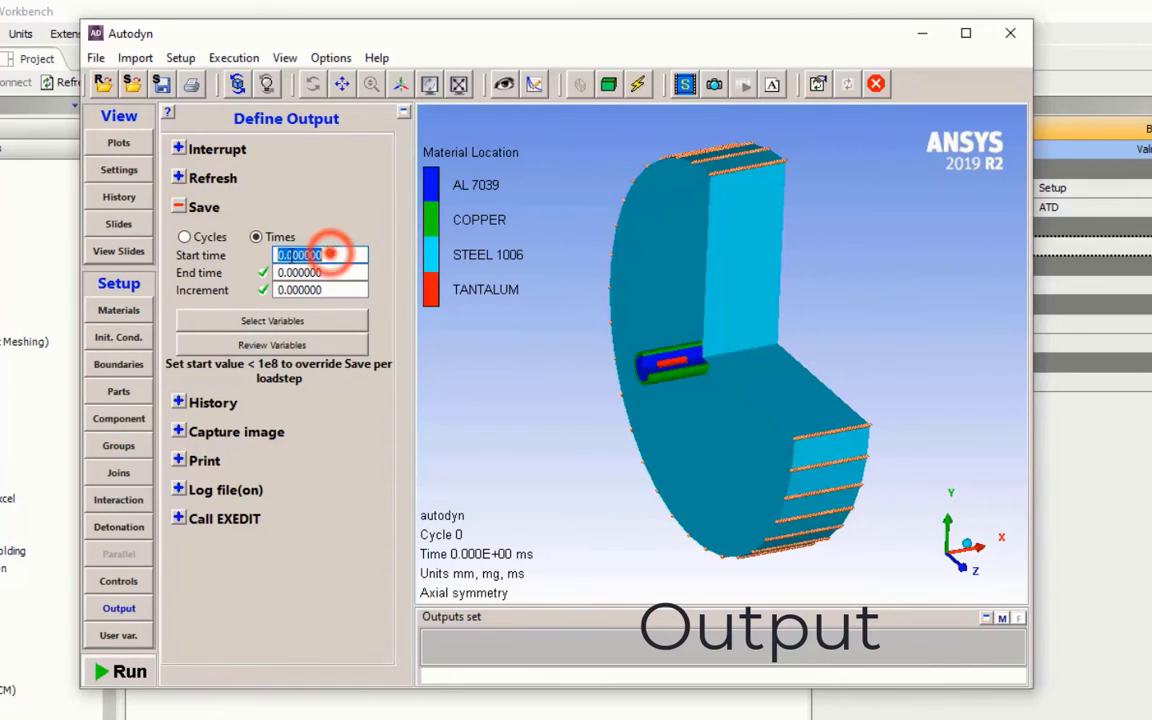
{"action": "left_click", "coordinate": [348, 270]}
{"action": "left_click", "coordinate": [335, 271]}
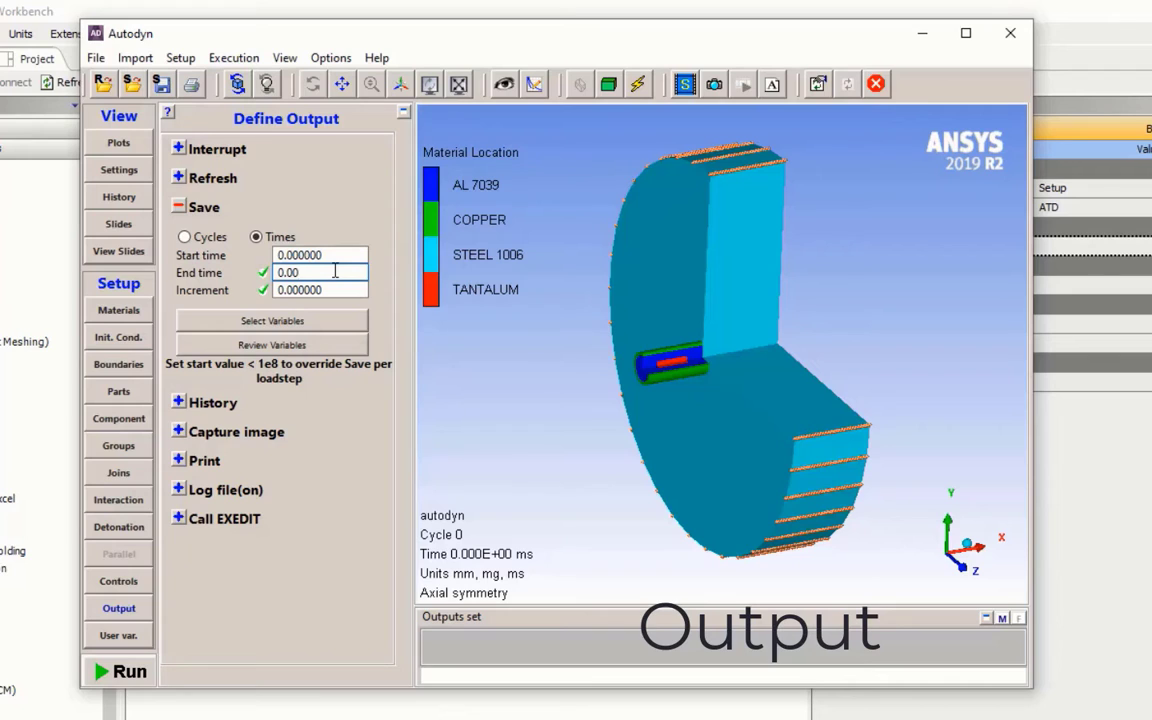
{"action": "type", "text": "0.002"}
{"action": "left_click", "coordinate": [355, 289]}
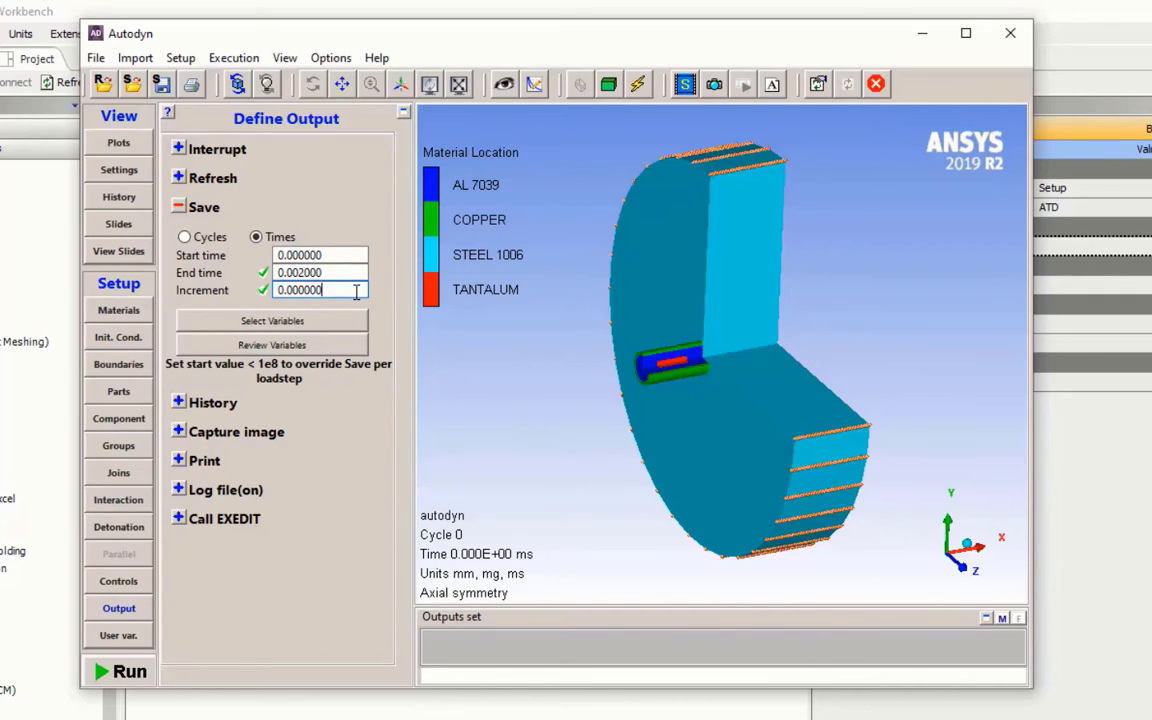
{"action": "double_click", "coordinate": [342, 271]}
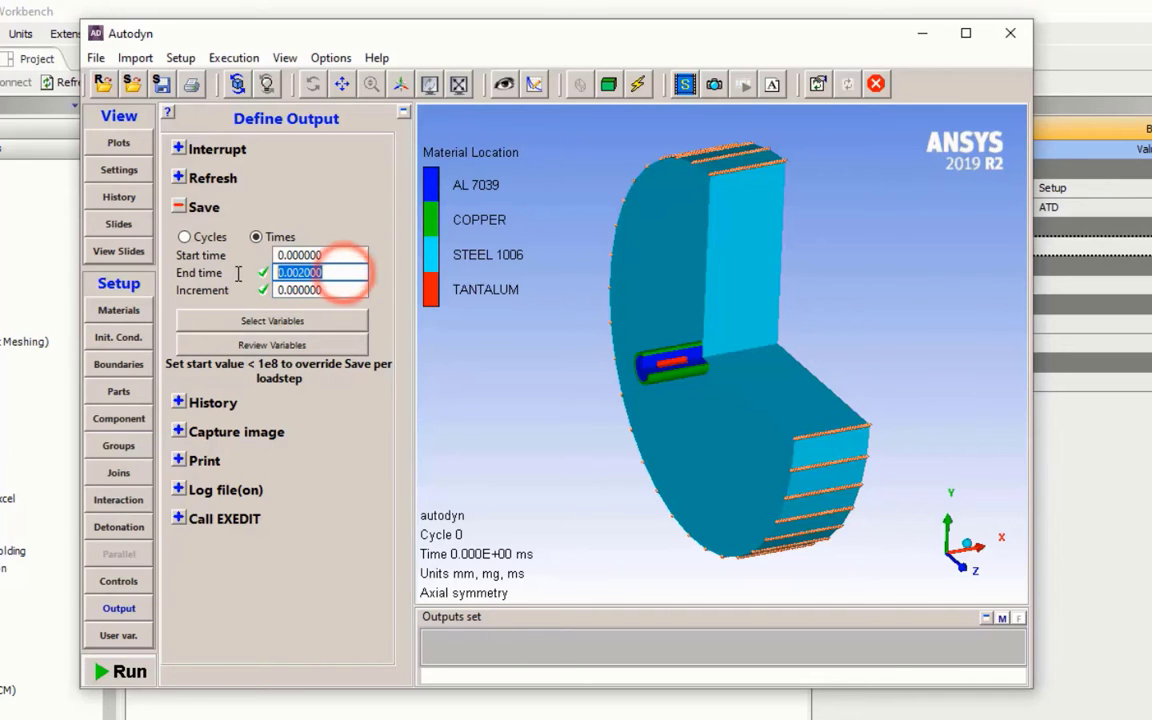
{"action": "type", "text": "1"}
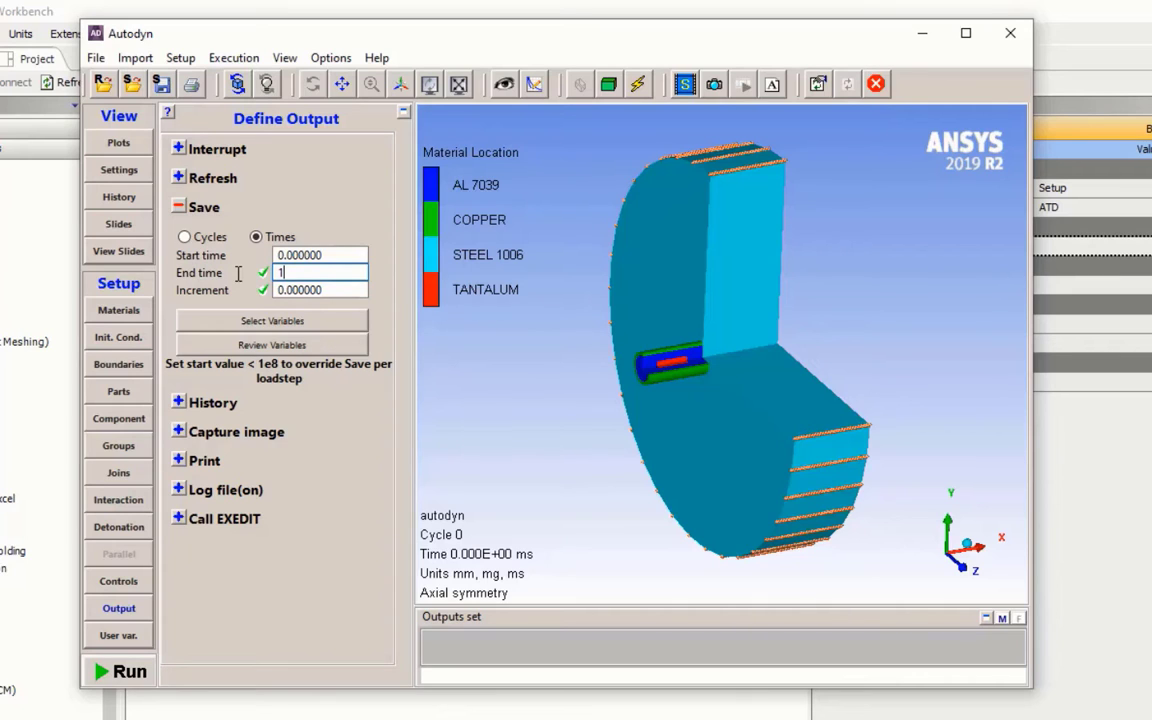
{"action": "left_click", "coordinate": [318, 290]}
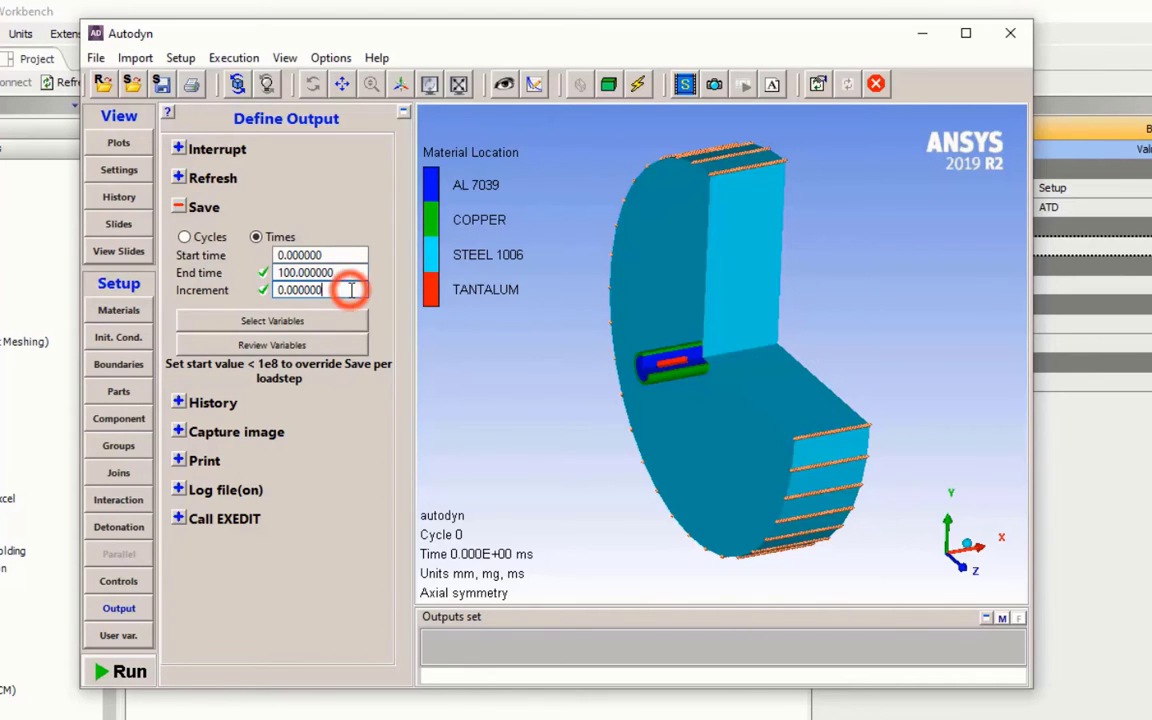
{"action": "left_click_drag", "start_coordinate": [318, 290], "coordinate": [297, 290]}
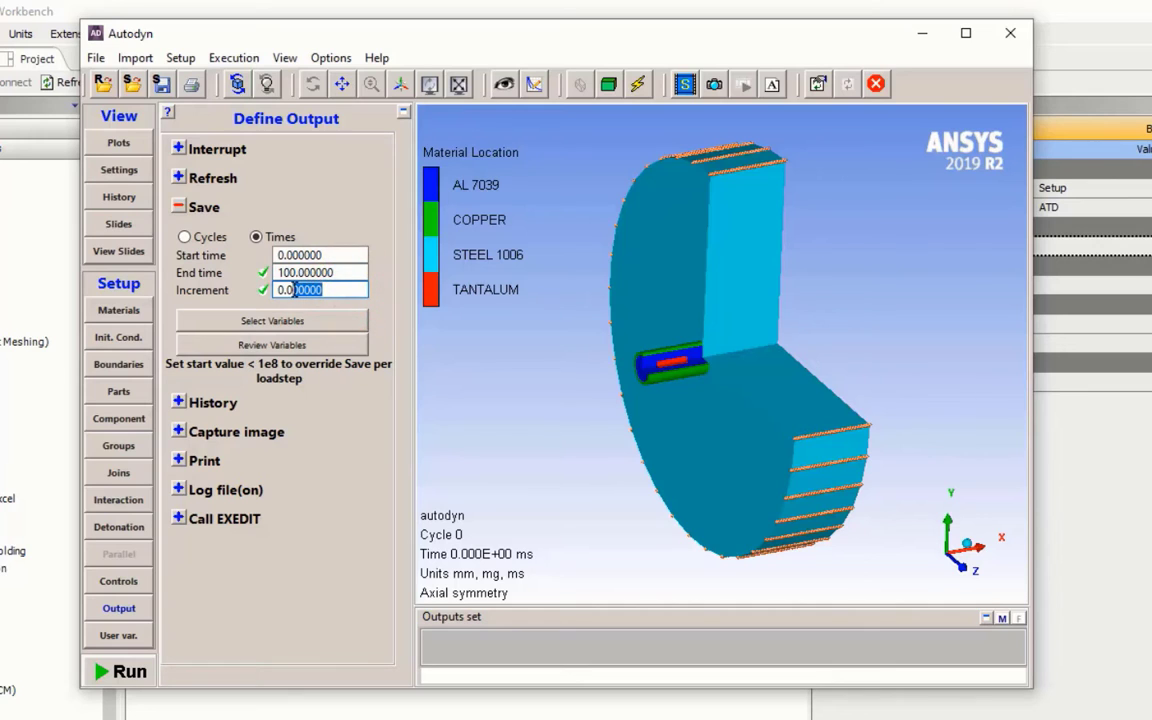
{"action": "type", "text": "2"}
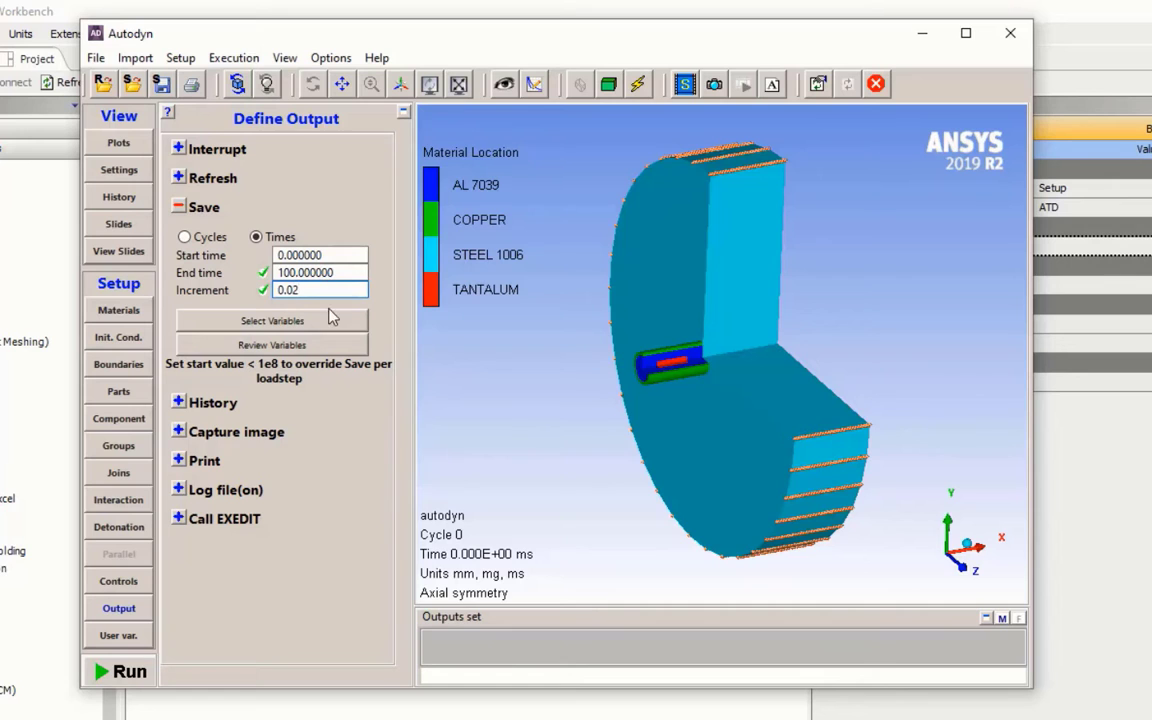
{"action": "left_click", "coordinate": [343, 254]}
- Select the acceleration variables, including ACCEL-Y, for the structured solvers in the save variables and accept the selection
{"action": "left_click", "coordinate": [348, 322]}
{"action": "left_click", "coordinate": [307, 430]}
{"action": "left_click", "coordinate": [307, 449]}
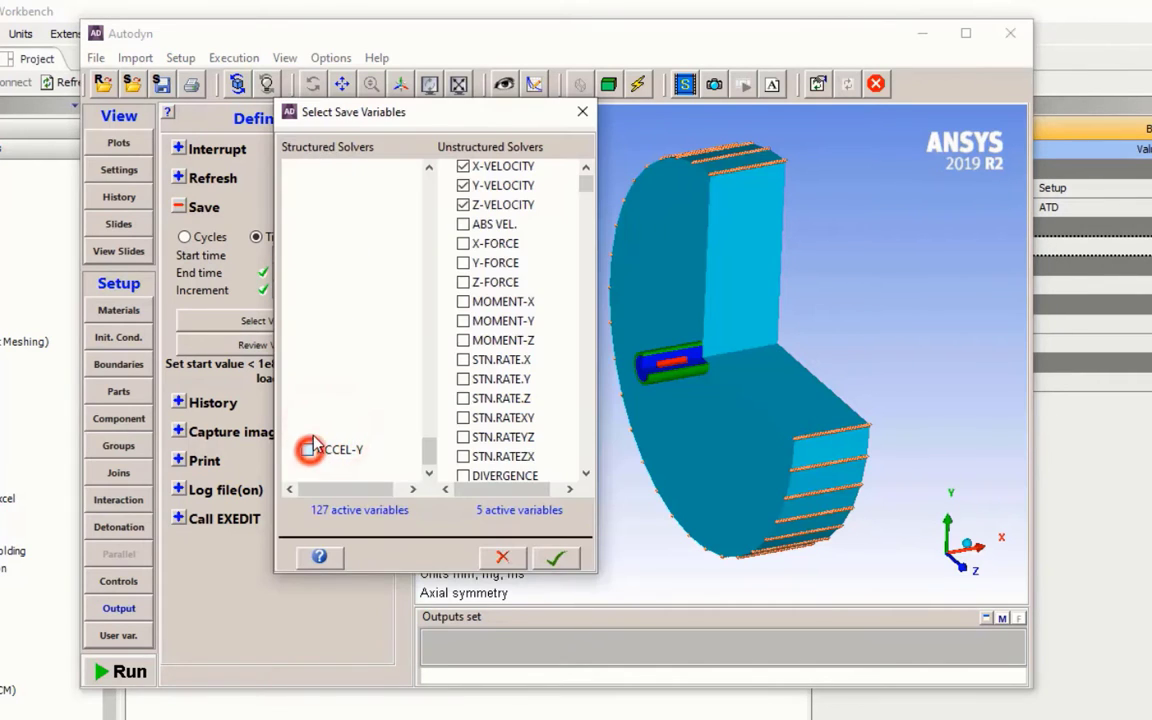
{"action": "mouse_move", "coordinate": [585, 184]}
{"action": "left_mouse_down"}
{"action": "mouse_move", "coordinate": [588, 200]}
{"action": "mouse_move", "coordinate": [586, 178]}
{"action": "left_mouse_up"}
{"action": "left_click", "coordinate": [556, 557]}
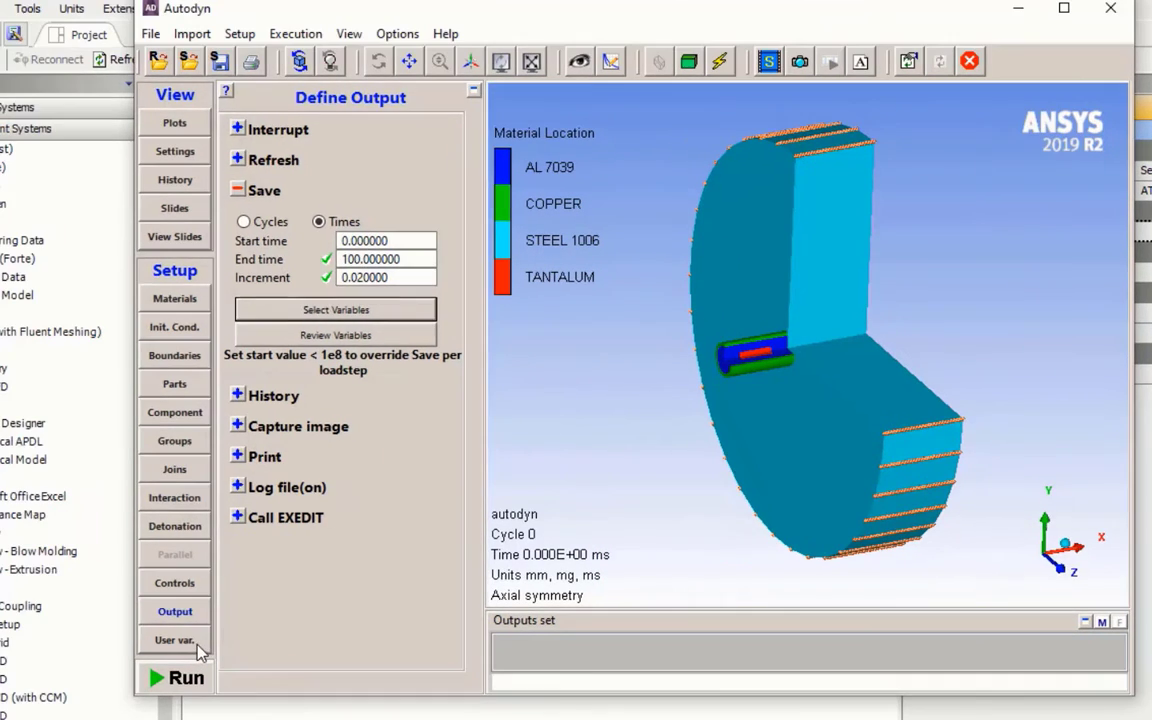
- Check the user variables and run the impact analysis, saving the model before execution
{"action": "left_click", "coordinate": [138, 639]}
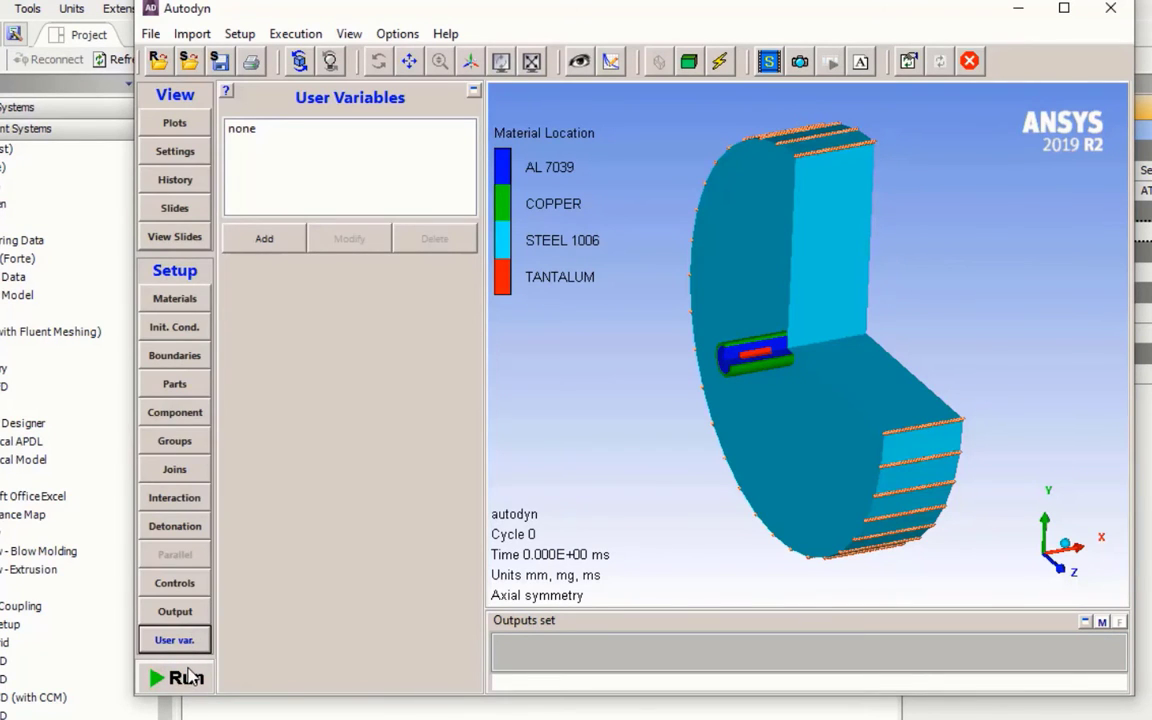
{"action": "left_click", "coordinate": [186, 678]}
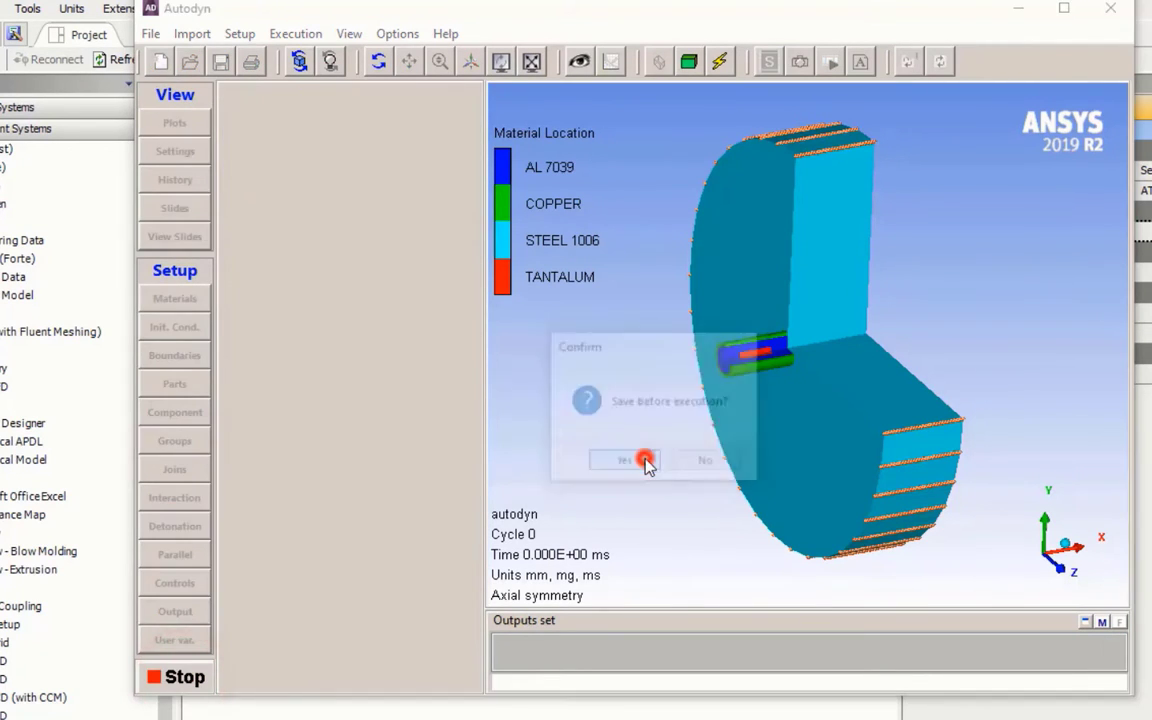
{"action": "left_click", "coordinate": [724, 464]}
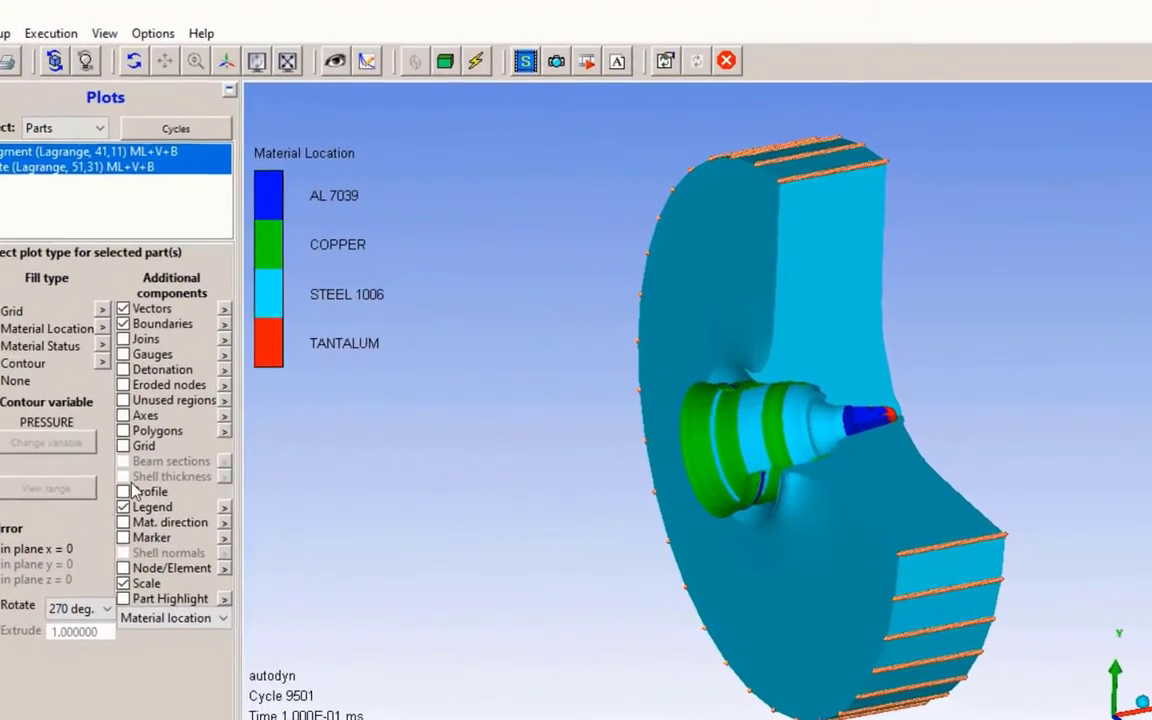
- Generate multiple slides from all saved cycles, autodyn_0.ad to autodyn_9500.ad, with a merged GIF animation
{"action": "left_click", "coordinate": [591, 63]}
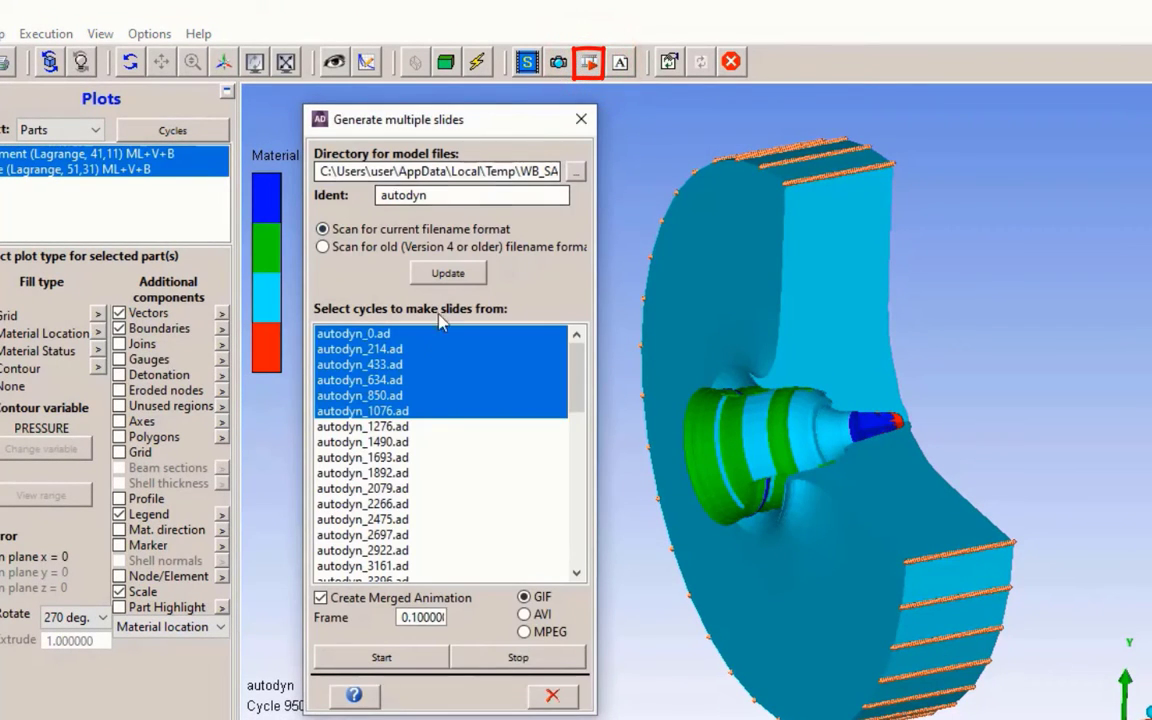
{"action": "left_click", "coordinate": [390, 335]}
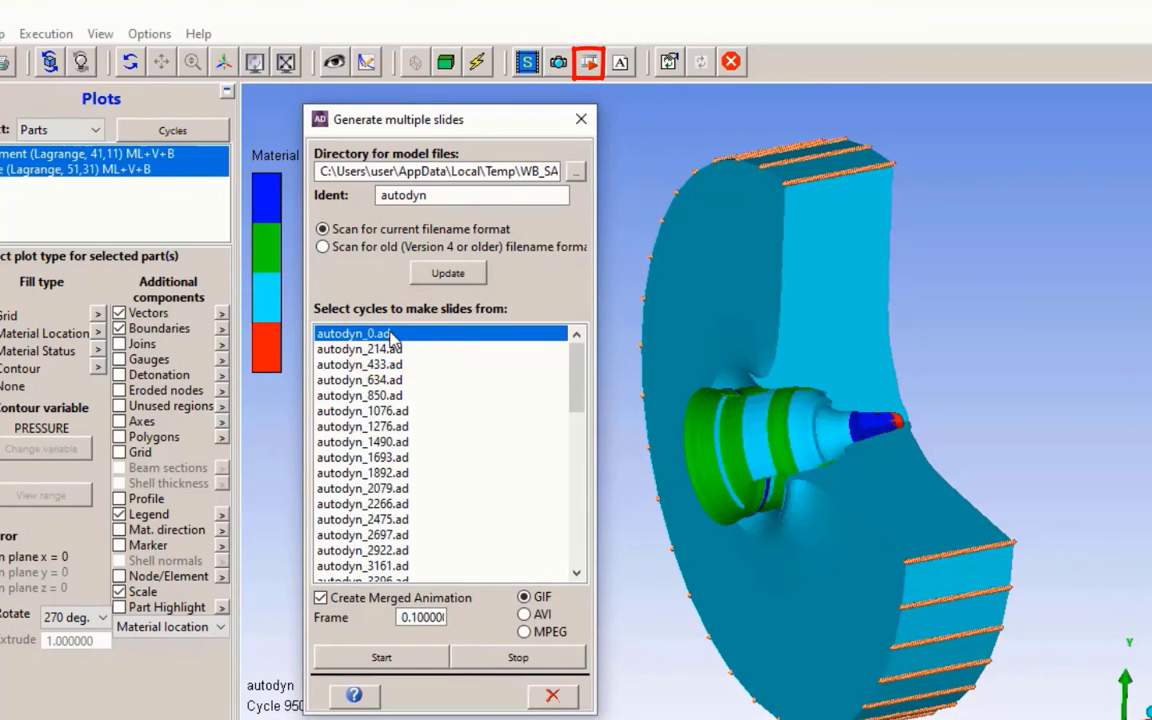
{"action": "key", "text": "shift+Down"}
{"action": "key", "text": "shift+Down"}
{"action": "key", "text": "shift+Down"}
{"action": "key", "text": "shift+Down"}
{"action": "key", "text": "shift+Down"}
{"action": "key", "text": "shift+Down"}
{"action": "key", "text": "shift+Down"}
{"action": "key", "text": "shift+Down"}
{"action": "key", "text": "shift+Down"}
{"action": "key", "text": "shift+Down"}
{"action": "key", "text": "shift+Down"}
{"action": "key", "text": "shift+Down"}
{"action": "key", "text": "shift+Down"}
{"action": "key", "text": "shift+Down"}
{"action": "key", "text": "shift+Down"}
{"action": "key", "text": "shift+Down"}
{"action": "key", "text": "shift+Down"}
{"action": "key", "text": "shift+Down"}
{"action": "key", "text": "shift+Down"}
{"action": "key", "text": "shift+Down"}
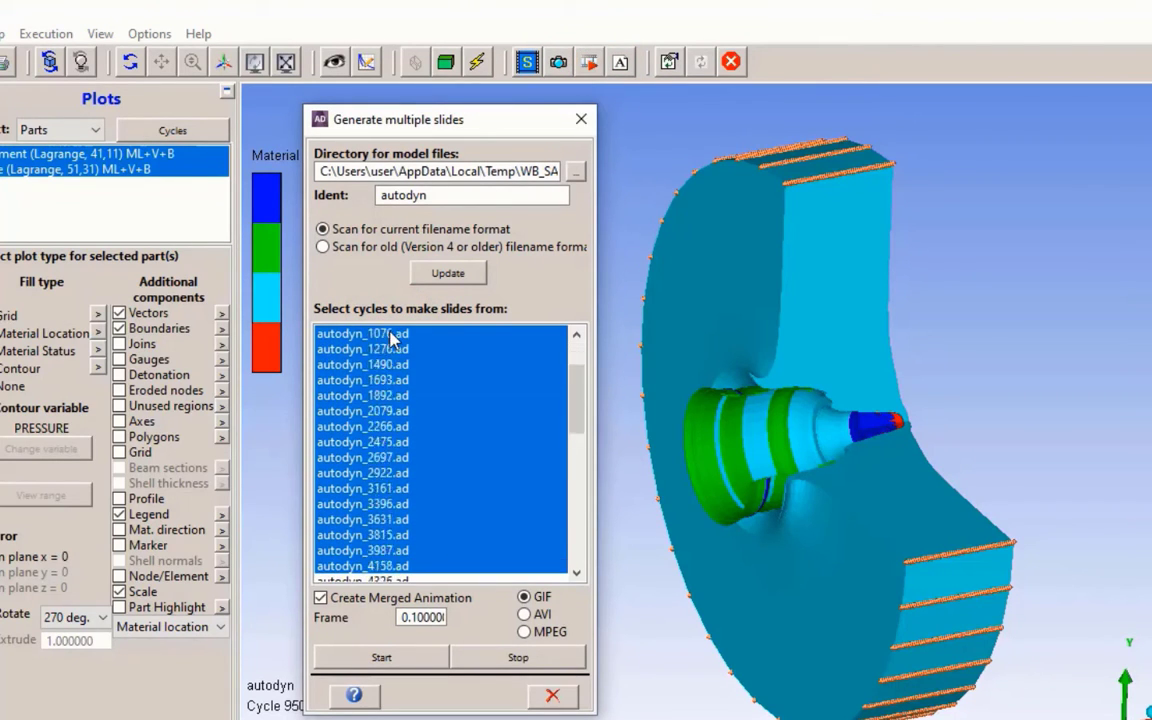
{"action": "key", "text": "shift+Down"}
{"action": "key", "text": "shift+Down"}
{"action": "key", "text": "shift+Down"}
{"action": "key", "text": "shift+Down"}
{"action": "key", "text": "shift+Down"}
{"action": "key", "text": "shift+Down"}
{"action": "key", "text": "shift+Down"}
{"action": "key", "text": "shift+Down"}
{"action": "key", "text": "shift+Down"}
{"action": "key", "text": "shift+Down"}
{"action": "key", "text": "shift+Down"}
{"action": "key", "text": "shift+Down"}
{"action": "key", "text": "shift+Down"}
{"action": "key", "text": "shift+Down"}
{"action": "key", "text": "shift+Down"}
{"action": "key", "text": "shift+Down"}
{"action": "key", "text": "shift+Down"}
{"action": "key", "text": "shift+Down"}
{"action": "key", "text": "shift+Down"}
{"action": "key", "text": "shift+Down"}
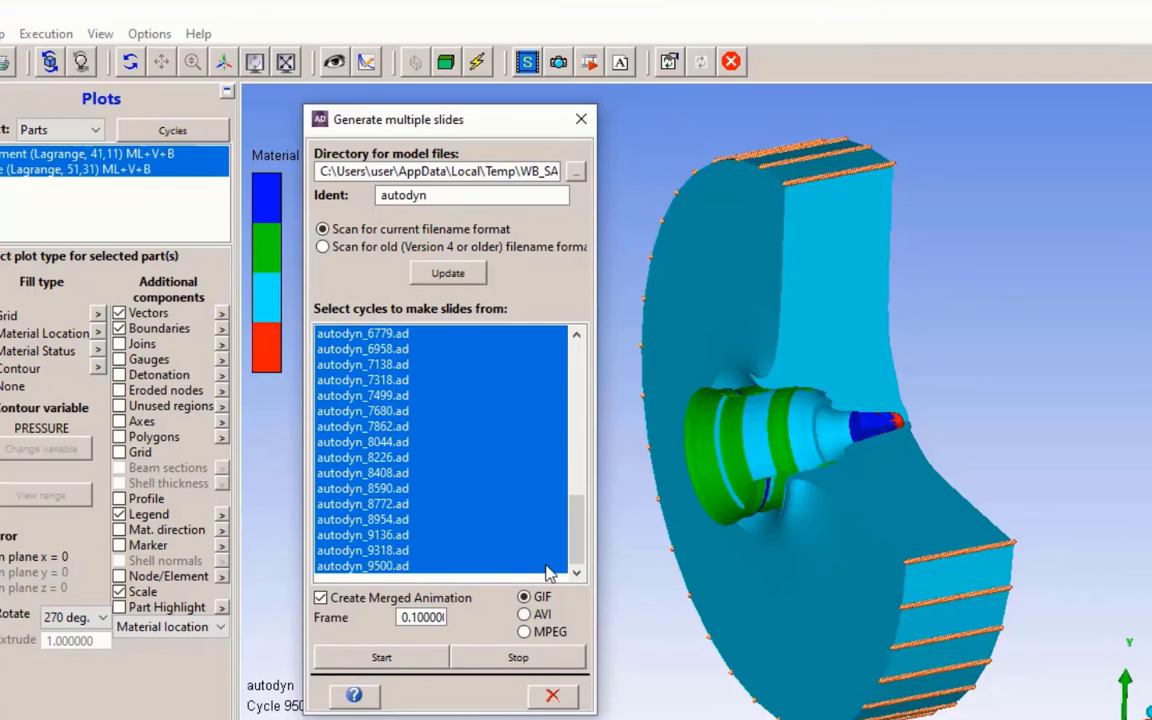
{"action": "left_click", "coordinate": [424, 658]}
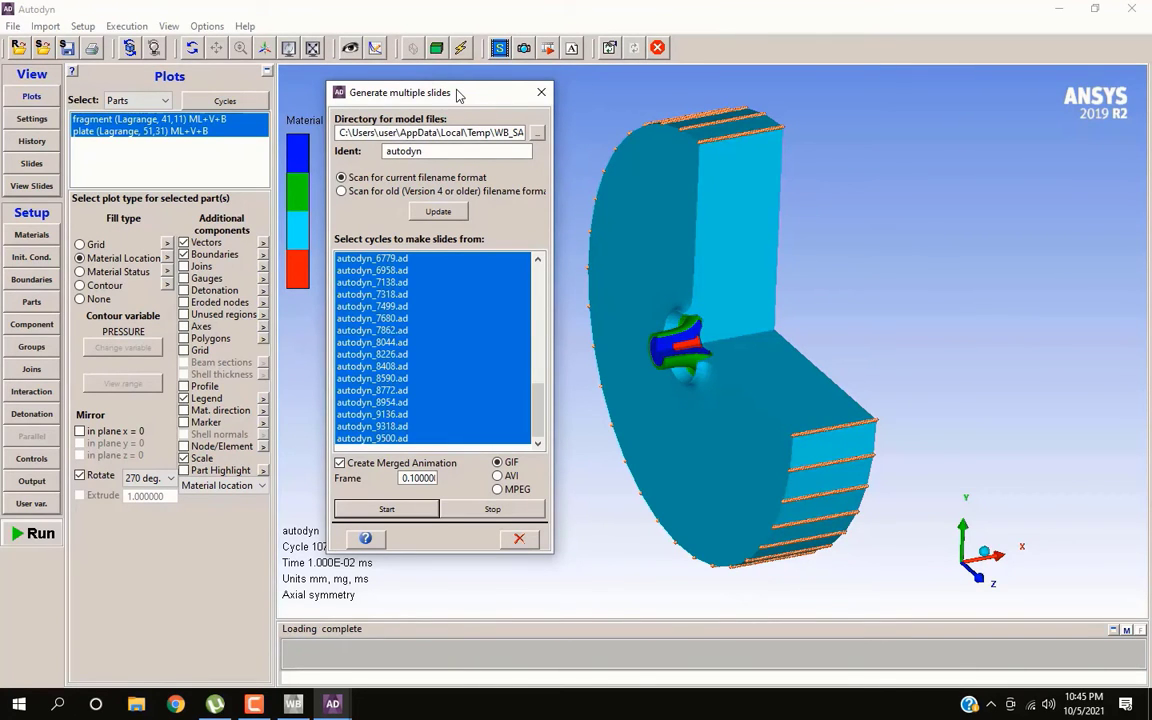
{"action": "left_click_drag", "start_coordinate": [410, 95], "coordinate": [1075, 225]}
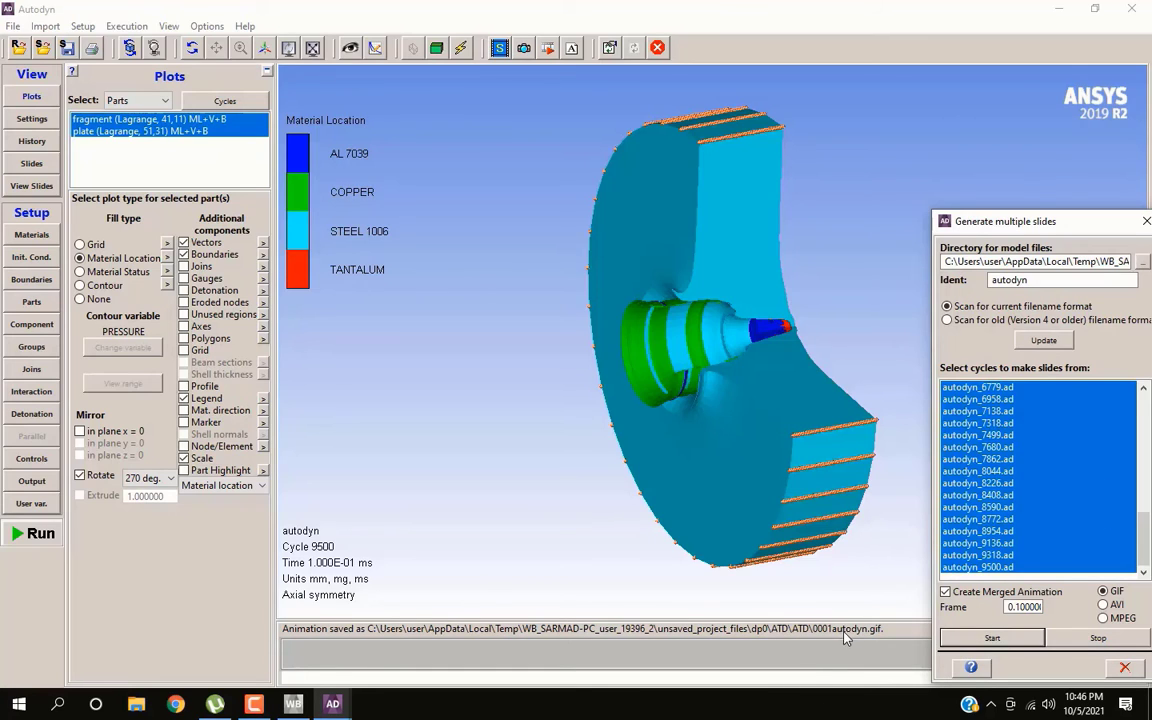
- Examine the end of the model files directory path and close the slide generation dialog
{"action": "double_click", "coordinate": [1088, 261]}
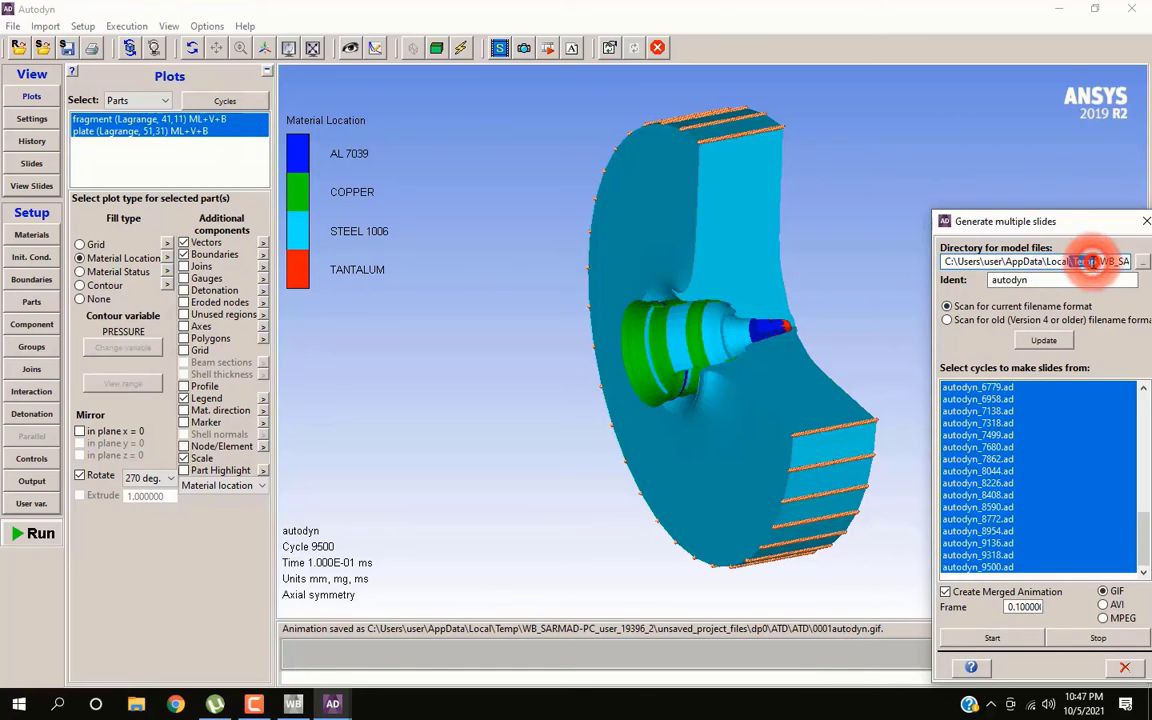
{"action": "triple_click", "coordinate": [1092, 262]}
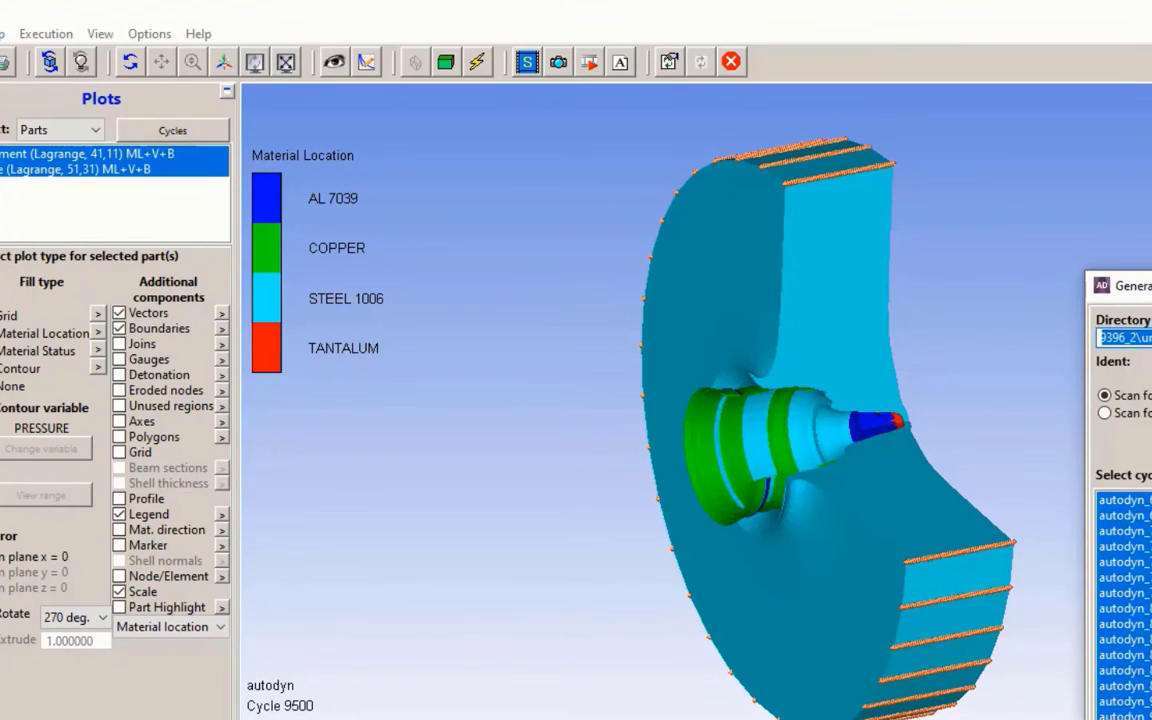
{"action": "left_click_drag", "start_coordinate": [1108, 285], "coordinate": [822, 52]}
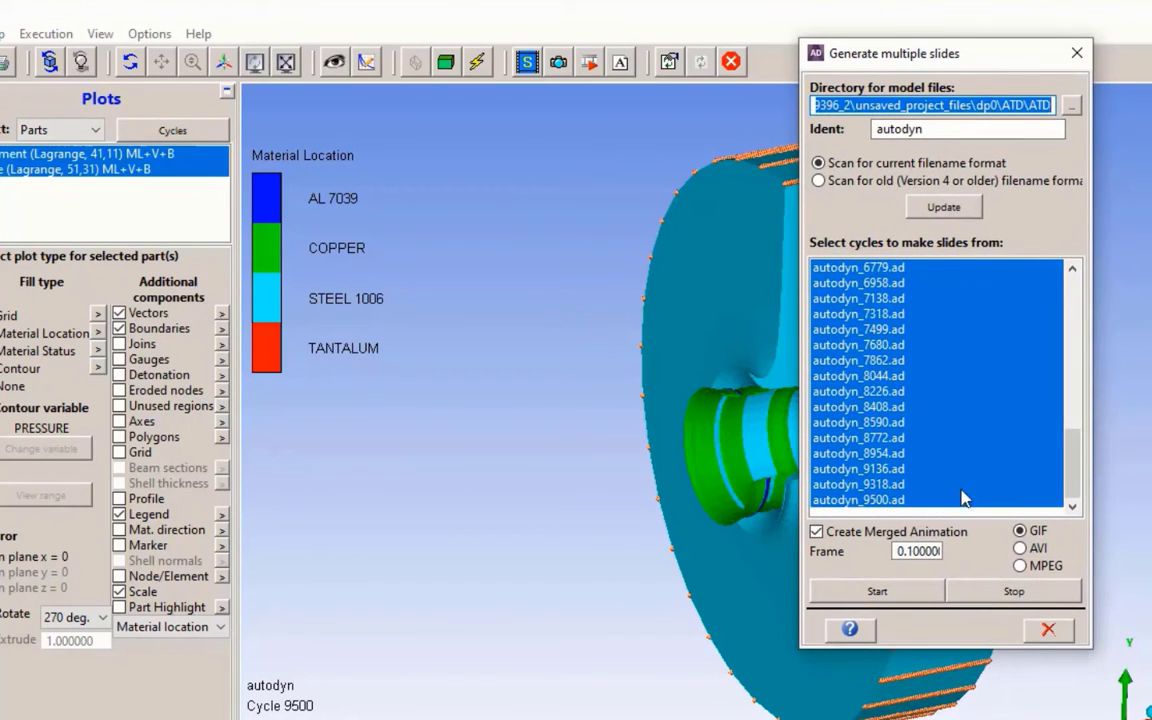
{"action": "left_click", "coordinate": [1045, 630]}
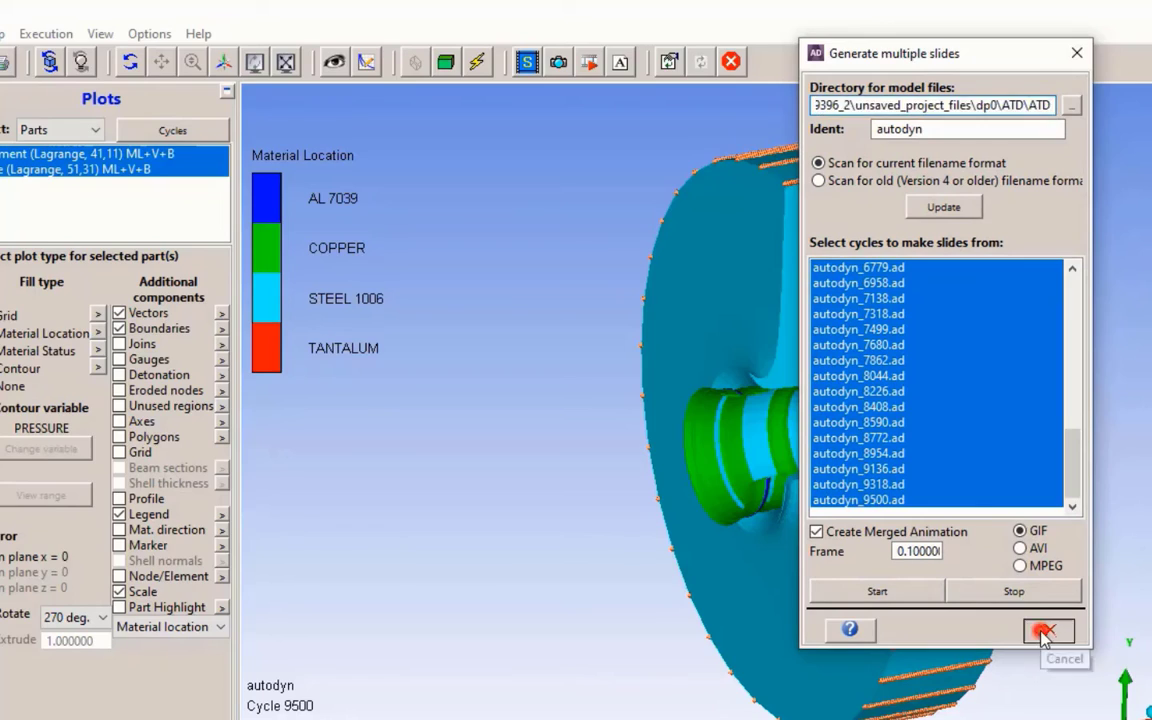
- Set the slideshow image type to gfa and accept the slideshow setup
{"action": "left_click", "coordinate": [527, 62]}
{"action": "left_click_drag", "start_coordinate": [440, 114], "coordinate": [280, 116]}
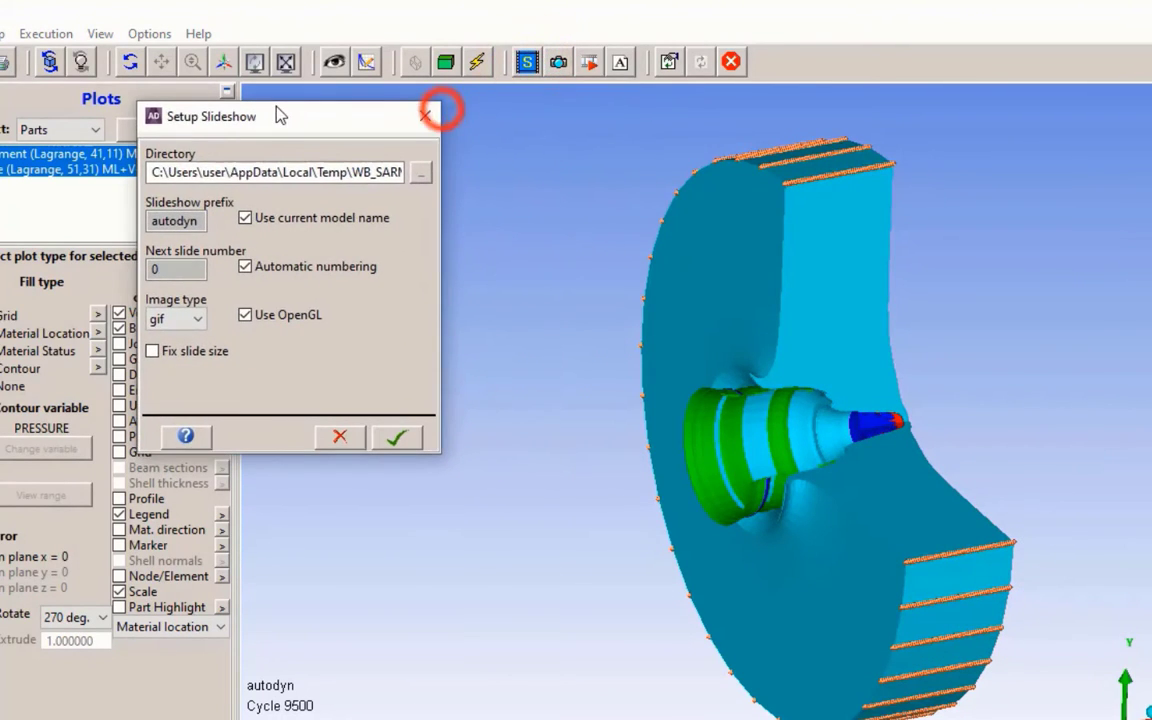
{"action": "left_click", "coordinate": [198, 318]}
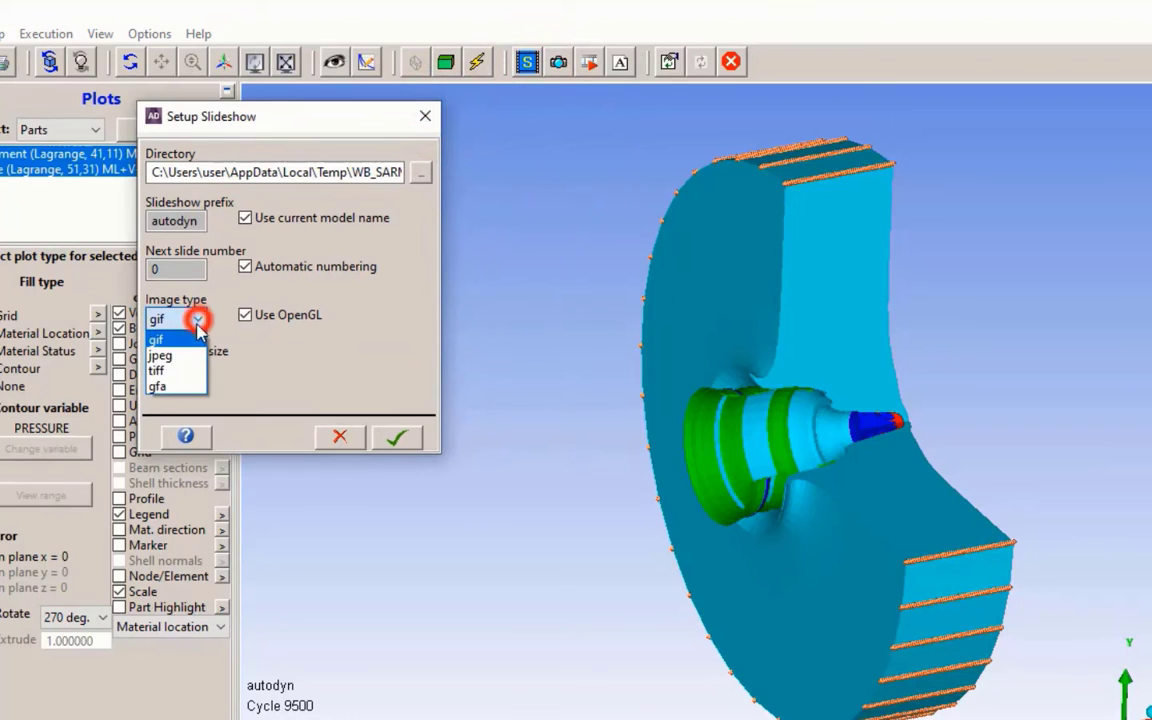
{"action": "left_click", "coordinate": [188, 387]}
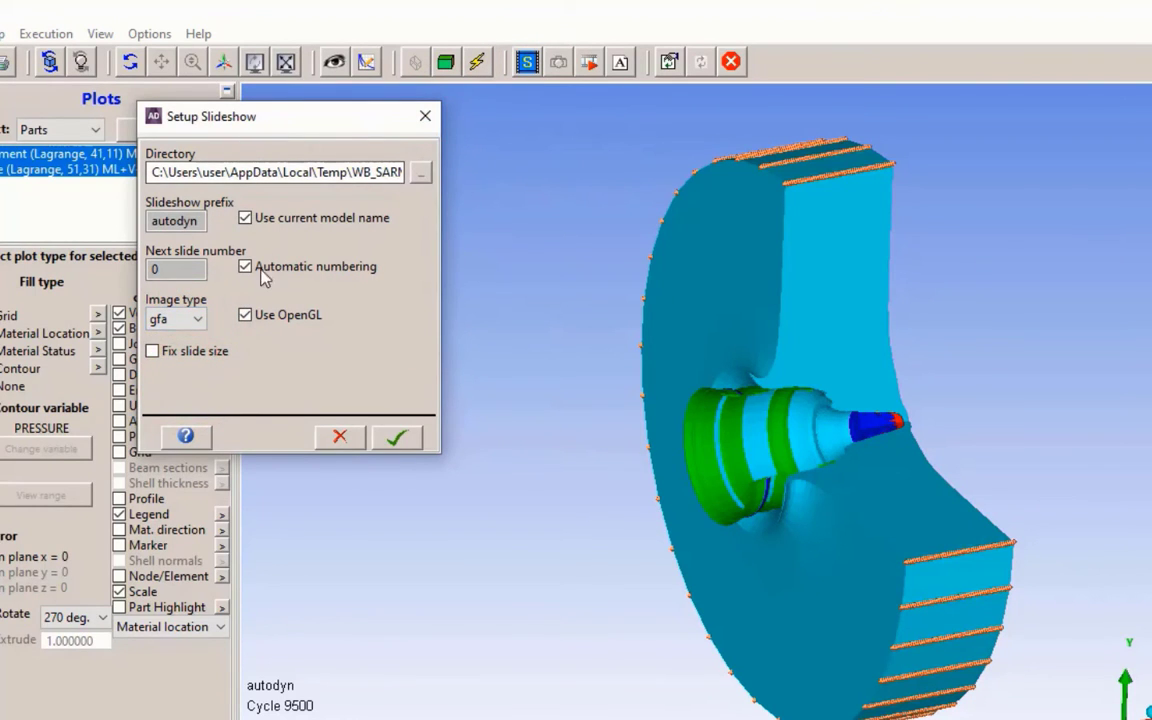
{"action": "left_click", "coordinate": [398, 440]}
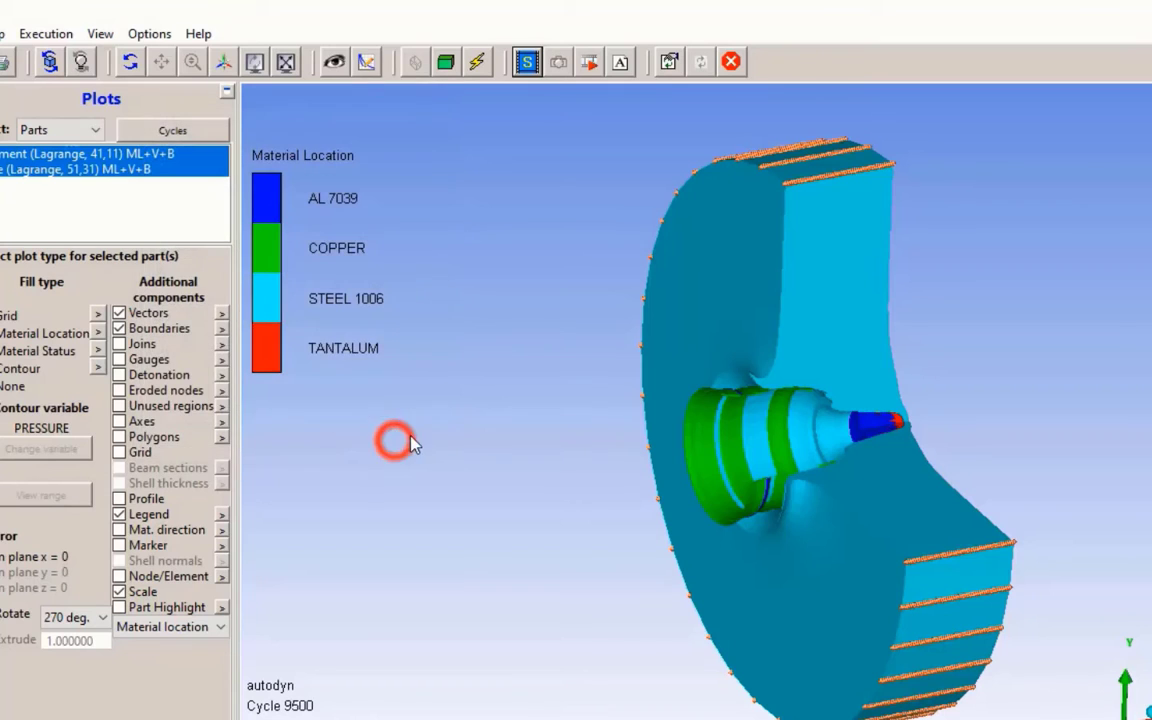
- Generate a GFA animation from all saved cycles, autodyn_0.ad to autodyn_9500.ad, and close the slide generation dialog
{"action": "left_click", "coordinate": [591, 63]}
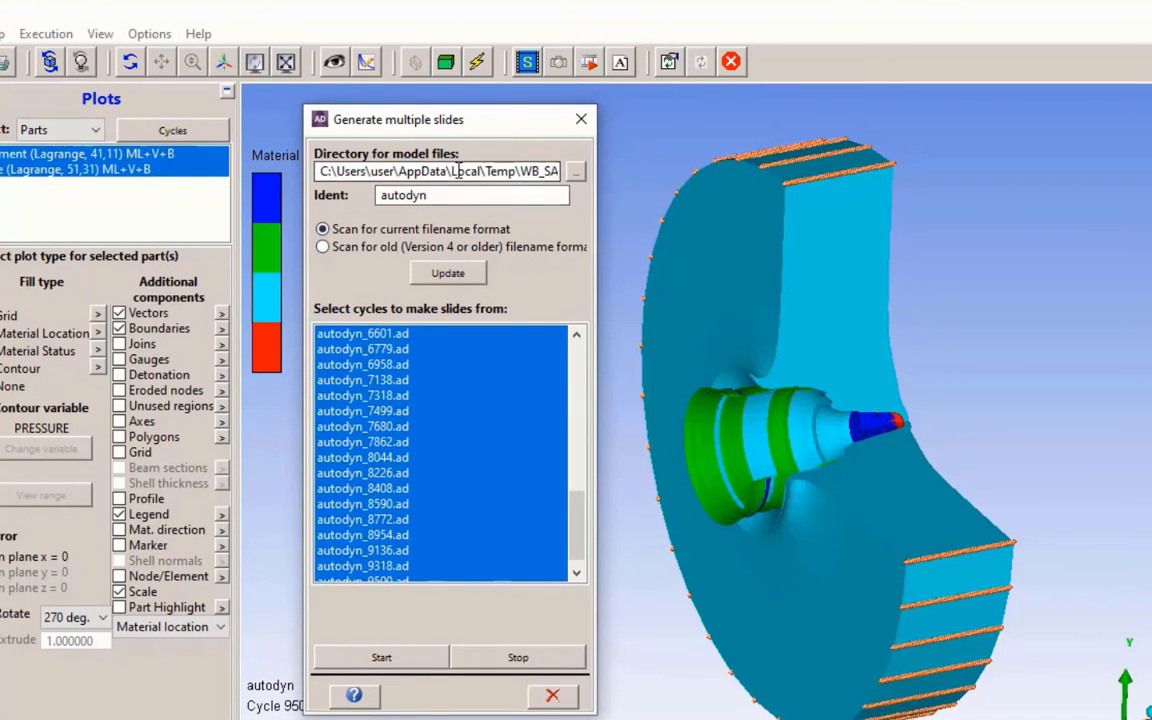
{"action": "left_click", "coordinate": [405, 333]}
{"action": "scroll", "coordinate": [380, 330], "scroll_direction": "up", "scroll_amount": 10}
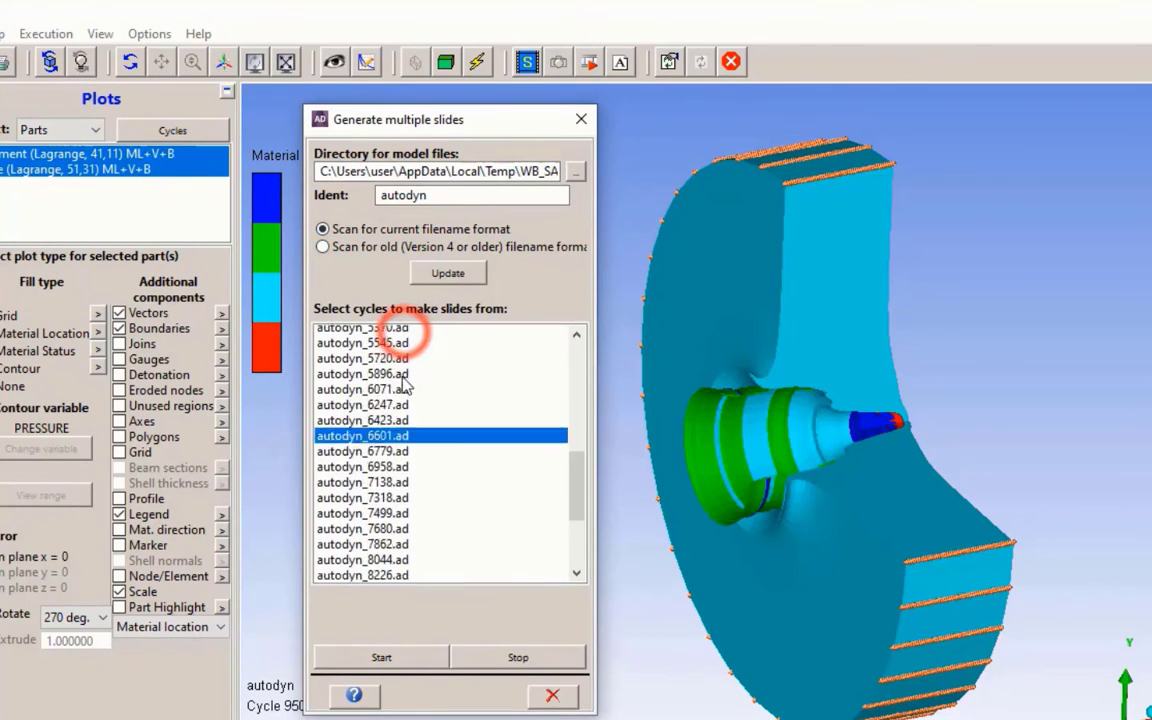
{"action": "left_click", "coordinate": [390, 335]}
{"action": "left_click", "coordinate": [399, 349]}
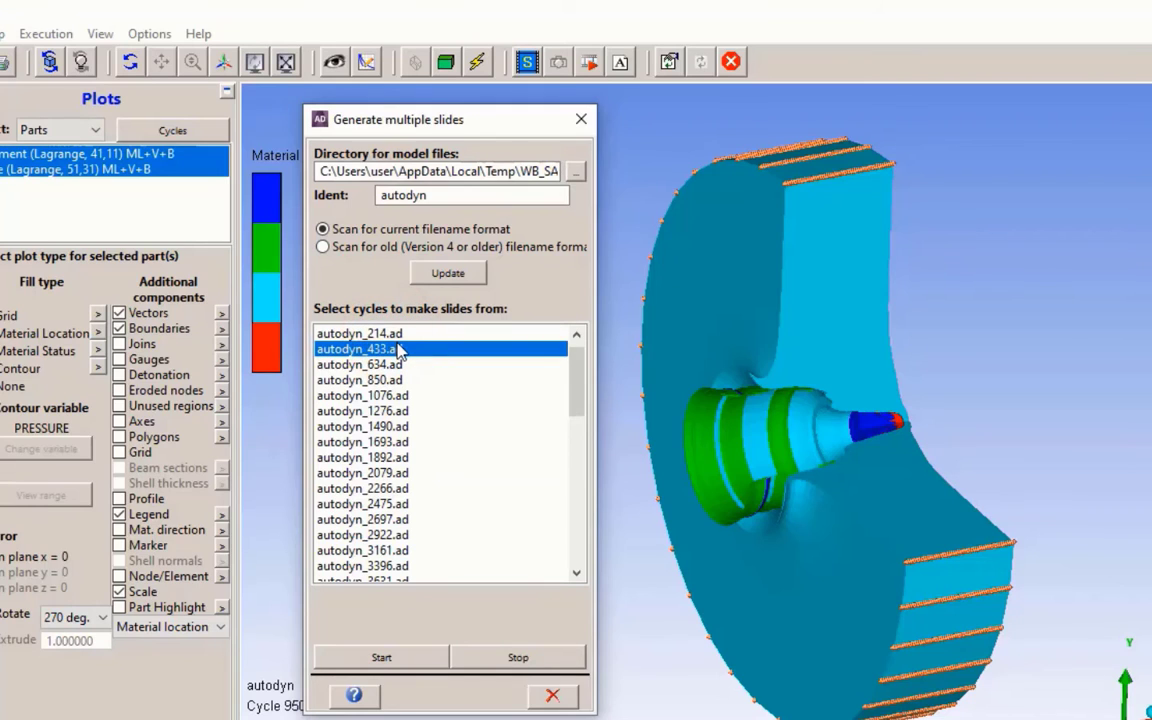
{"action": "left_click", "coordinate": [576, 340]}
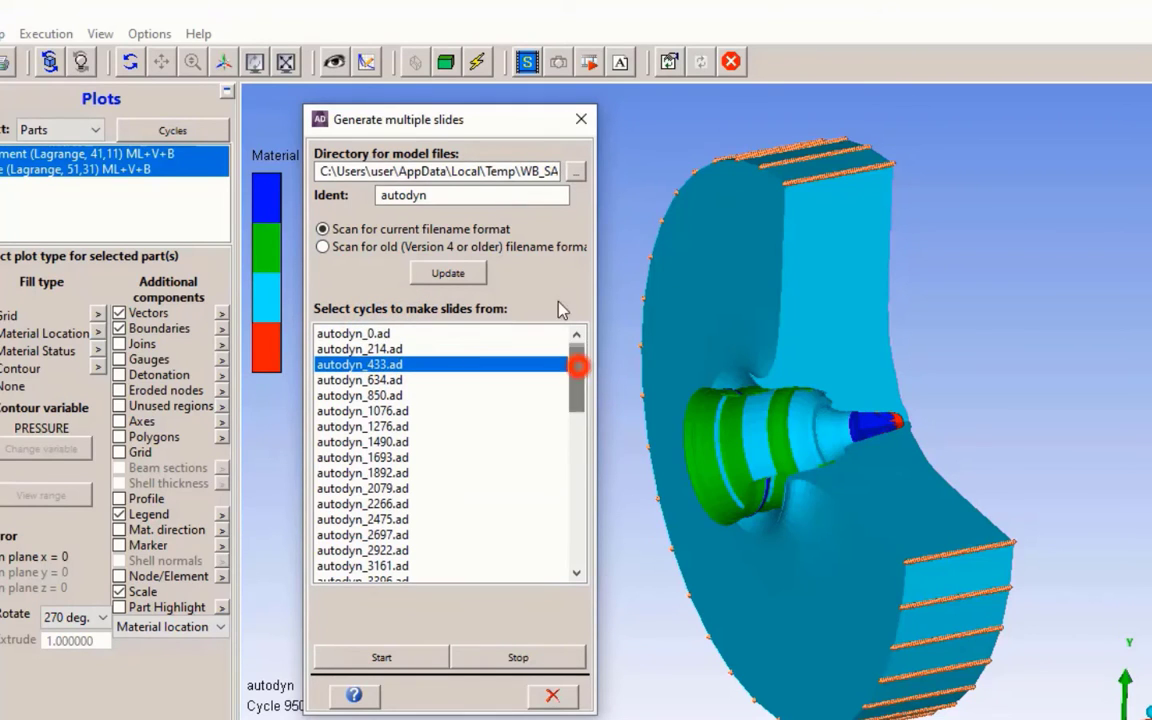
{"action": "left_click", "coordinate": [381, 334]}
{"action": "key", "text": "shift+Down"}
{"action": "key", "text": "shift+Down"}
{"action": "key", "text": "shift+Down"}
{"action": "key", "text": "shift+Down"}
{"action": "key", "text": "shift+Down"}
{"action": "key", "text": "shift+Down"}
{"action": "key", "text": "shift+Down"}
{"action": "key", "text": "shift+Down"}
{"action": "key", "text": "shift+Down"}
{"action": "key", "text": "shift+Down"}
{"action": "key", "text": "shift+Down"}
{"action": "key", "text": "shift+Down"}
{"action": "key", "text": "shift+Down"}
{"action": "key", "text": "shift+Down"}
{"action": "key", "text": "shift+Down"}
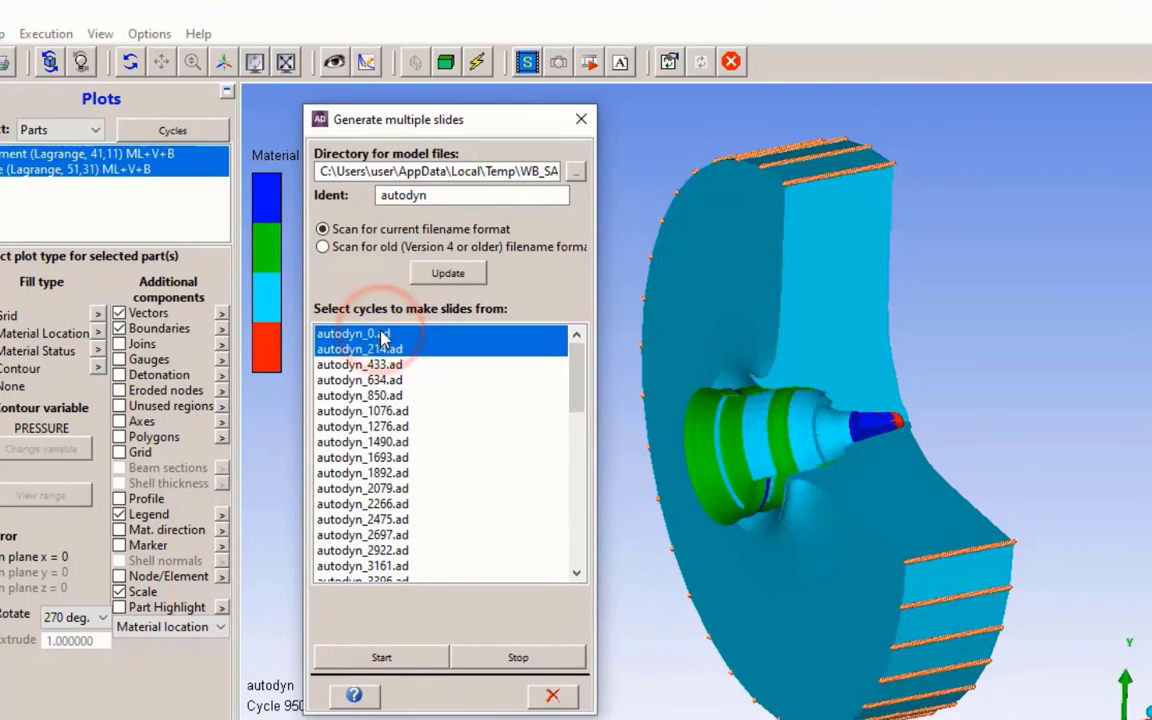
{"action": "key", "text": "shift+Down"}
{"action": "key", "text": "shift+Down"}
{"action": "key", "text": "shift+Down"}
{"action": "key", "text": "shift+Down"}
{"action": "key", "text": "shift+Down"}
{"action": "key", "text": "shift+Down"}
{"action": "key", "text": "shift+Down"}
{"action": "key", "text": "shift+Down"}
{"action": "key", "text": "shift+Down"}
{"action": "key", "text": "shift+Down"}
{"action": "key", "text": "shift+Down"}
{"action": "key", "text": "shift+Down"}
{"action": "key", "text": "shift+Down"}
{"action": "key", "text": "shift+Down"}
{"action": "key", "text": "shift+Down"}
{"action": "key", "text": "shift+Down"}
{"action": "key", "text": "shift+Down"}
{"action": "key", "text": "shift+Down"}
{"action": "key", "text": "shift+Down"}
{"action": "key", "text": "shift+Down"}
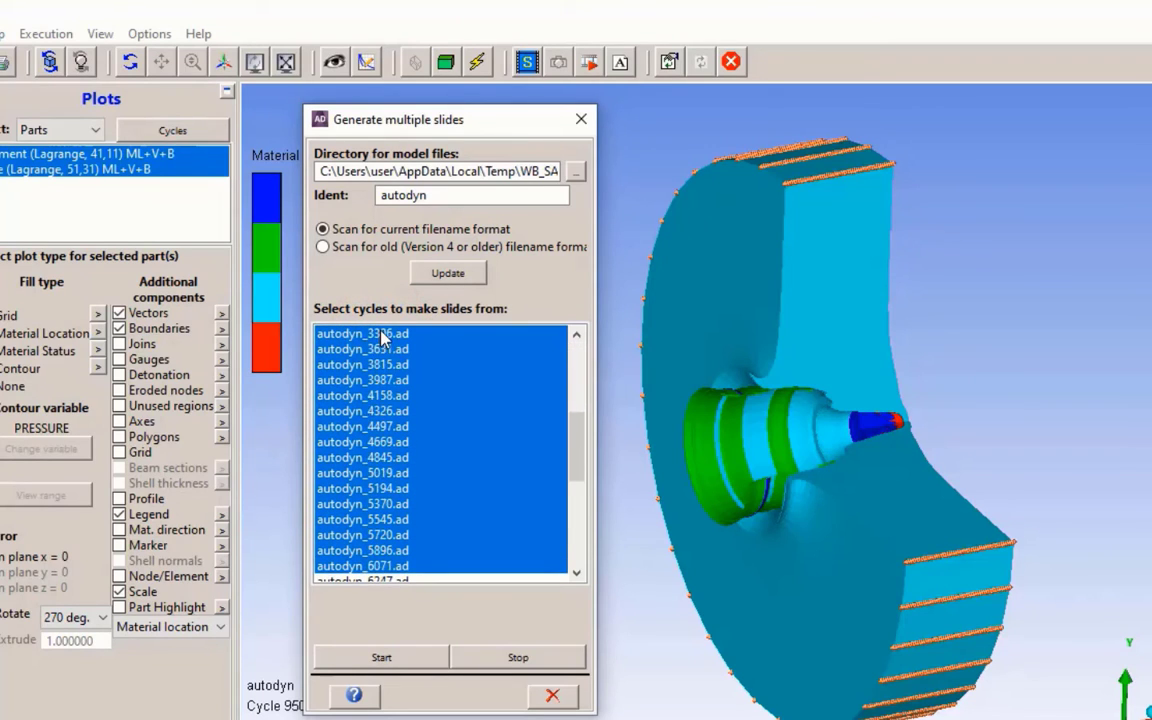
{"action": "left_click", "coordinate": [412, 660]}
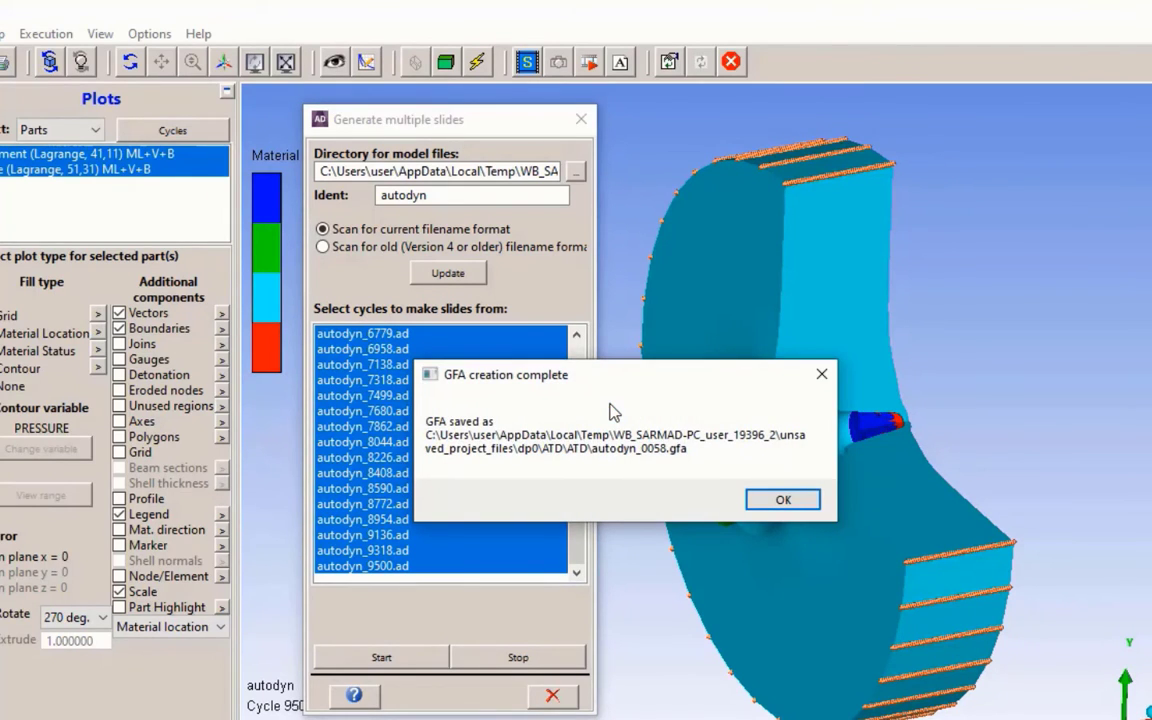
{"action": "left_click", "coordinate": [804, 503]}
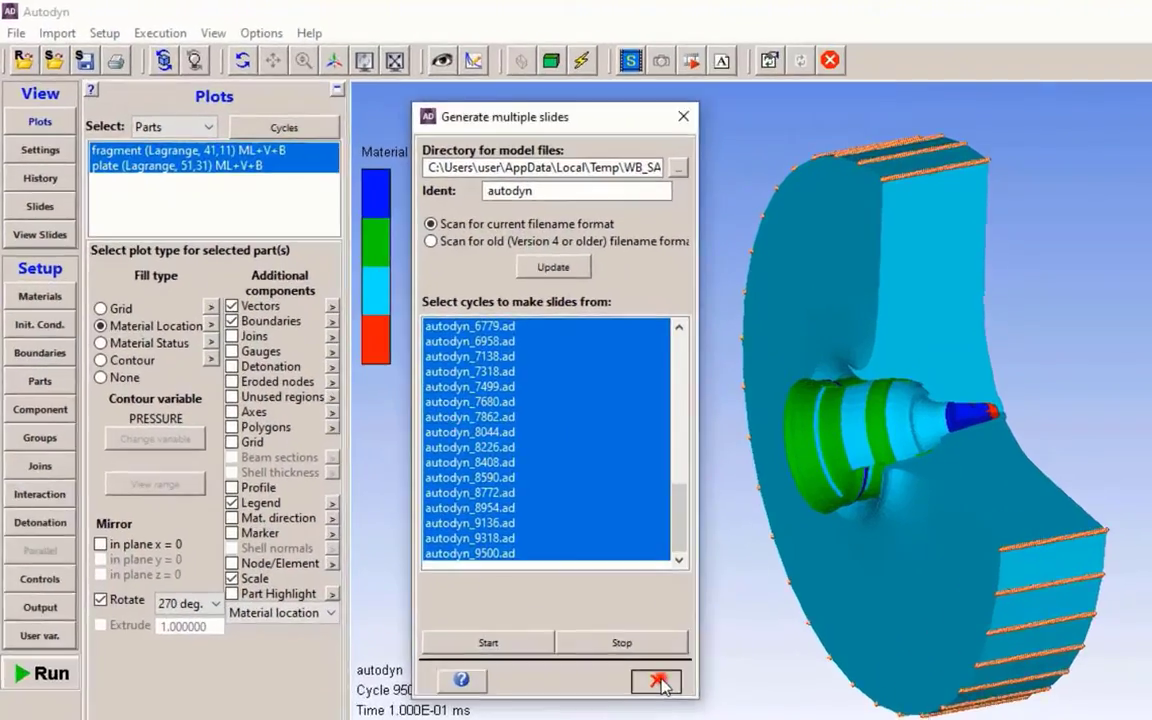
{"action": "left_click", "coordinate": [519, 538]}
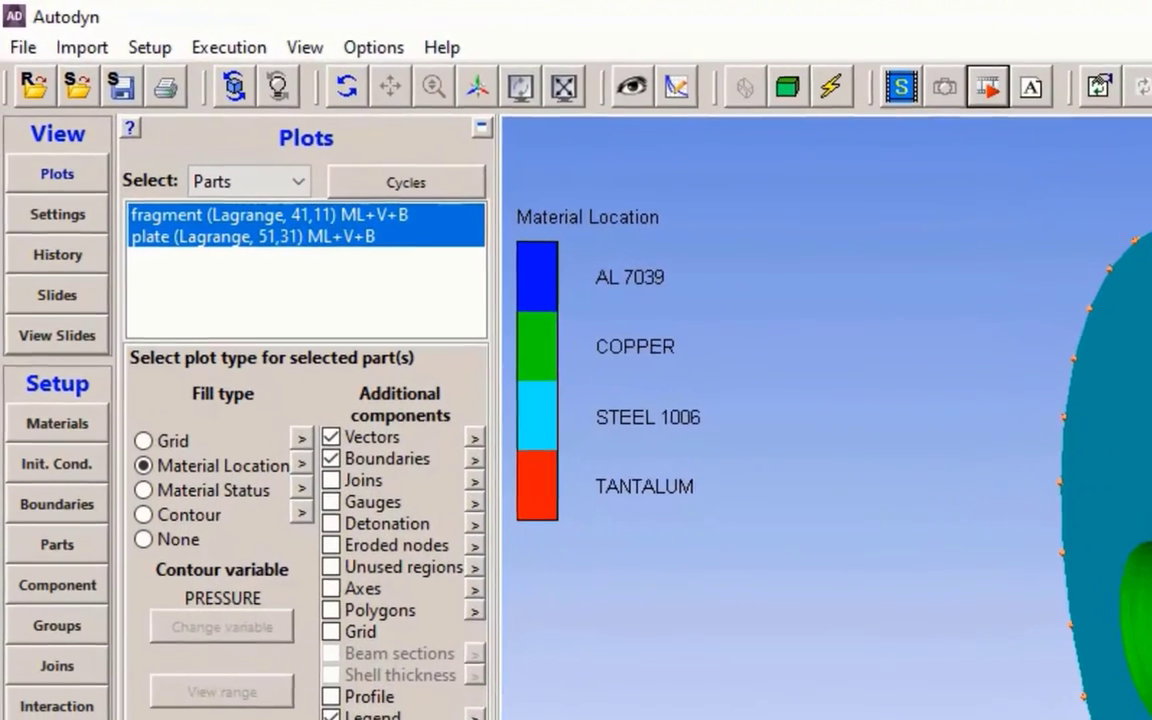
- Start saving the project and create a new folder named fragmwnt_impact on the Desktop for it
{"action": "left_click", "coordinate": [23, 48]}
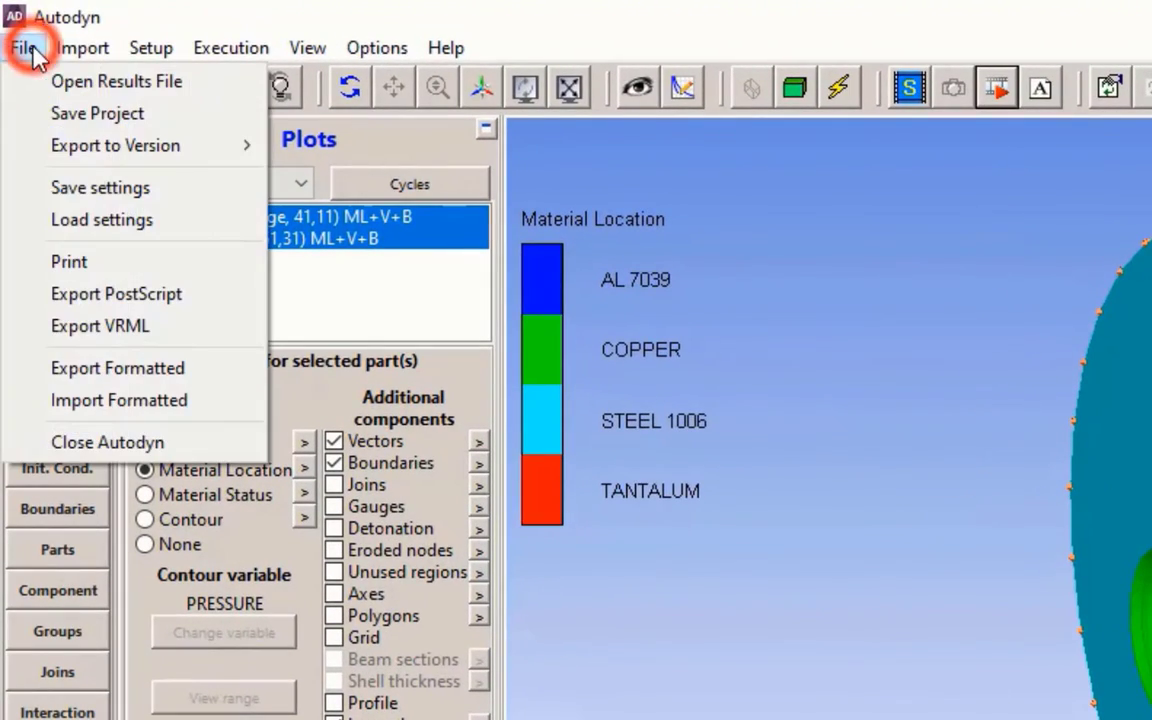
{"action": "mouse_move", "coordinate": [82, 48]}
{"action": "mouse_move", "coordinate": [5, 44]}
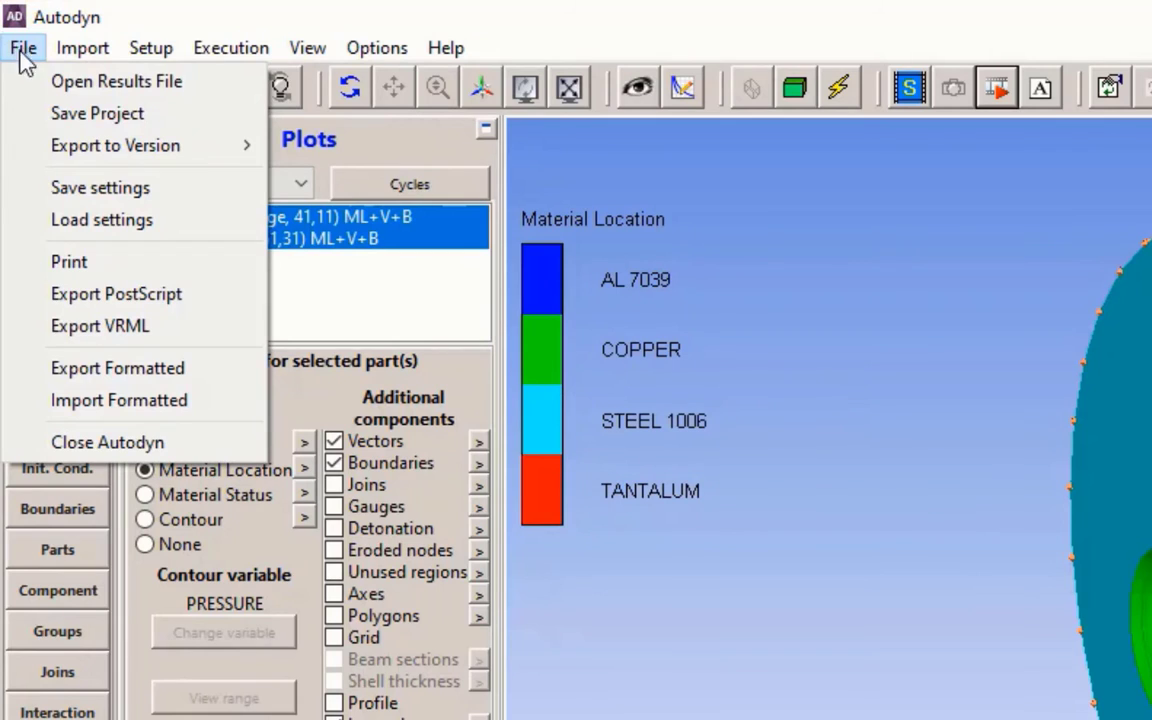
{"action": "left_click", "coordinate": [44, 111]}
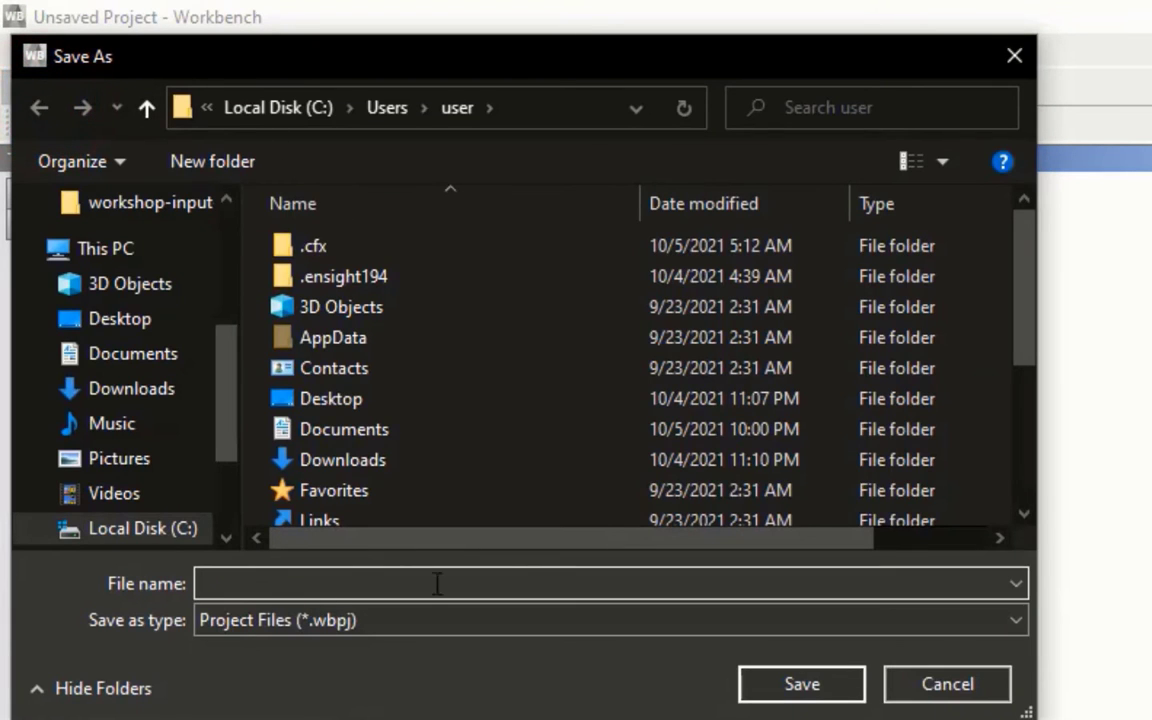
{"action": "left_click_drag", "start_coordinate": [231, 360], "coordinate": [231, 159]}
{"action": "left_click", "coordinate": [142, 258]}
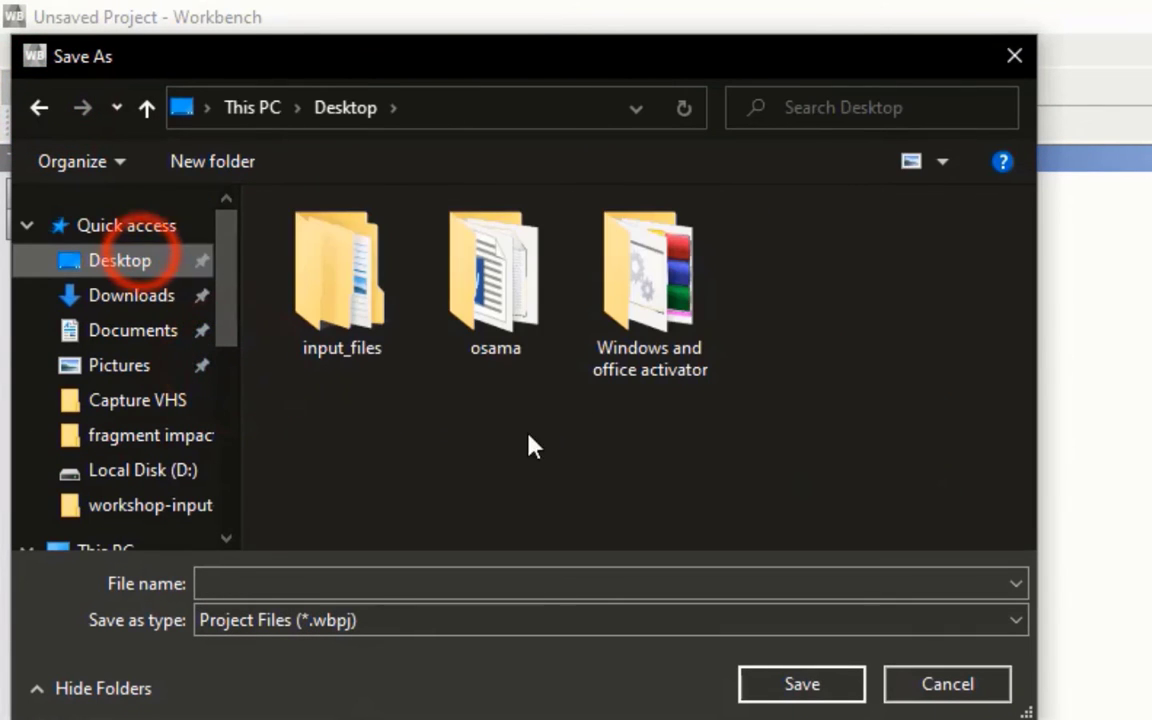
{"action": "right_click", "coordinate": [424, 452]}
{"action": "left_click", "coordinate": [535, 692]}
{"action": "left_click", "coordinate": [745, 707]}
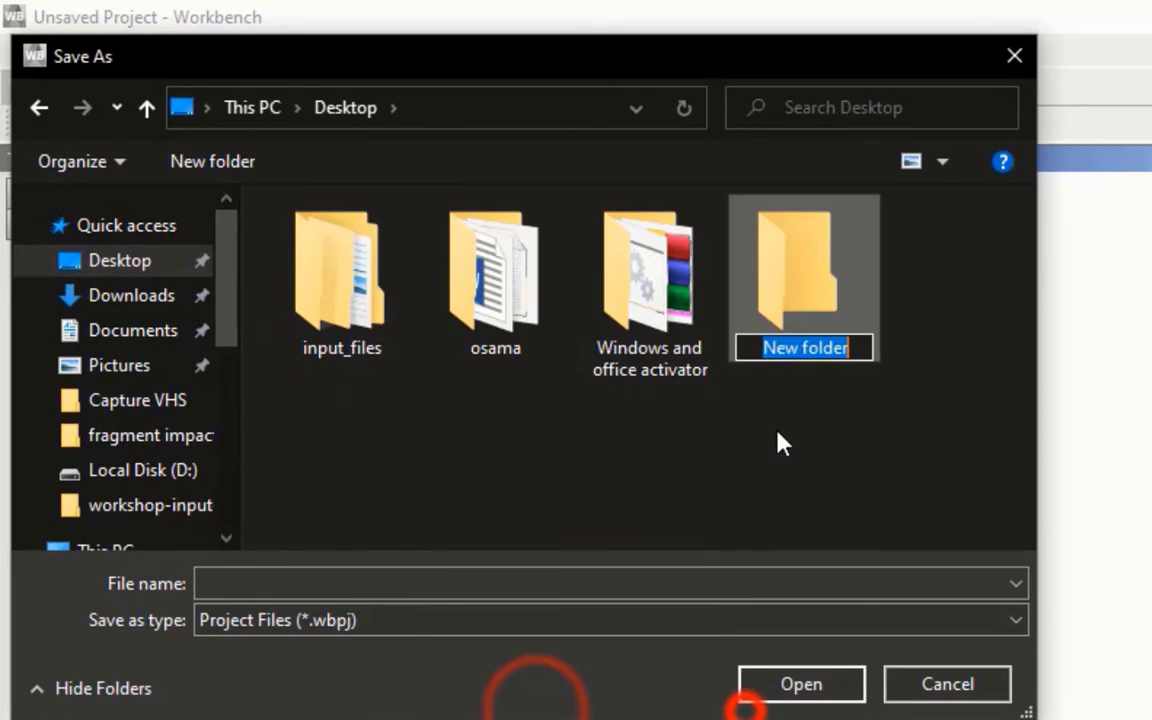
{"action": "type", "text": "fragma"}
{"action": "key", "text": "BackSpace"}
{"action": "type", "text": "wnt"}
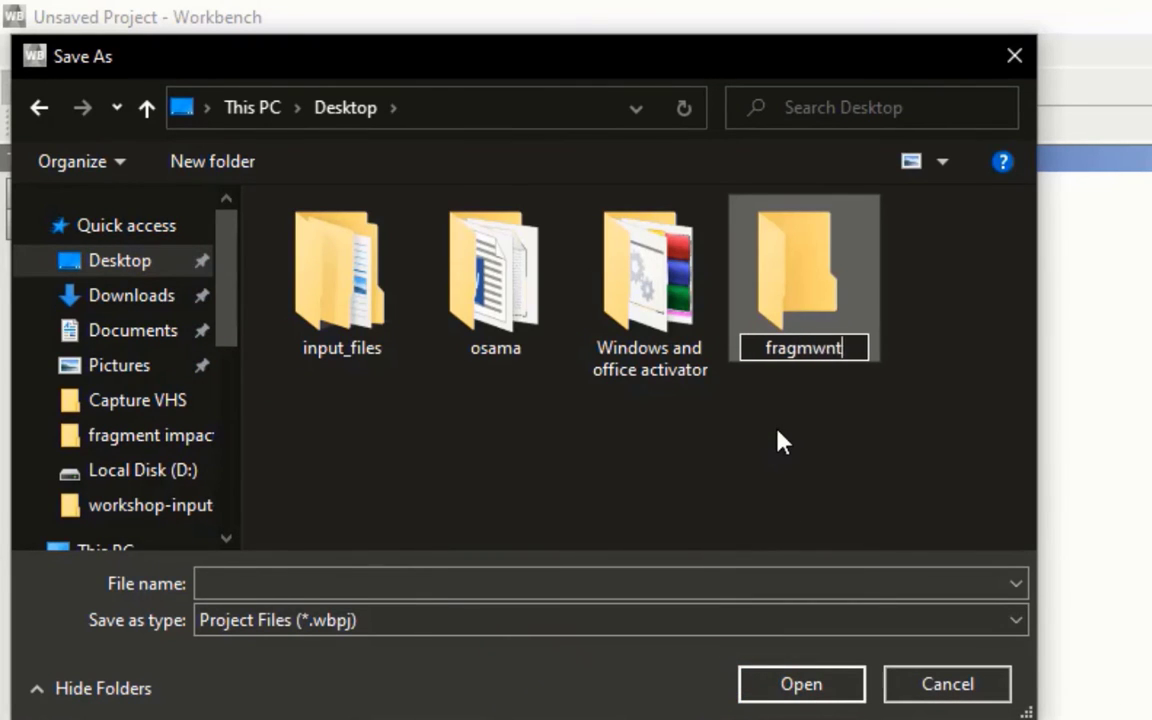
{"action": "type", "text": "_impac"}
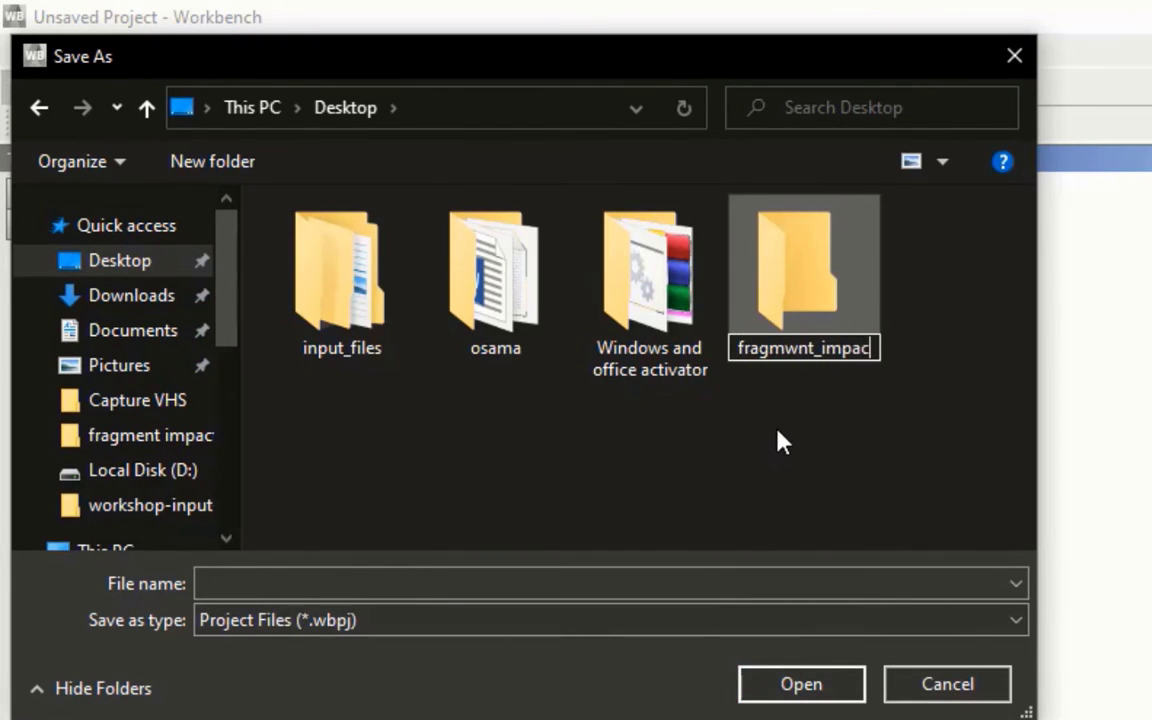
{"action": "type", "text": "t"}
{"action": "right_click", "coordinate": [887, 440]}
{"action": "left_click", "coordinate": [785, 290]}
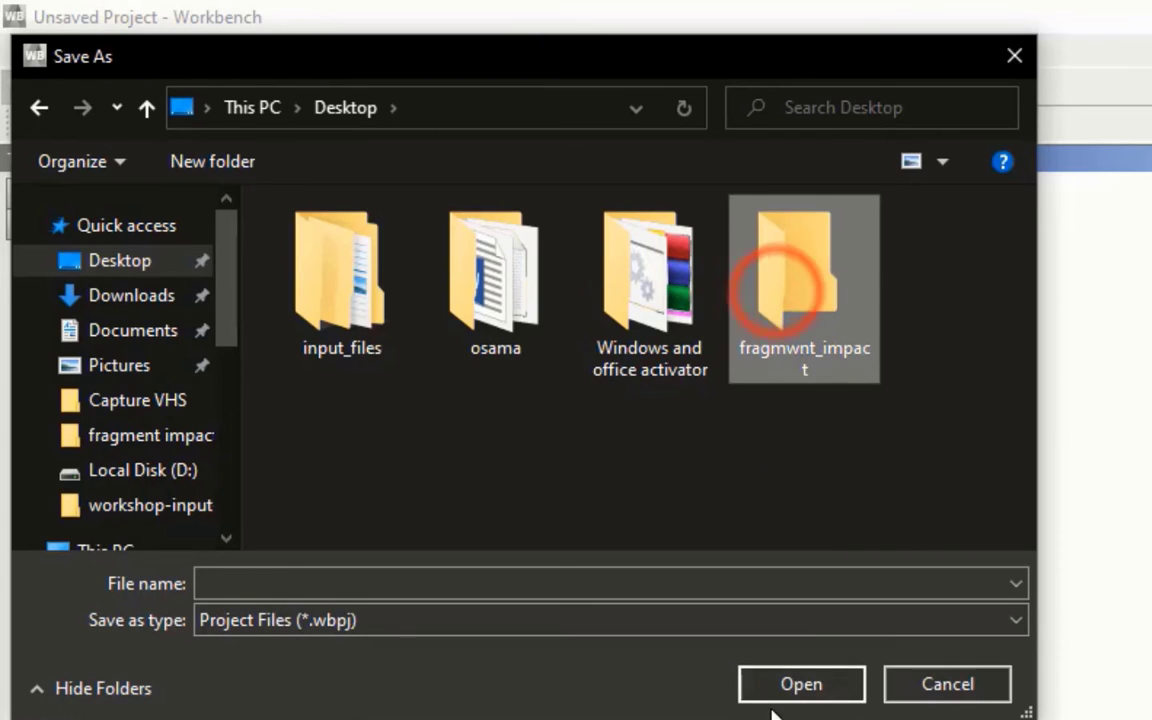
- Save the project as frag_impact inside the fragmwnt_impact folder
{"action": "left_click", "coordinate": [798, 687]}
{"action": "left_click", "coordinate": [803, 684]}
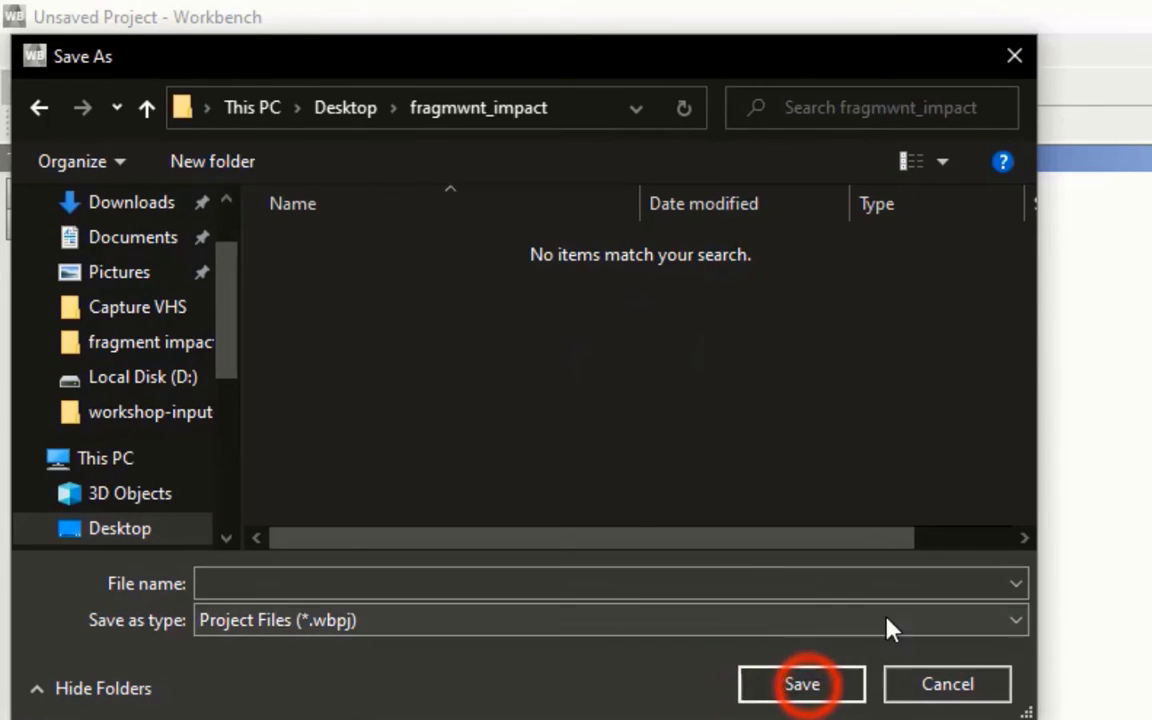
{"action": "left_click", "coordinate": [360, 583]}
{"action": "type", "text": "frag_impact"}
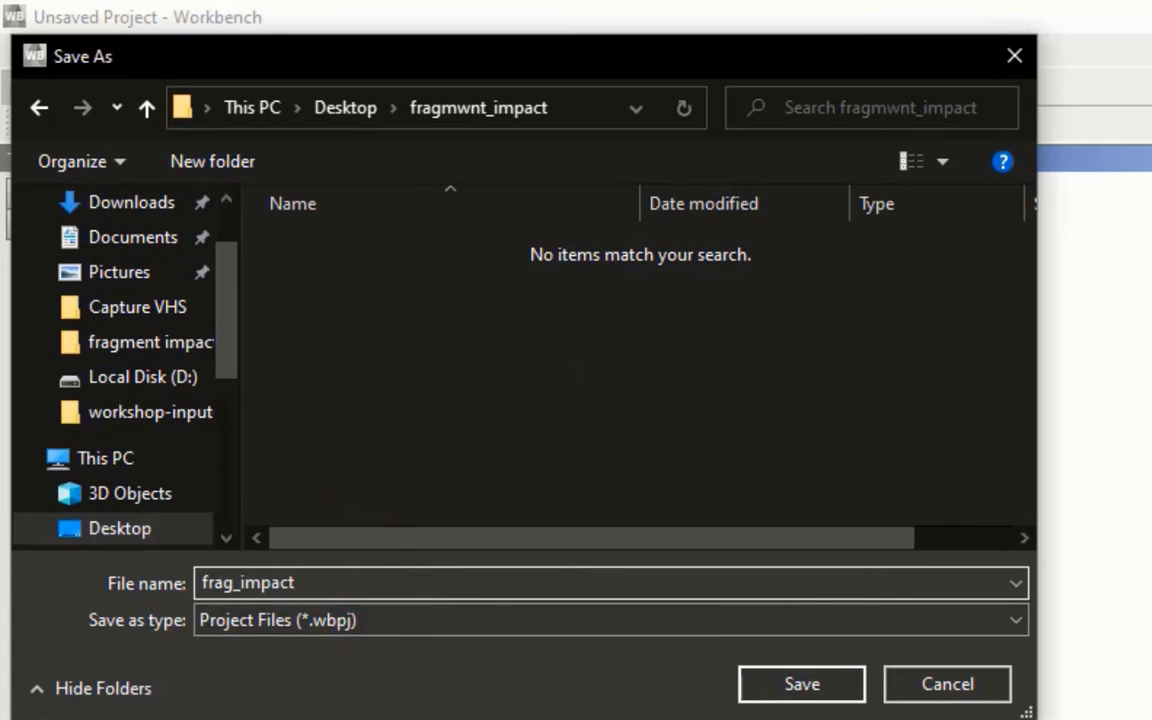
{"action": "left_click", "coordinate": [825, 684]}
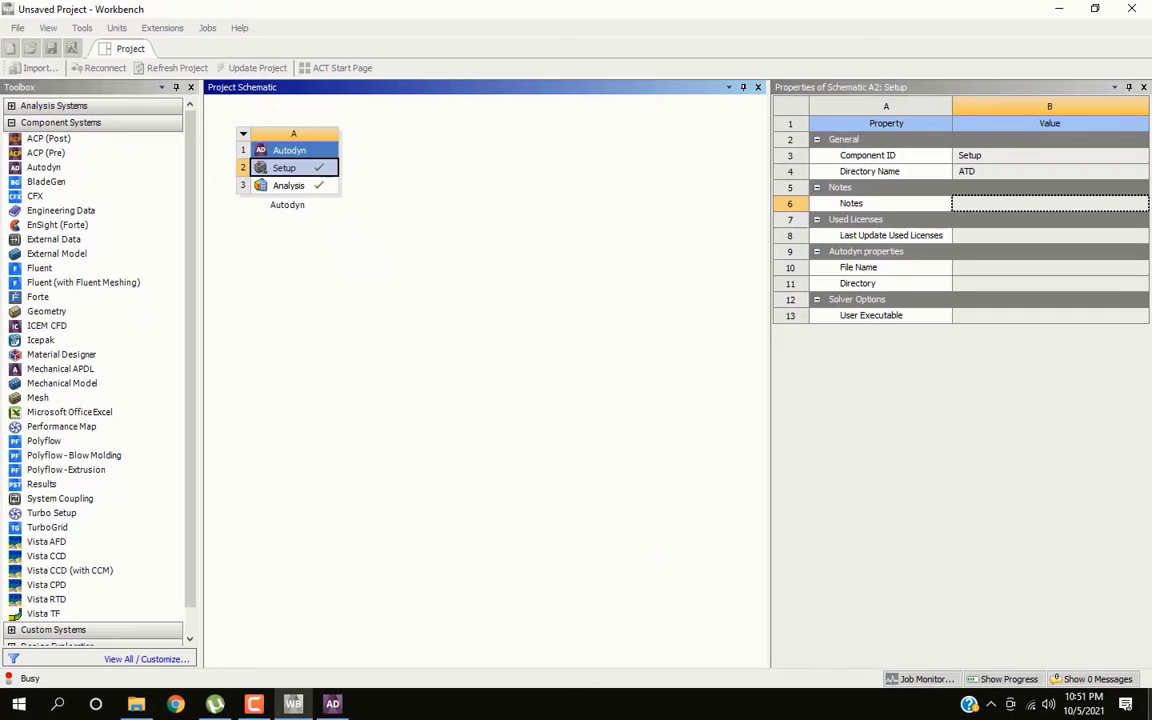
- Open the fragmwnt_impact folder from the desktop and check the project in the Autodyn and Workbench windows
{"action": "left_click", "coordinate": [1149, 716]}
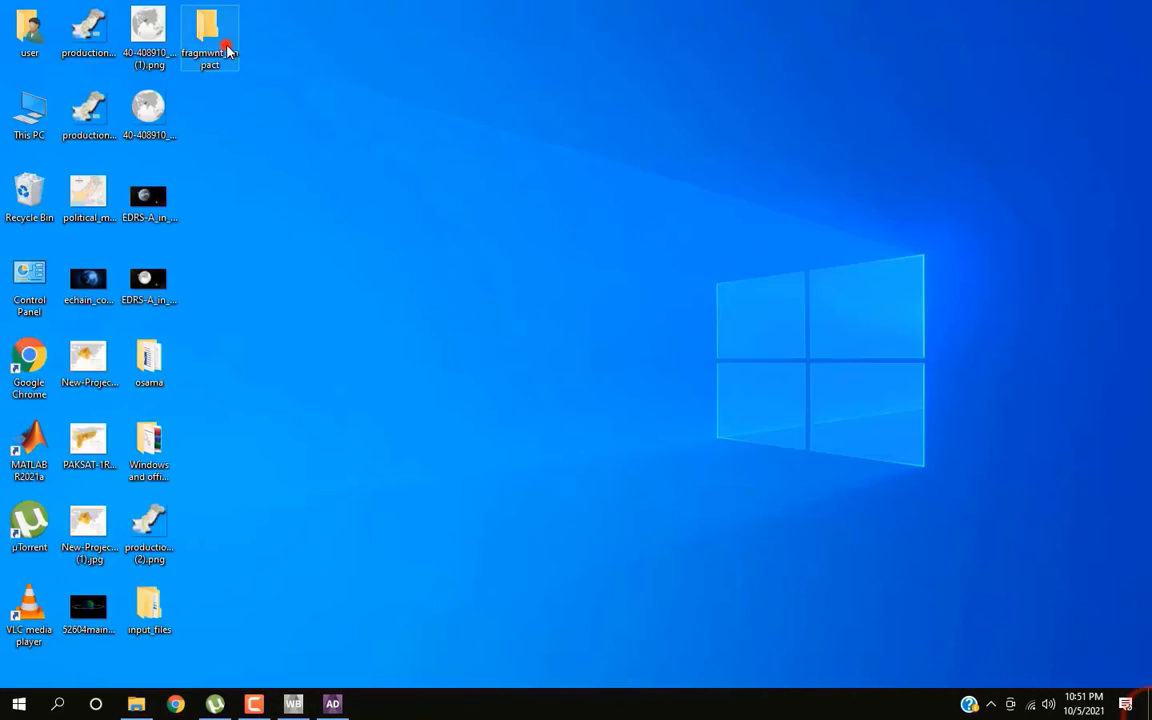
{"action": "double_click", "coordinate": [227, 46]}
{"action": "left_click", "coordinate": [333, 703]}
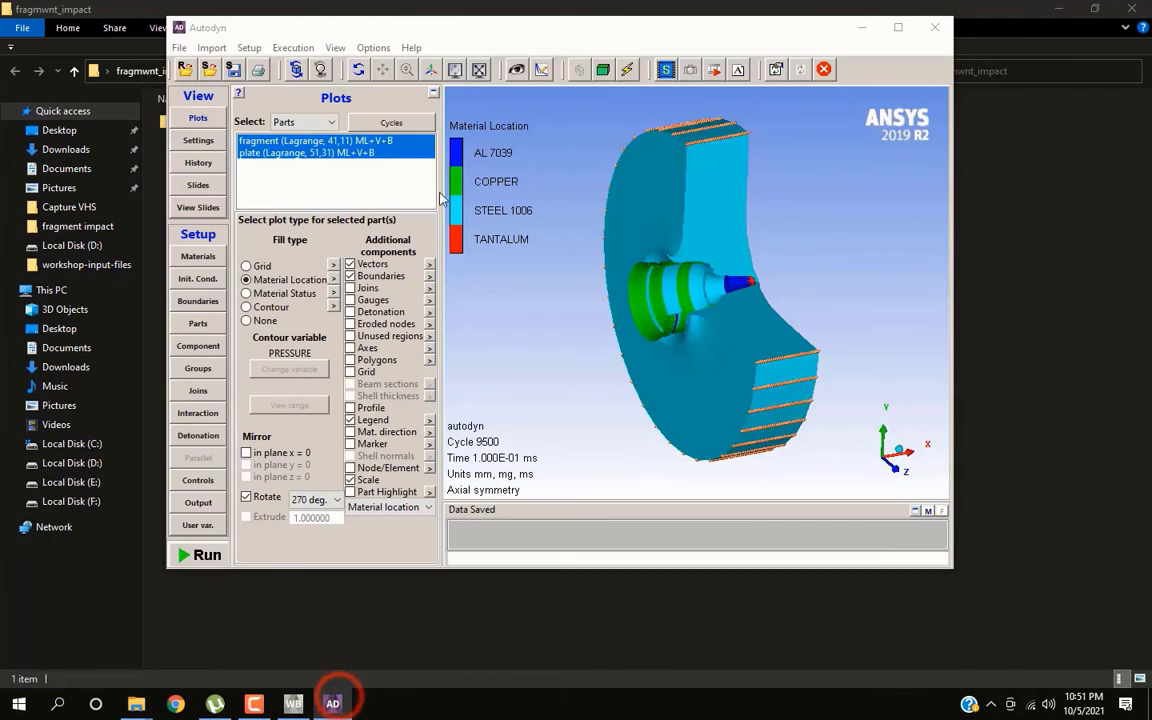
{"action": "left_click", "coordinate": [292, 704]}
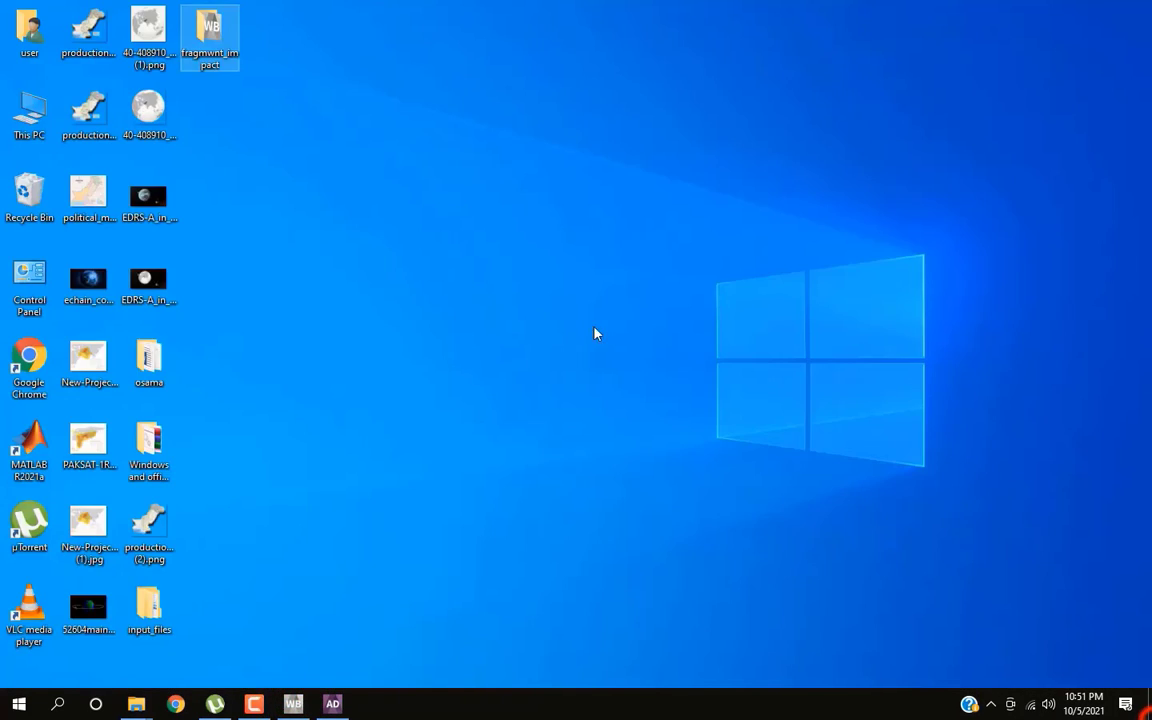
- Reopen the fragmwnt_impact folder and inspect the contents of frag_impact_files and the .frag_impact_files.backup folder
{"action": "double_click", "coordinate": [222, 28]}
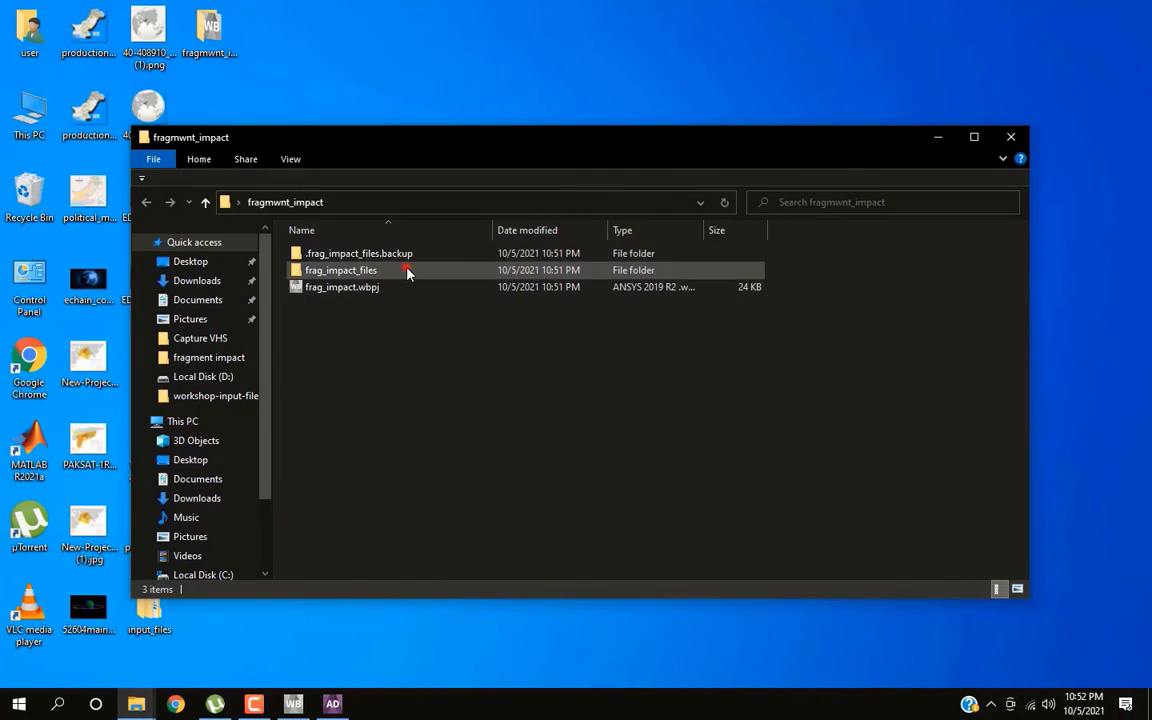
{"action": "double_click", "coordinate": [404, 269]}
{"action": "left_click", "coordinate": [205, 202]}
{"action": "double_click", "coordinate": [368, 253]}
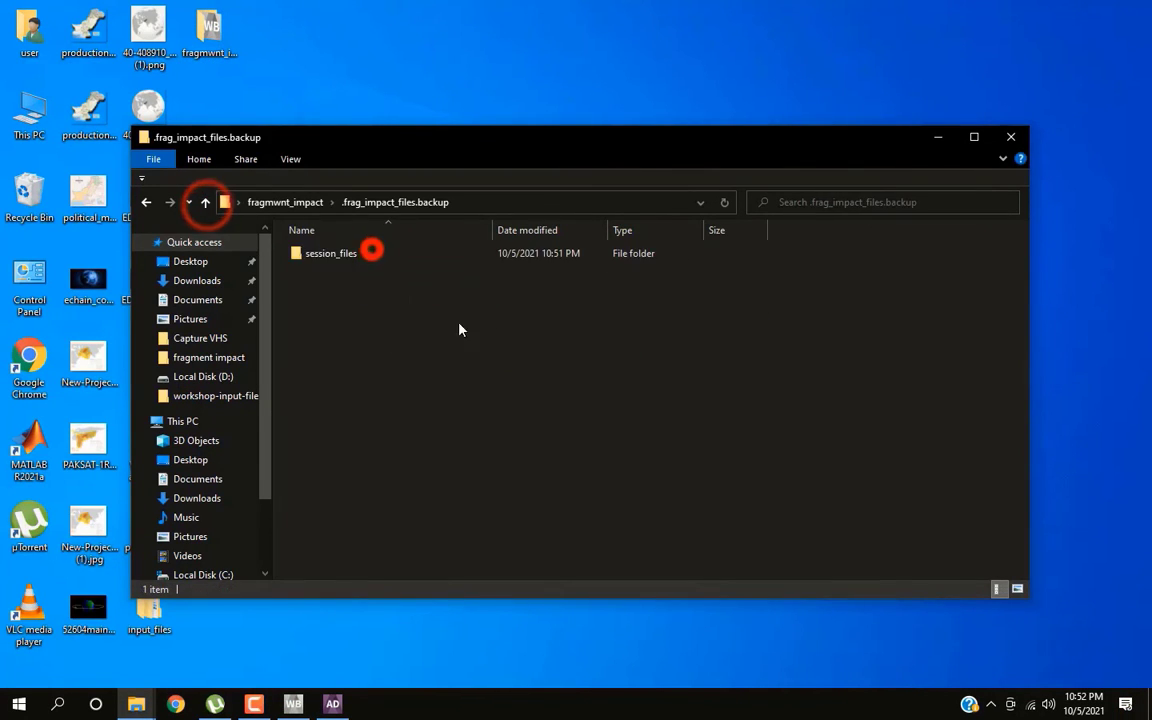
{"action": "double_click", "coordinate": [372, 253]}
{"action": "double_click", "coordinate": [206, 202]}
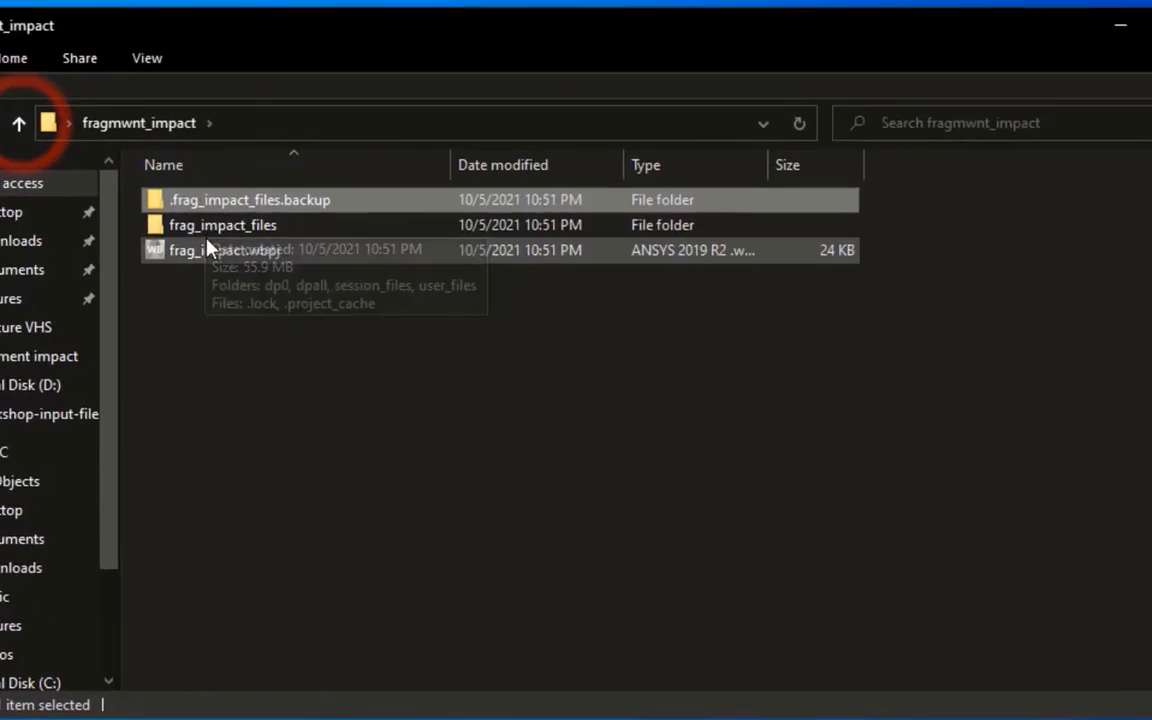
- Look through the user_files, session_files and dpall subfolders of frag_impact_files
{"action": "double_click", "coordinate": [330, 272]}
{"action": "double_click", "coordinate": [188, 261]}
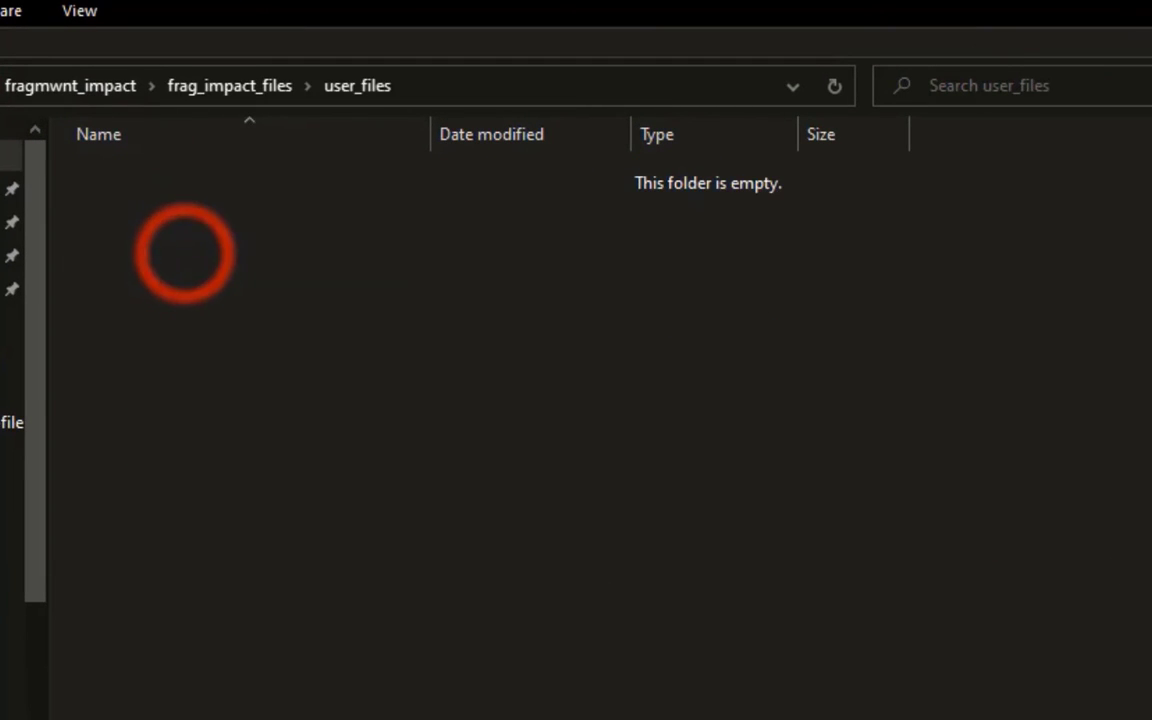
{"action": "key", "text": "alt+Left"}
{"action": "double_click", "coordinate": [91, 231]}
{"action": "key", "text": "alt+Left"}
{"action": "double_click", "coordinate": [103, 200]}
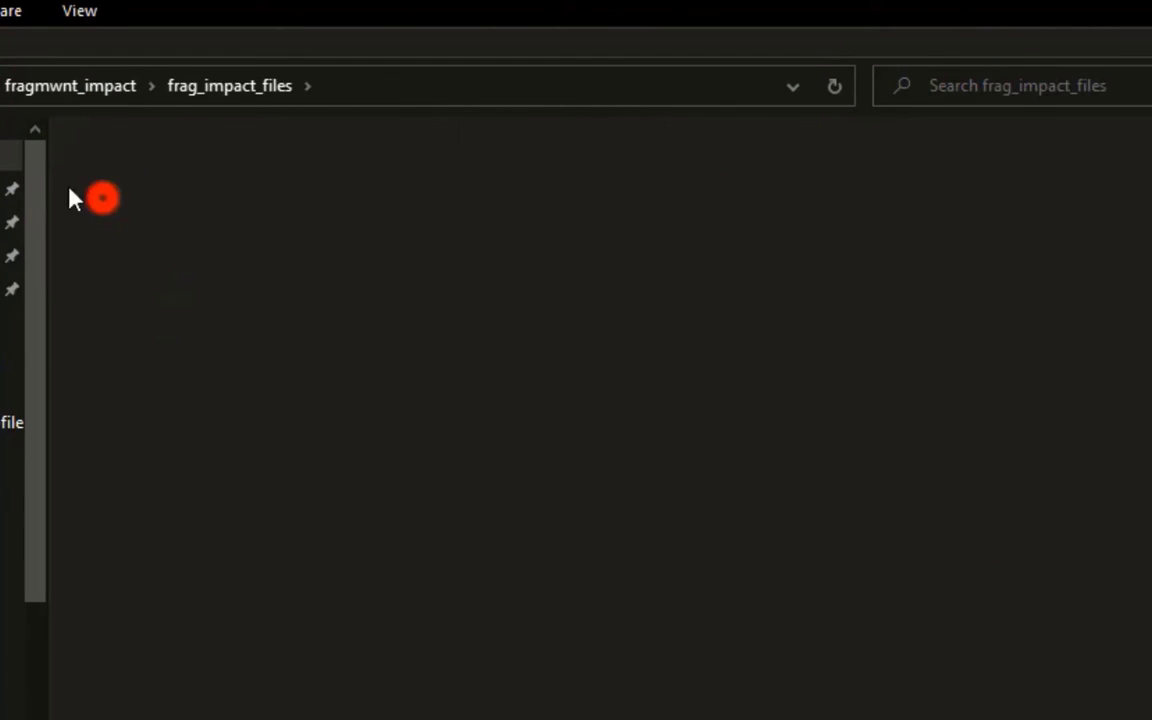
{"action": "key", "text": "alt+Left"}
- Browse to the dp0\ATD\ATD results folder, view the merged animation 0001autodyn.gif, and leave the project folder
{"action": "double_click", "coordinate": [94, 180]}
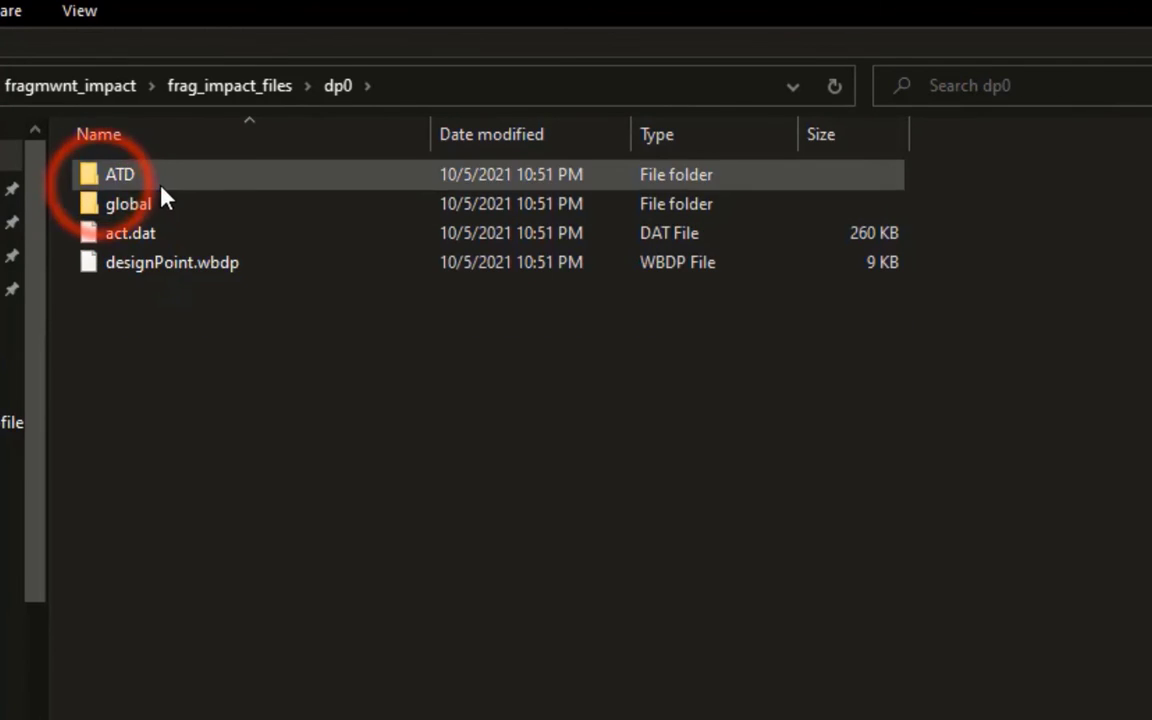
{"action": "double_click", "coordinate": [160, 182]}
{"action": "double_click", "coordinate": [330, 178]}
{"action": "scroll", "coordinate": [386, 694], "scroll_direction": "down", "scroll_amount": 1}
{"action": "scroll", "coordinate": [386, 694], "scroll_direction": "up", "scroll_amount": 1}
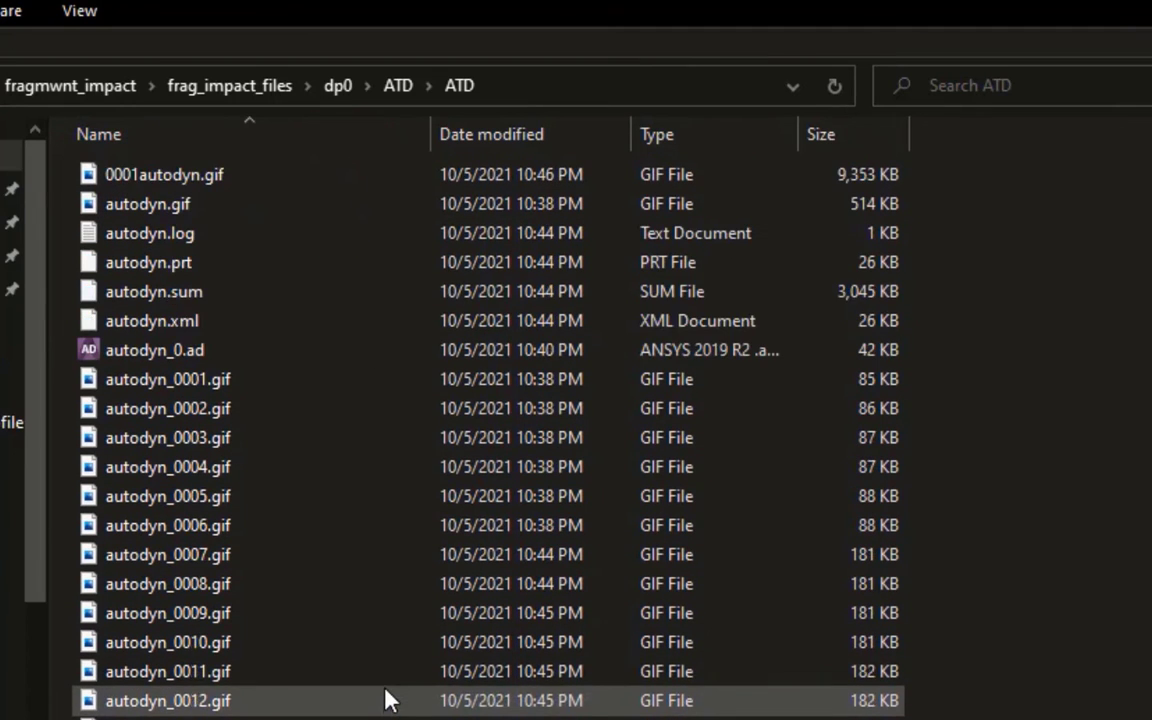
{"action": "left_click", "coordinate": [200, 175]}
{"action": "double_click", "coordinate": [200, 175]}
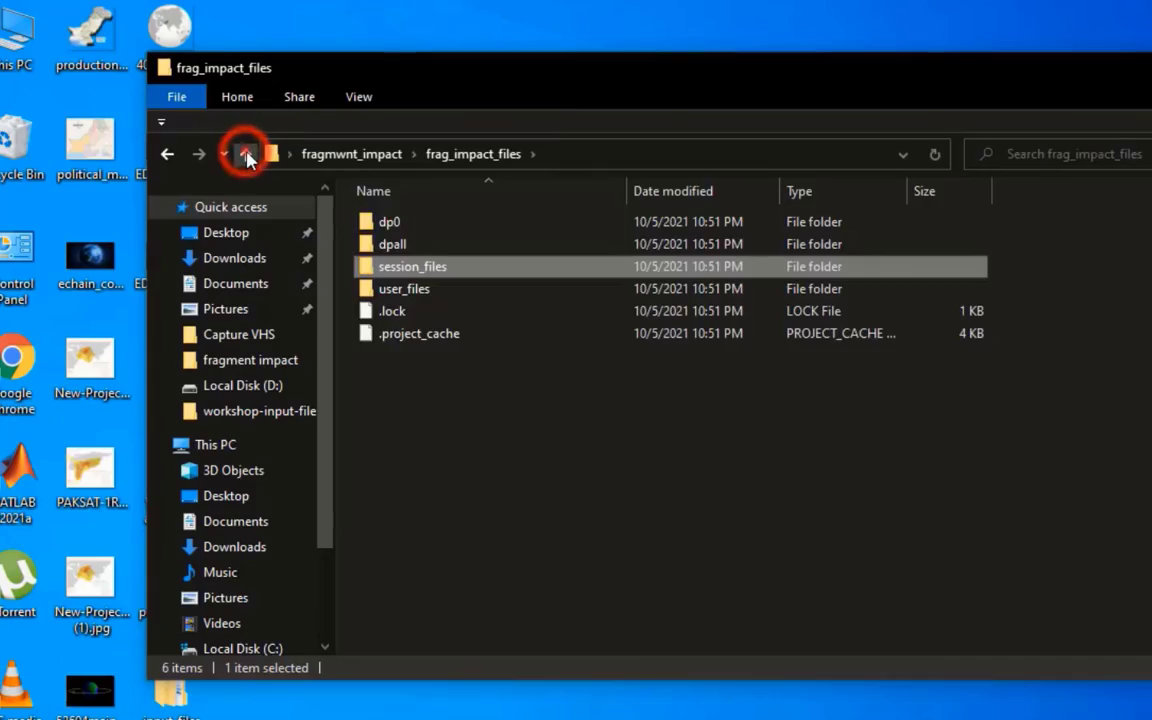
{"action": "left_click", "coordinate": [245, 153]}
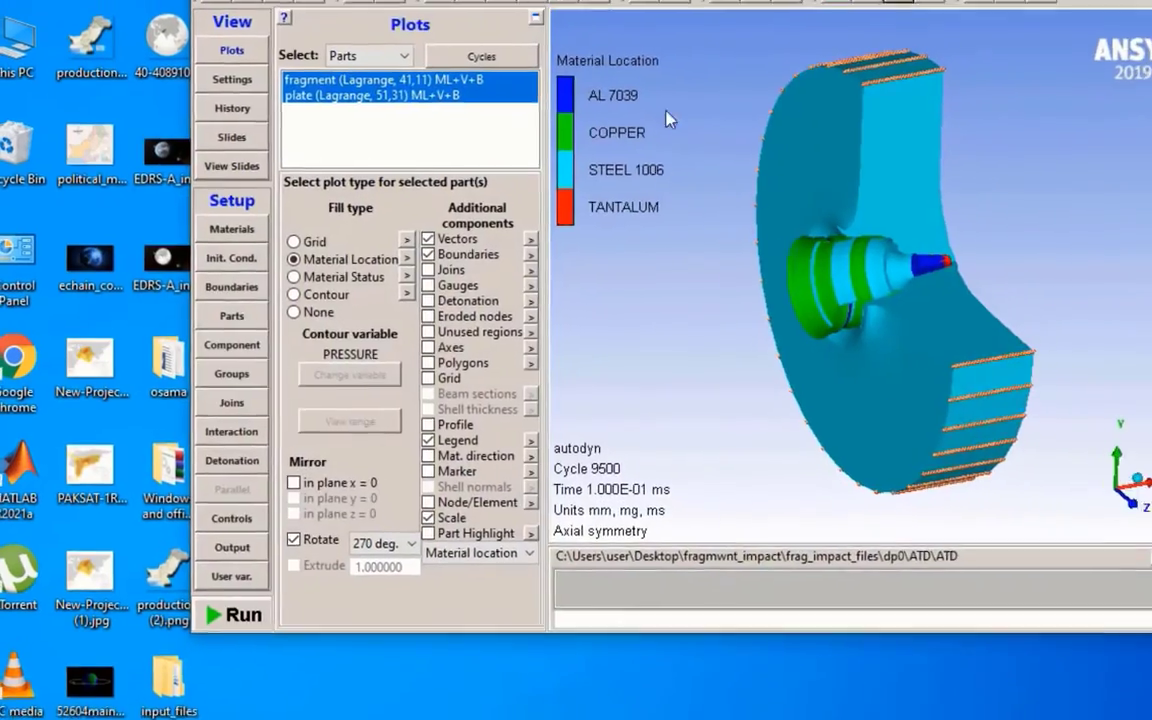
- Check the PostScript export settings in Autodyn, including the Dynamic option, and close them without exporting
{"action": "left_click", "coordinate": [181, 35]}
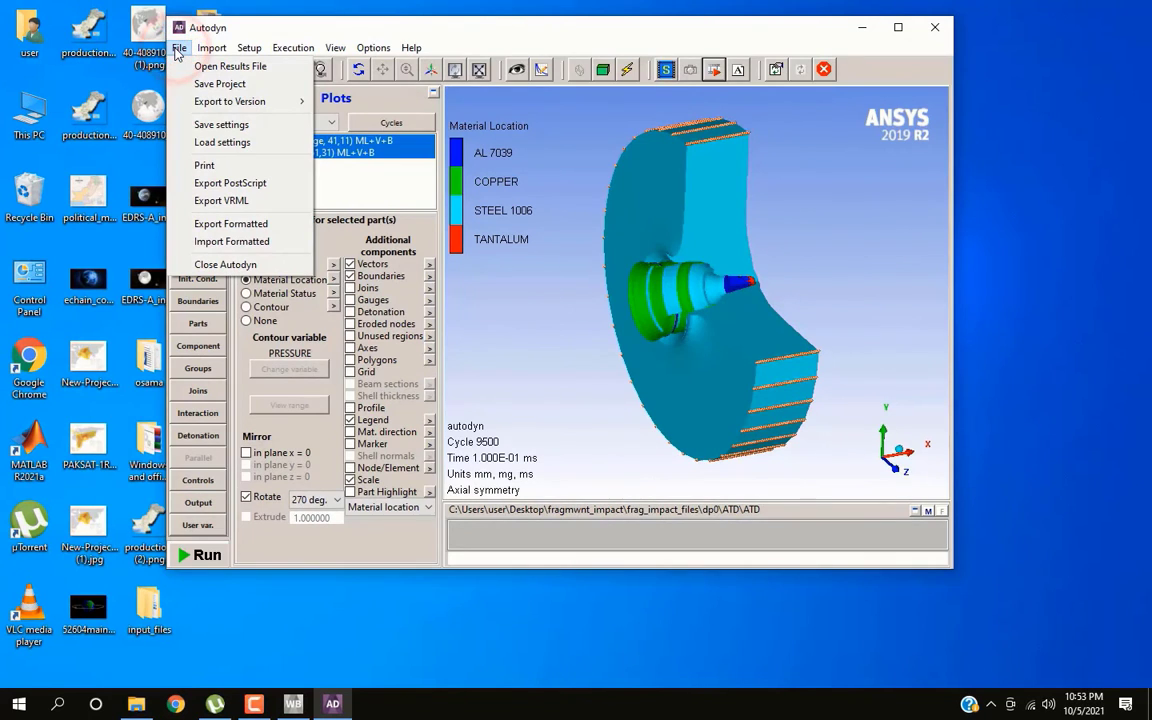
{"action": "left_click", "coordinate": [240, 183]}
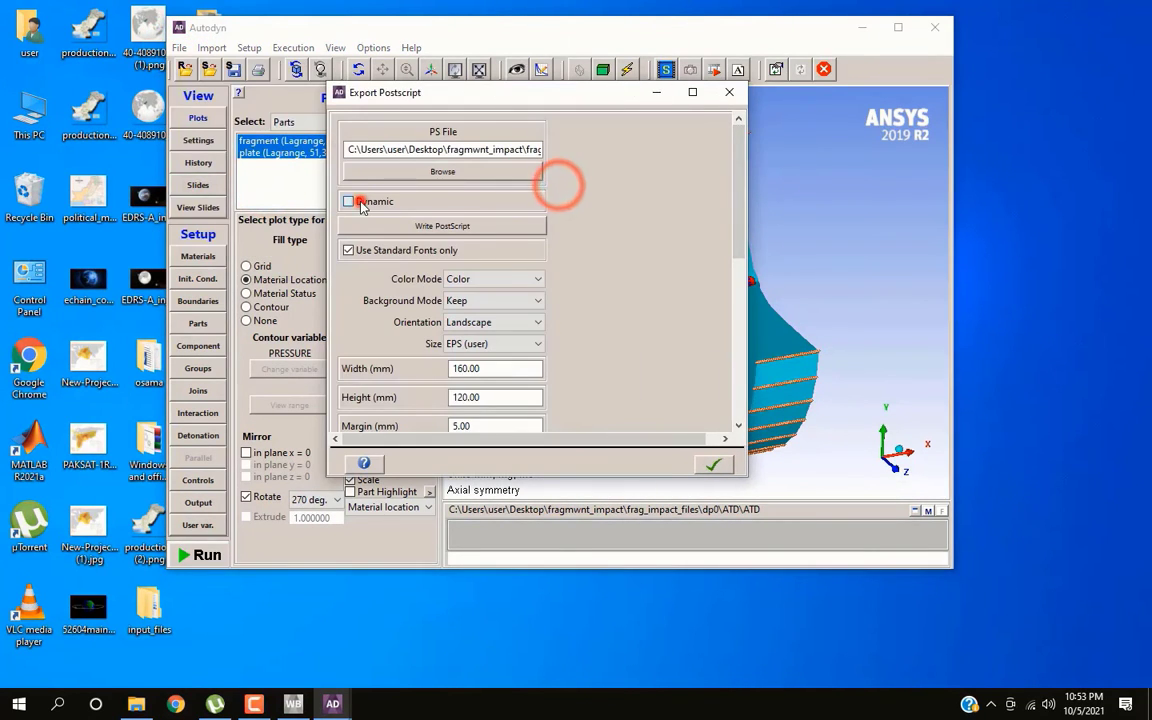
{"action": "left_click", "coordinate": [365, 203]}
{"action": "left_click", "coordinate": [365, 203]}
{"action": "left_click", "coordinate": [724, 90]}
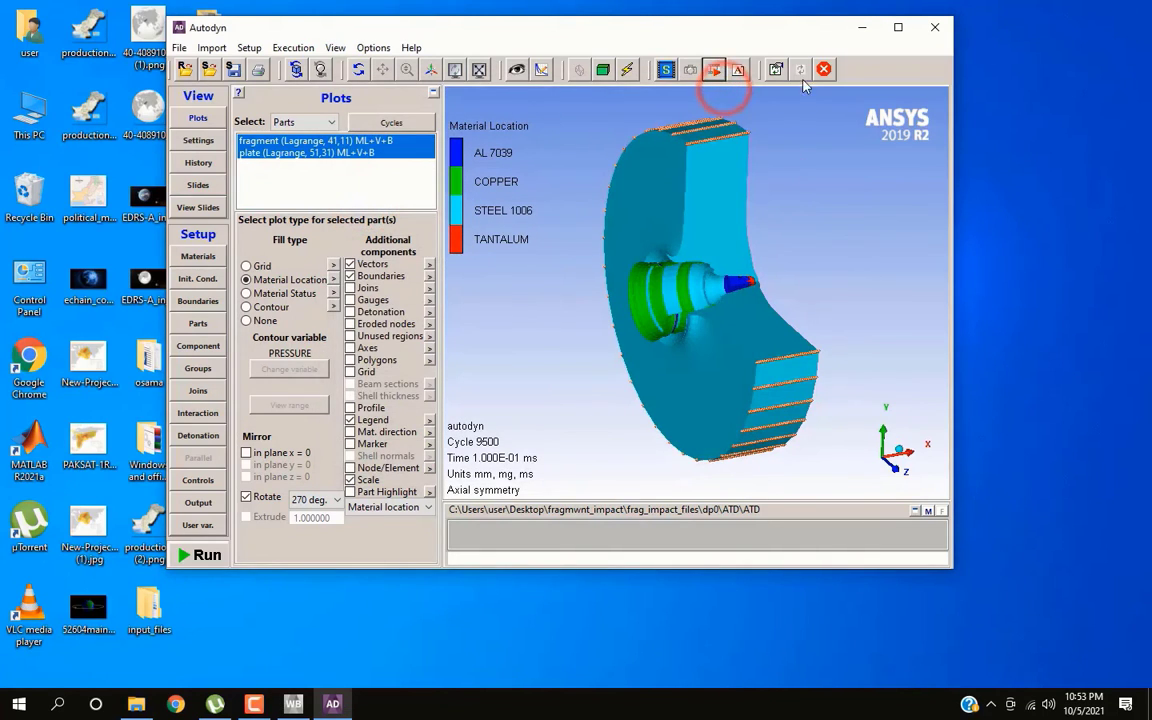